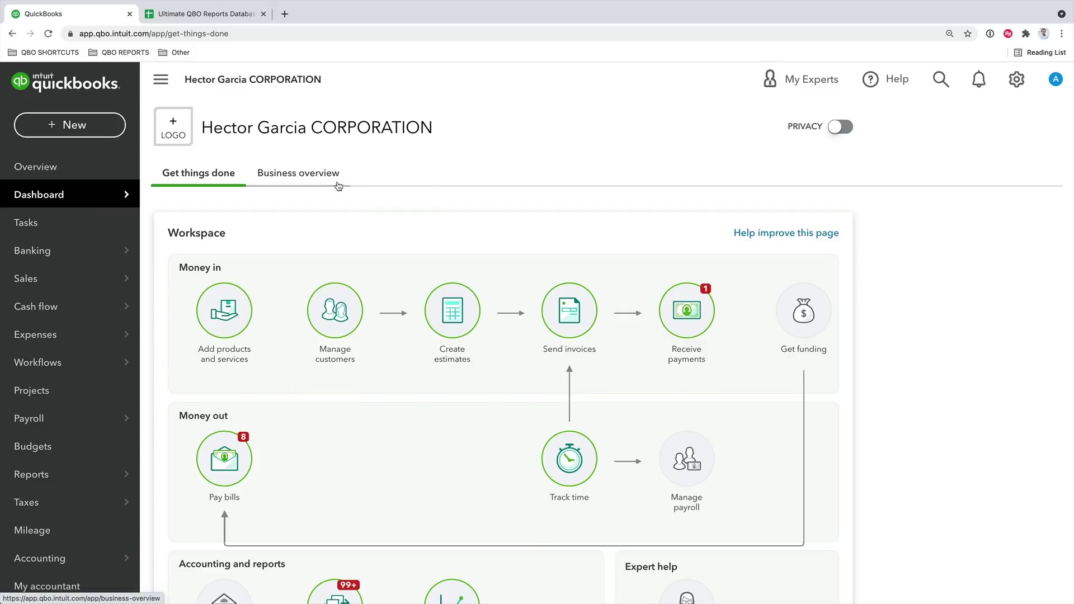
# - Copy the Balance Sheet Comparison report URL from cell H3 of the Ultimate QBO Reports Database
pyautogui.click(208, 15)
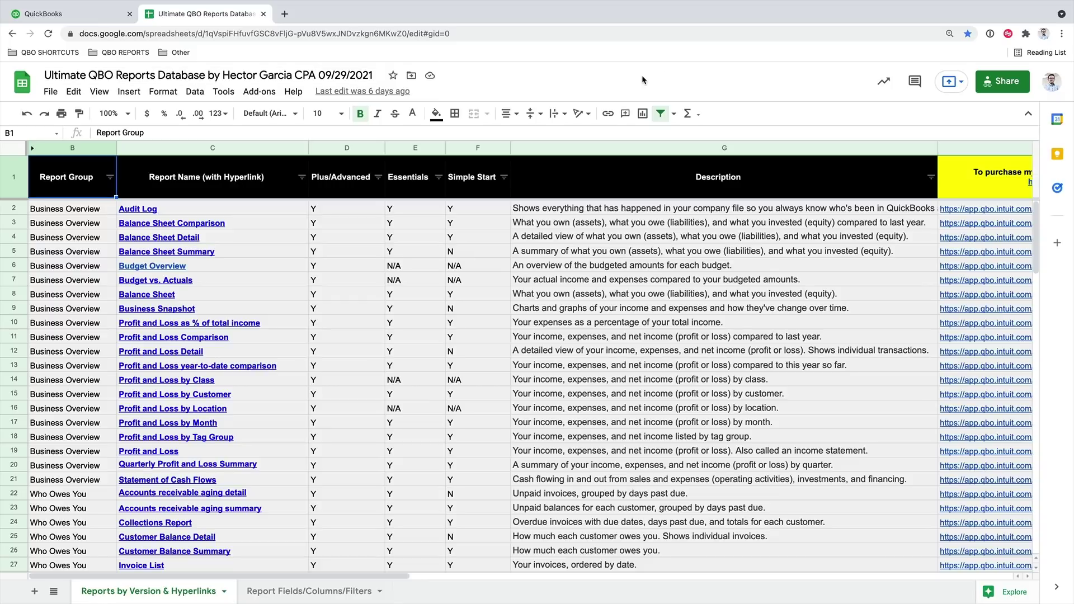
pyautogui.scroll(-7, 244, 268)
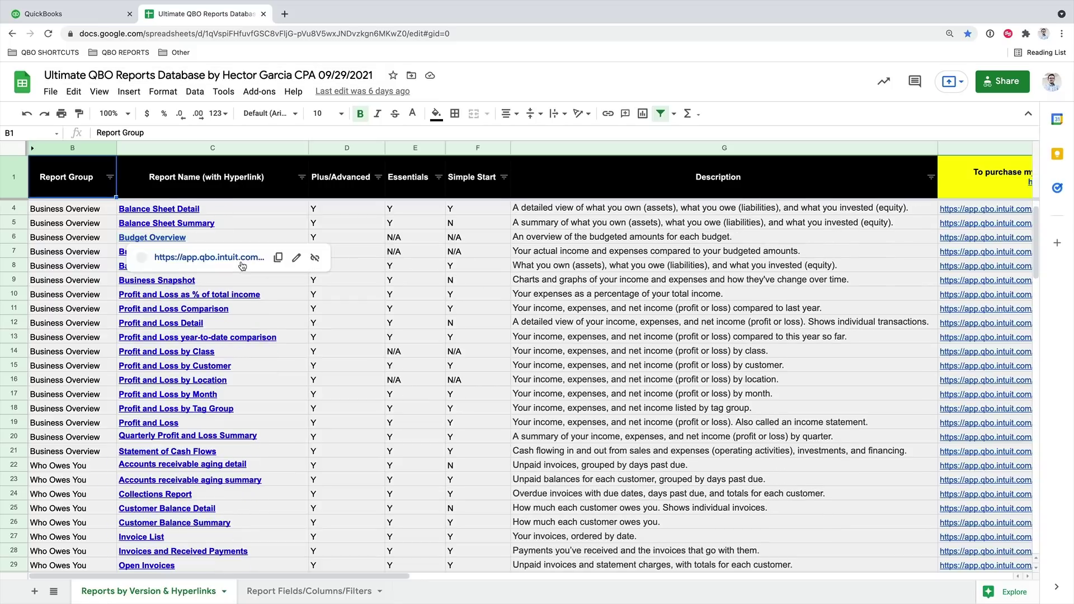
pyautogui.scroll(-20, 267, 322)
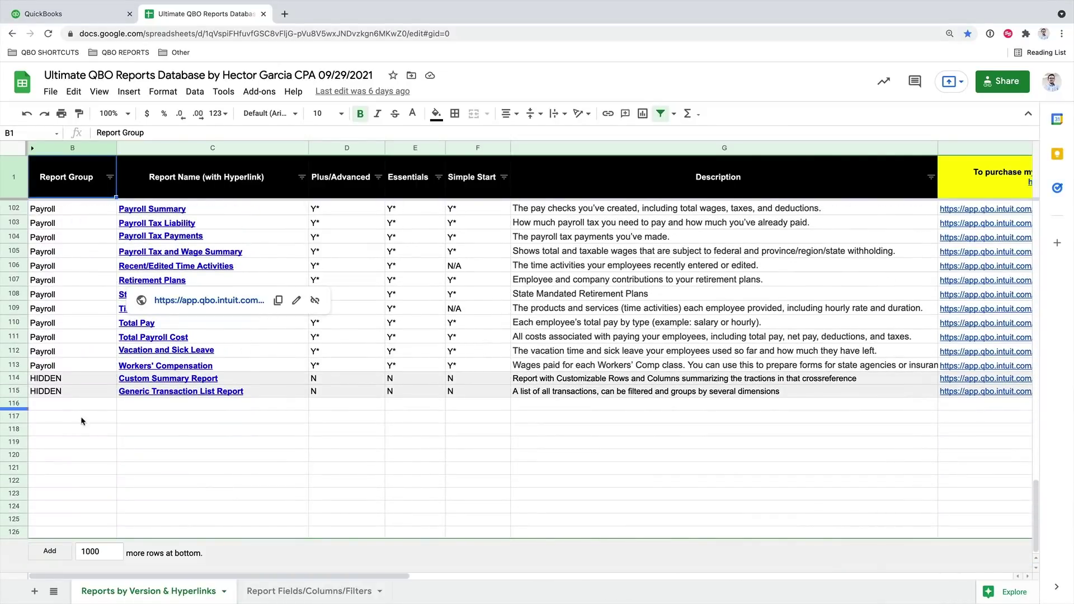
pyautogui.scroll(1, 174, 434)
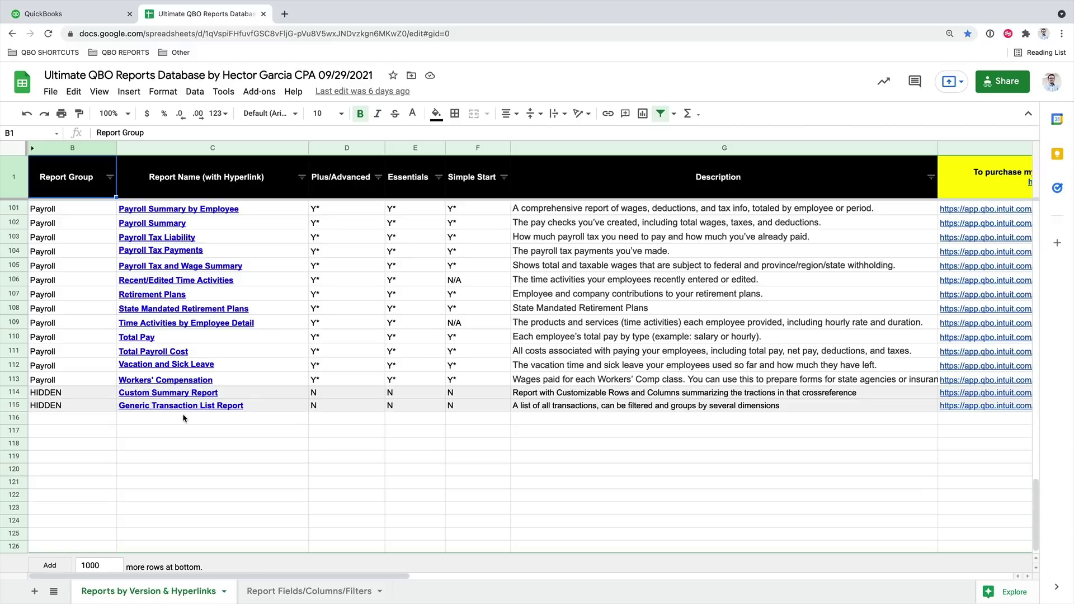
pyautogui.hscroll(6, 516, 366)
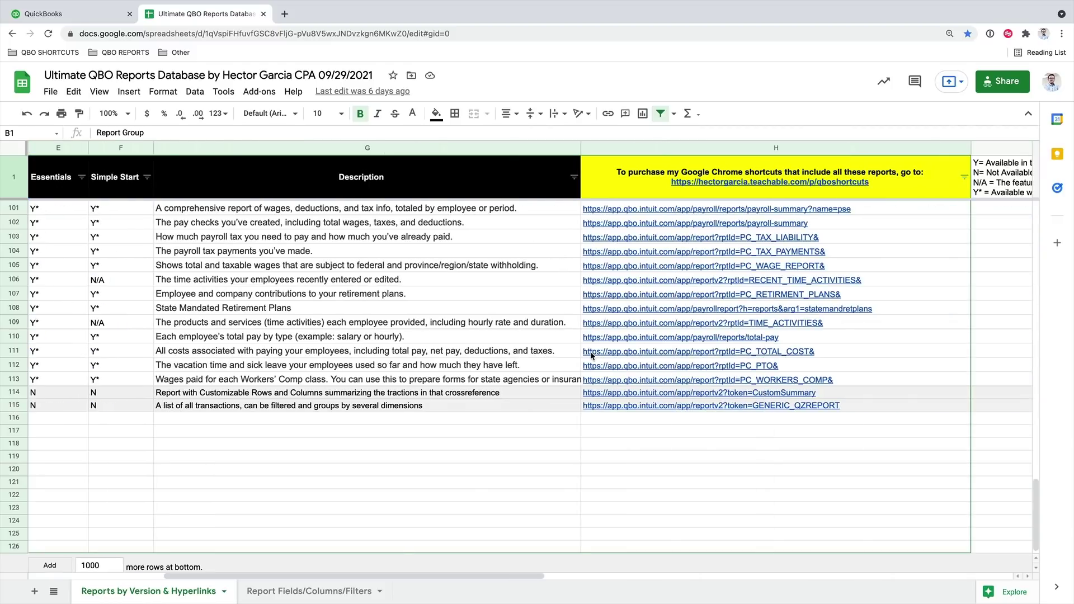
pyautogui.scroll(20, 843, 232)
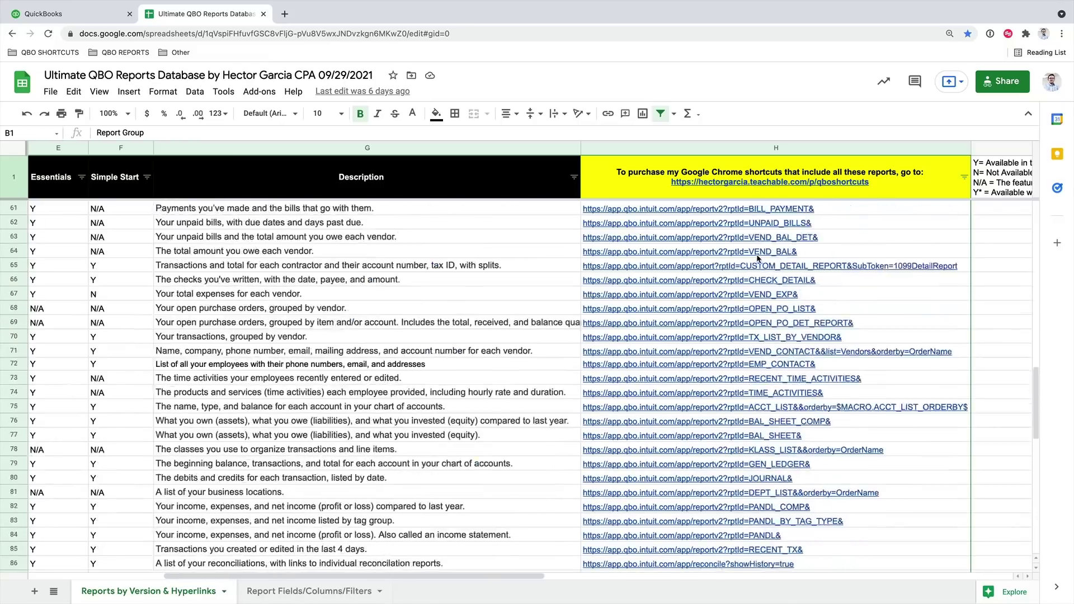
pyautogui.scroll(6, 754, 256)
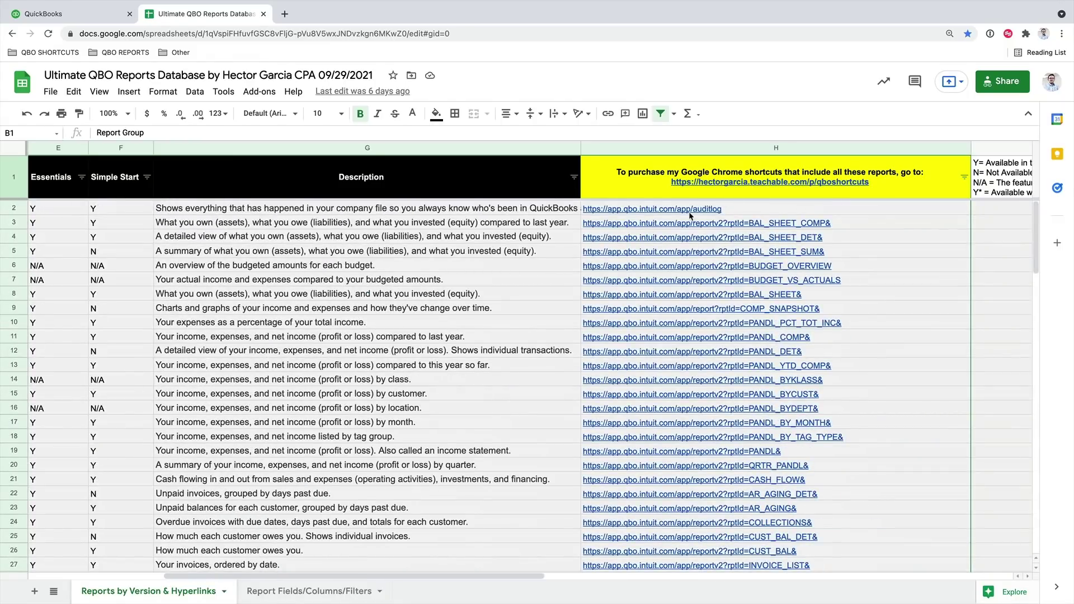
pyautogui.moveTo(835, 211)
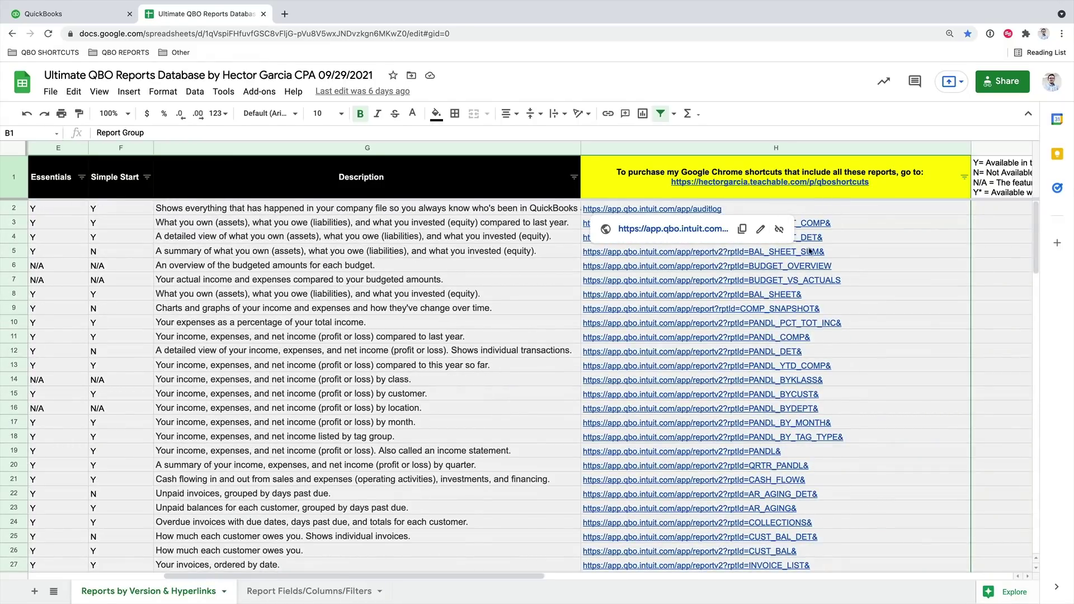
pyautogui.click(794, 224)
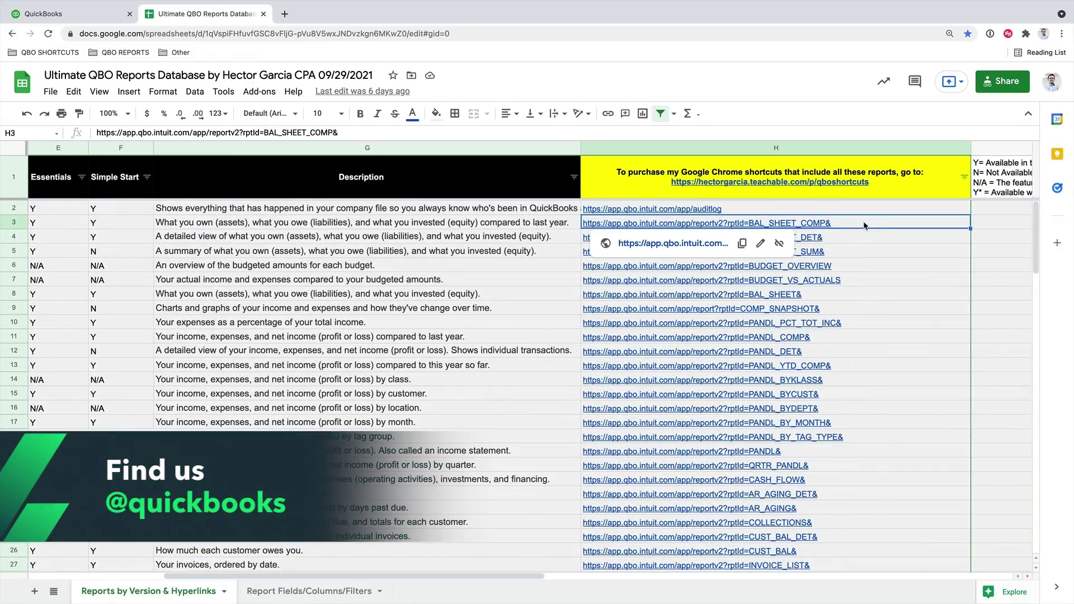
pyautogui.rightClick(792, 224)
pyautogui.click(799, 139)
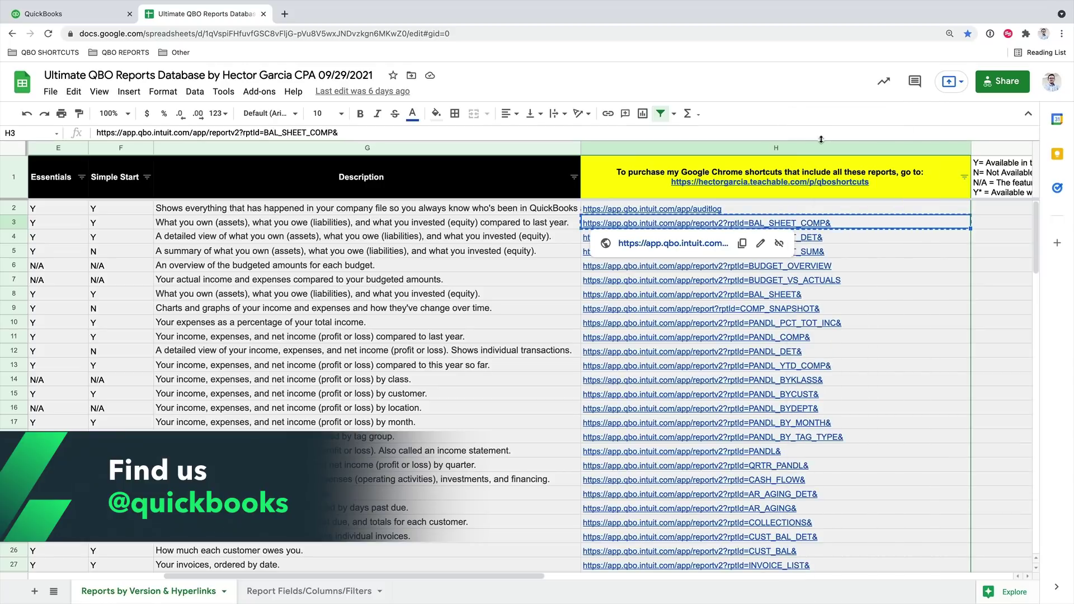
# - Paste the copied link into QuickBooks' address bar to load the Balance Sheet Comparison for 01/01/2021–10/05/2021
pyautogui.click(67, 14)
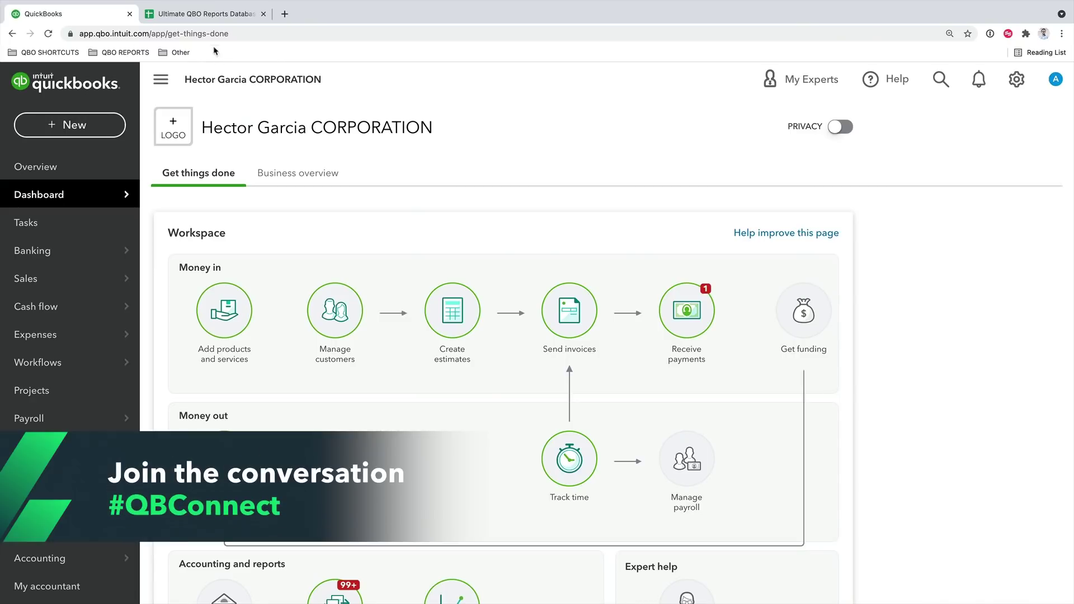
pyautogui.click(252, 36)
pyautogui.press('super+v')
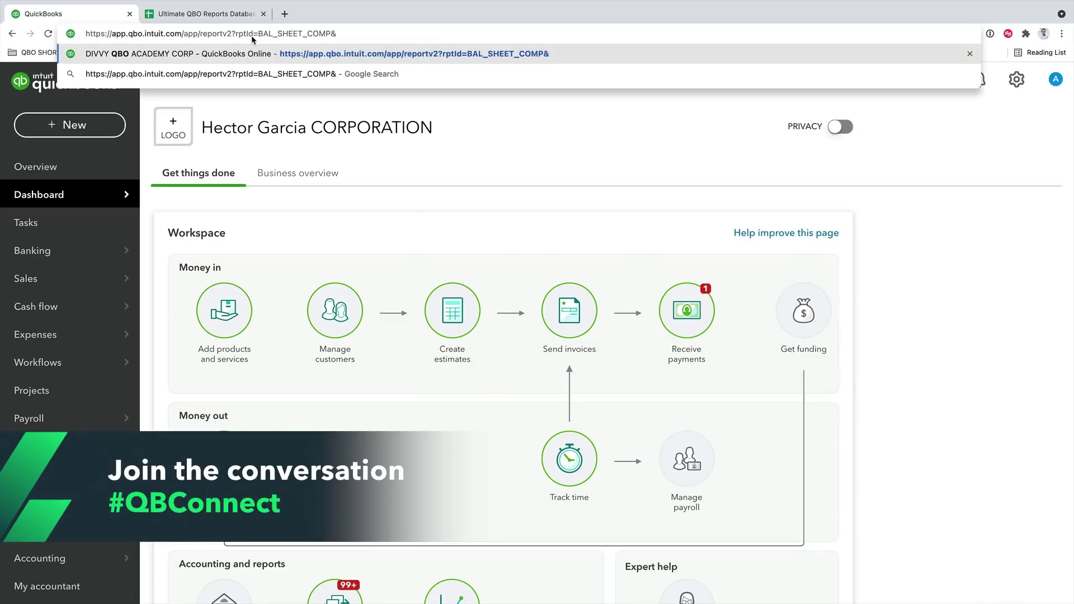
pyautogui.press('Return')
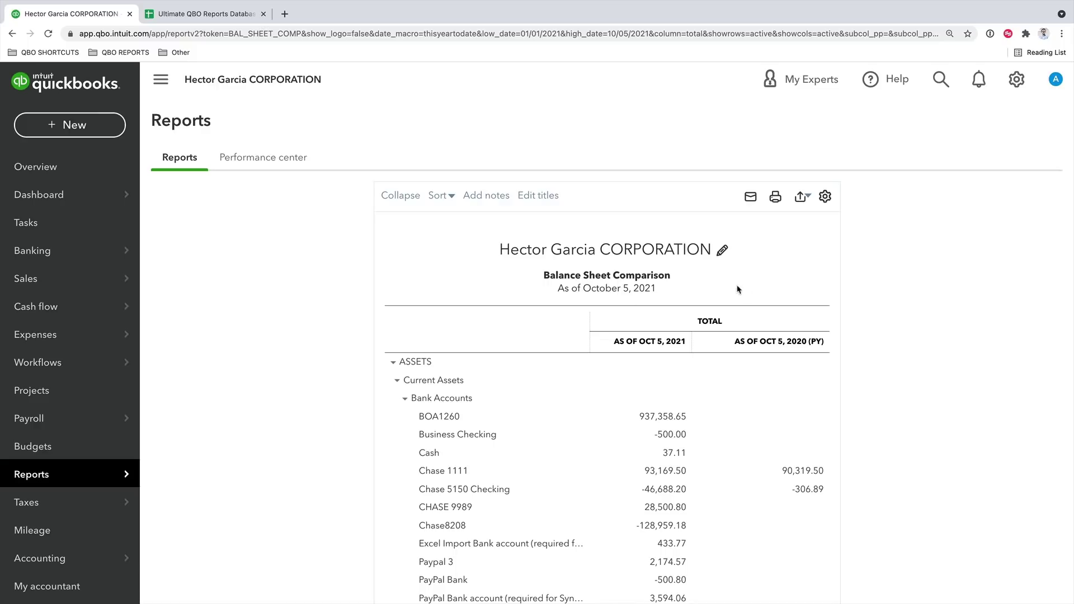
pyautogui.scroll(3, 738, 286)
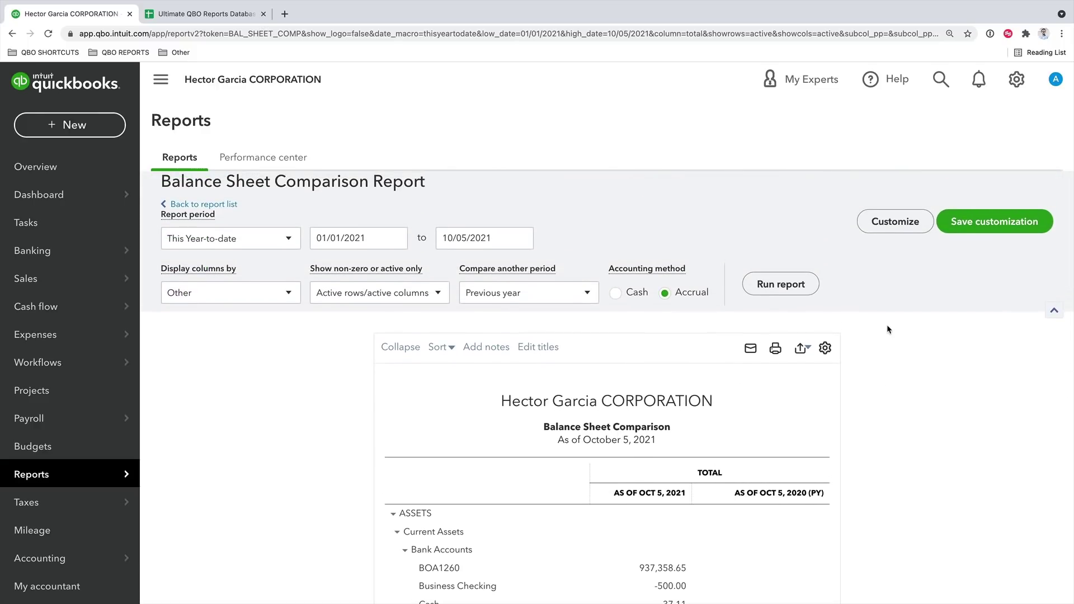
# - Toggle Chrome's bookmarks bar off and back on, then bring up the page's bookmark star options
pyautogui.click(967, 35)
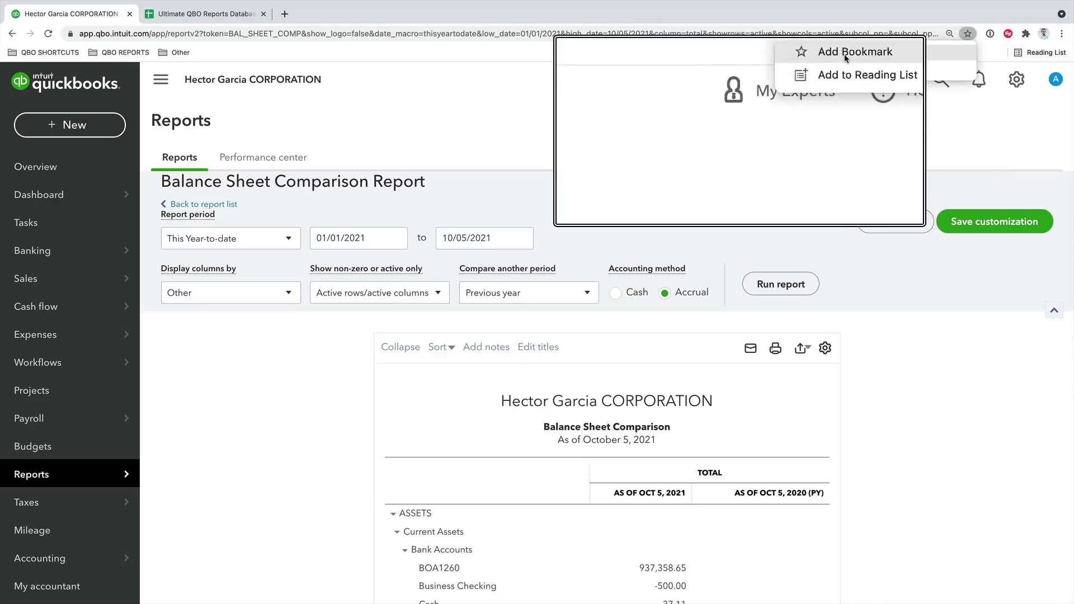
pyautogui.click(1062, 35)
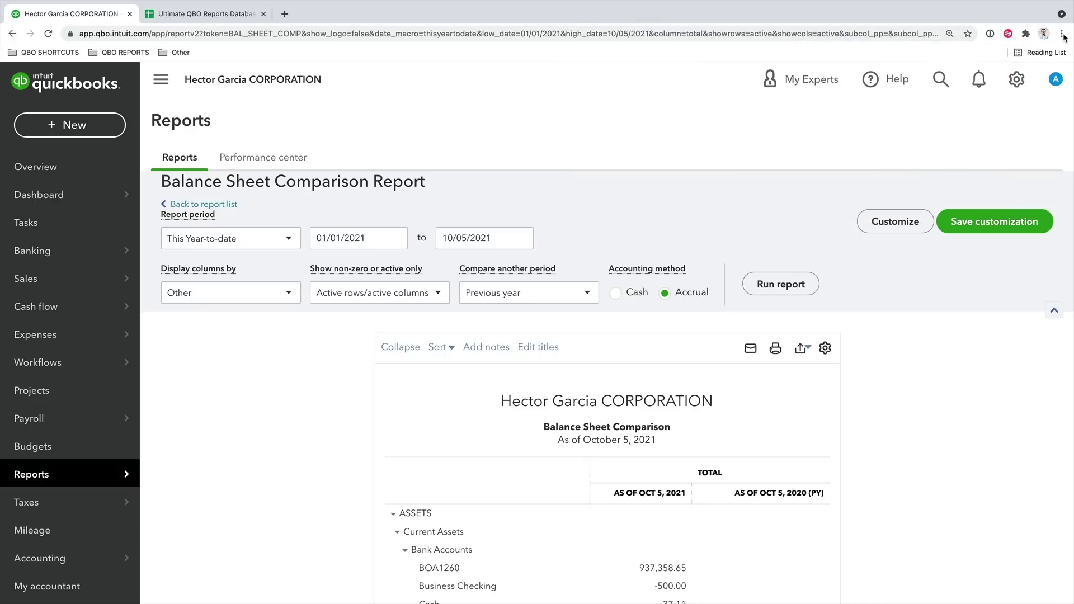
pyautogui.click(1061, 34)
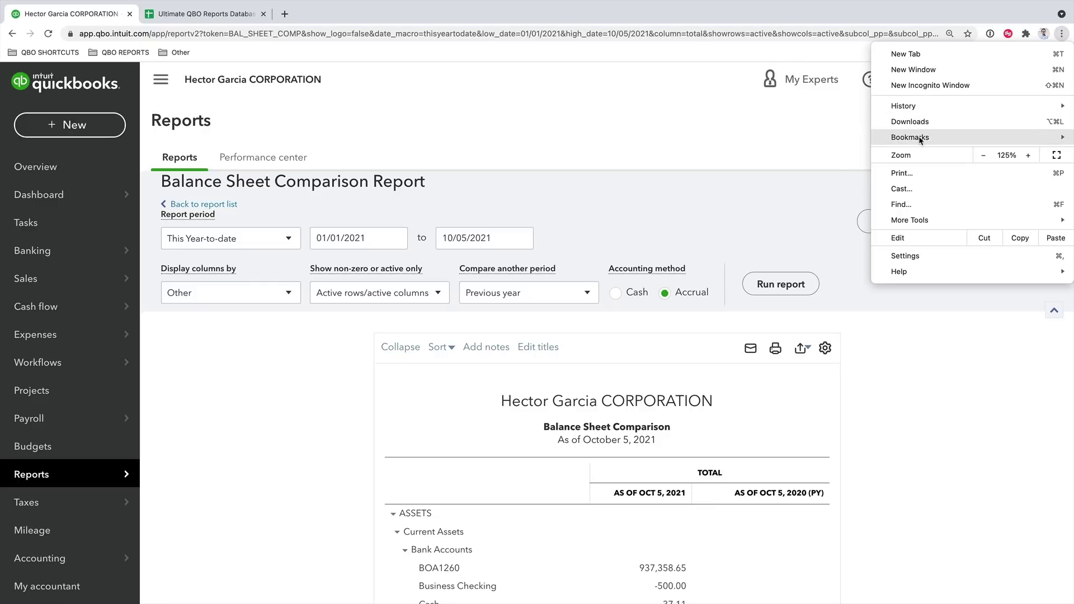
pyautogui.moveTo(920, 140)
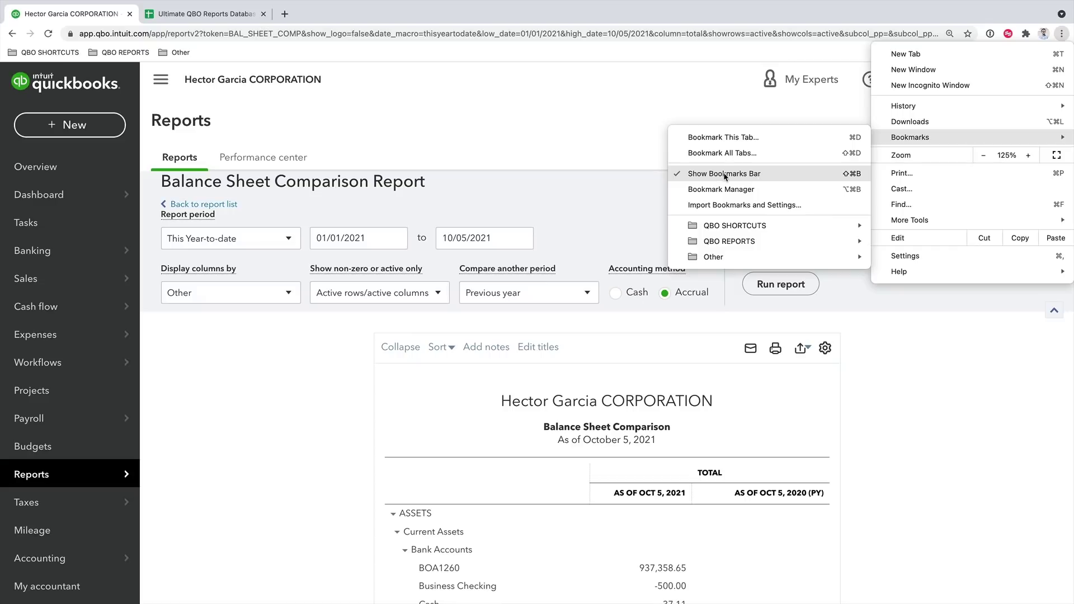
pyautogui.click(724, 175)
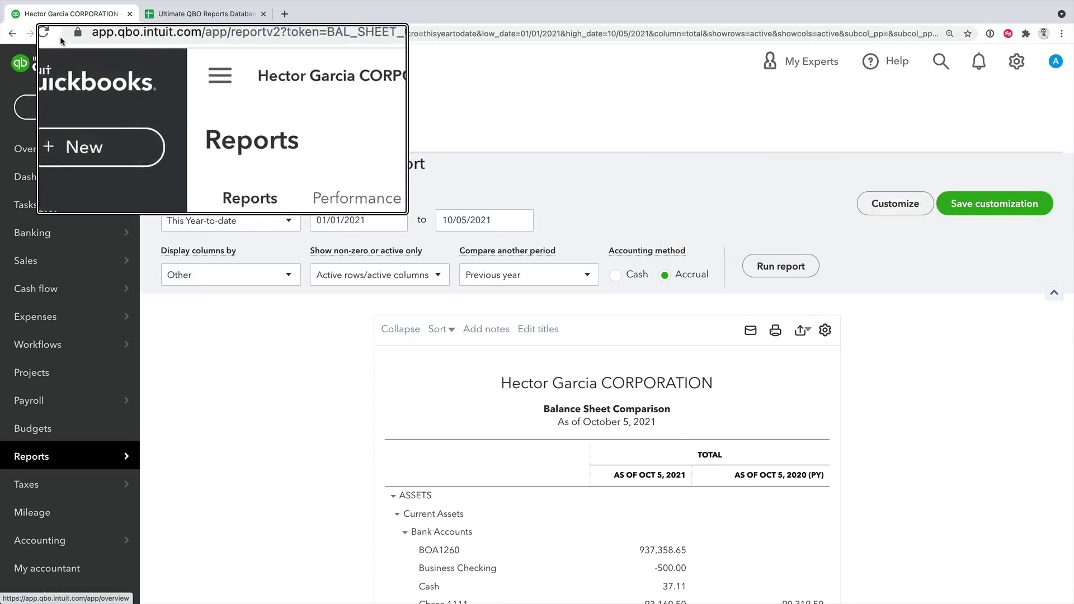
pyautogui.click(1059, 35)
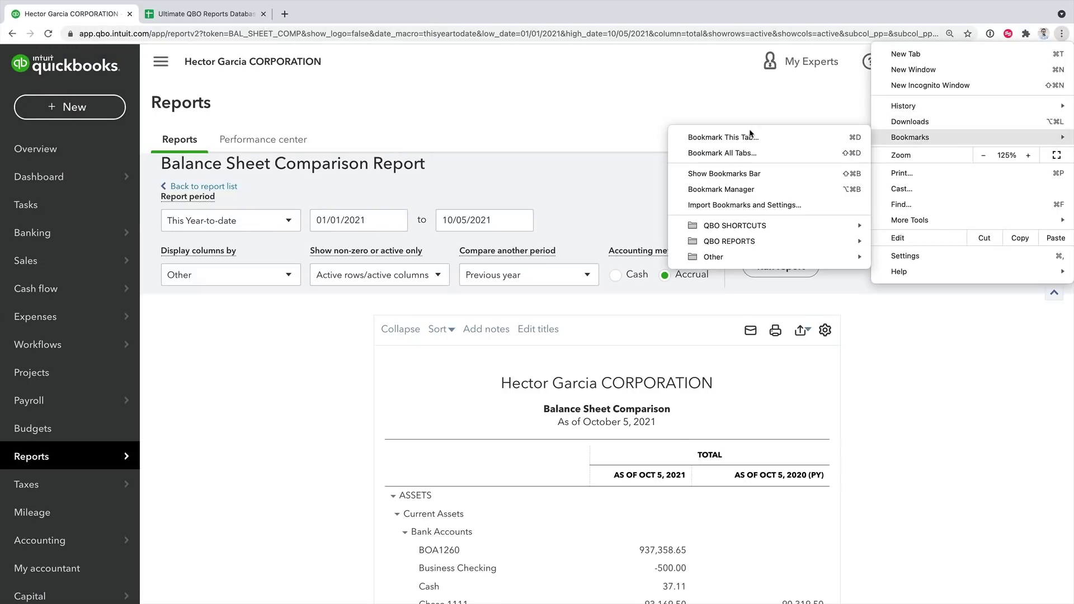
pyautogui.click(459, 54)
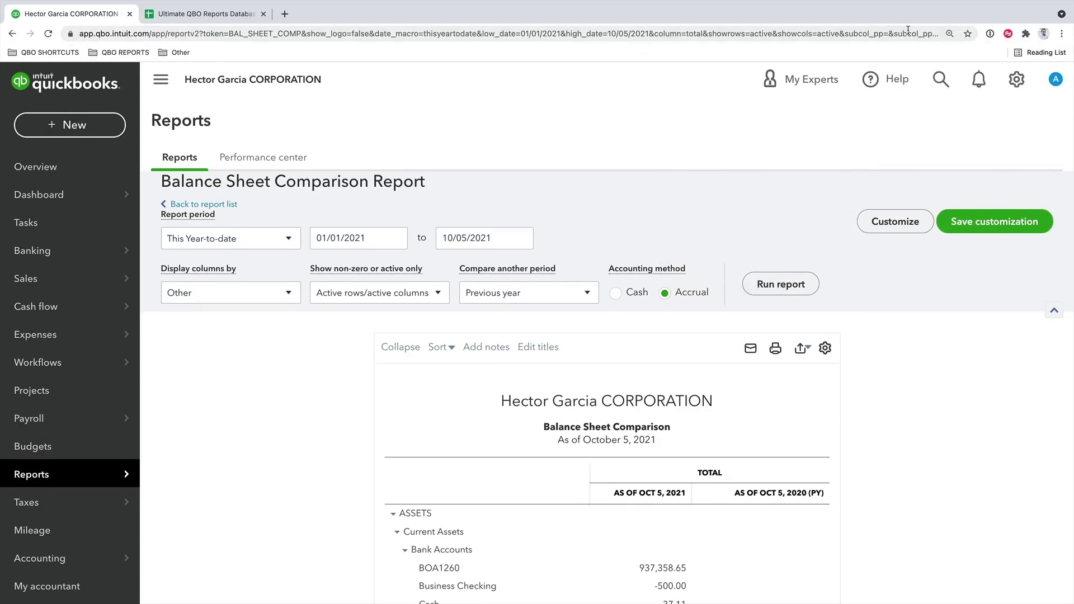
pyautogui.click(967, 34)
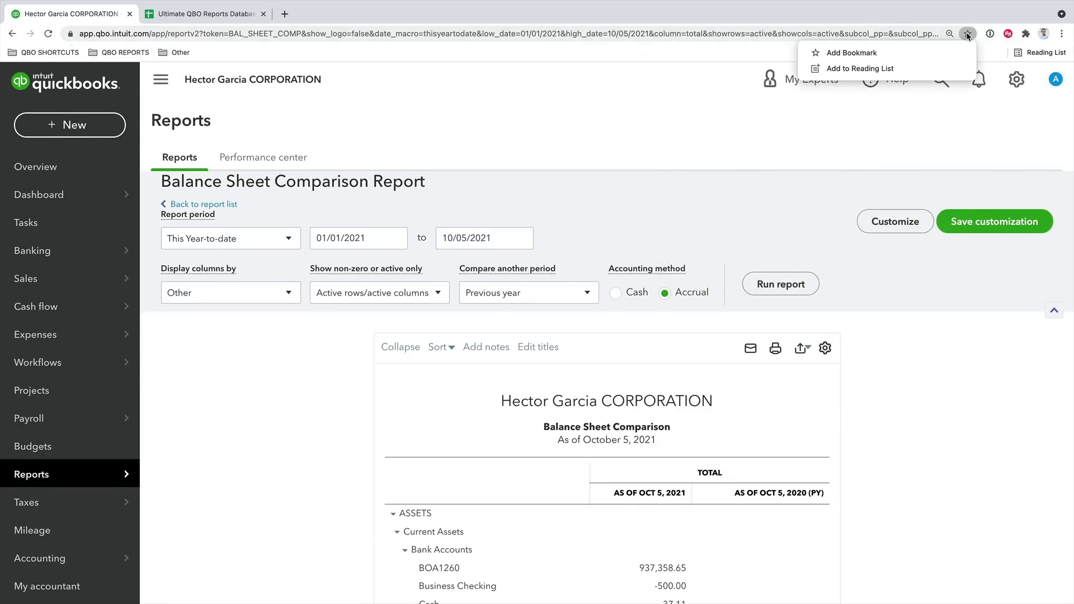
# - Save the Balance Sheet Comparison page as bookmark 'BS COMPARASON' in the Bookmarks Bar folder
pyautogui.click(853, 53)
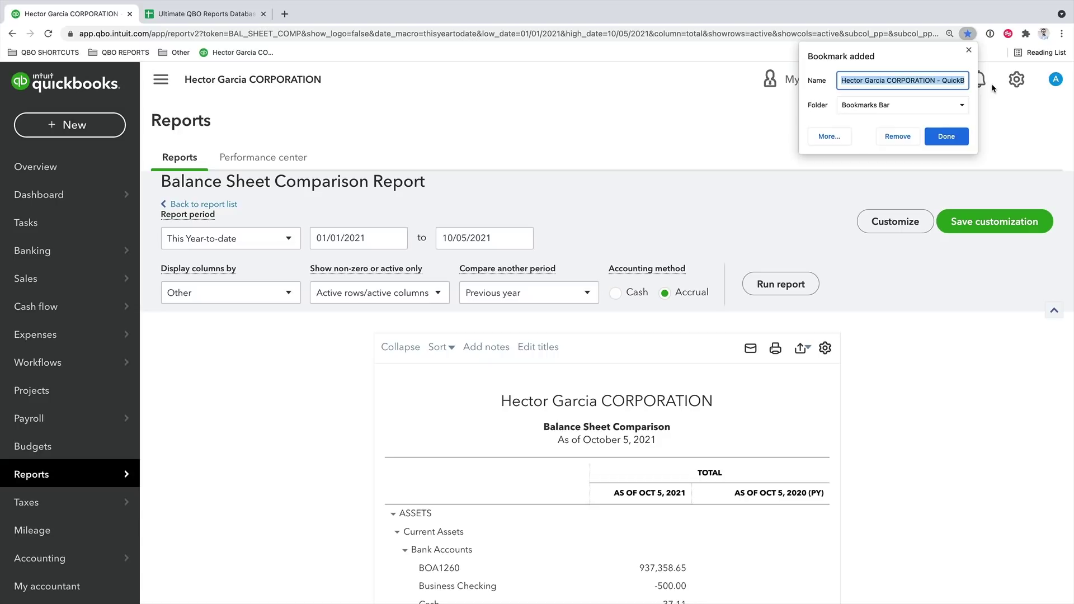
pyautogui.write('BS CO')
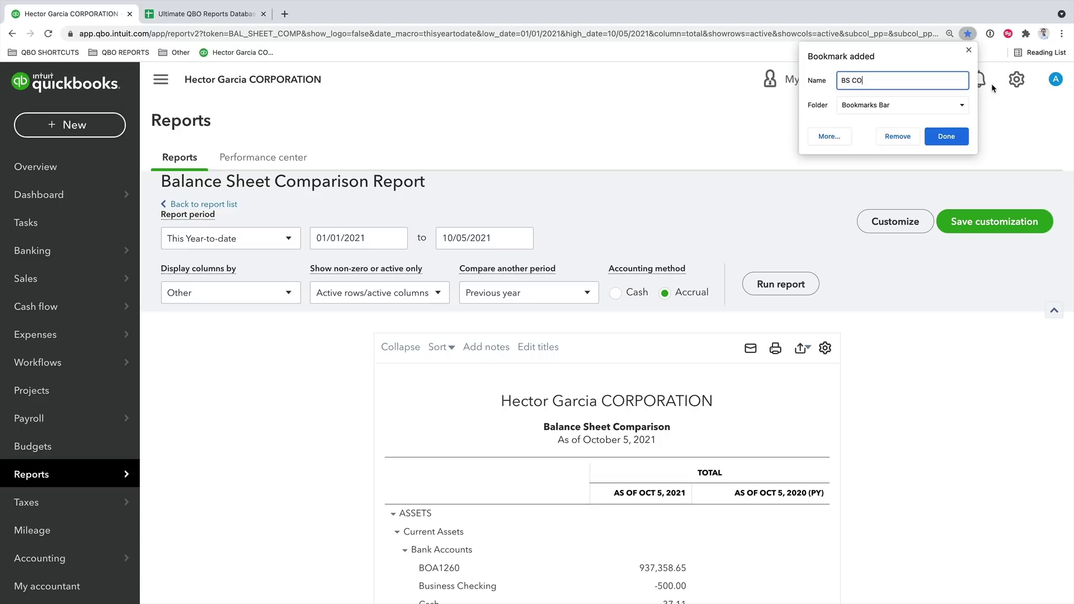
pyautogui.write('MPARASON')
pyautogui.click(947, 137)
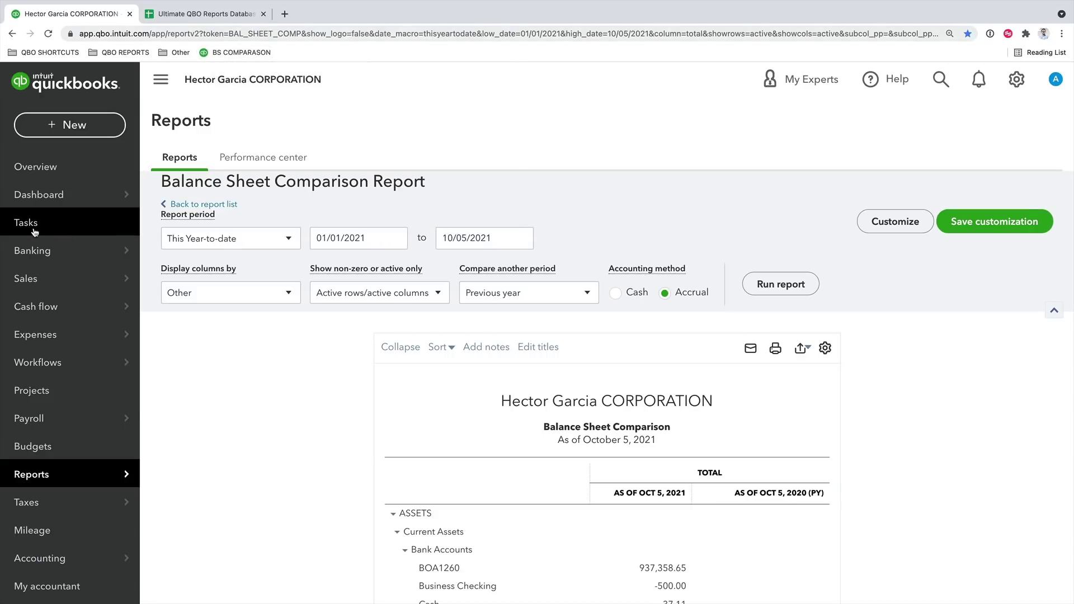
# - Go to Banking, then reopen the report from the BS COMPARASON bookmark to test it
pyautogui.moveTo(40, 254)
pyautogui.click(162, 251)
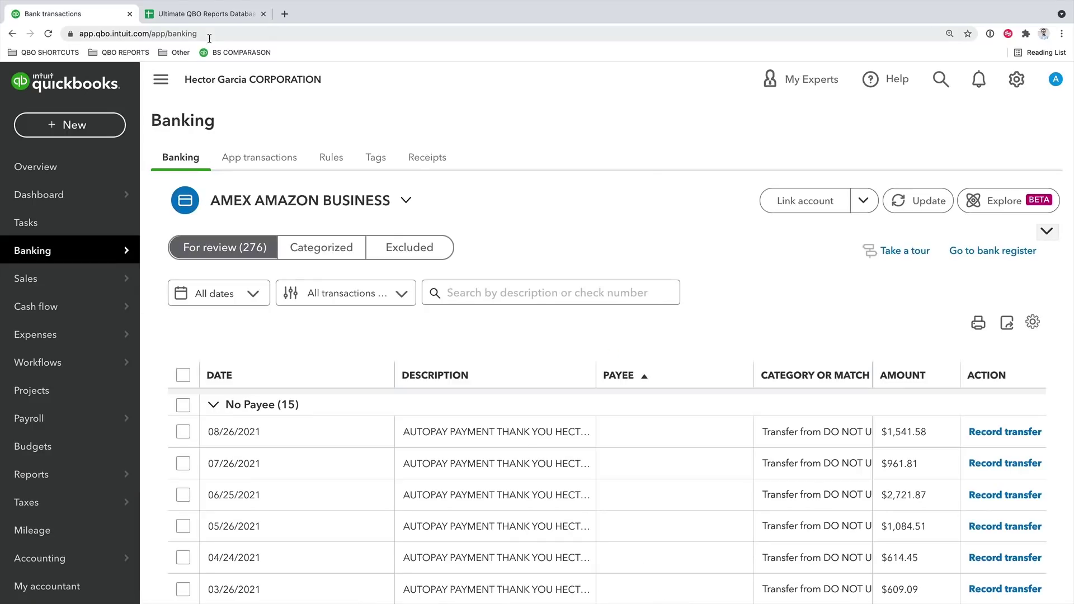
pyautogui.click(227, 54)
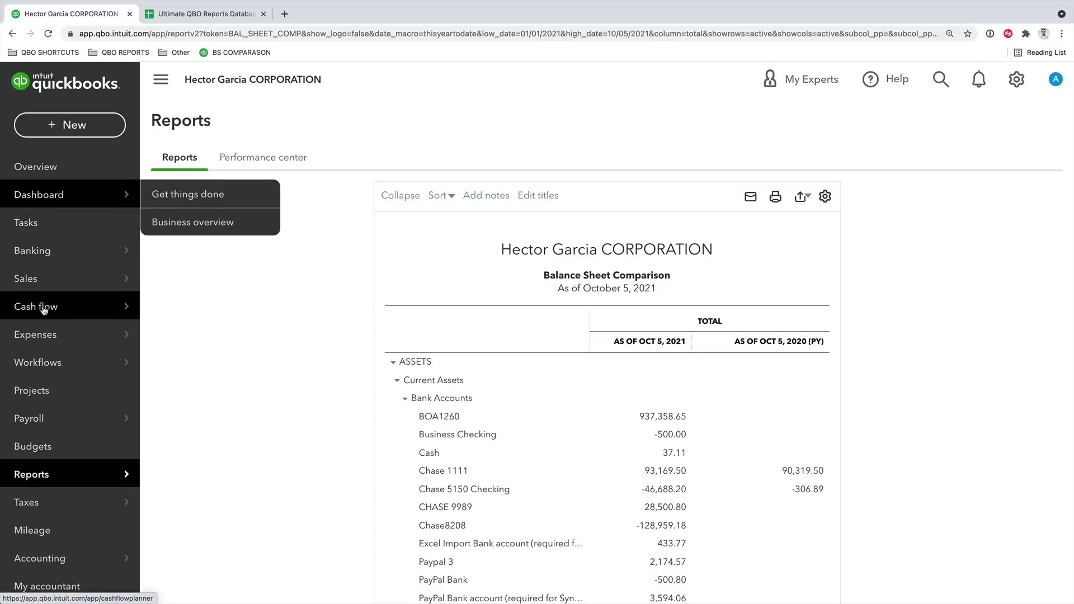
# - Go to the Sales Invoices list and bring up the BS COMPARASON bookmark's context menu
pyautogui.moveTo(47, 281)
pyautogui.click(186, 332)
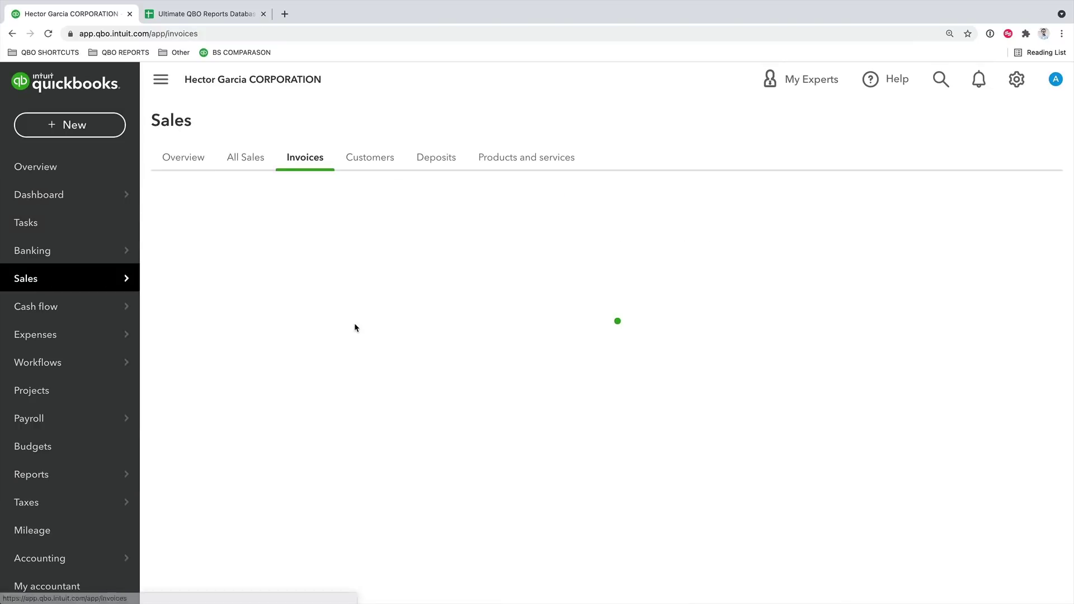
pyautogui.scroll(-5, 551, 351)
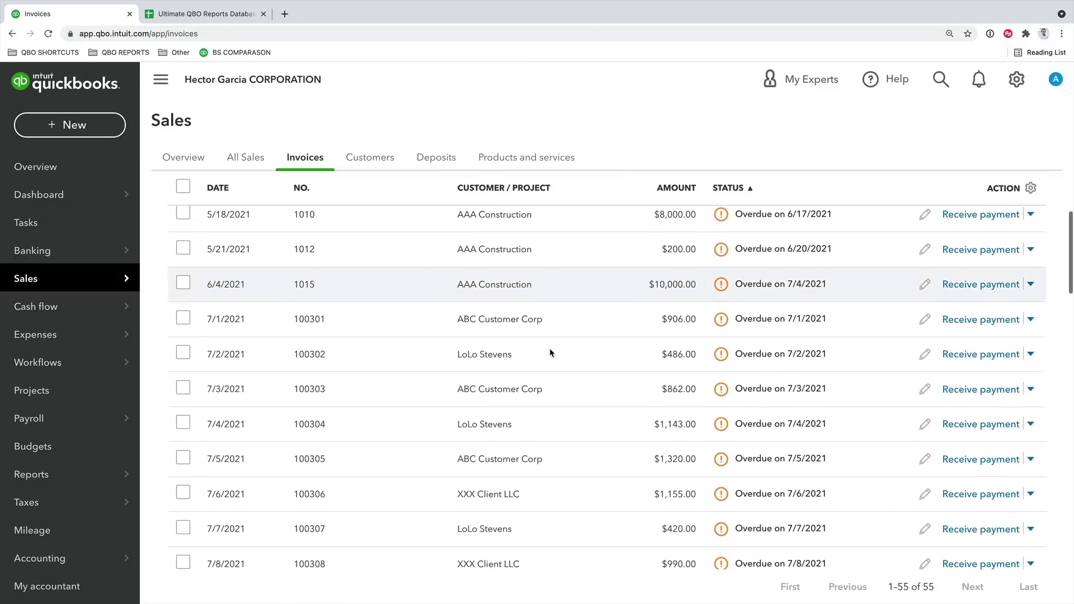
pyautogui.scroll(-1, 555, 355)
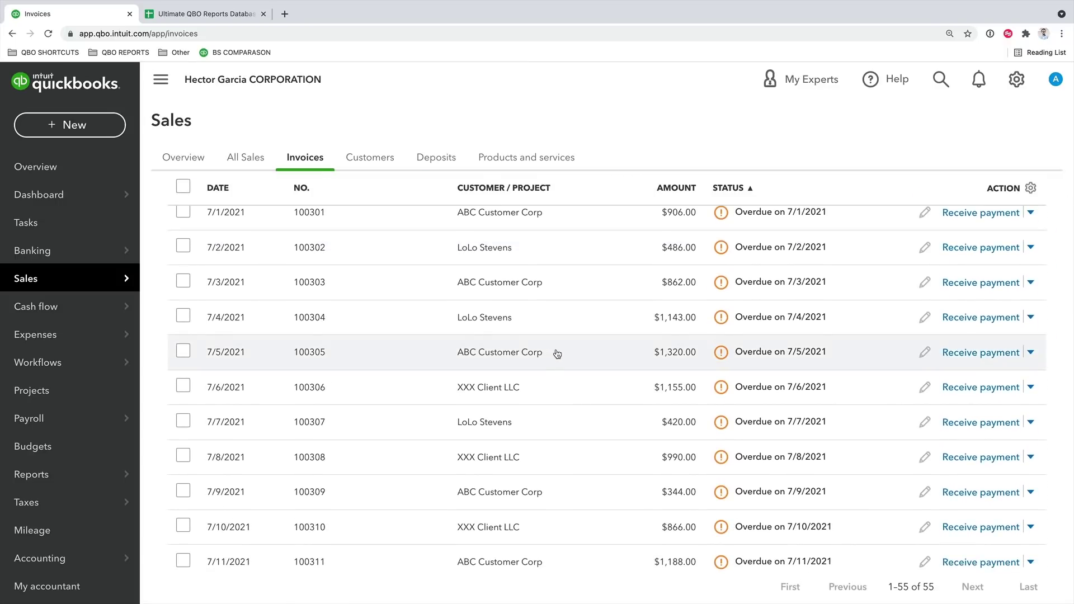
pyautogui.rightClick(222, 53)
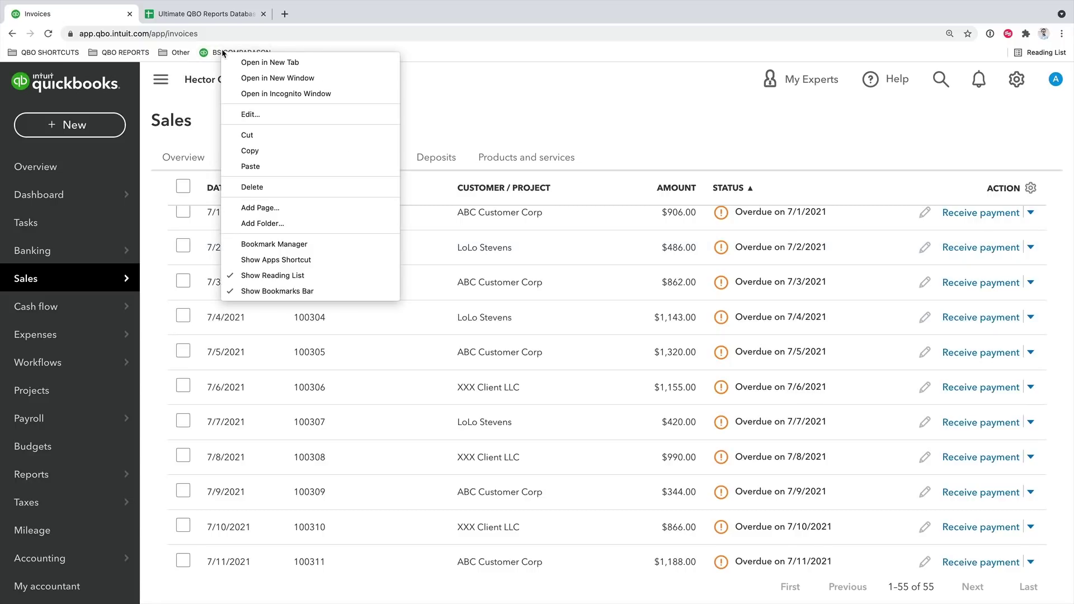
# - Open BS COMPARASON in a new tab and flip between it and the Invoices tab
pyautogui.click(273, 63)
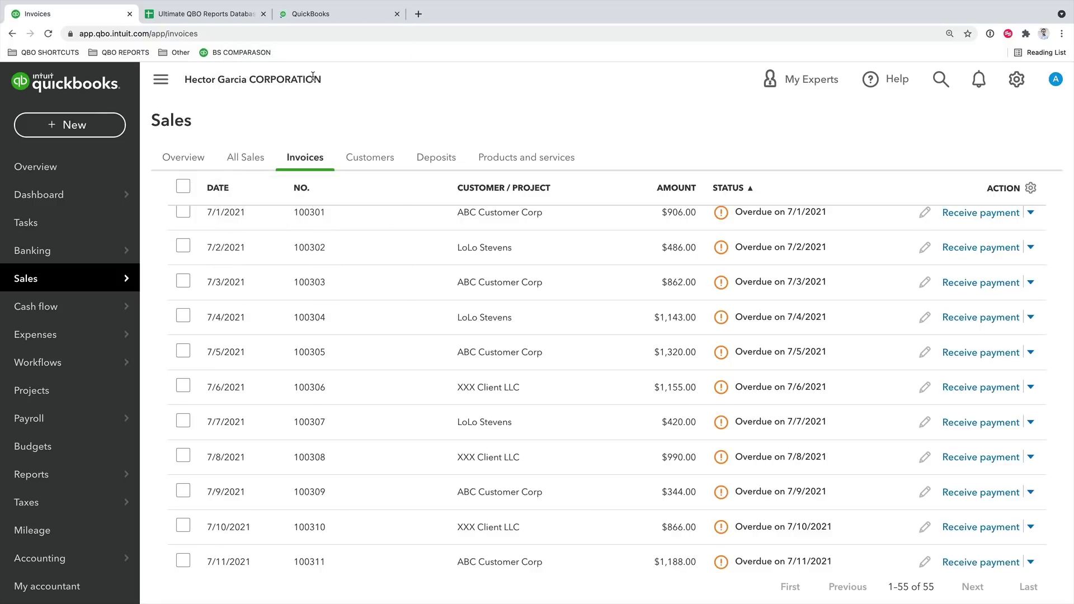
pyautogui.click(327, 12)
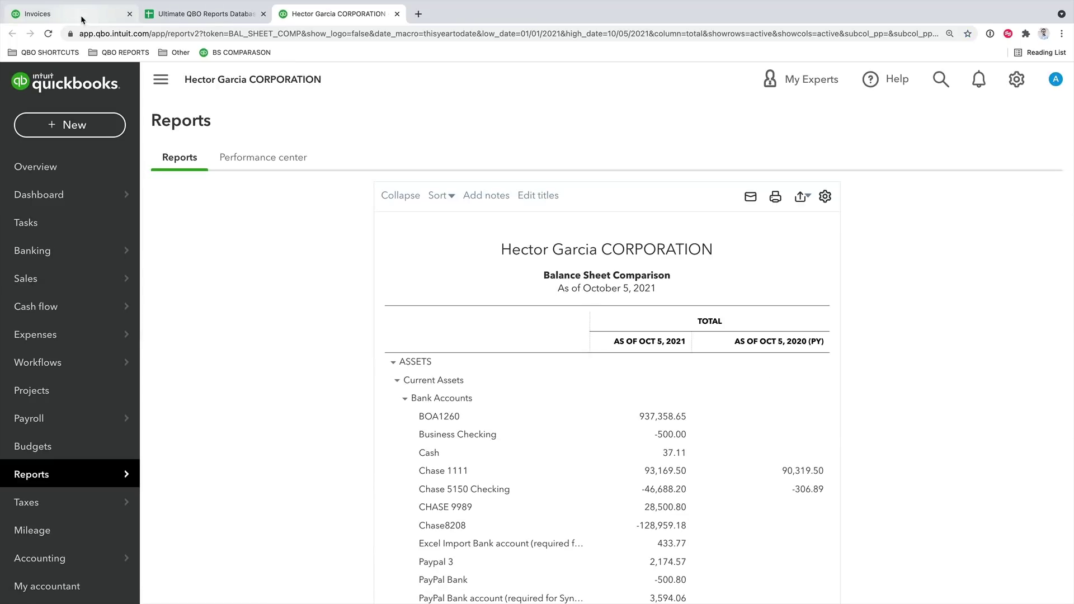
pyautogui.click(84, 18)
pyautogui.click(312, 17)
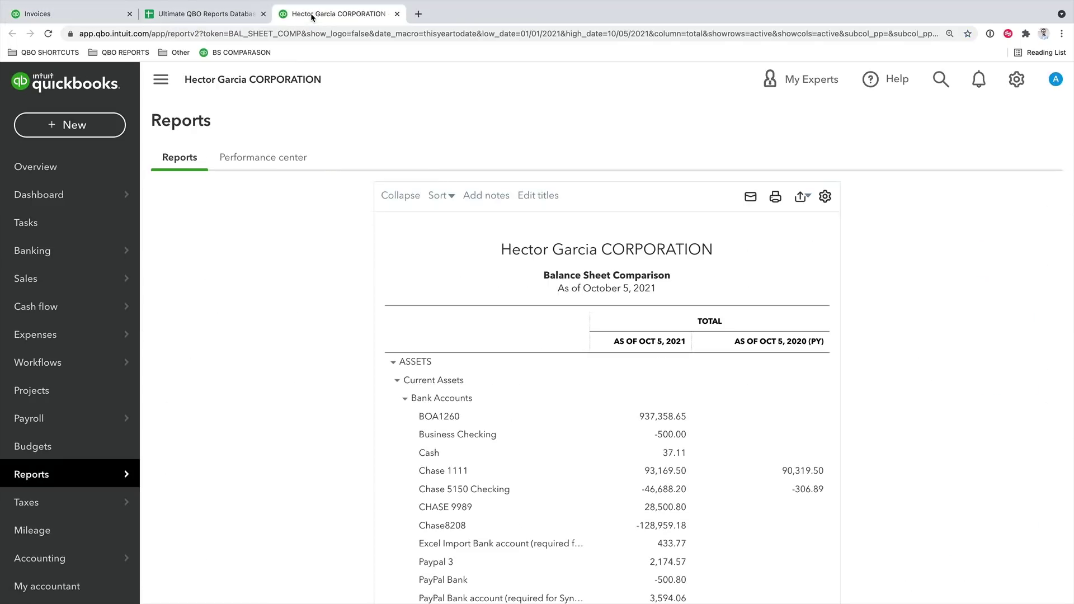
pyautogui.click(78, 13)
pyautogui.click(347, 12)
# - Open the Profit and Loss report from the Reports page Favorites
pyautogui.moveTo(84, 474)
pyautogui.click(215, 480)
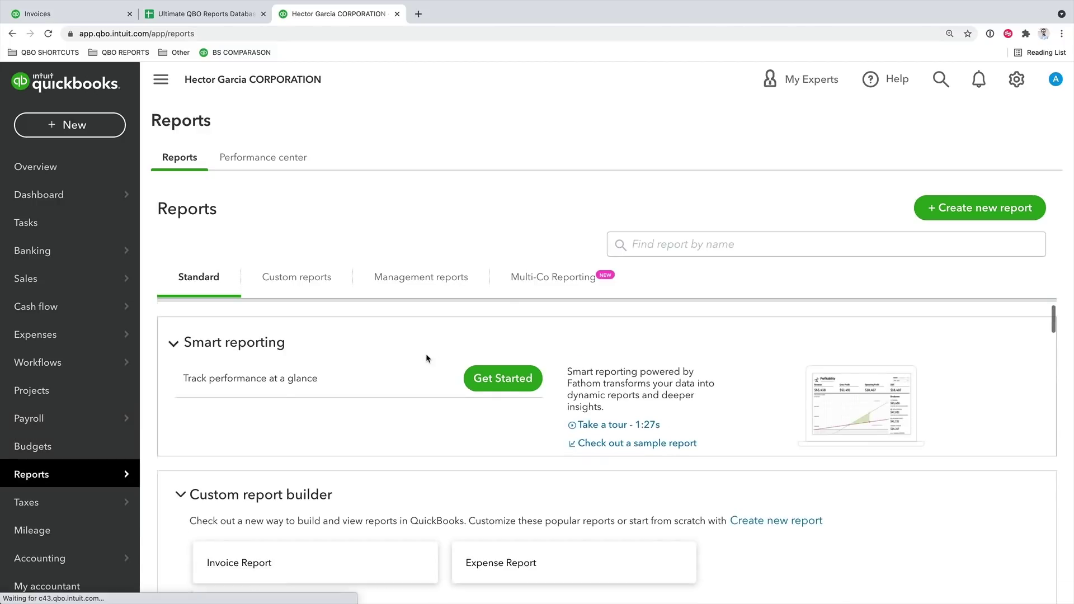
pyautogui.scroll(-7, 425, 358)
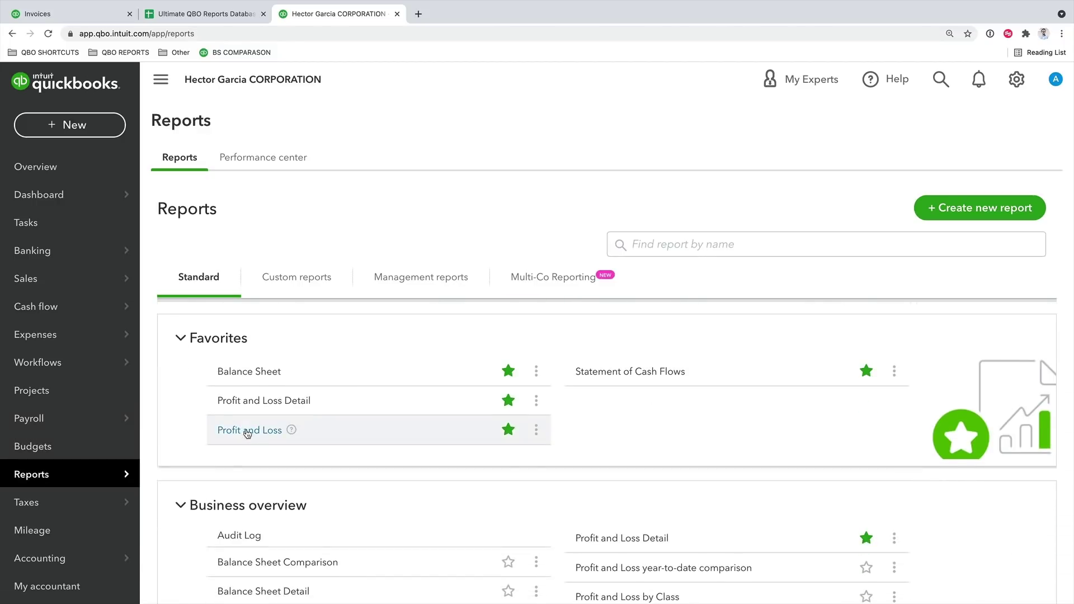
pyautogui.click(244, 432)
# - Drag the Profit and Loss page's URL onto the bookmarks bar to bookmark it
pyautogui.click(208, 14)
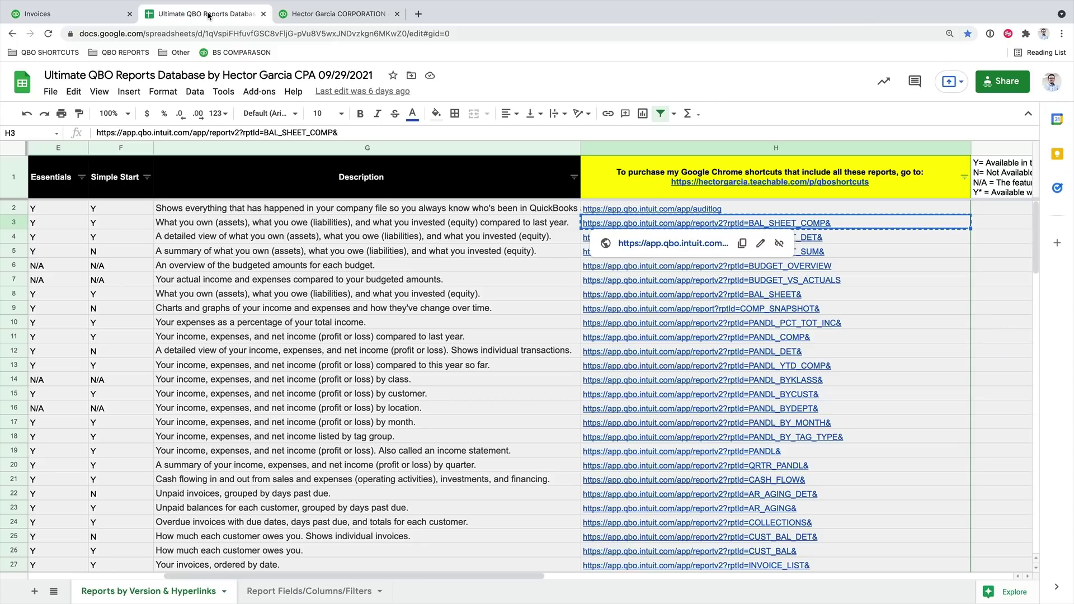
pyautogui.moveTo(791, 228)
pyautogui.click(307, 14)
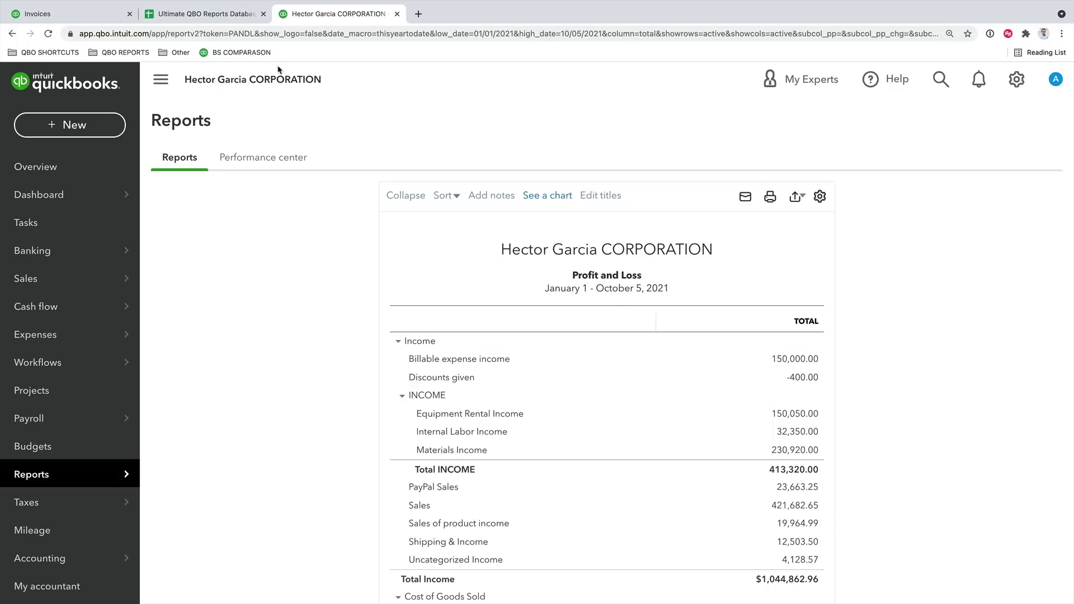
pyautogui.moveTo(66, 35); pyautogui.dragTo(304, 54)
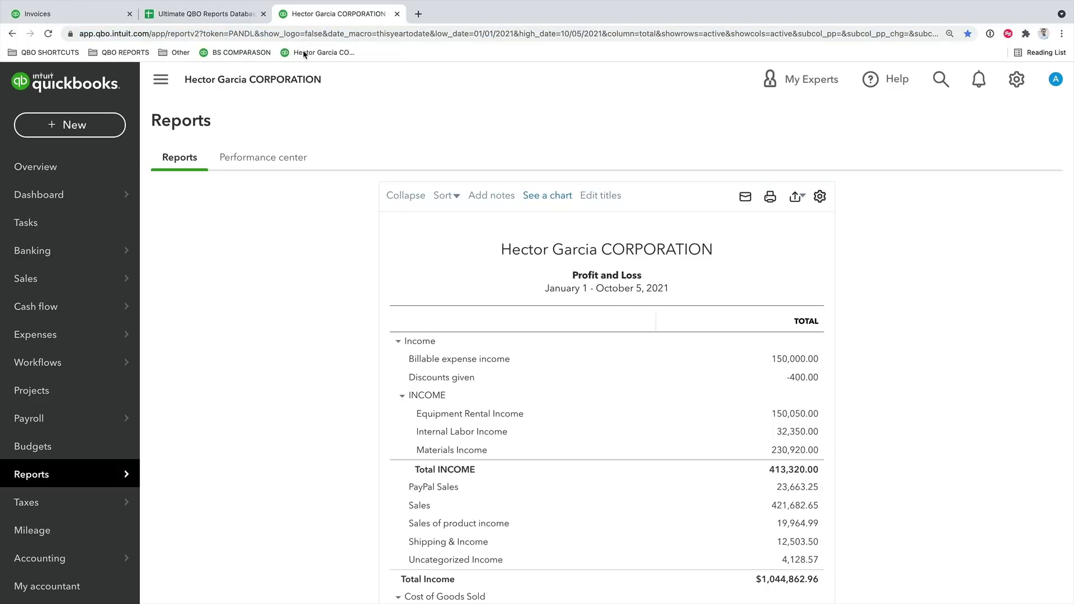
pyautogui.click(968, 34)
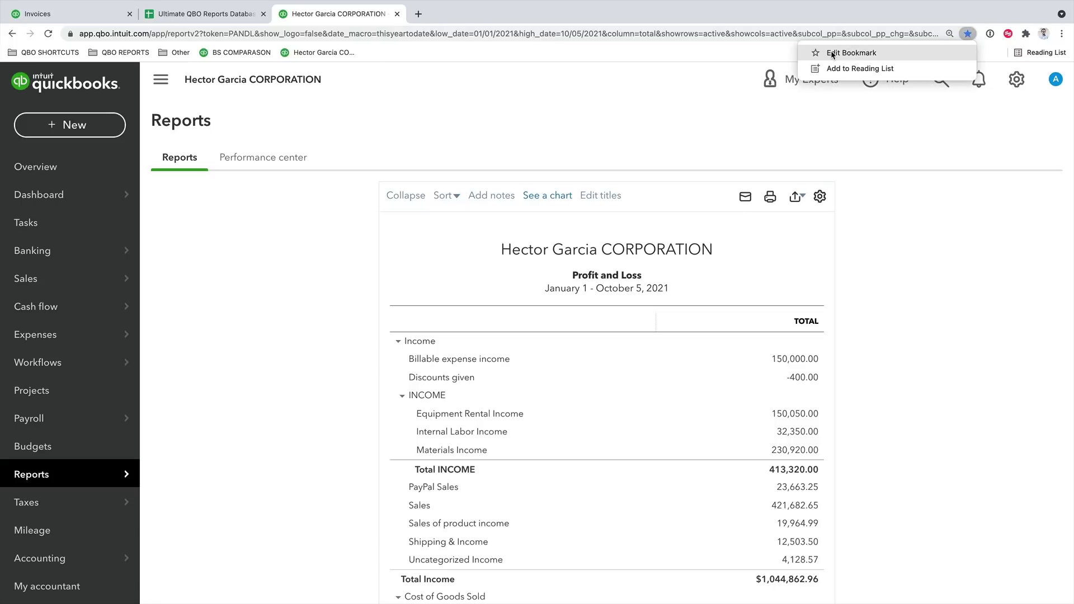
# - Rename the Profit and Loss bookmark to 'PL' through its Edit dialog
pyautogui.rightClick(322, 52)
pyautogui.click(350, 114)
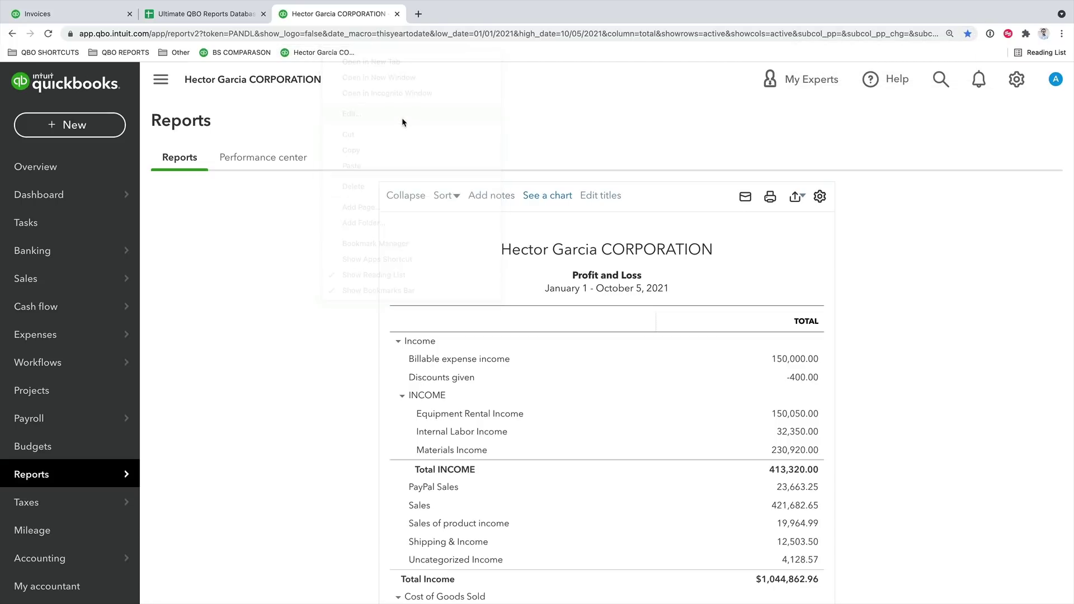
pyautogui.write('PL')
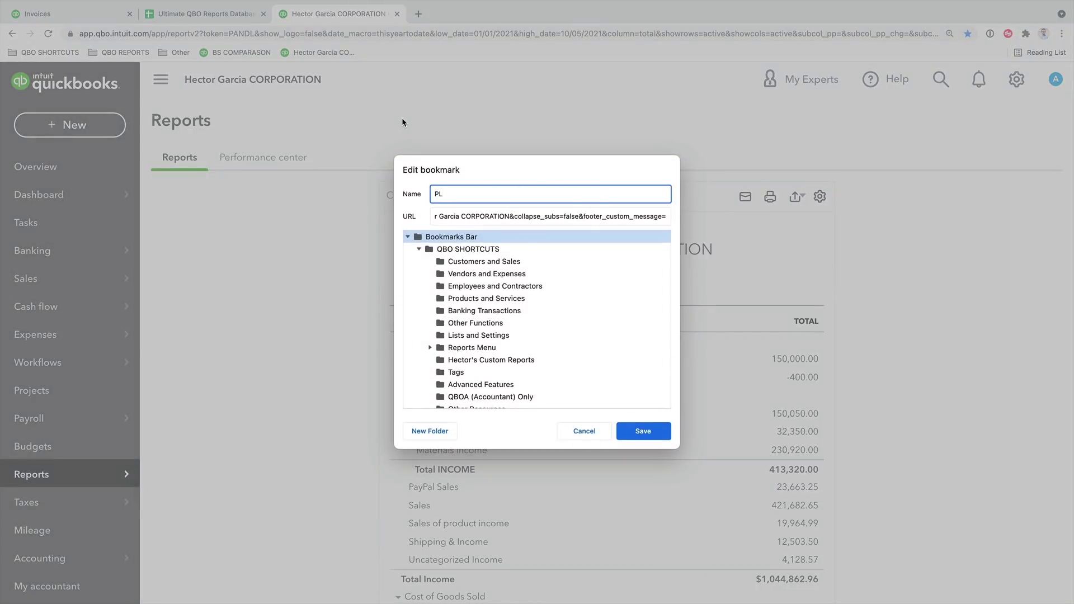
pyautogui.click(655, 437)
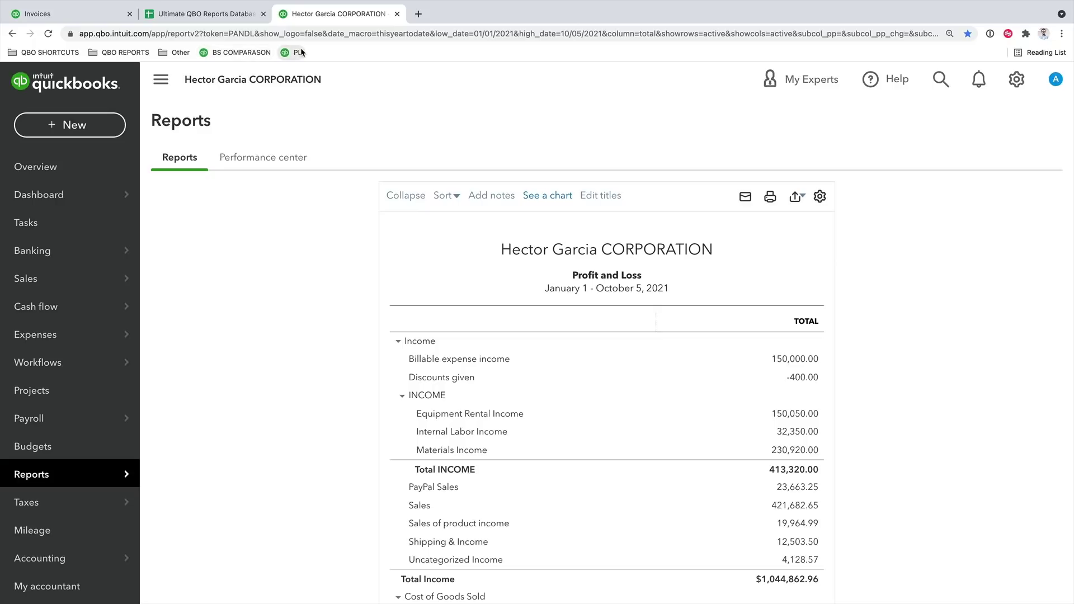
pyautogui.rightClick(385, 51)
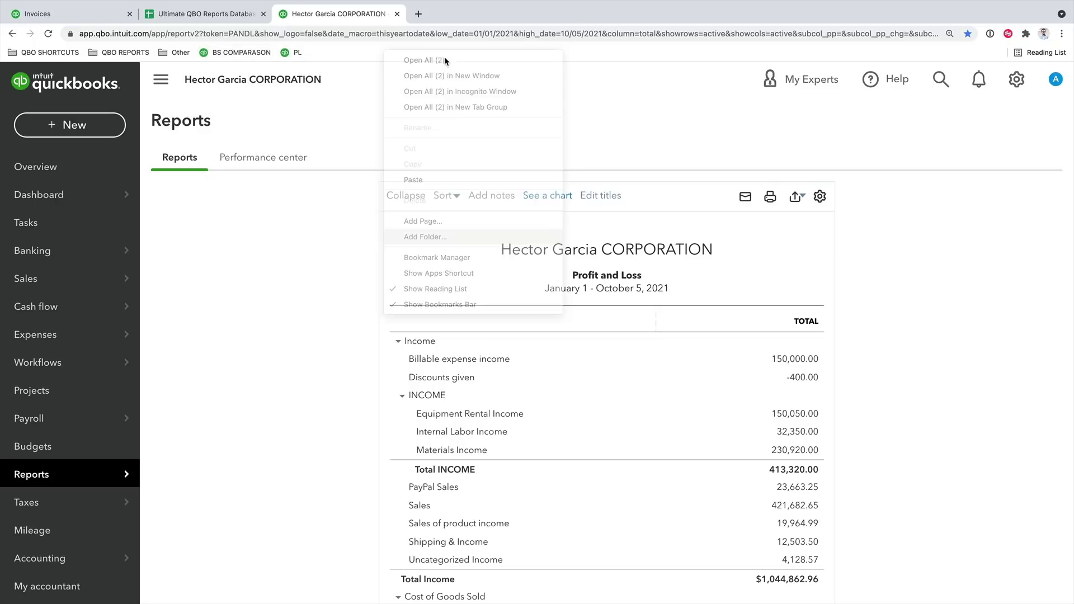
# - Add a 'CUSTOM REPORTS' bookmark folder and drag BS COMPARASON and PL into it
pyautogui.click(425, 236)
pyautogui.write('CUSTOM REPORTS ')
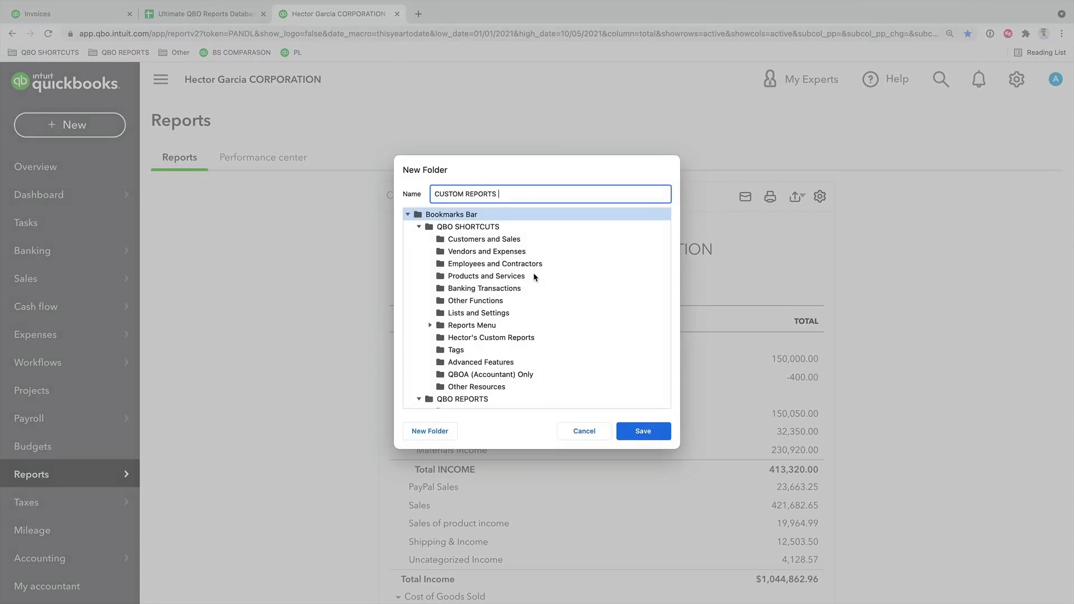
pyautogui.write('BASIC')
pyautogui.press('Return')
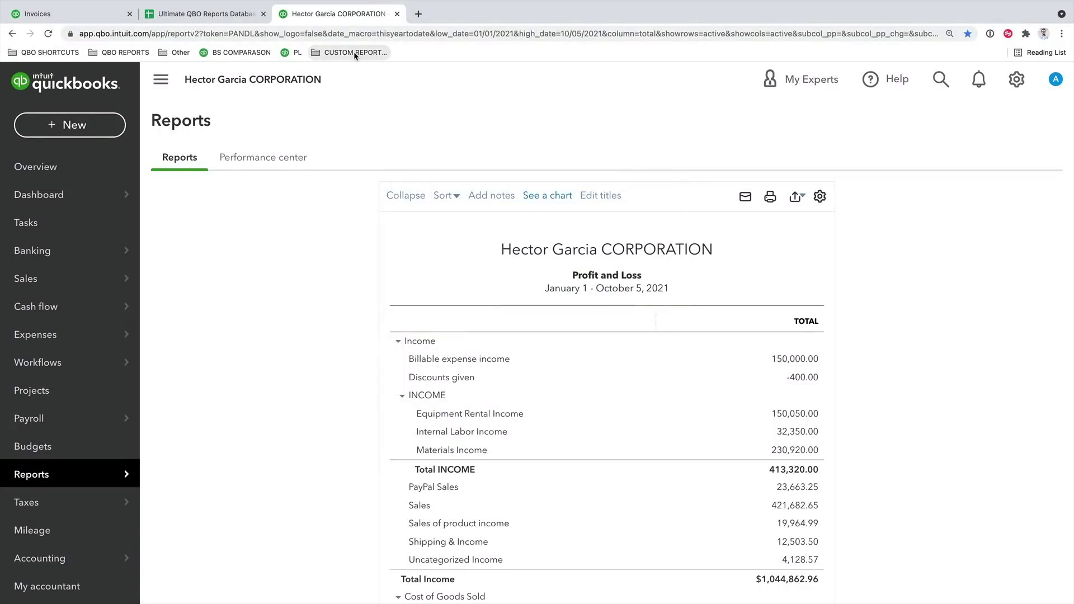
pyautogui.moveTo(241, 52); pyautogui.dragTo(341, 53)
pyautogui.moveTo(212, 52); pyautogui.dragTo(290, 55)
# - Add a 'FINANCIAL STATEMENTS' subfolder inside the CUSTOM REPORTS bookmark folder
pyautogui.click(238, 53)
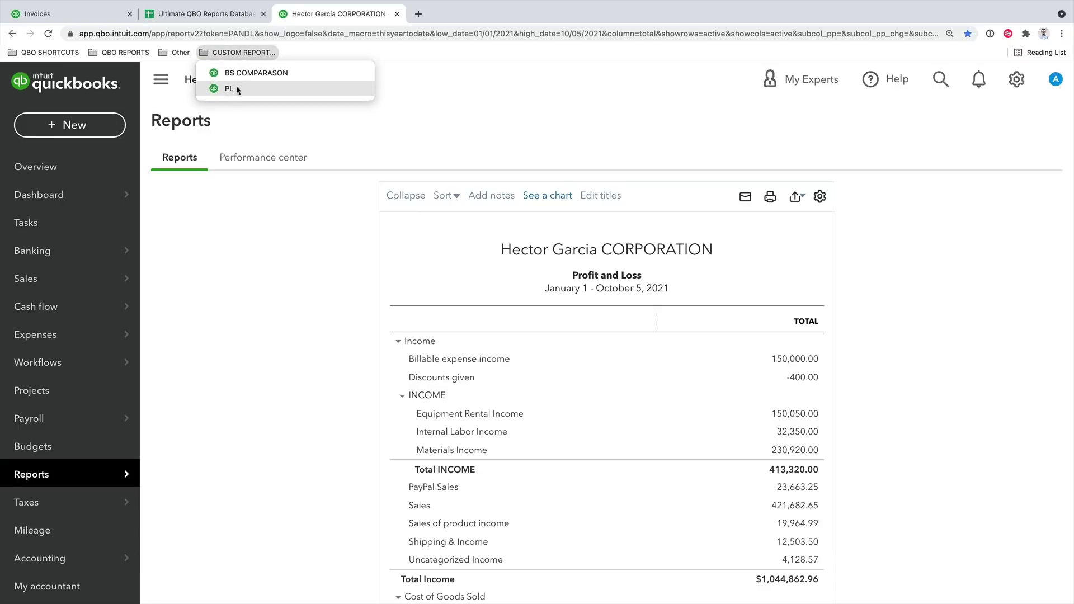
pyautogui.click(243, 53)
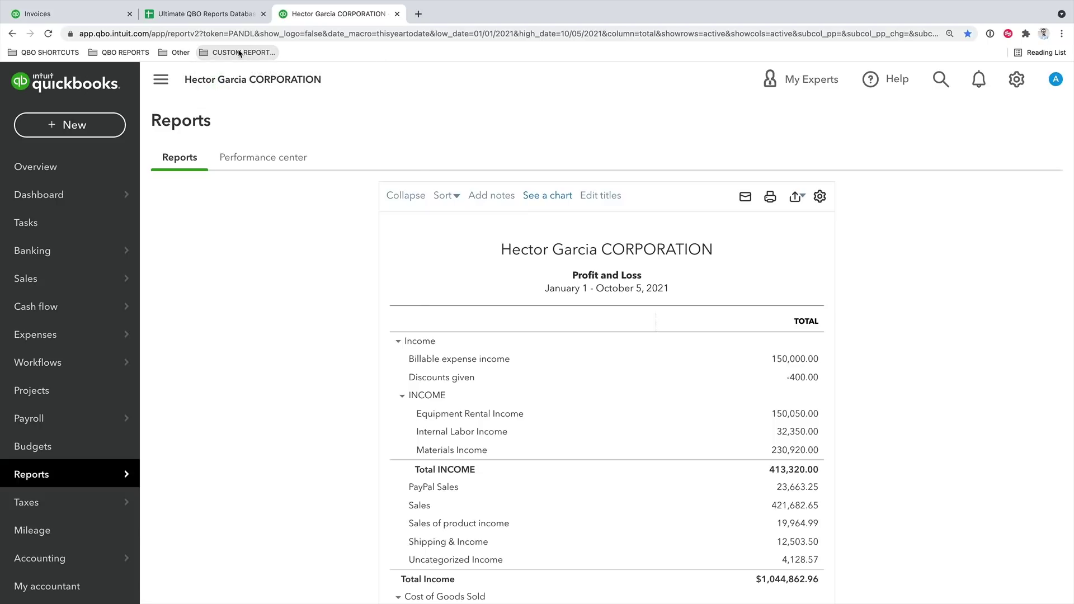
pyautogui.rightClick(237, 49)
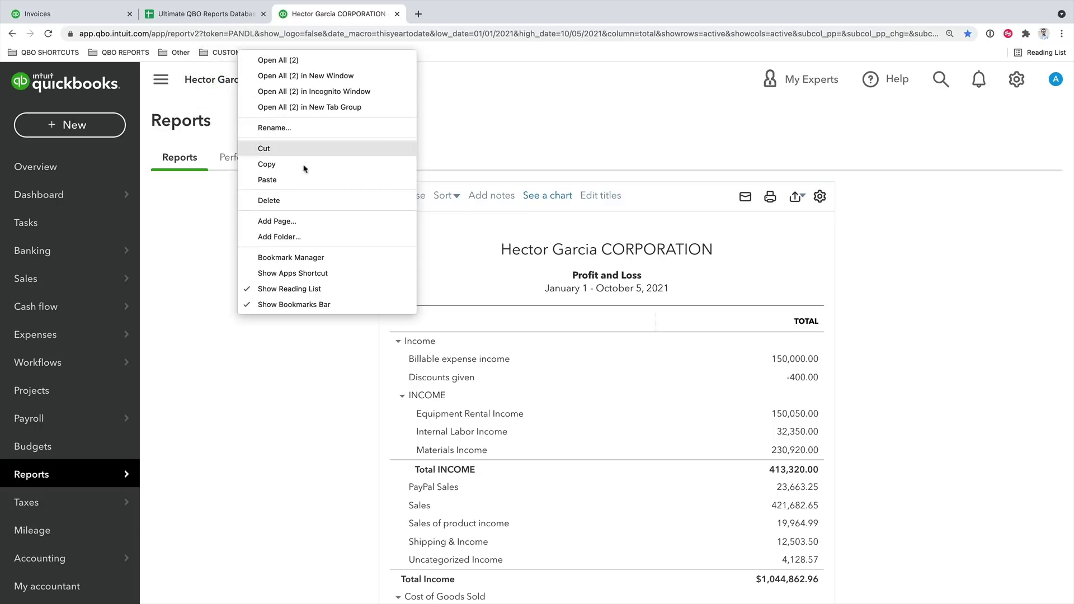
pyautogui.click(279, 237)
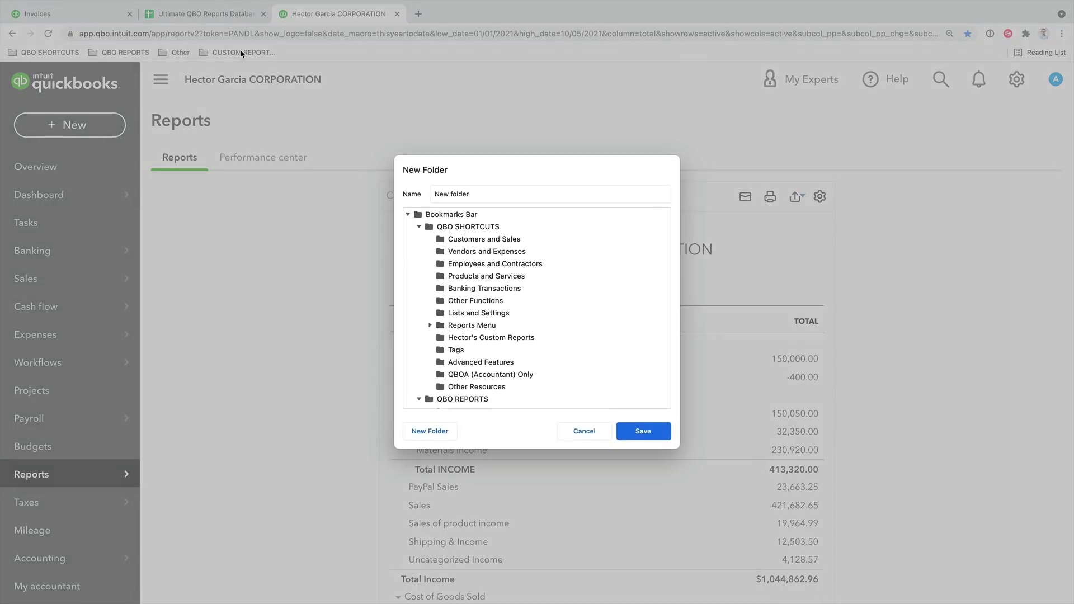
pyautogui.write('FINANCIAL ')
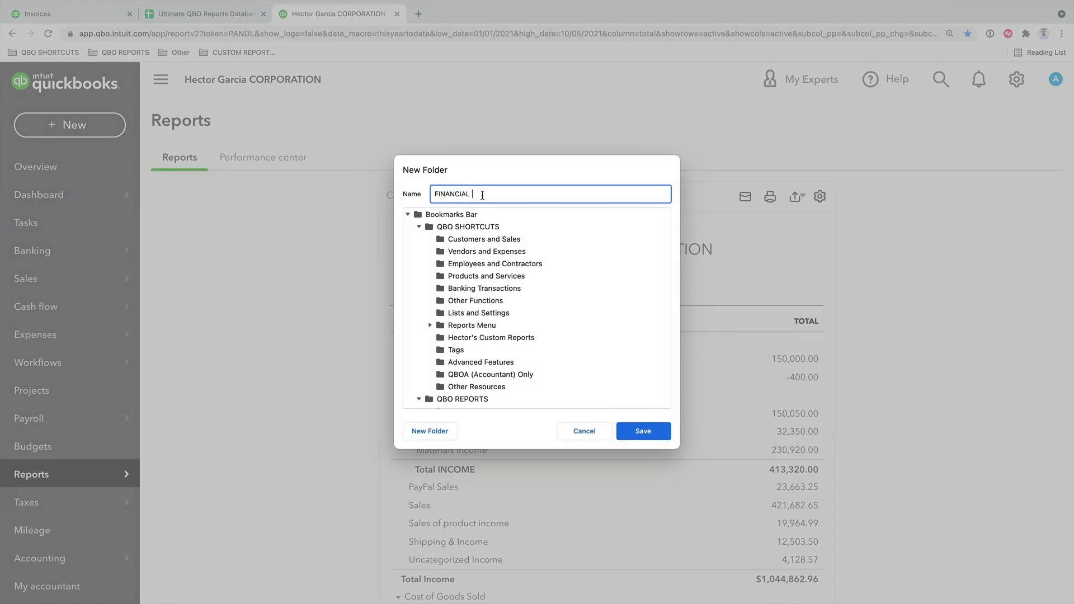
pyautogui.write('STAT')
pyautogui.press('BackSpace')
pyautogui.press('BackSpace')
pyautogui.write('EMENSTS')
pyautogui.press('BackSpace')
pyautogui.press('BackSpace')
pyautogui.press('BackSpace')
pyautogui.press('BackSpace')
pyautogui.write('NTS')
pyautogui.click(648, 431)
# - Move the PL and BS COMPARASON bookmarks into the FINANCIAL STATEMENTS subfolder
pyautogui.click(237, 52)
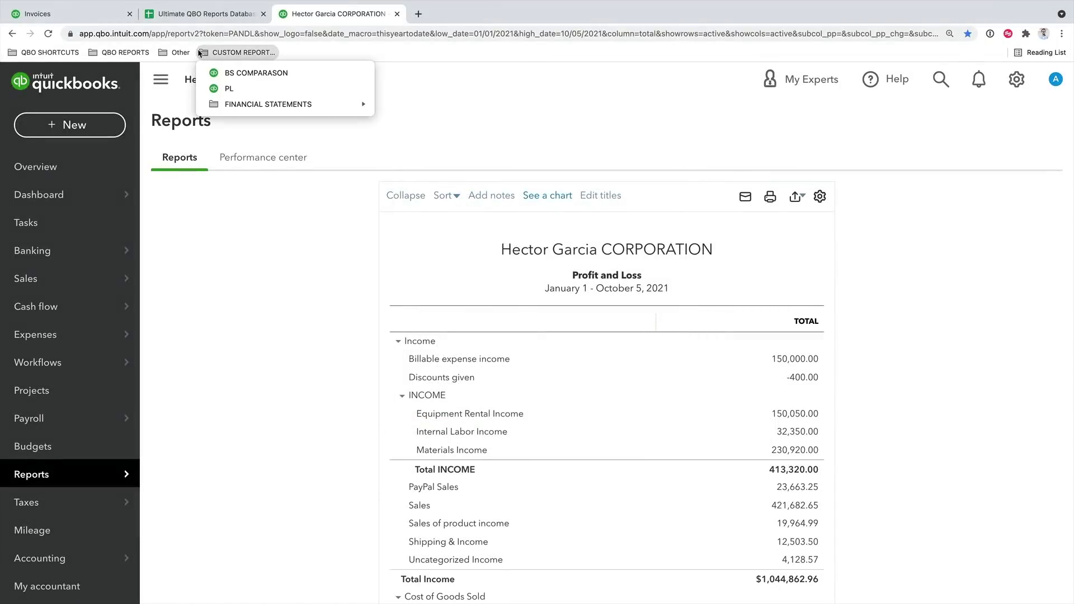
pyautogui.moveTo(247, 108); pyautogui.dragTo(245, 88)
pyautogui.click(237, 52)
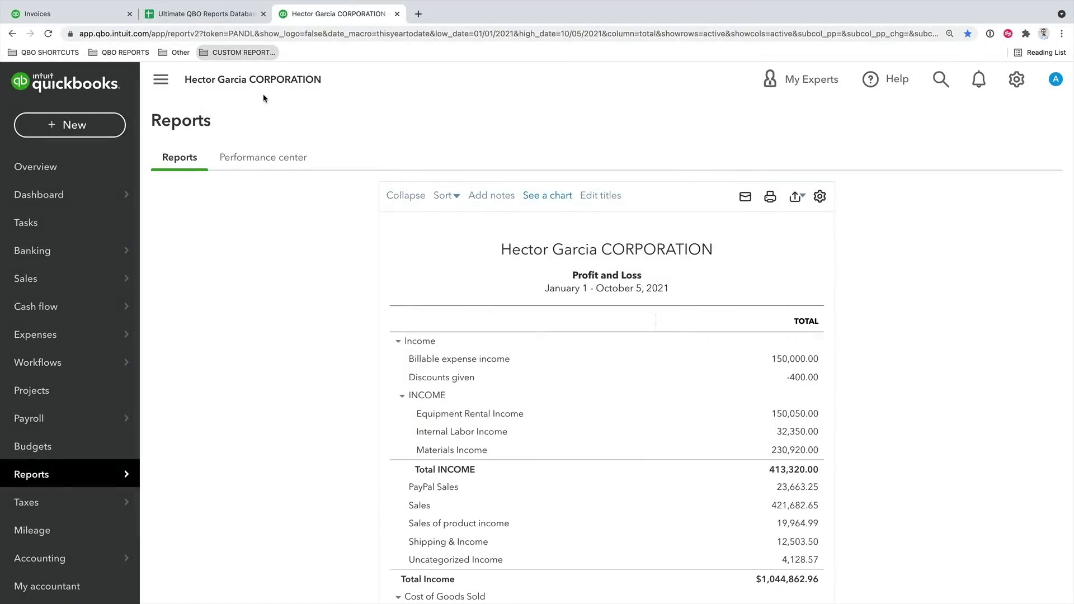
pyautogui.click(244, 52)
pyautogui.moveTo(252, 77)
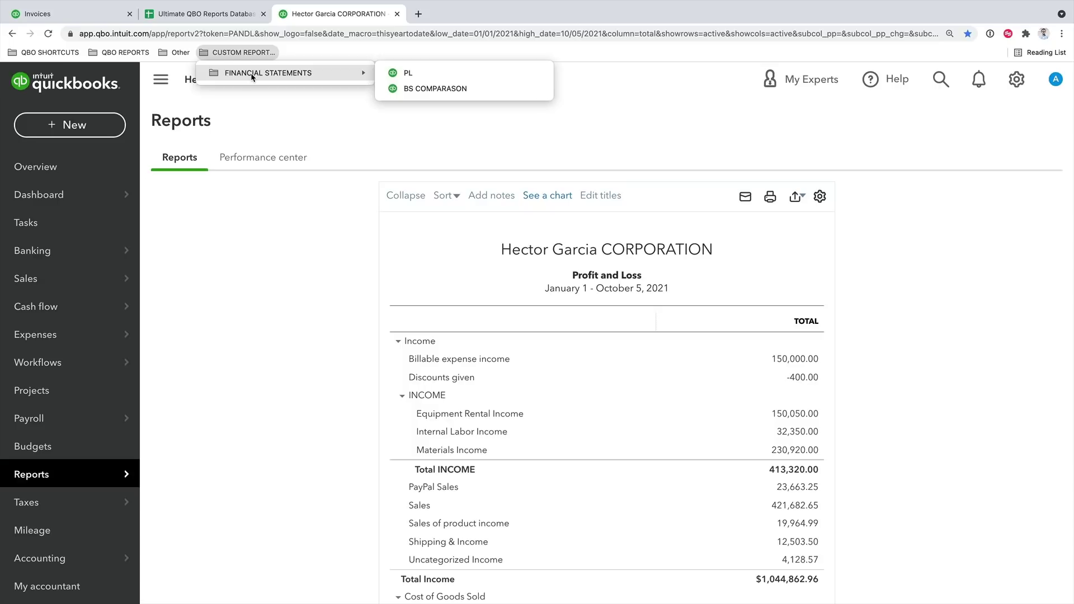
pyautogui.click(305, 48)
pyautogui.click(216, 14)
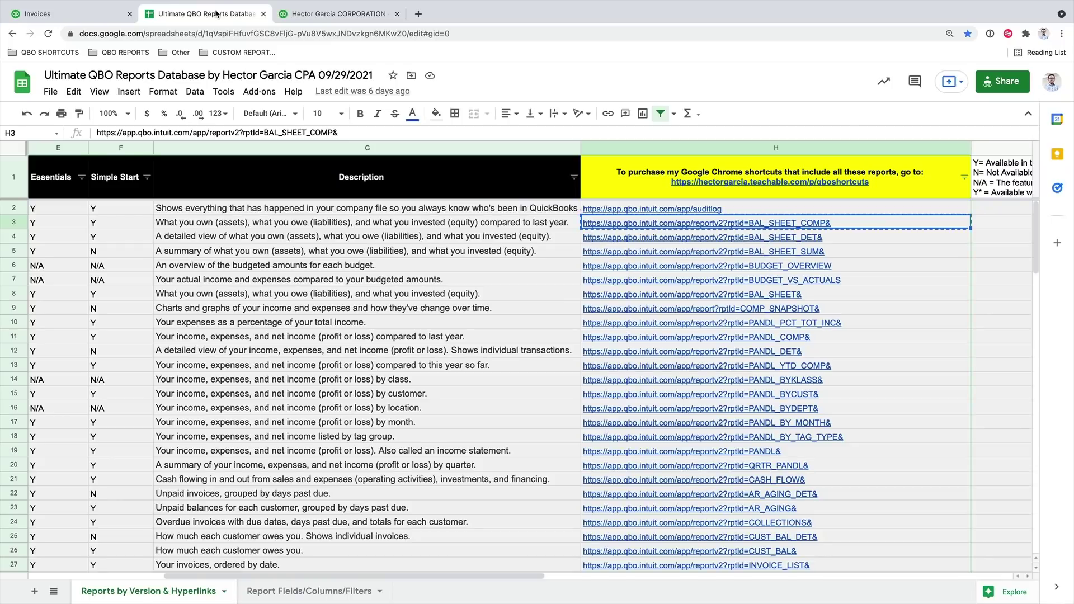
# - Browse the report subfolders in the QBO REPORTS bookmark folder, then advance to the classes, locations and tags slide
pyautogui.click(355, 12)
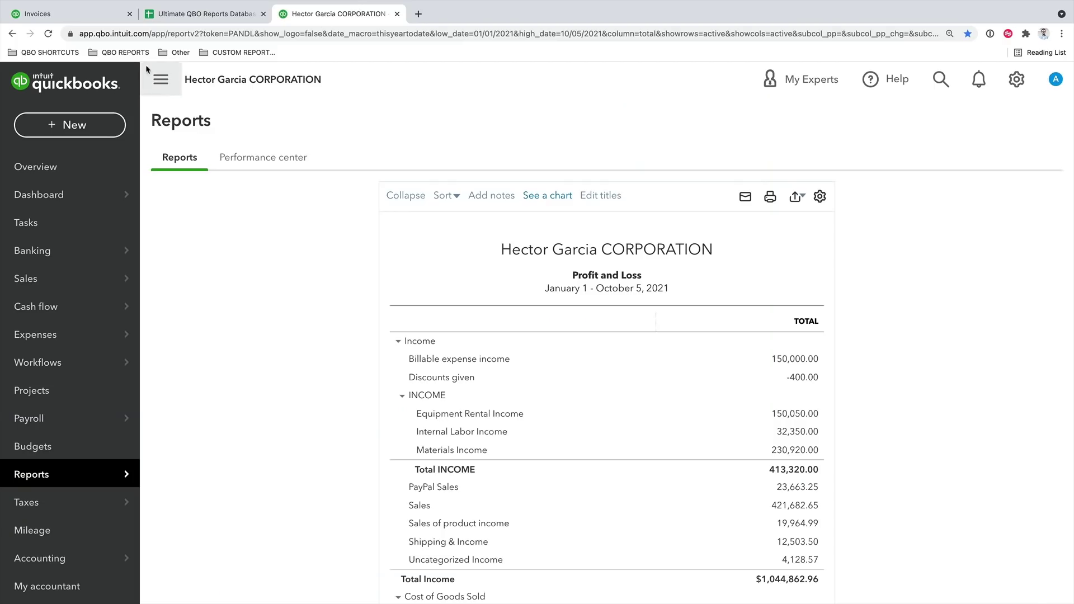
pyautogui.click(122, 54)
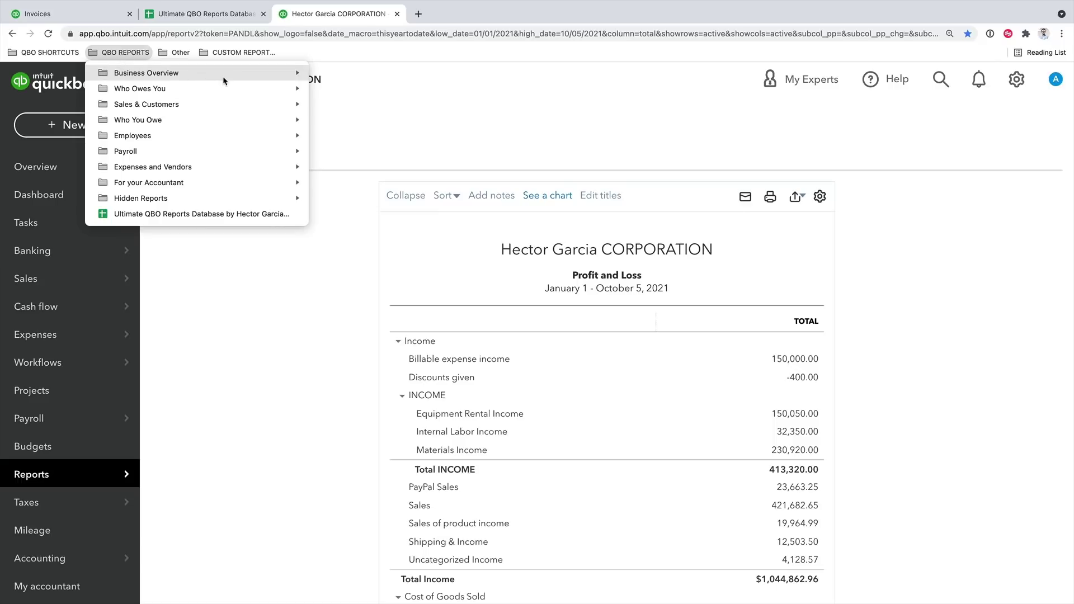
pyautogui.moveTo(227, 89)
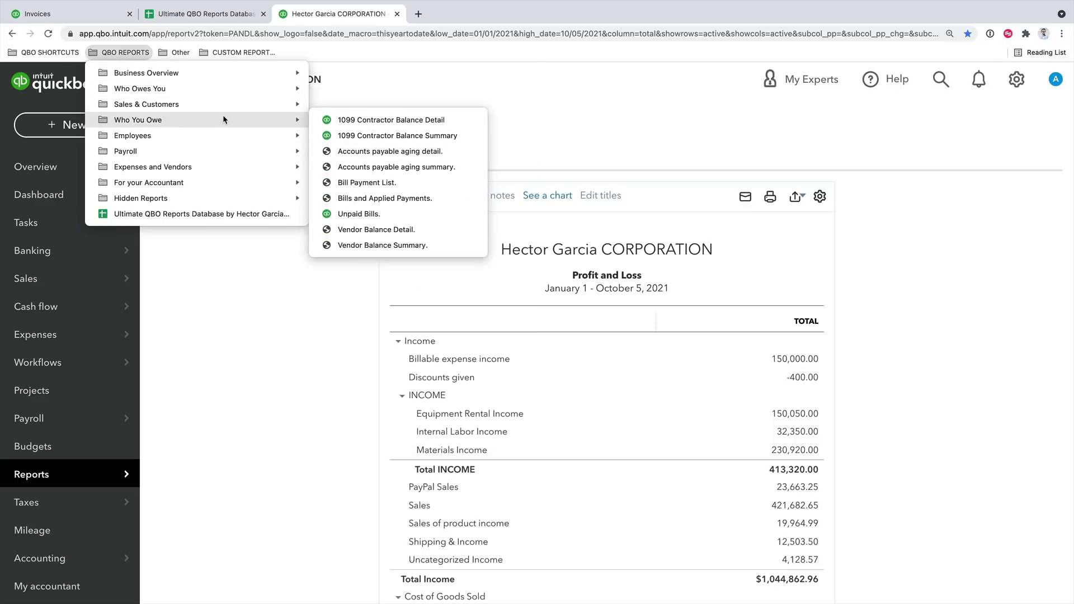
pyautogui.moveTo(219, 134)
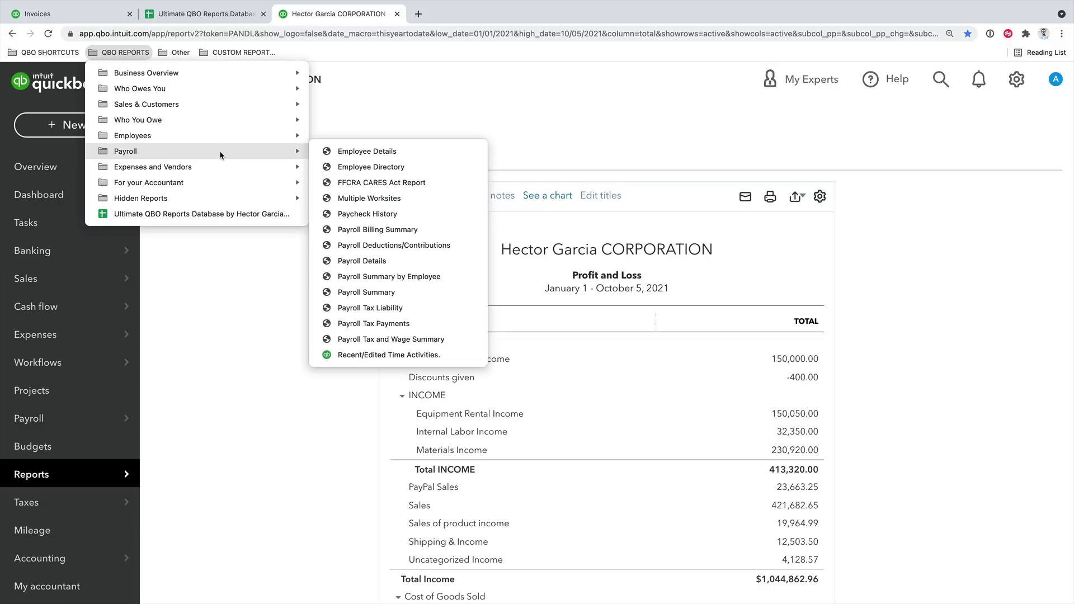
pyautogui.moveTo(218, 165)
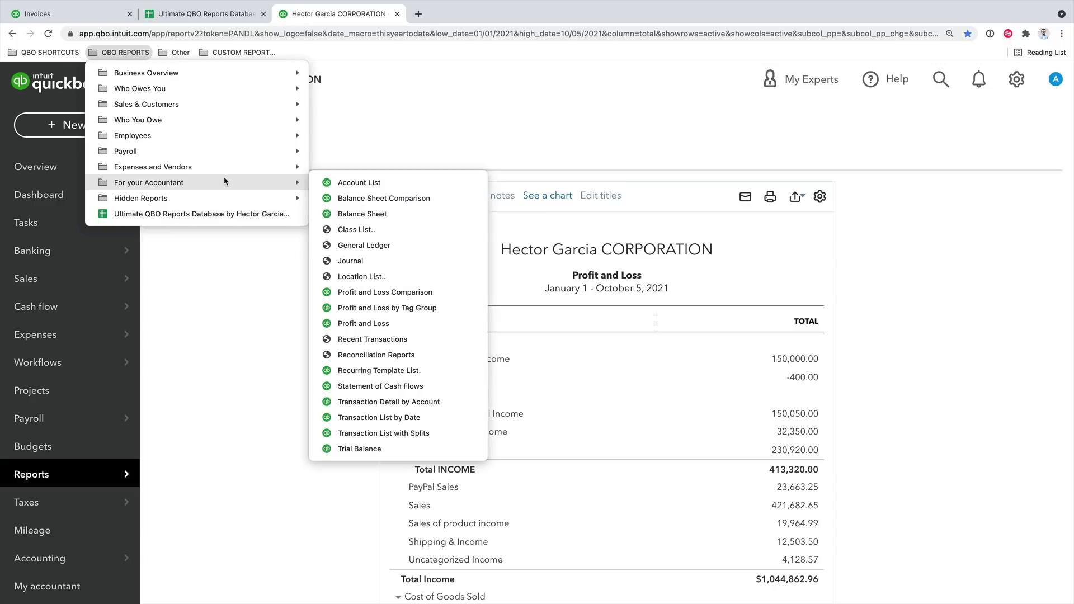
pyautogui.moveTo(252, 168)
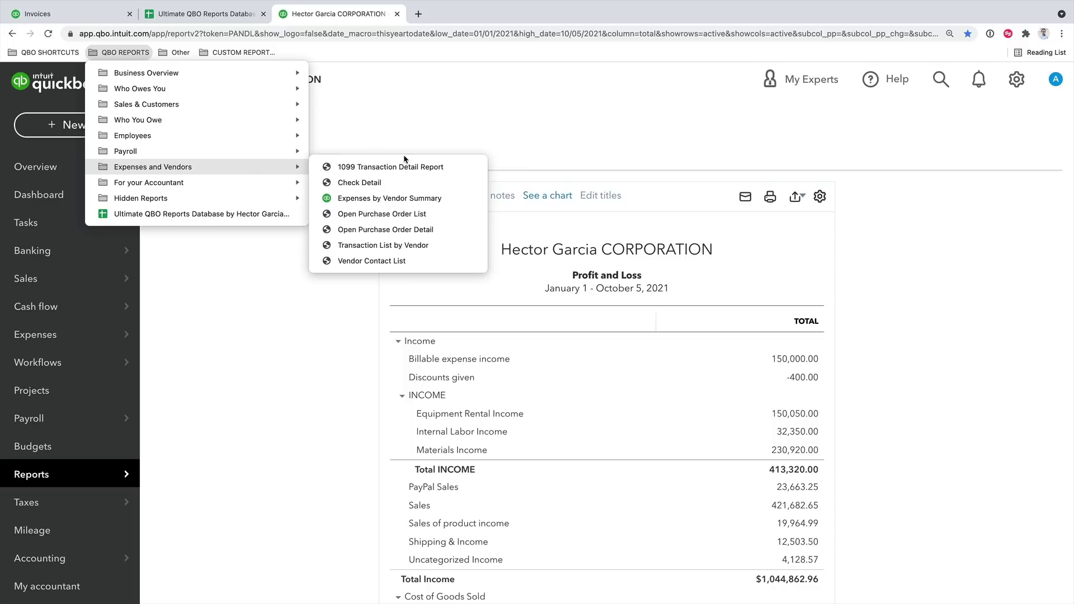
pyautogui.click(505, 121)
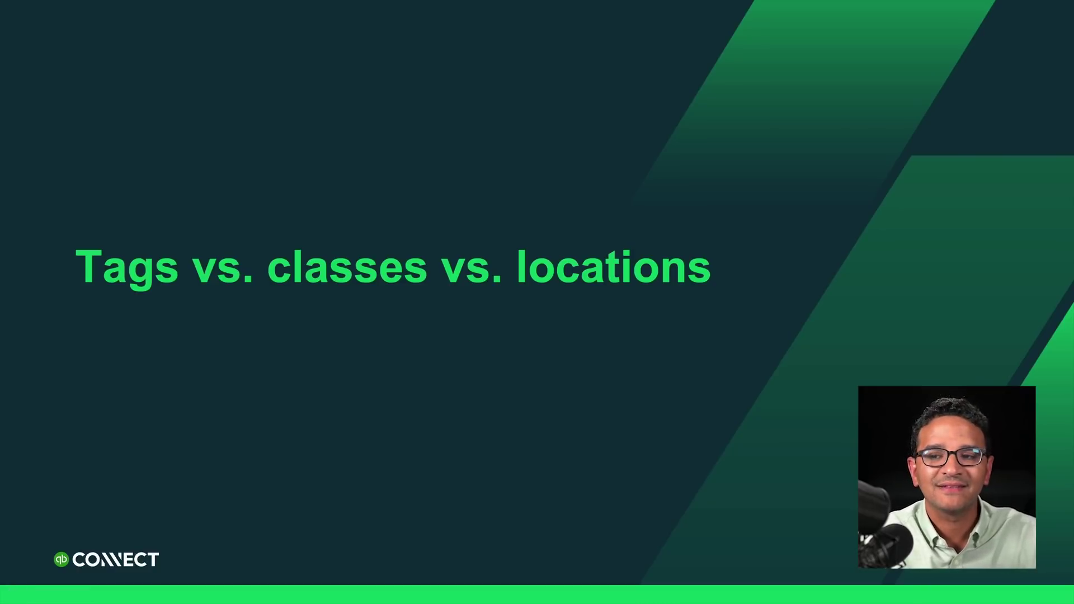
pyautogui.press('Right')
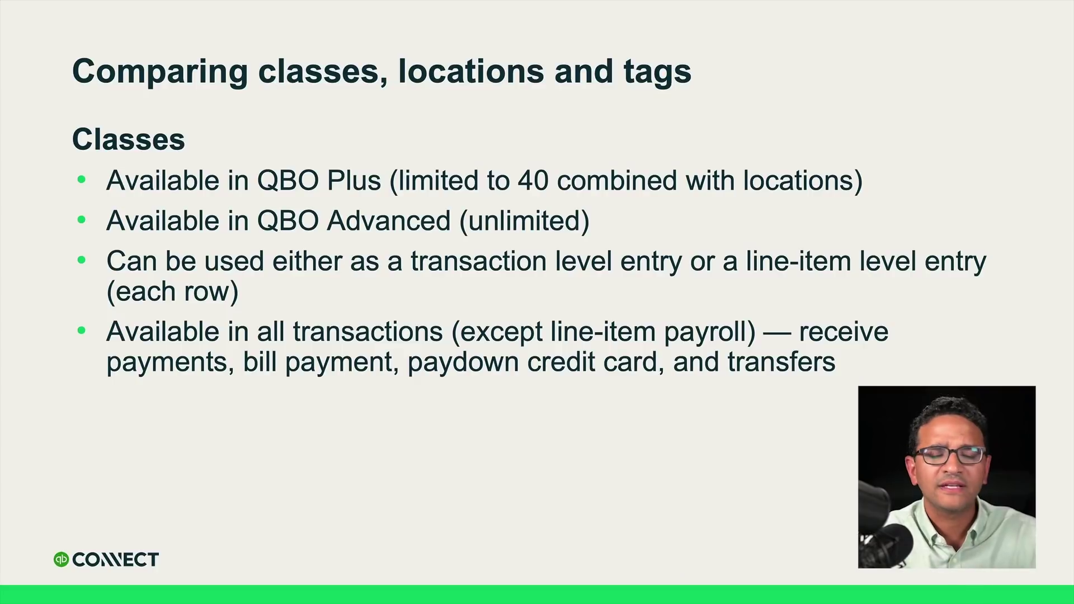
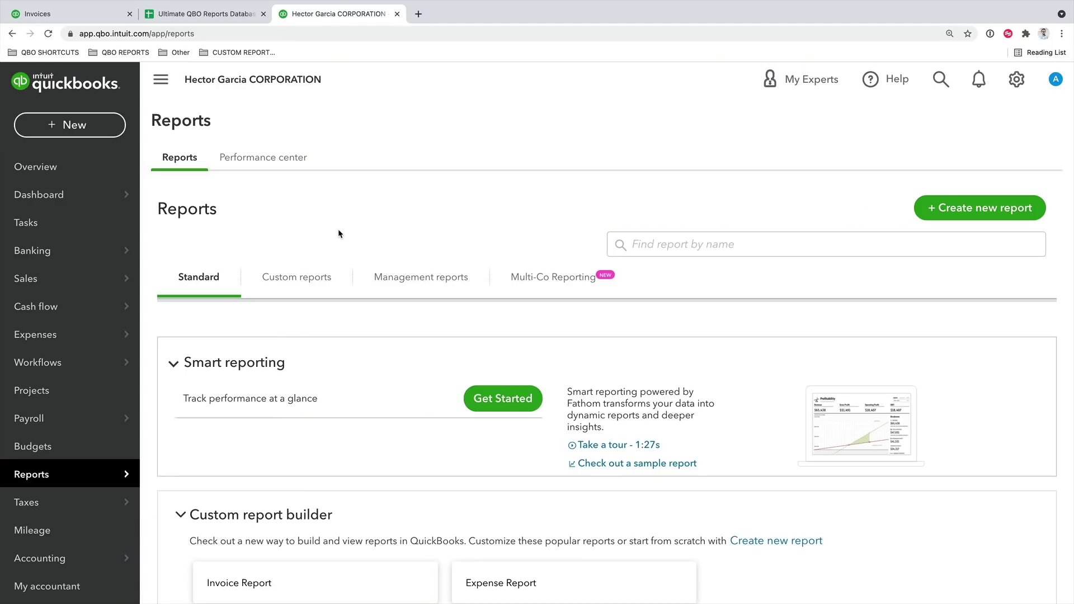
# - Search reports for 'class', then open the Profit and Loss report from Favorites
pyautogui.click(698, 250)
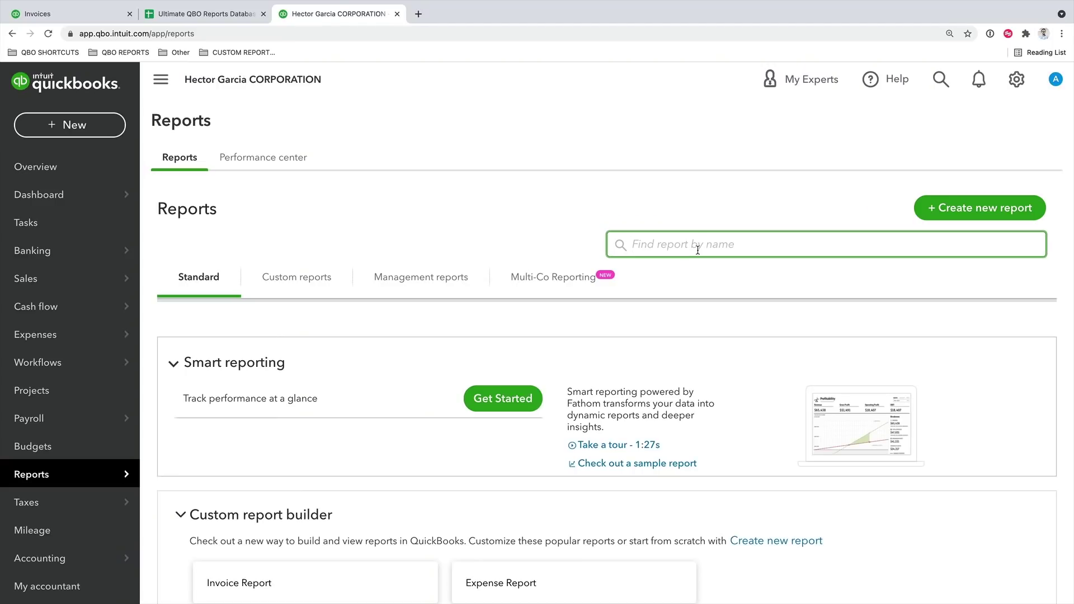
pyautogui.write('class')
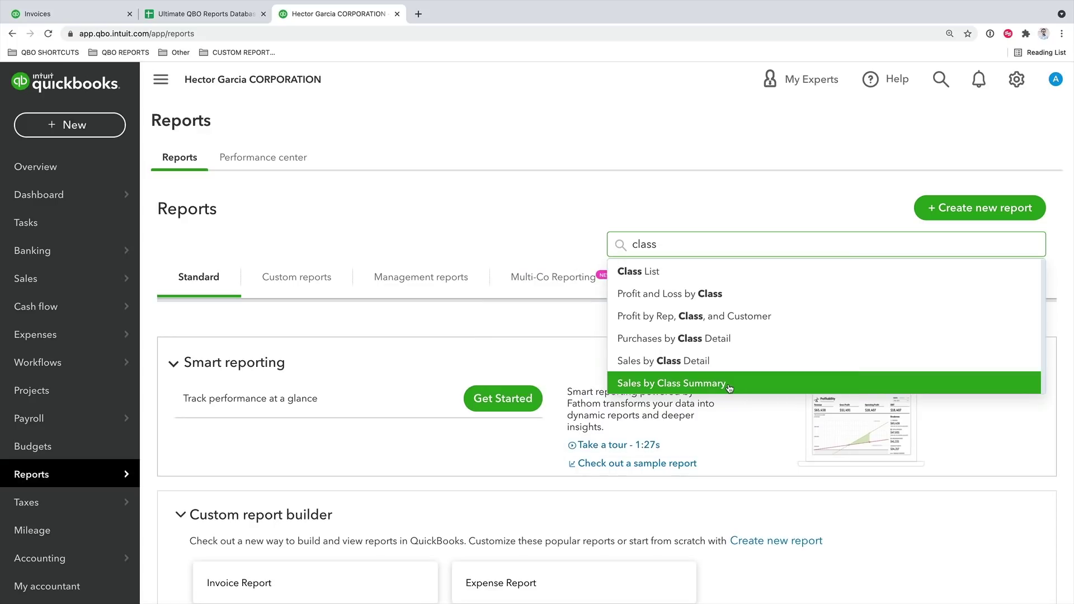
pyautogui.click(694, 188)
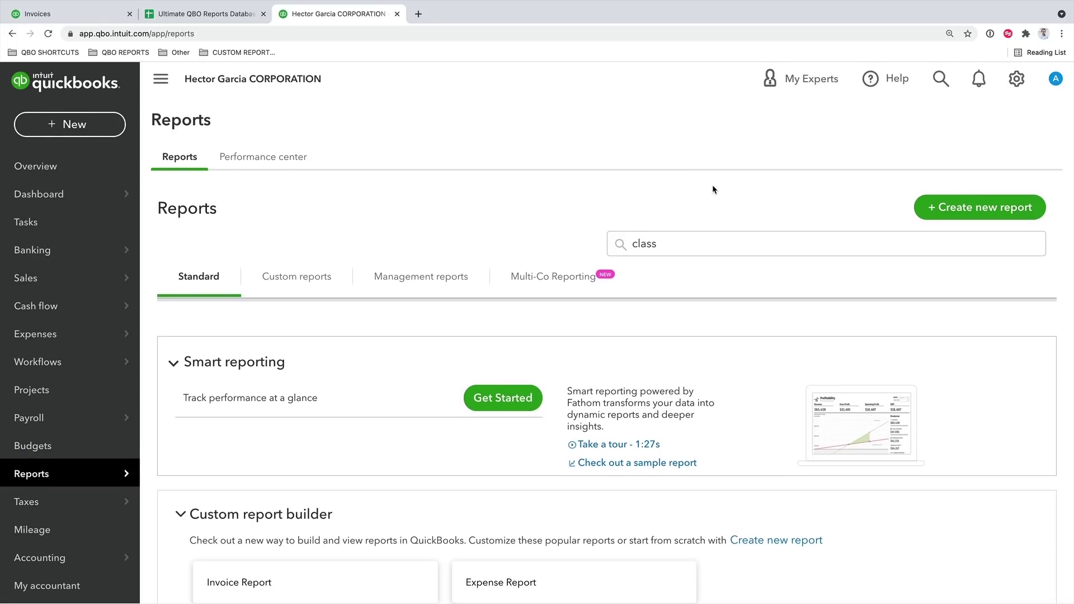
pyautogui.scroll(-10, 723, 481)
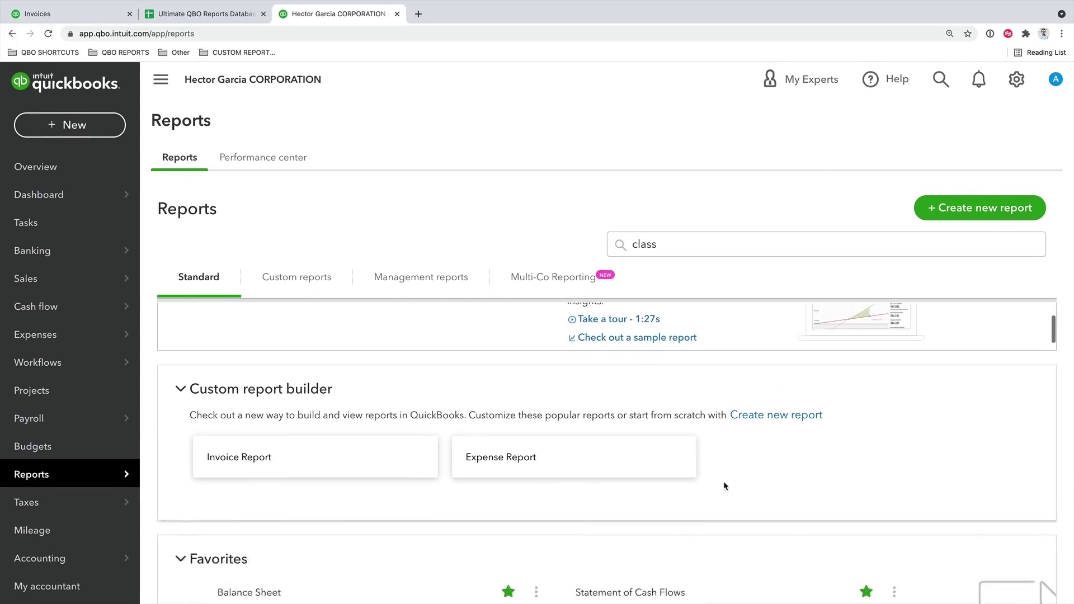
pyautogui.click(264, 353)
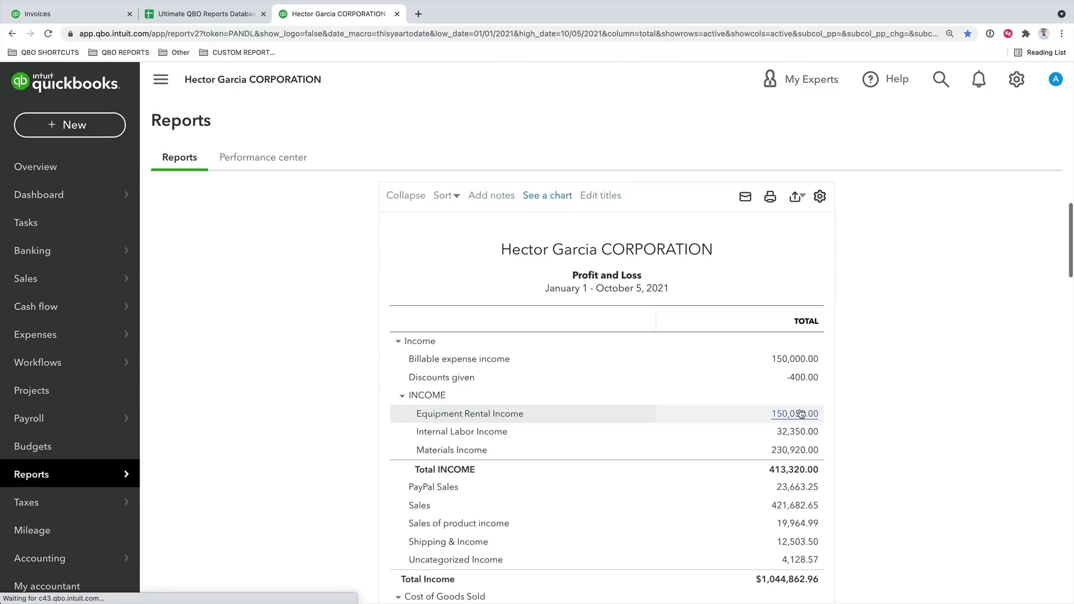
# - Drill into Total Income on the Profit and Loss report to list its transactions
pyautogui.scroll(-3, 847, 451)
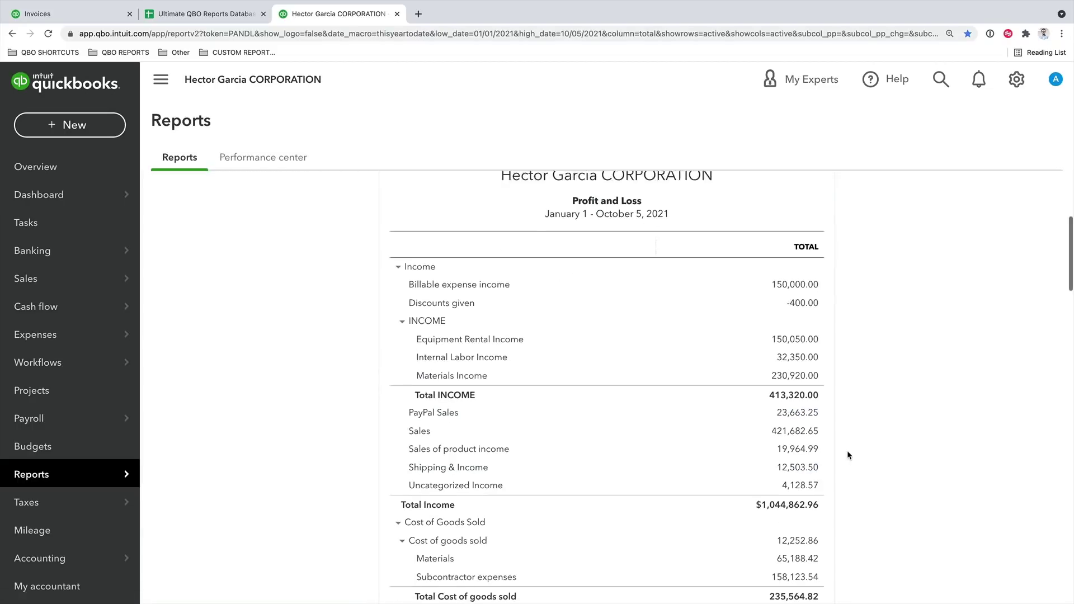
pyautogui.click(803, 495)
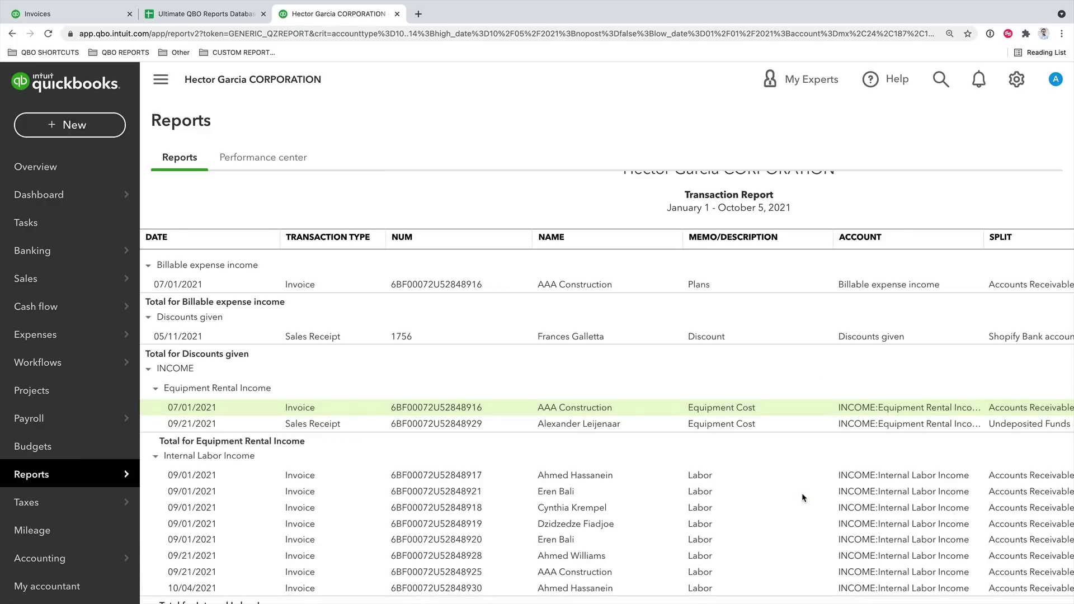
pyautogui.scroll(3, 860, 390)
pyautogui.scroll(2, 860, 388)
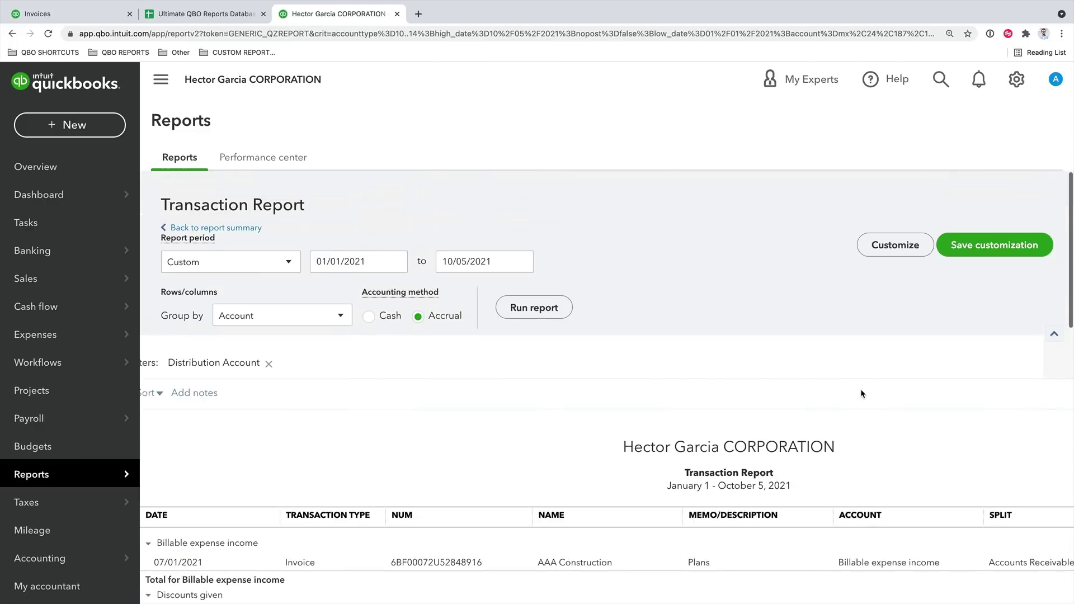
pyautogui.click(894, 243)
# - Add a Class filter set to Retail to the income Transaction Report and rerun it
pyautogui.click(713, 424)
pyautogui.scroll(-6, 891, 412)
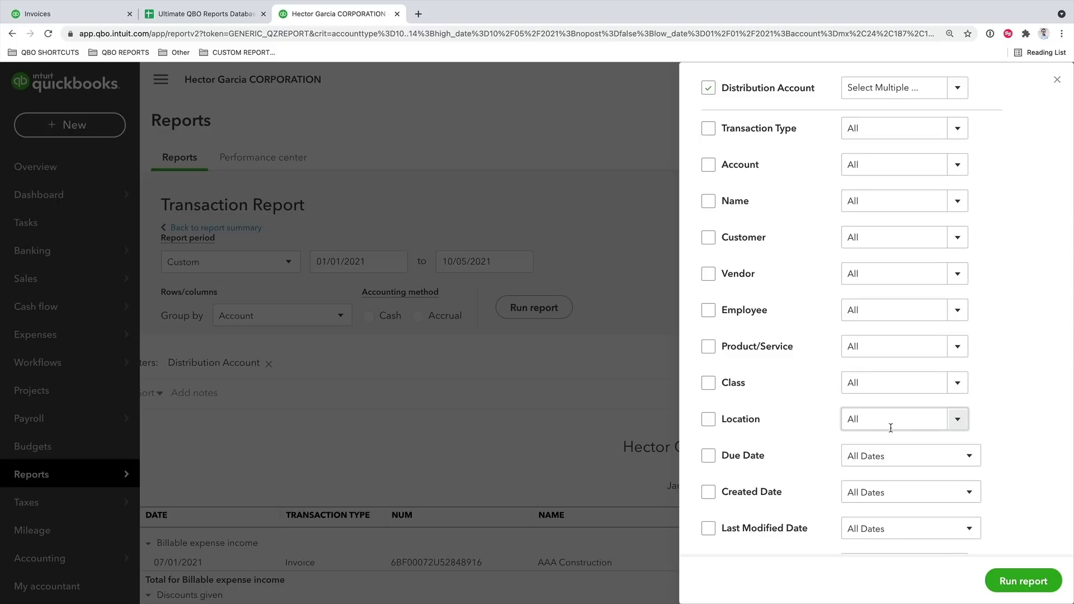
pyautogui.scroll(-8, 890, 427)
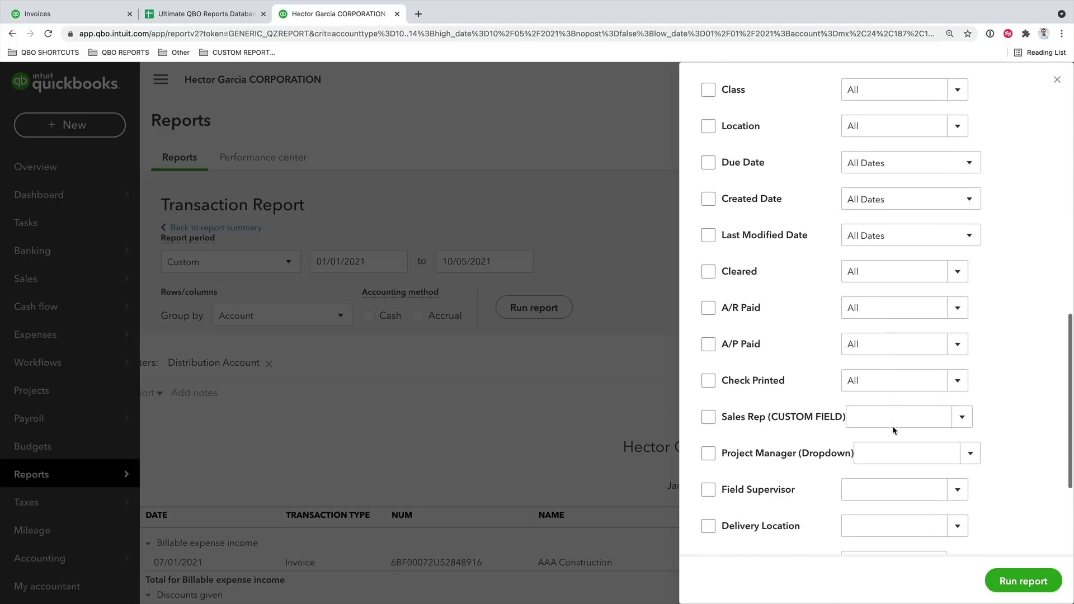
pyautogui.scroll(7, 892, 427)
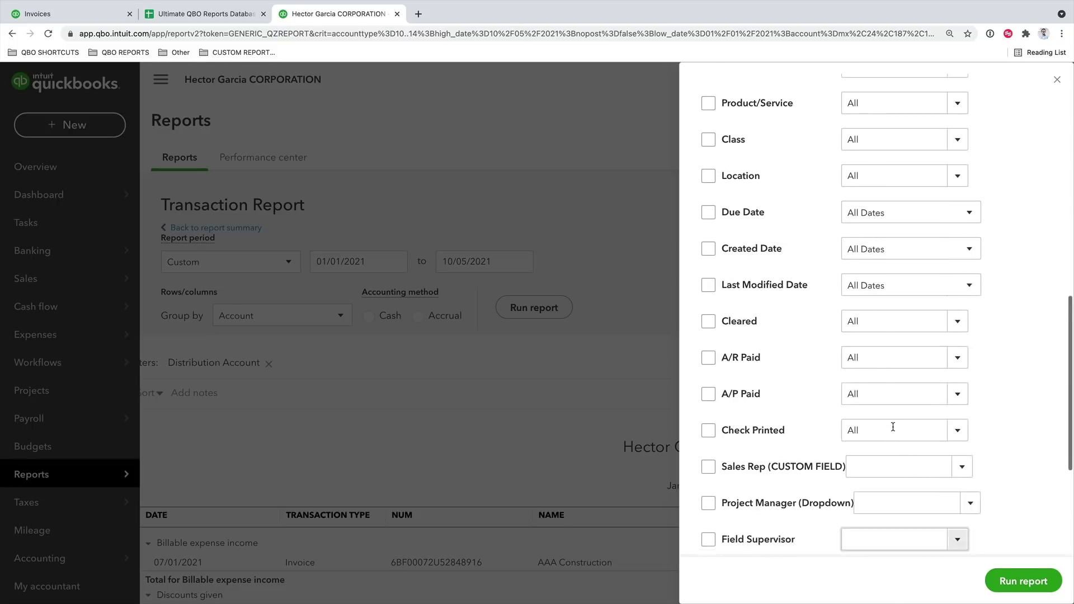
pyautogui.scroll(1, 892, 427)
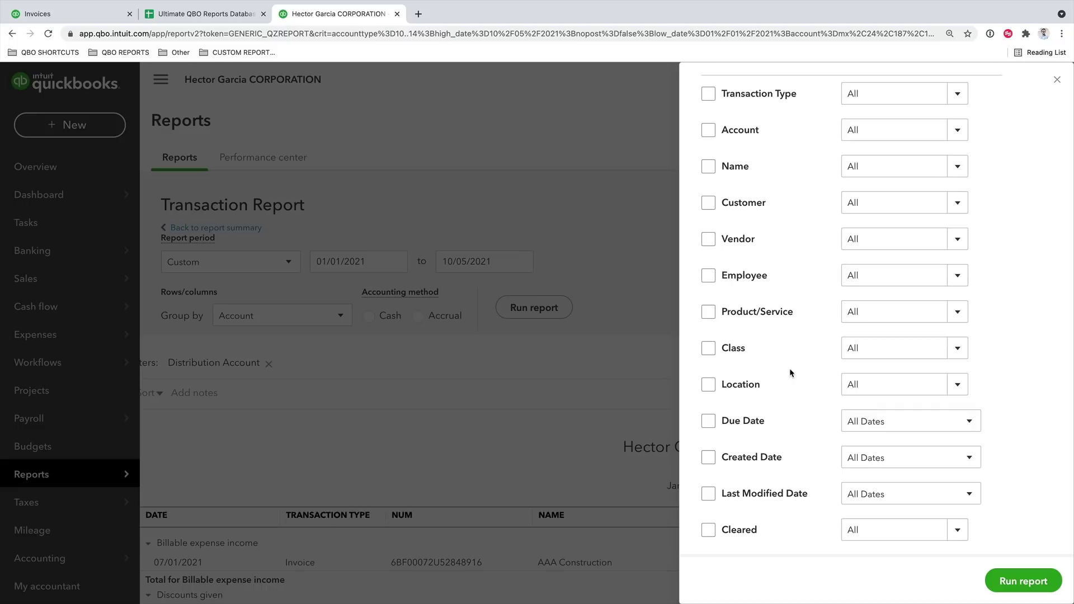
pyautogui.click(707, 347)
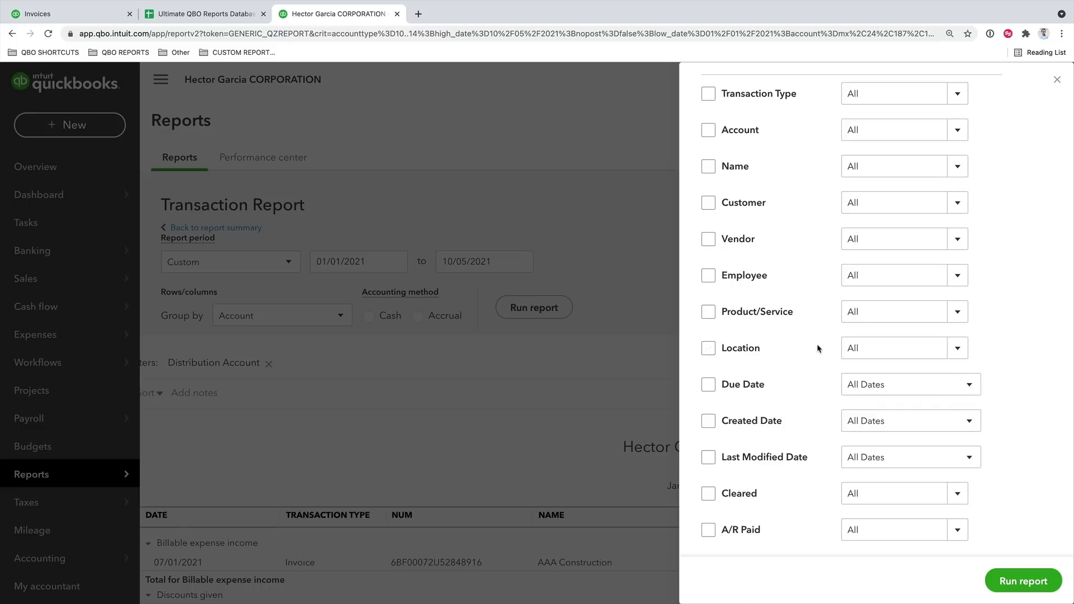
pyautogui.scroll(3, 923, 252)
pyautogui.click(956, 205)
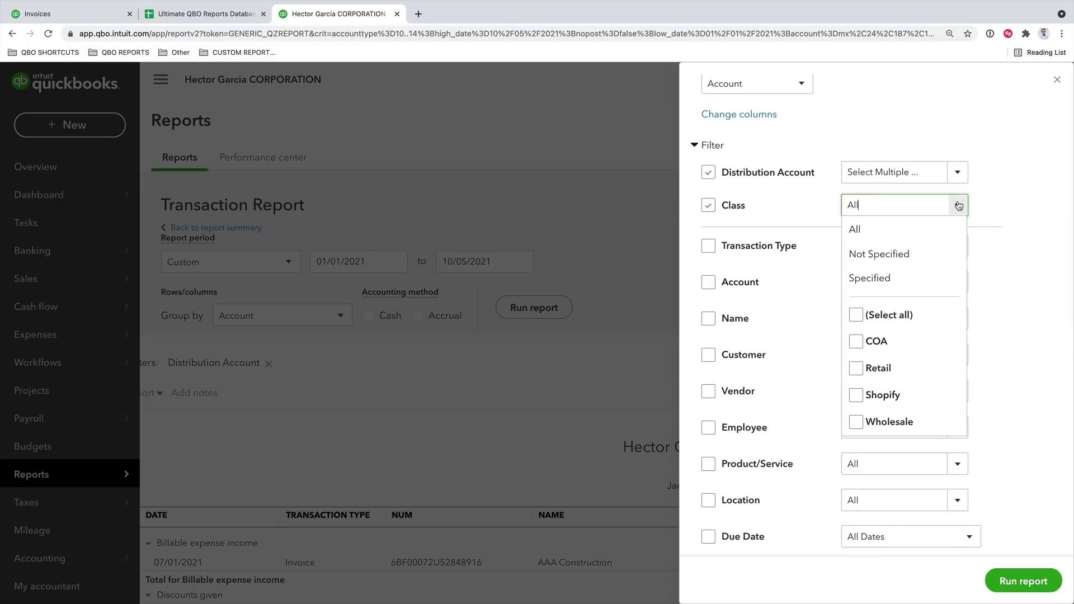
pyautogui.click(856, 368)
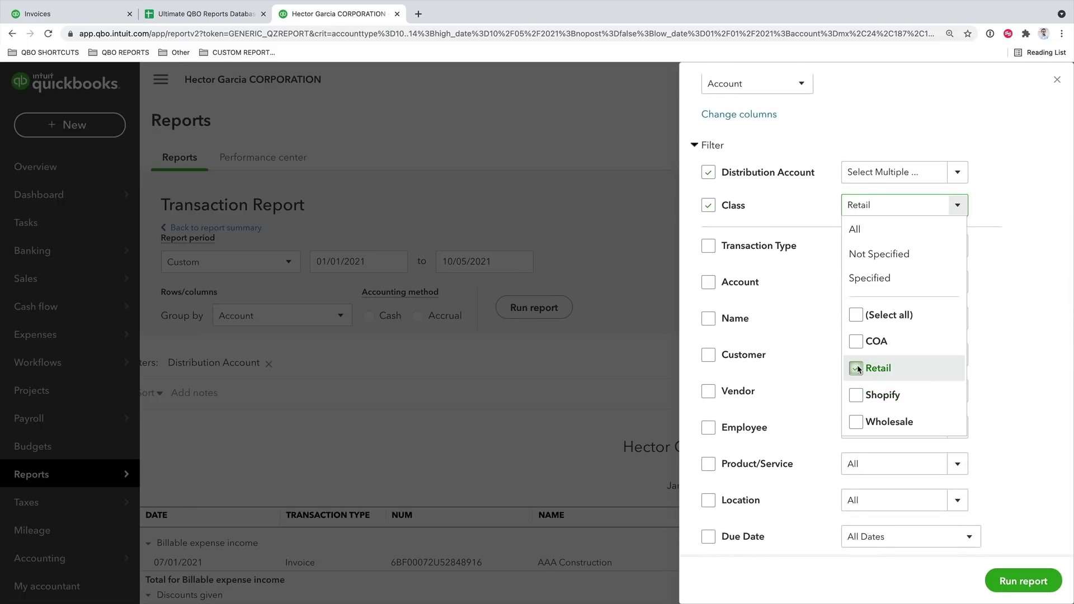
pyautogui.click(1020, 584)
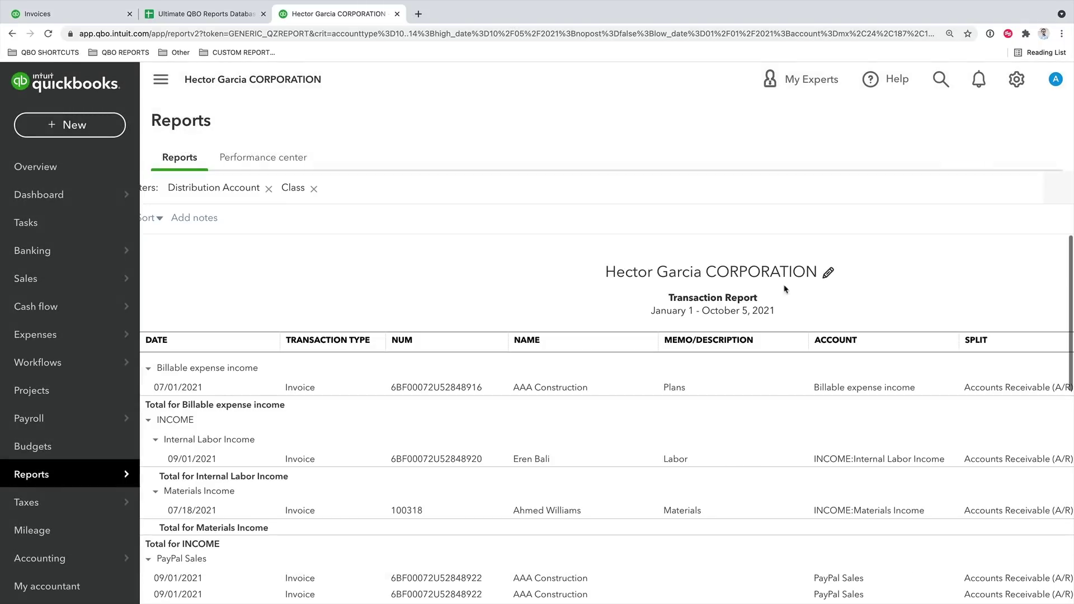
# - Untick the Class filter and rerun the income Transaction Report, keeping only the Distribution Account filter
pyautogui.scroll(-4, 786, 374)
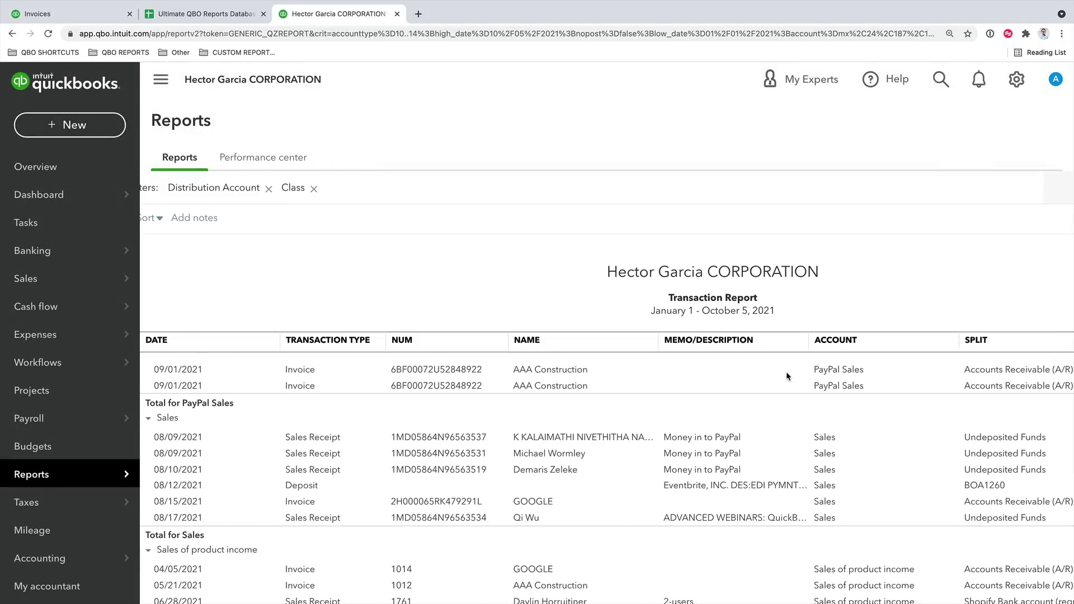
pyautogui.scroll(-3, 787, 371)
pyautogui.scroll(7, 786, 371)
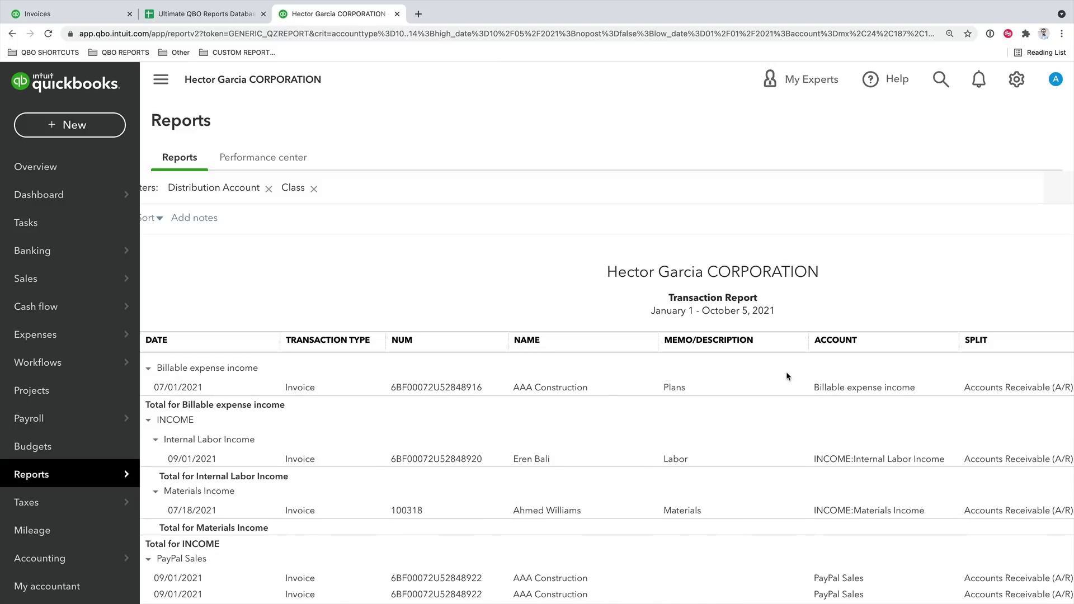
pyautogui.scroll(3, 786, 372)
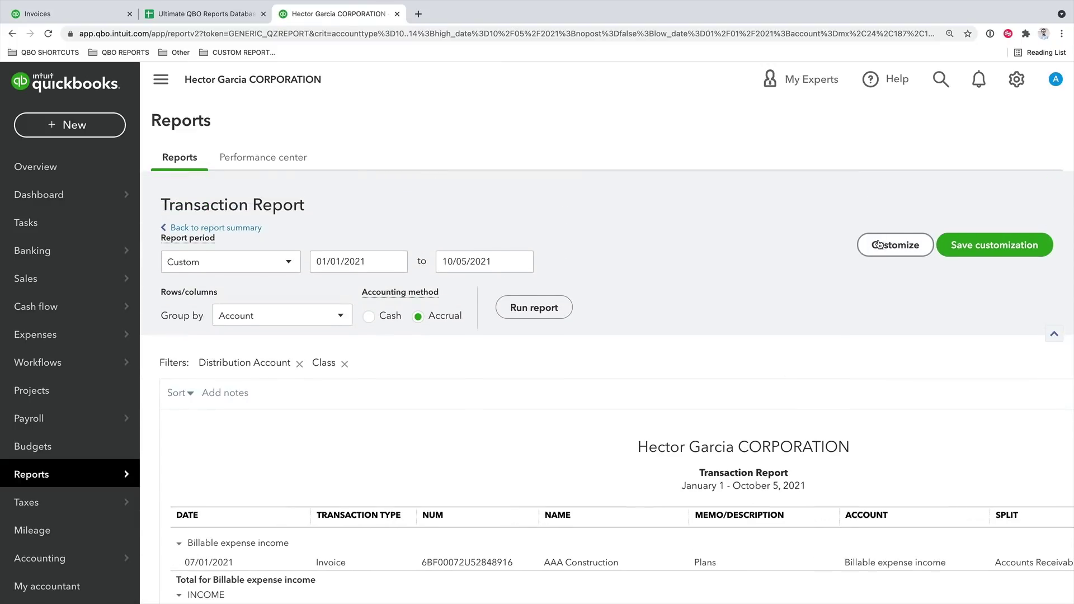
pyautogui.click(883, 245)
pyautogui.scroll(-1, 843, 409)
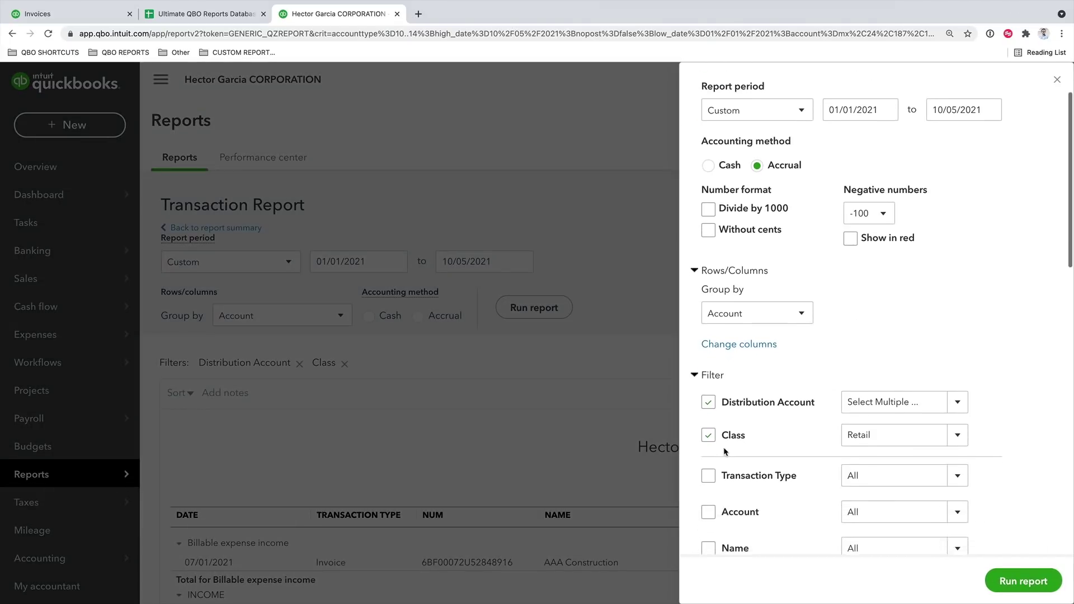
pyautogui.click(709, 432)
pyautogui.click(1011, 585)
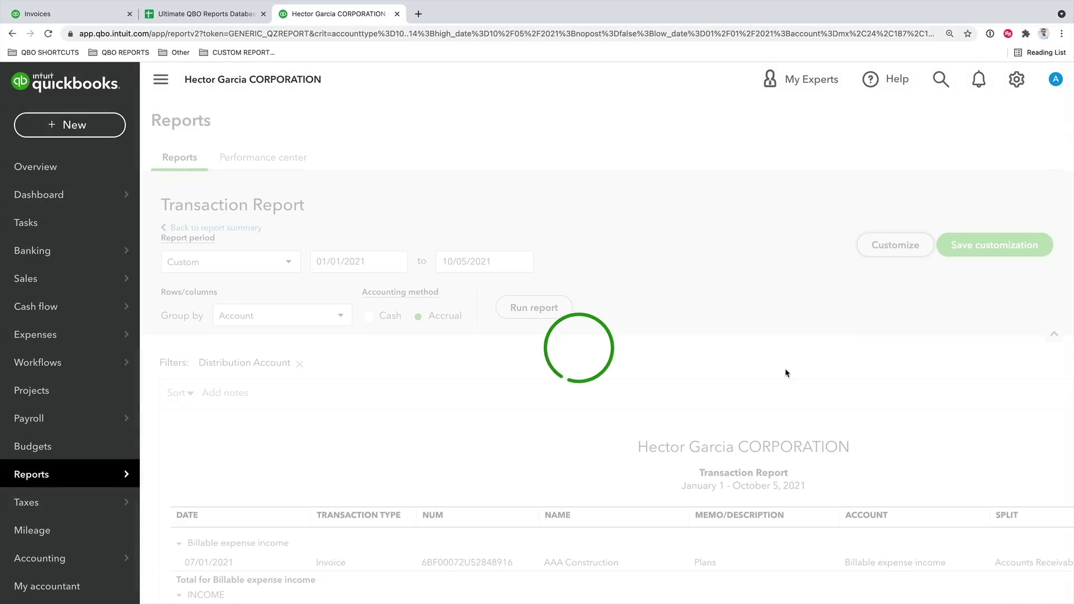
pyautogui.scroll(-3, 785, 373)
pyautogui.scroll(3, 577, 342)
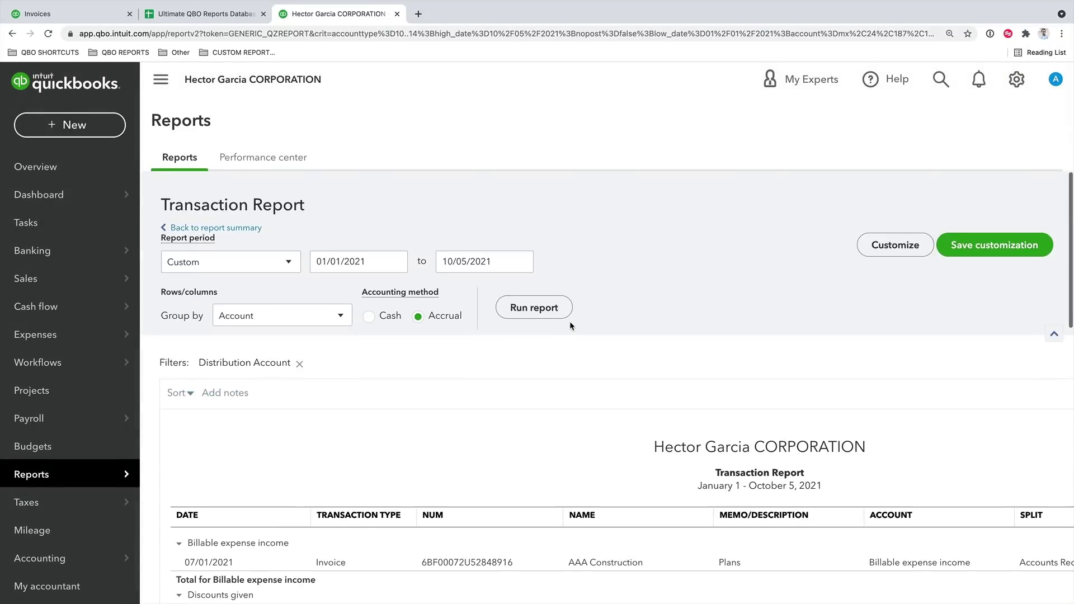
# - Group the income Transaction Report by Class and rerun it
pyautogui.click(286, 317)
pyautogui.scroll(-1, 259, 496)
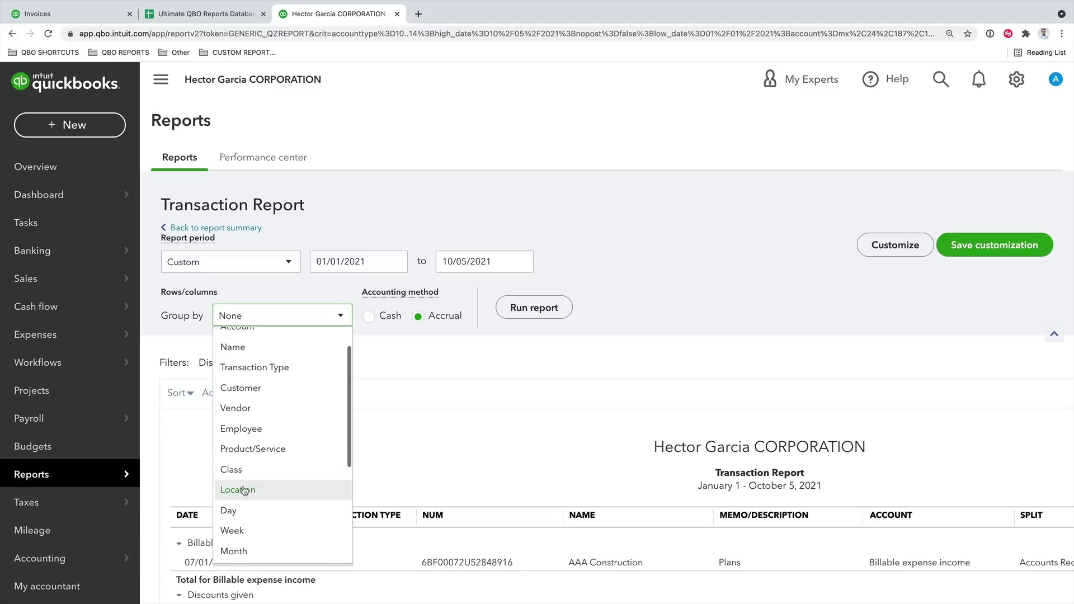
pyautogui.click(242, 470)
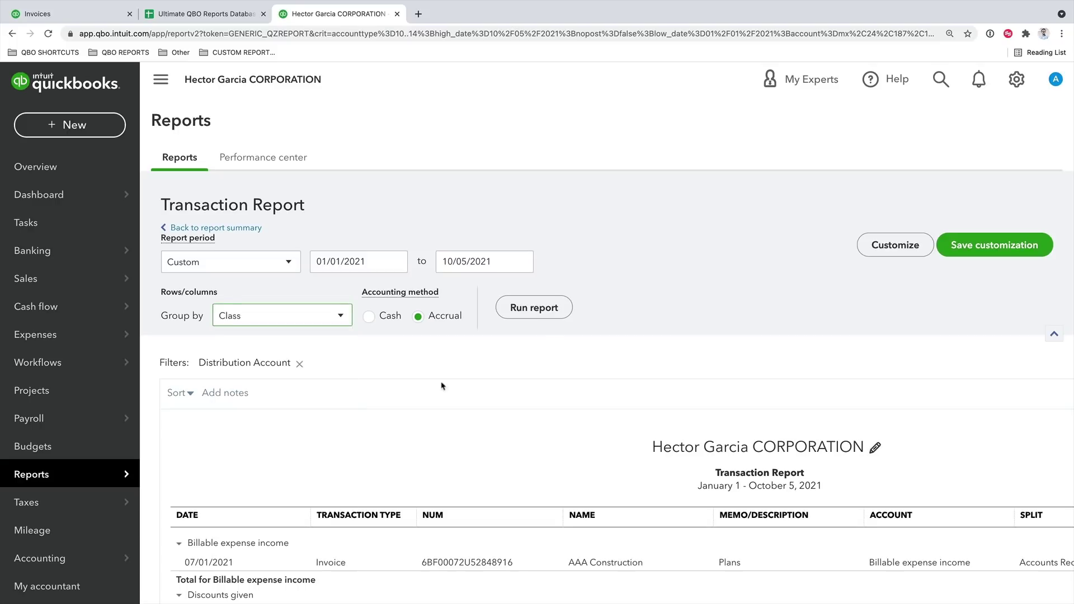
pyautogui.click(546, 308)
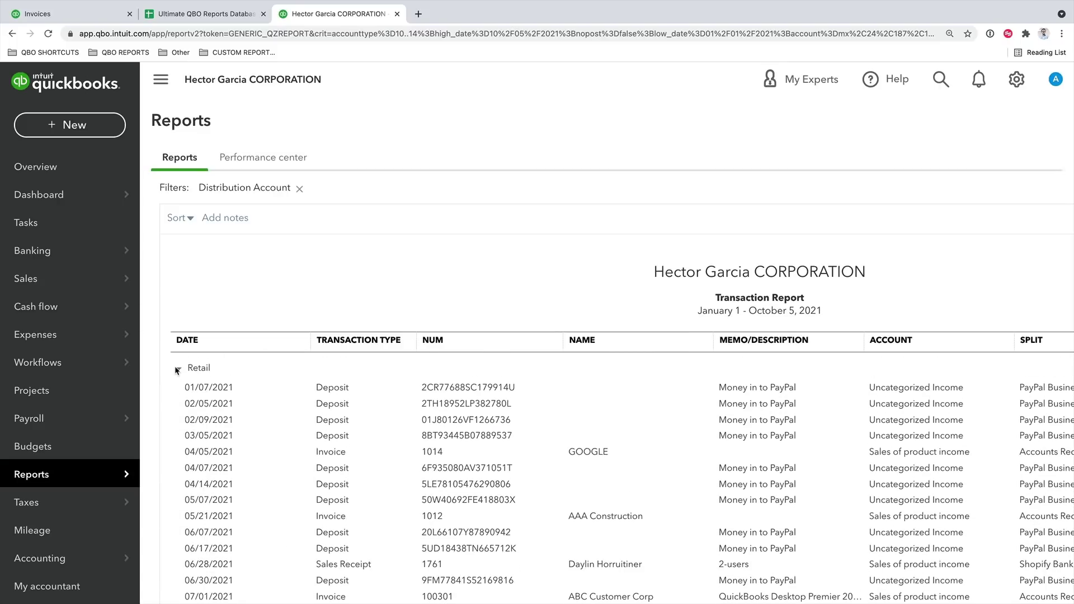
# - Collapse the Retail, Shopify, Wholesale and Not Specified groups to their totals
pyautogui.click(177, 369)
pyautogui.click(177, 388)
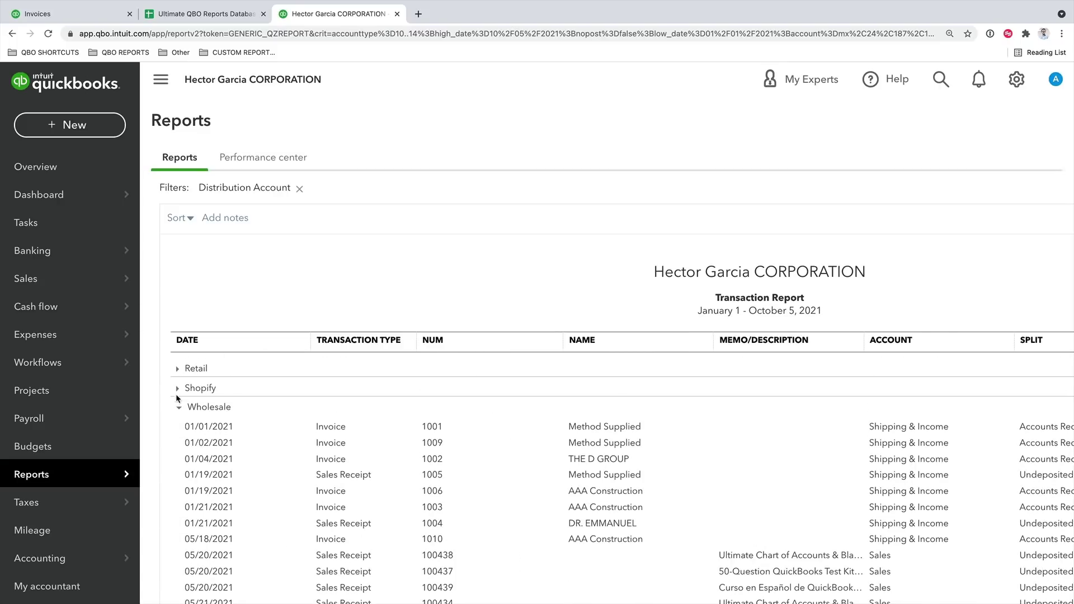
pyautogui.click(178, 408)
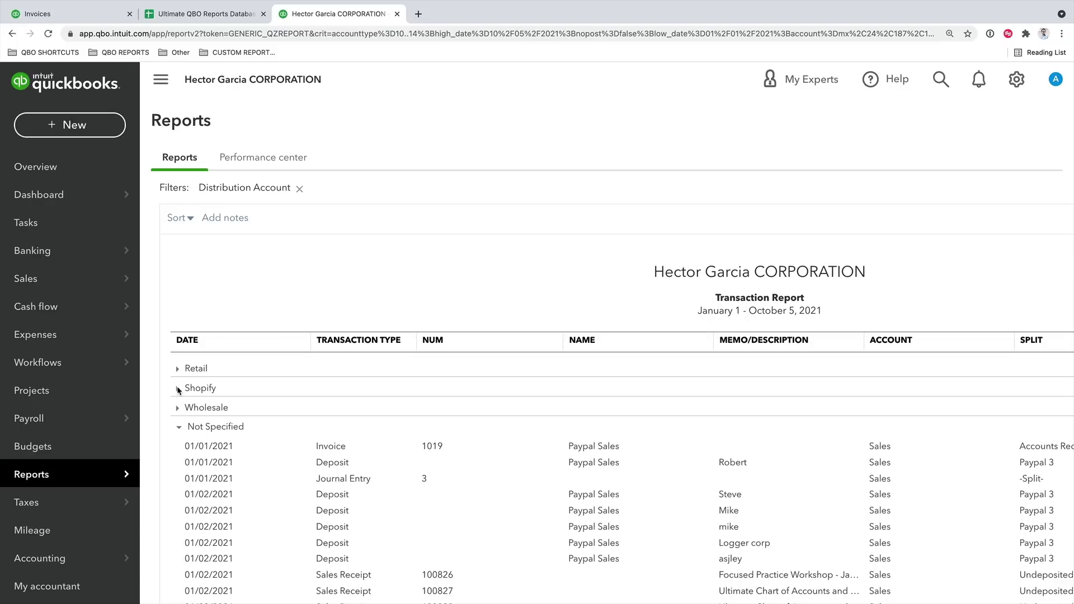
pyautogui.click(178, 388)
pyautogui.click(177, 369)
pyautogui.click(177, 369)
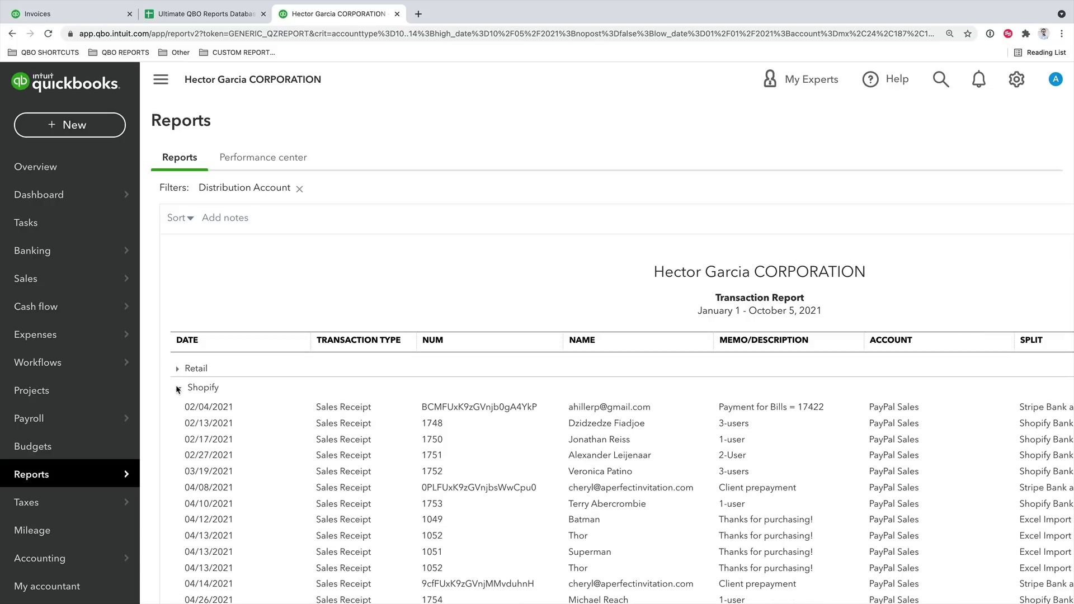
pyautogui.click(178, 388)
pyautogui.click(177, 408)
pyautogui.scroll(-3, 653, 454)
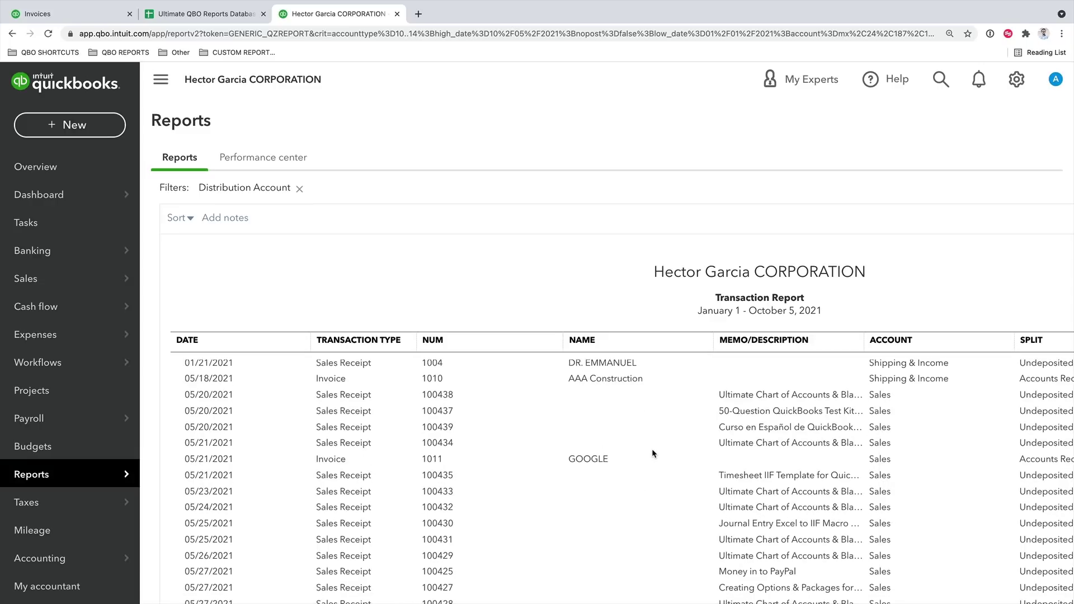
pyautogui.scroll(3, 653, 454)
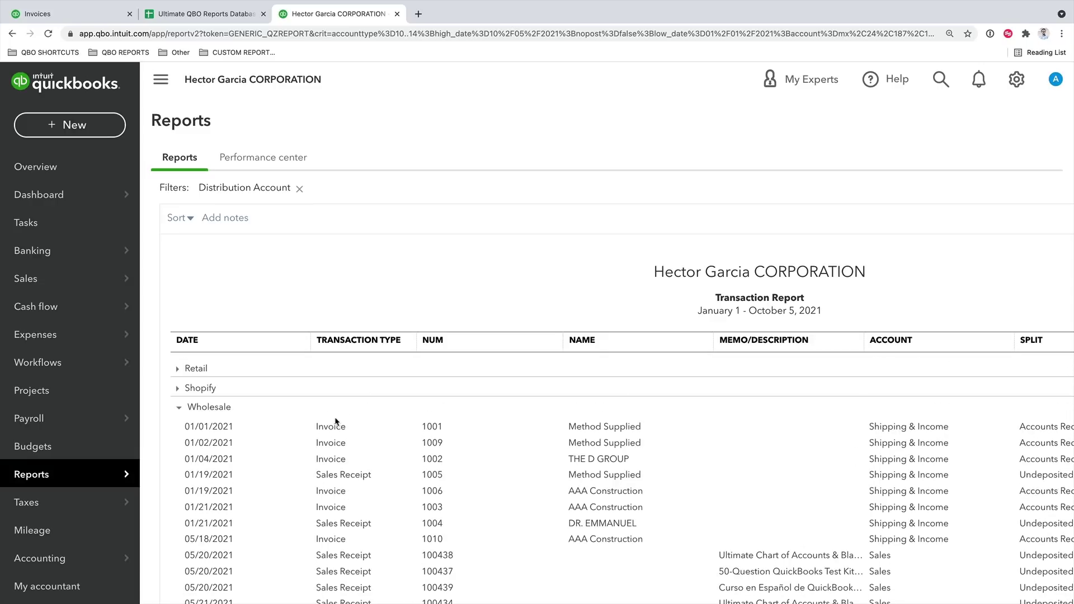
pyautogui.click(179, 409)
pyautogui.click(198, 428)
pyautogui.hscroll(5, 468, 407)
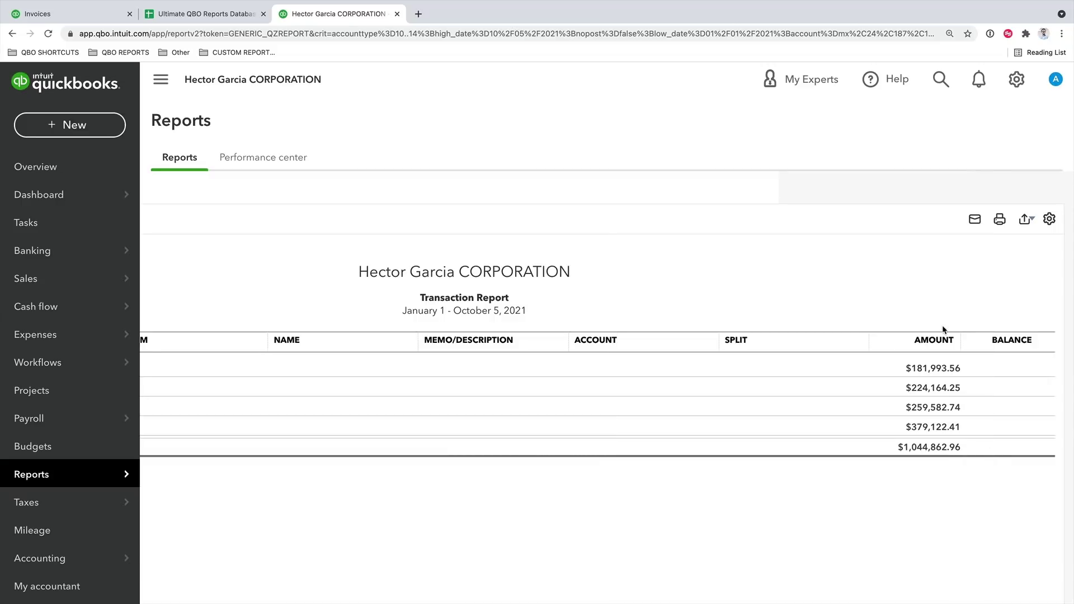
# - Reorder columns so Amount sits beside Transaction Type, and rerun the report
pyautogui.click(1049, 219)
pyautogui.click(775, 394)
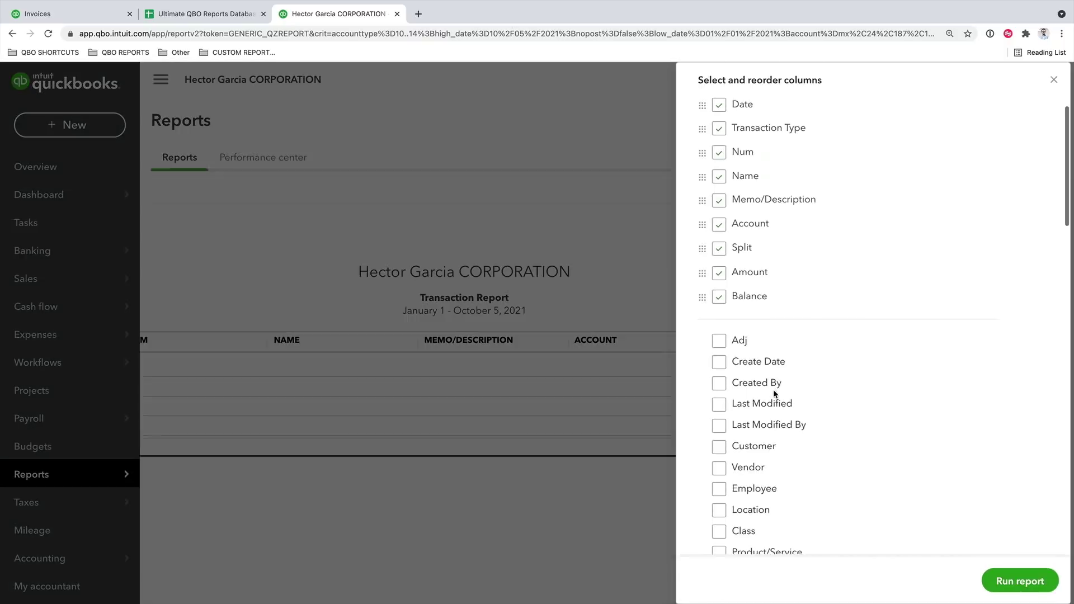
pyautogui.moveTo(706, 399); pyautogui.dragTo(732, 256)
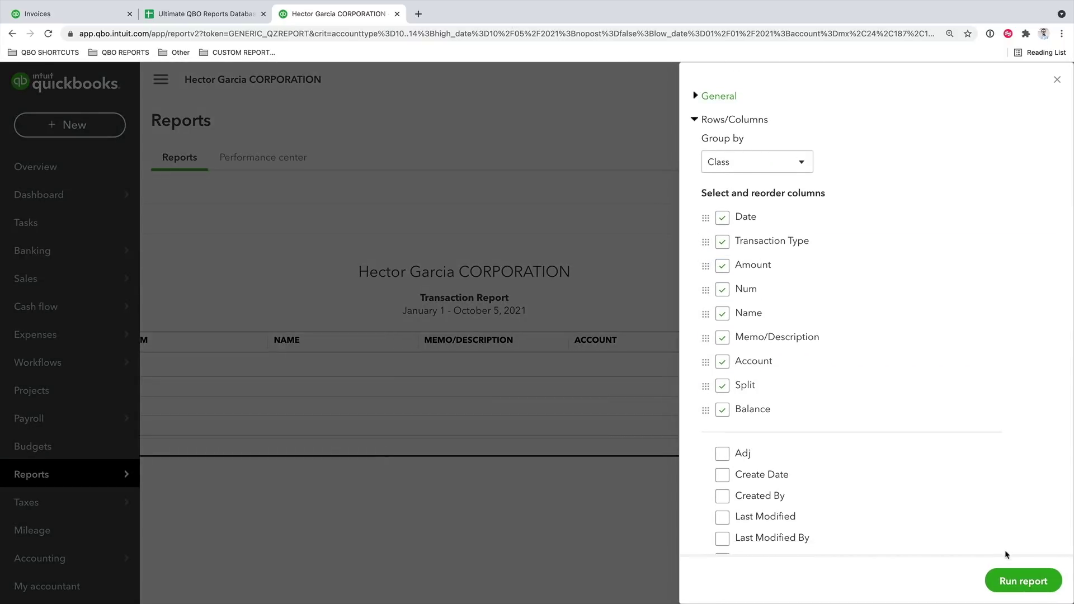
pyautogui.click(1021, 580)
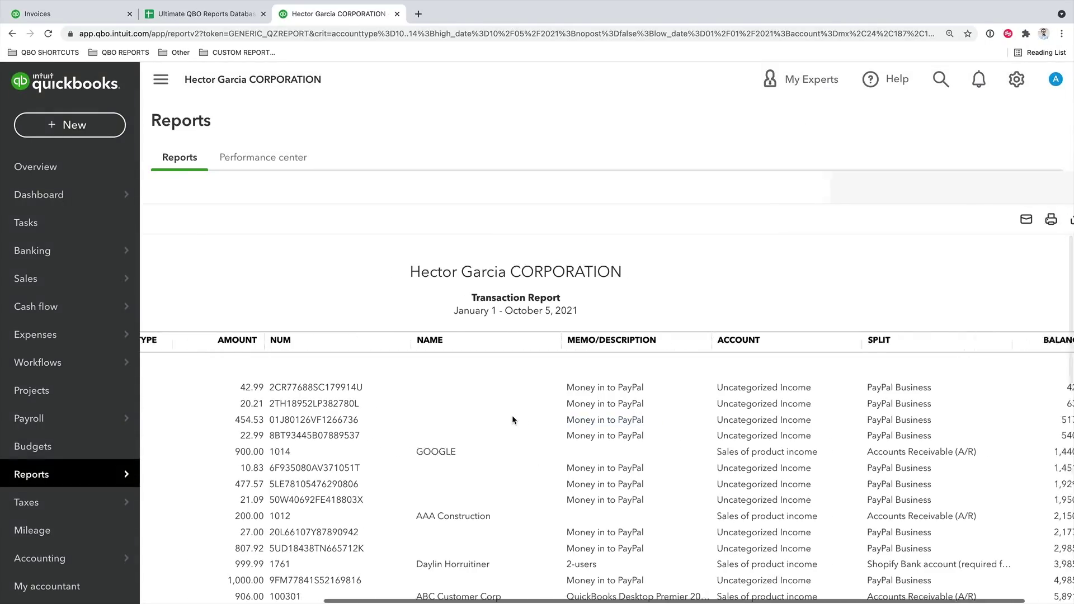
# - Collapse all four class groups to show the $1,044,862.96 total, then return to Reports
pyautogui.click(177, 368)
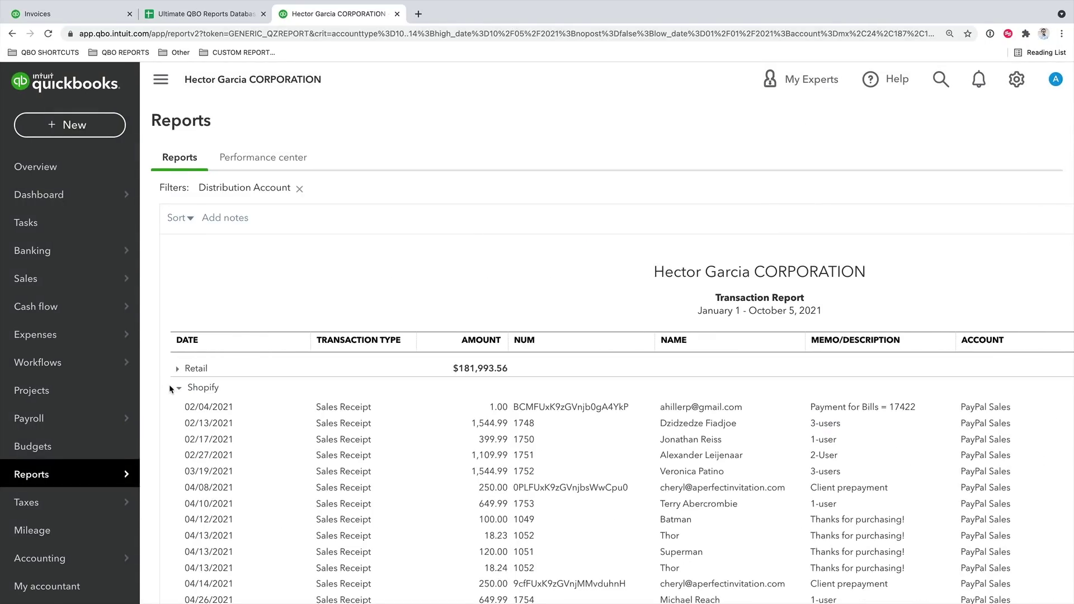
pyautogui.click(174, 388)
pyautogui.click(177, 407)
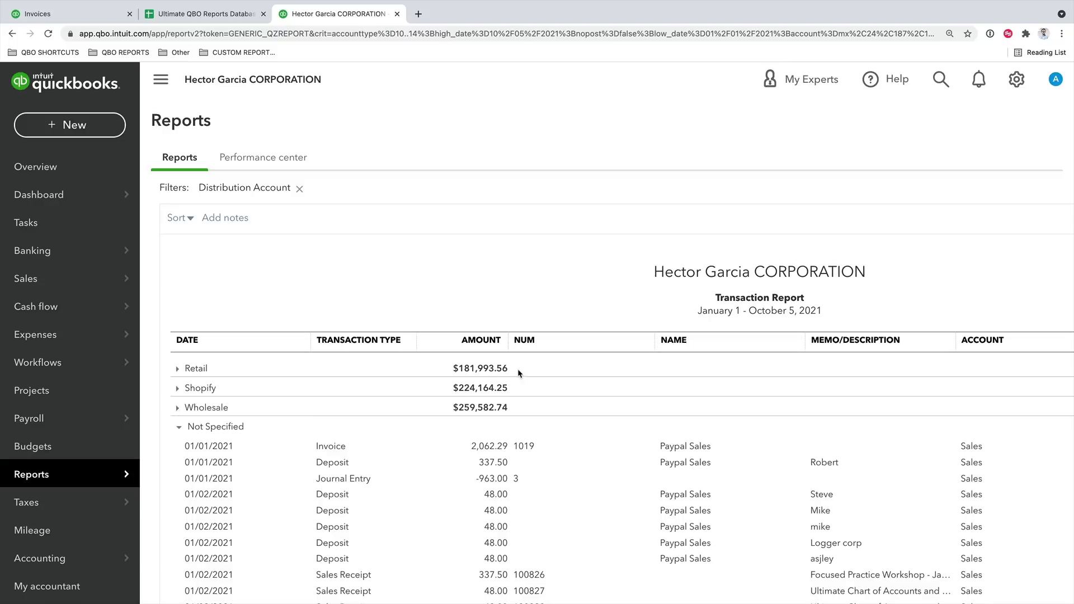
pyautogui.click(179, 427)
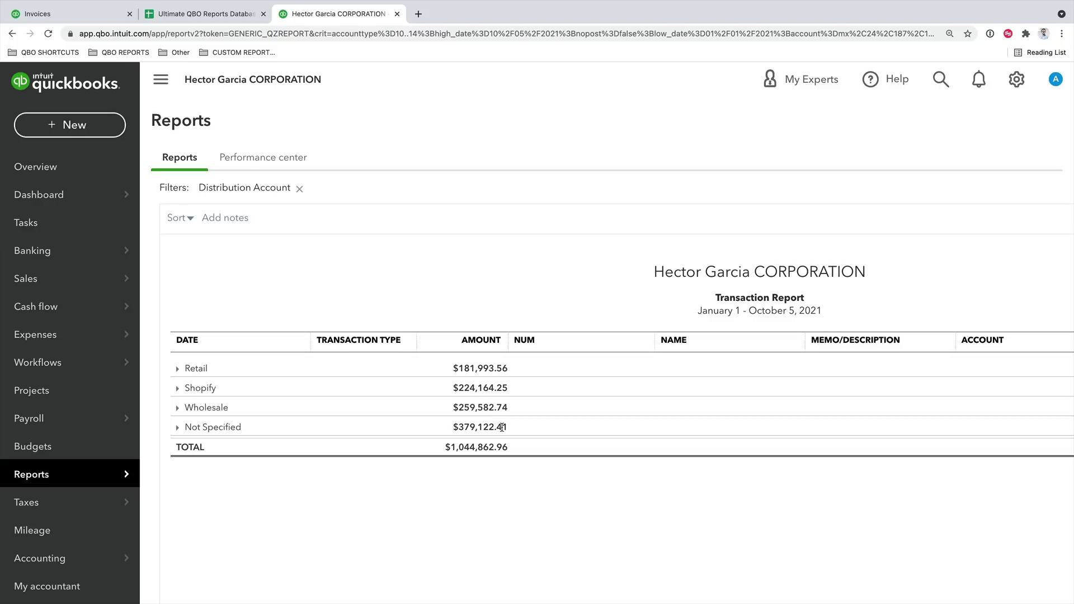
pyautogui.moveTo(67, 475)
pyautogui.click(167, 475)
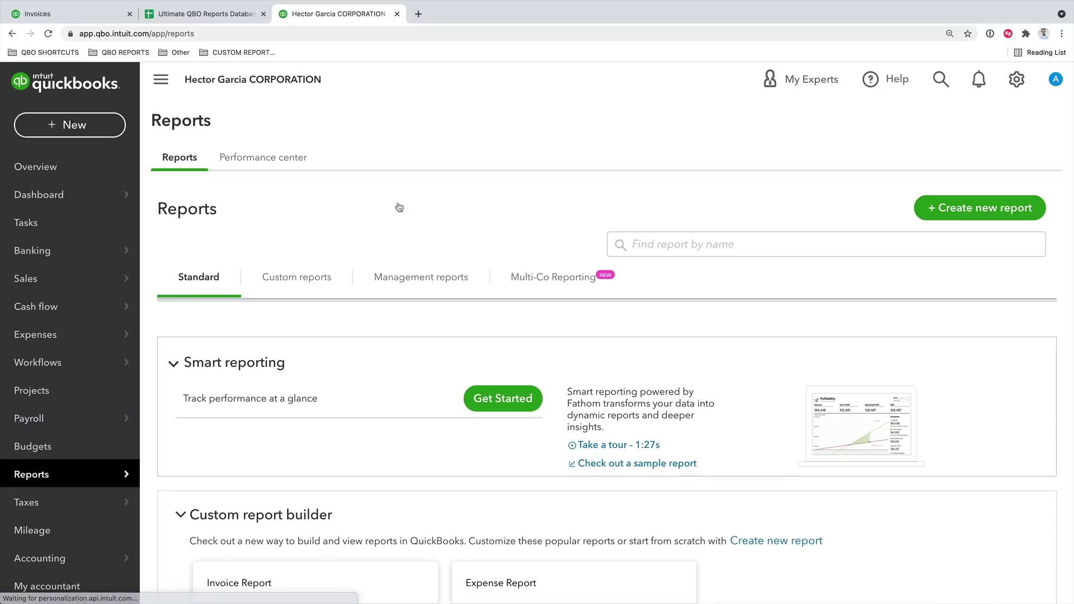
# - Find and open the Profit and Loss by Class report, collapsing its subaccount rows
pyautogui.click(719, 247)
pyautogui.write('class')
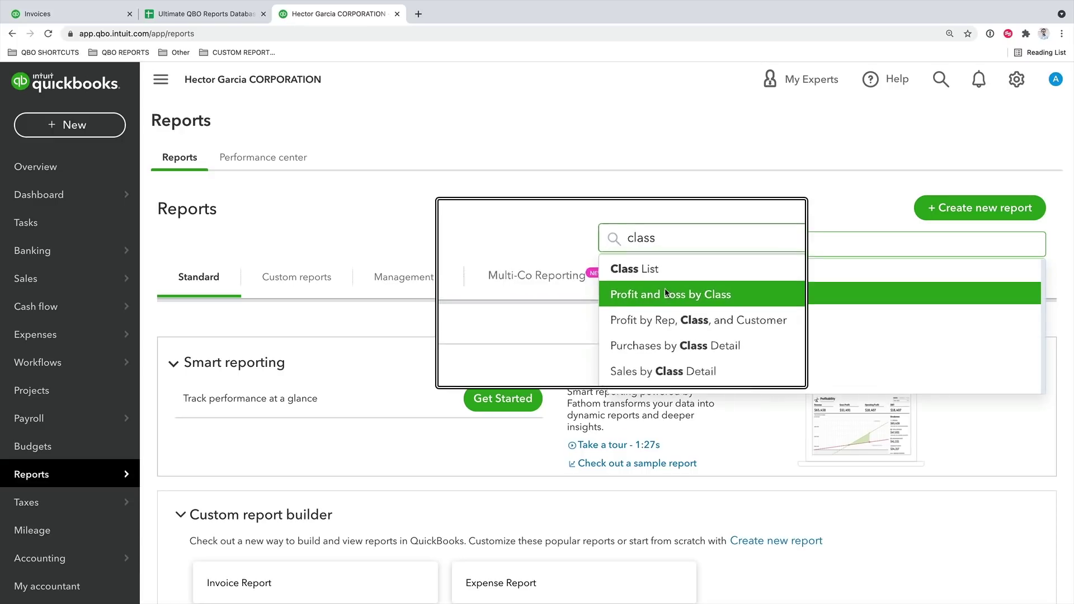
pyautogui.click(709, 292)
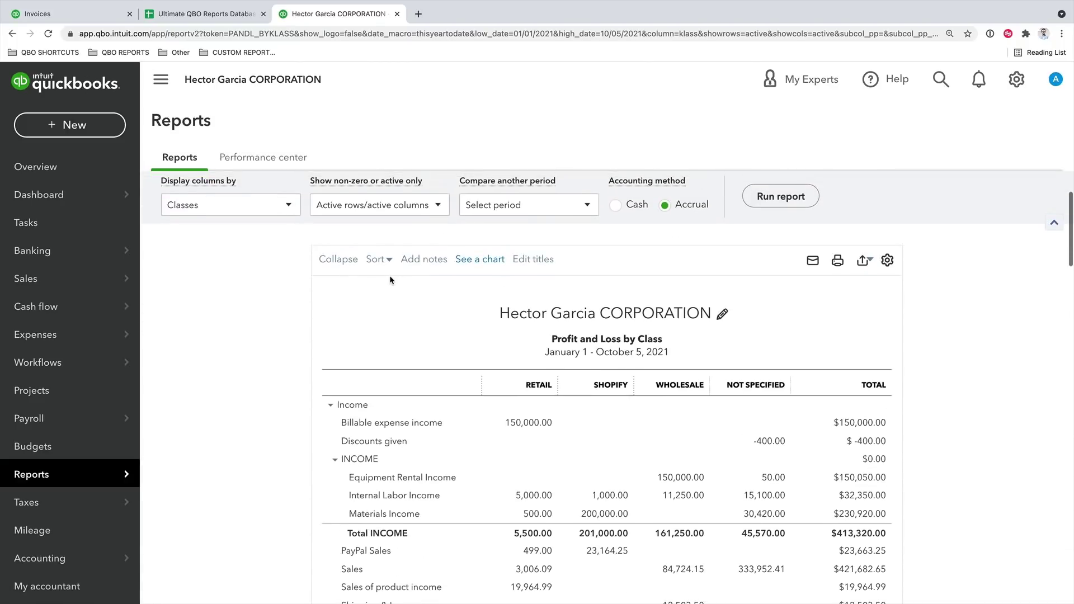
pyautogui.click(339, 260)
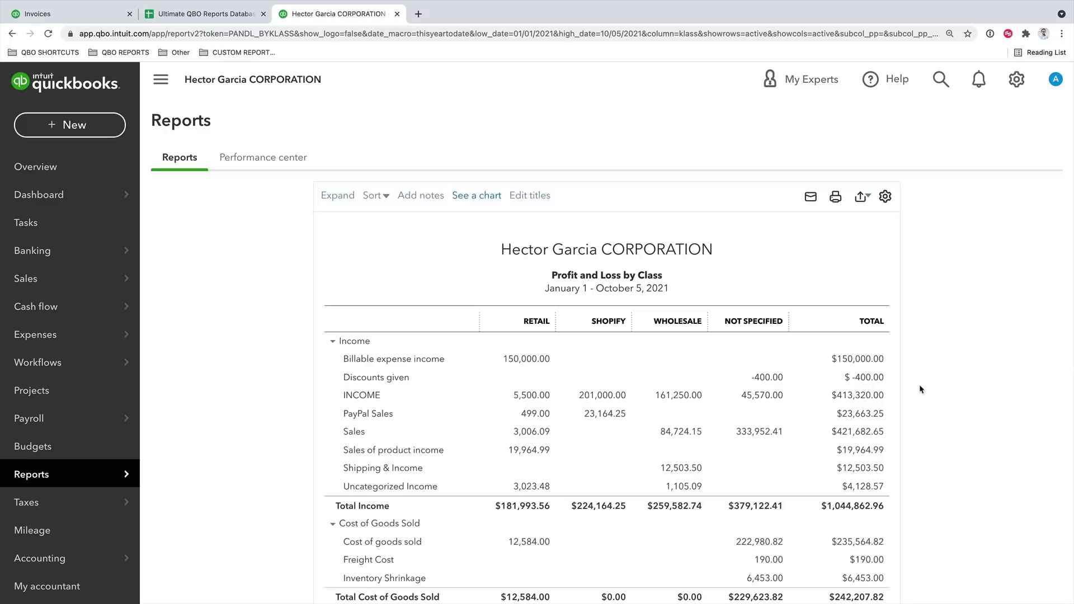
pyautogui.scroll(-1, 924, 388)
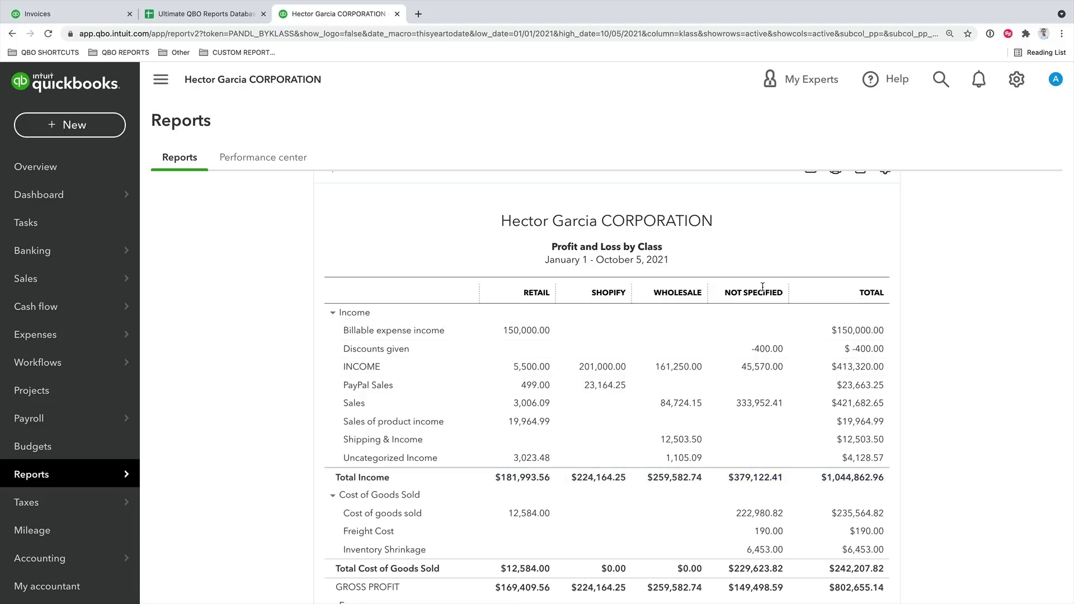
# - Drill into Not Specified income and open the unclassified $50.00 Equipment Cost sales receipt
pyautogui.click(770, 478)
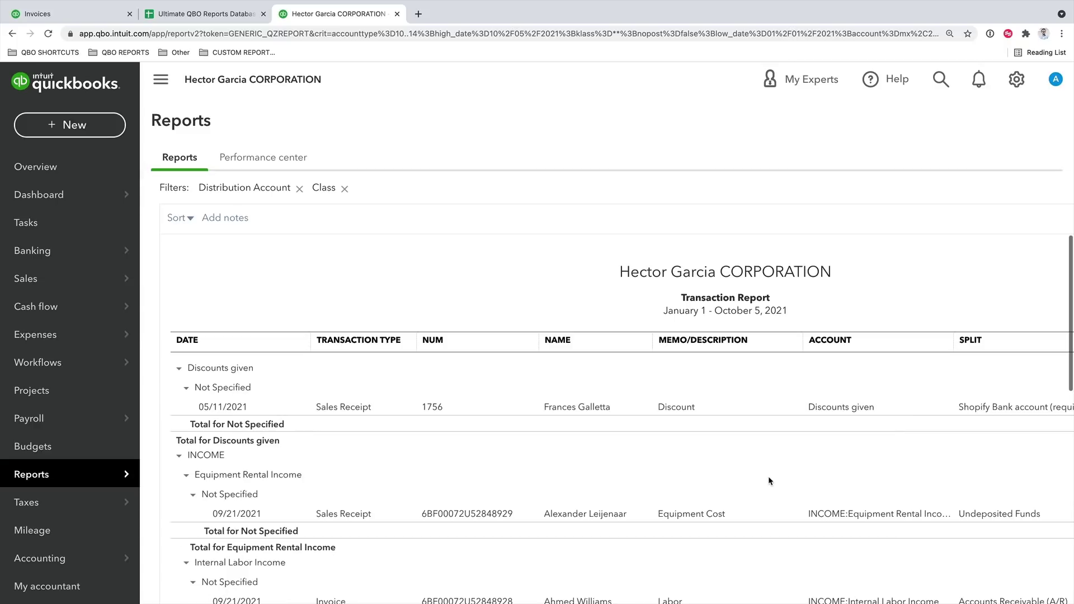
pyautogui.scroll(-1, 741, 473)
pyautogui.scroll(1, 740, 472)
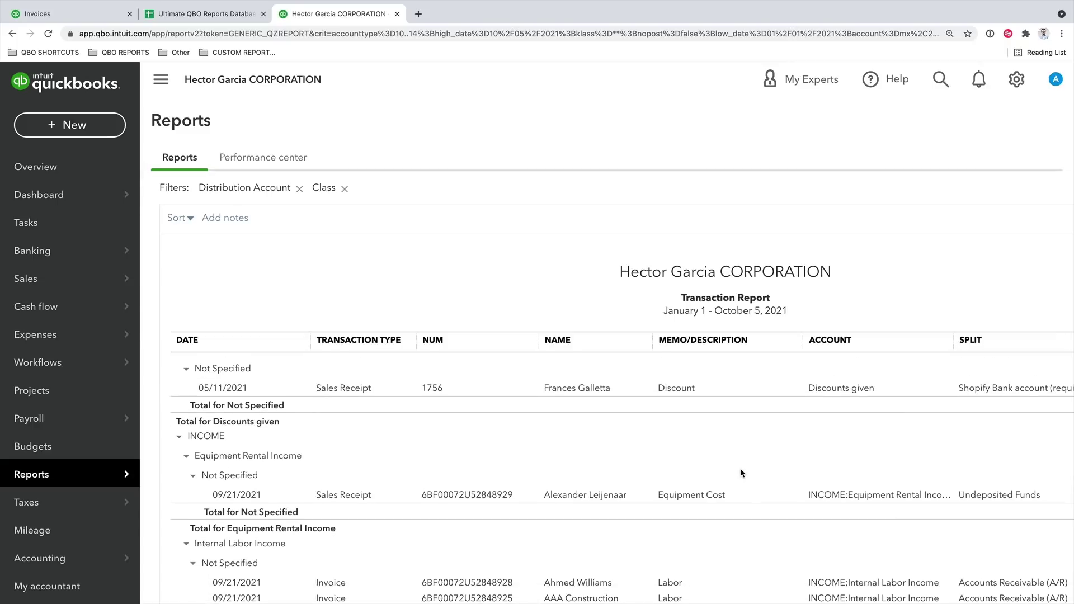
pyautogui.scroll(-2, 740, 472)
pyautogui.click(451, 436)
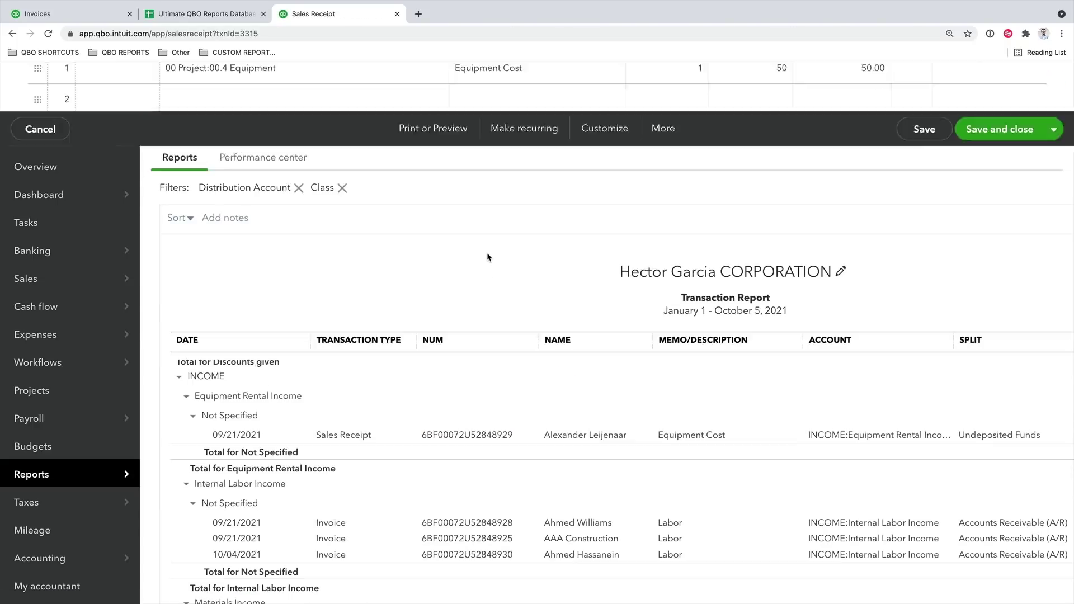
pyautogui.scroll(-2, 727, 356)
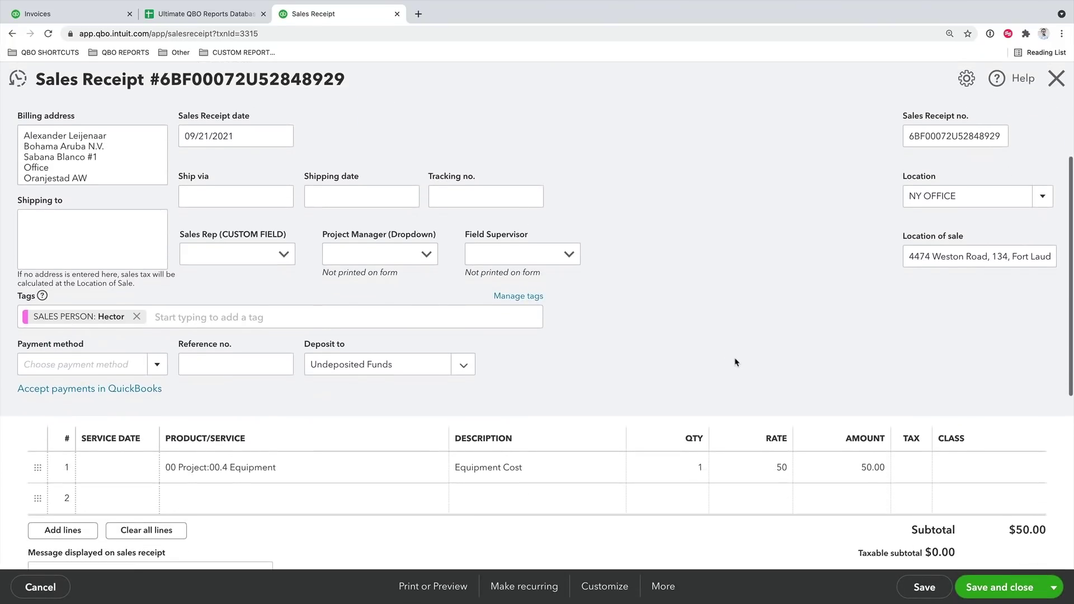
pyautogui.click(951, 473)
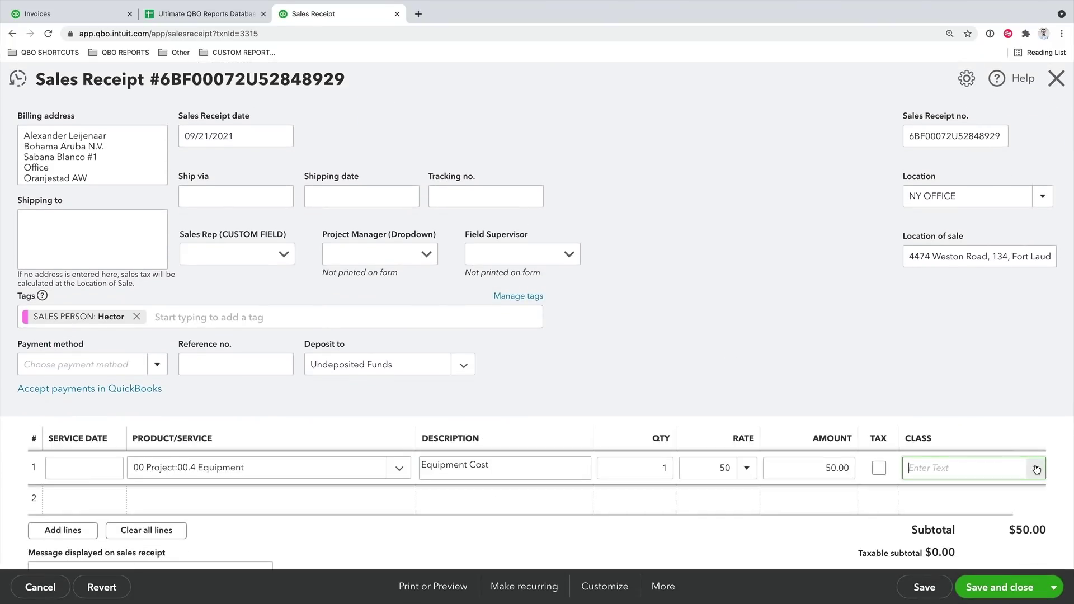
# - Create a new class named Commercial and assign it to the Equipment Cost line
pyautogui.click(1035, 469)
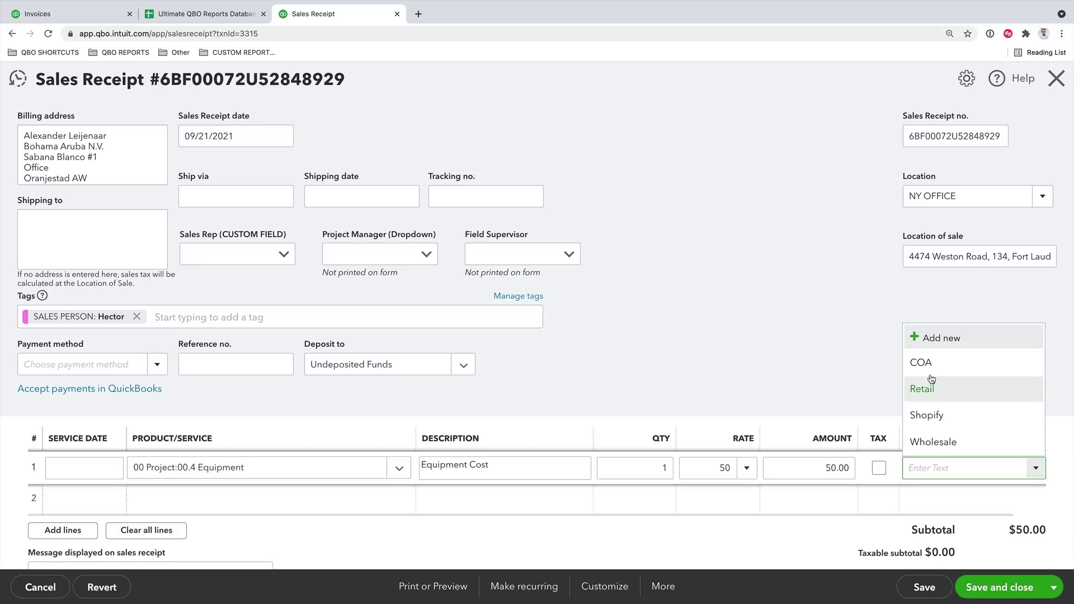
pyautogui.click(934, 417)
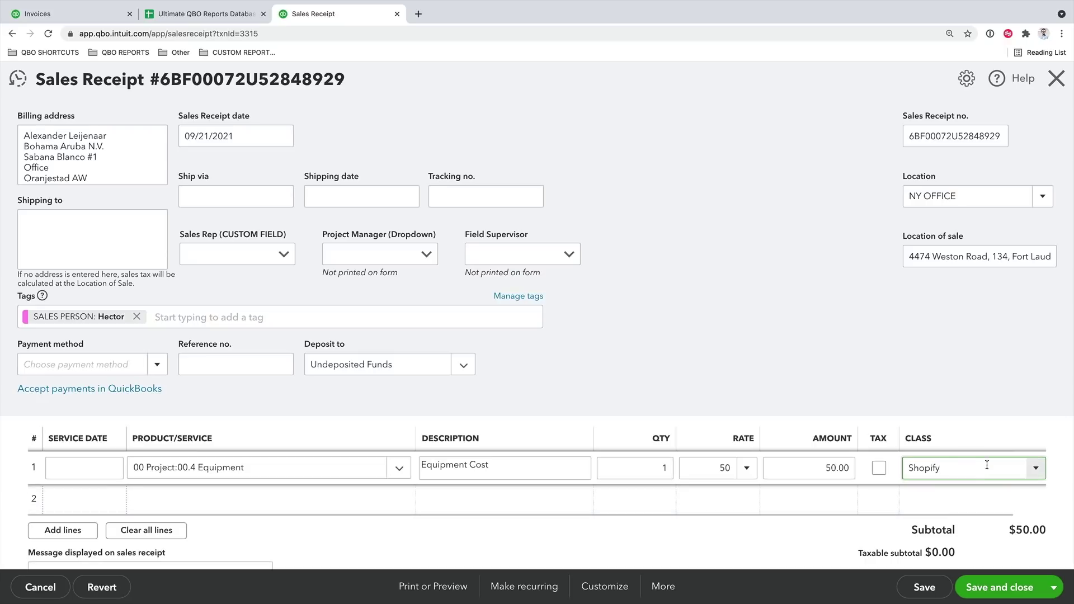
pyautogui.click(1036, 469)
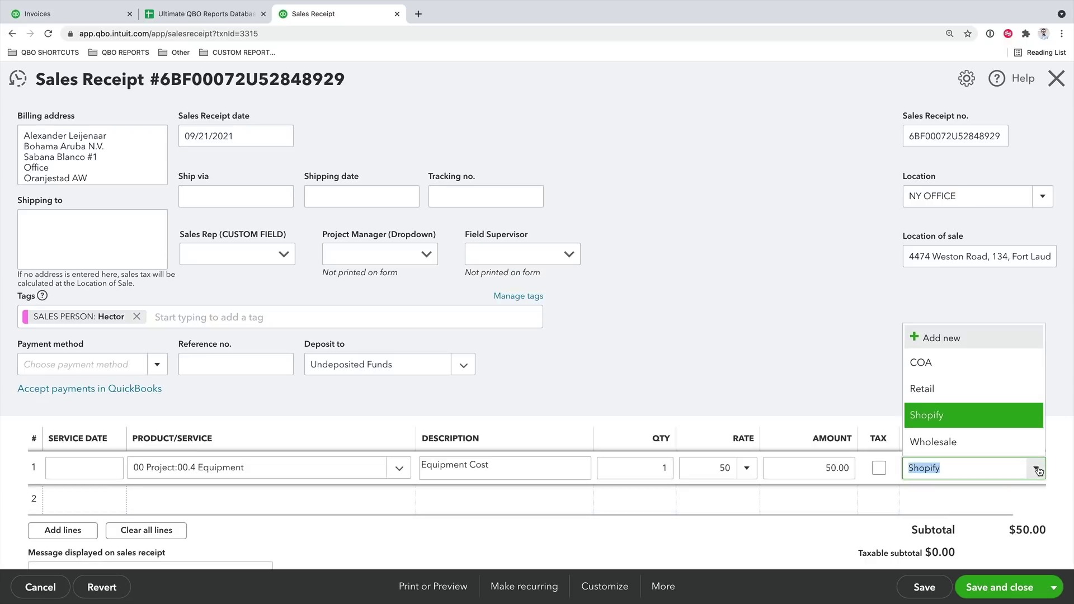
pyautogui.click(944, 335)
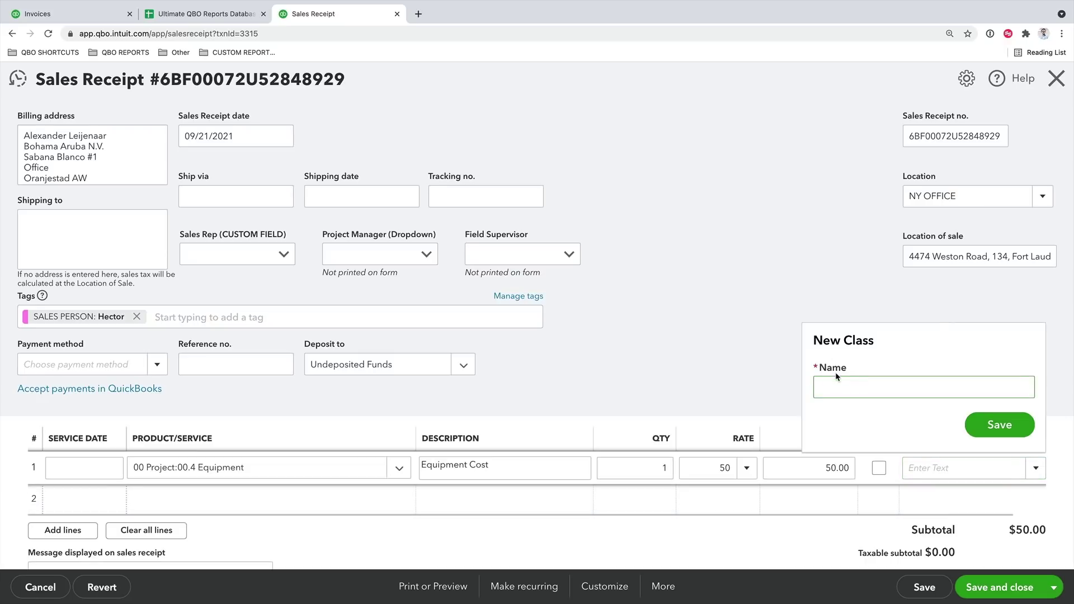
pyautogui.write('Commercial')
pyautogui.click(999, 426)
pyautogui.click(1036, 469)
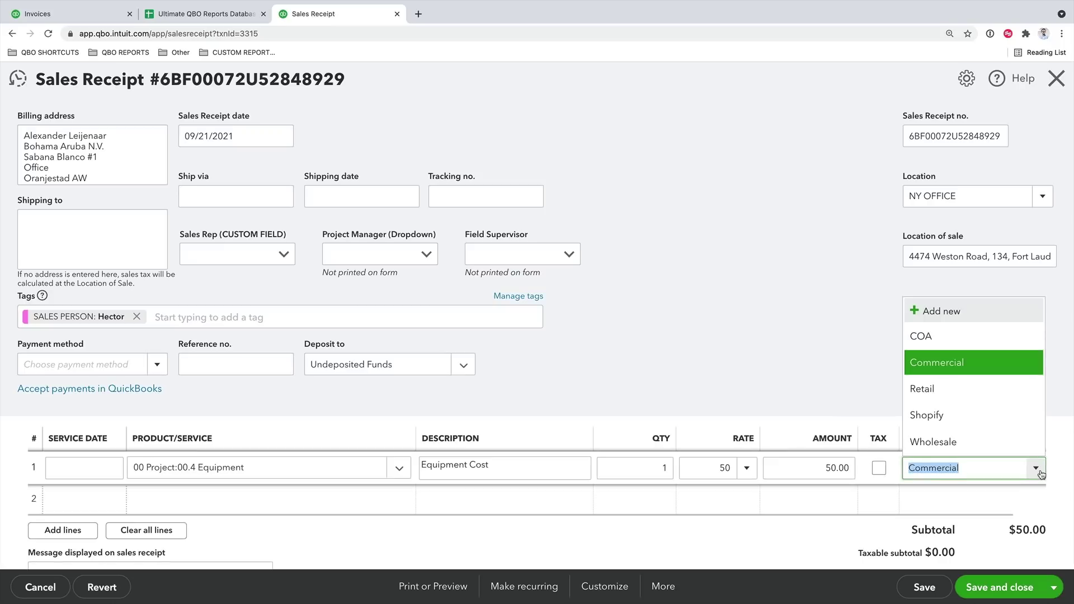
pyautogui.click(909, 366)
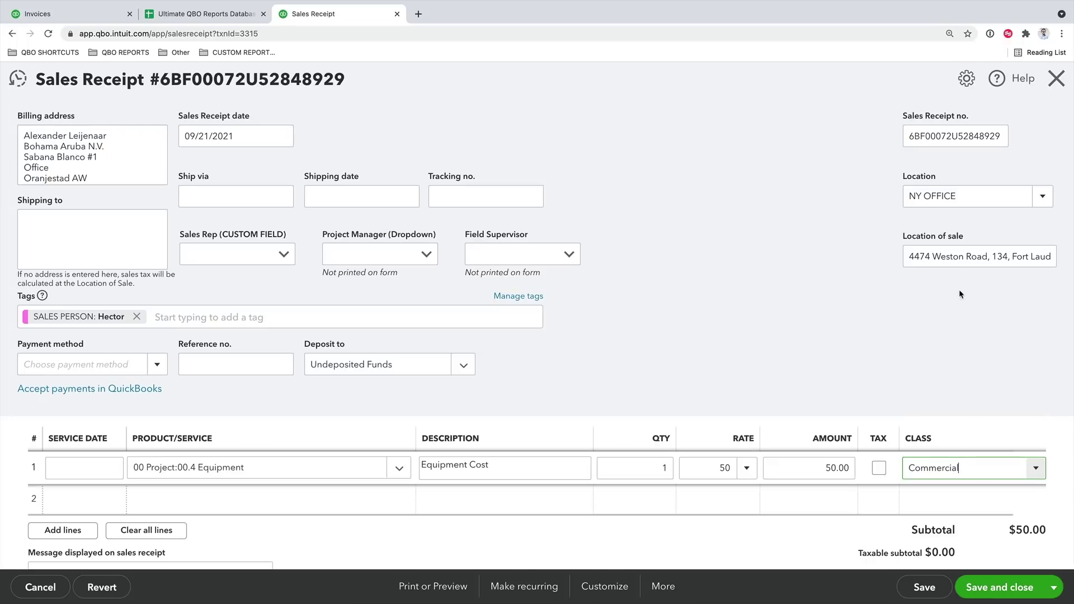
# - Verify the receipt keeps the NY OFFICE location and Commercial class on line 1
pyautogui.click(1042, 196)
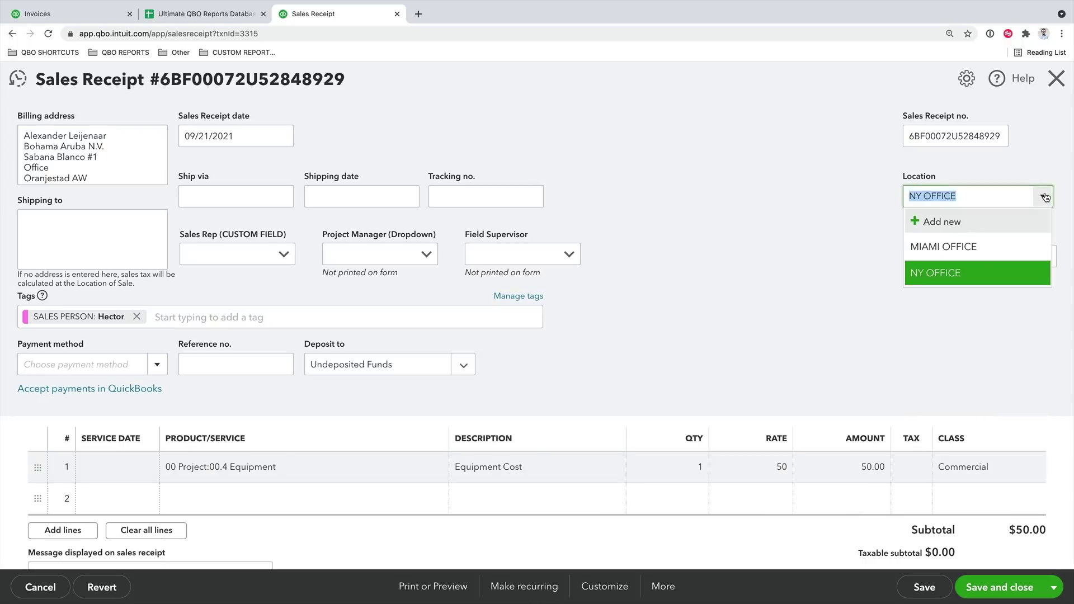
pyautogui.click(1043, 196)
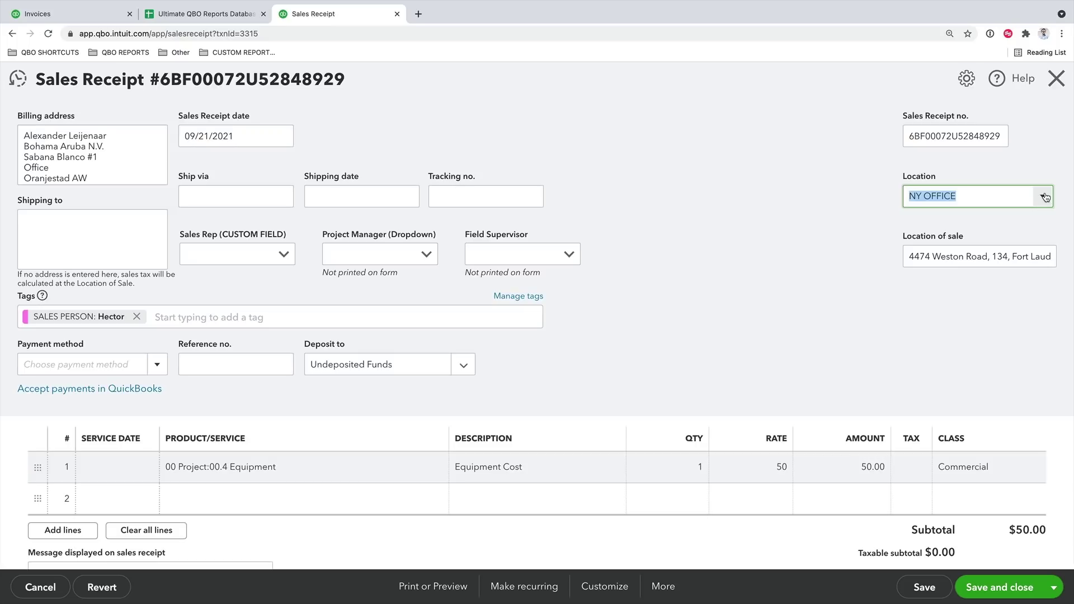
pyautogui.click(1037, 469)
pyautogui.click(1037, 470)
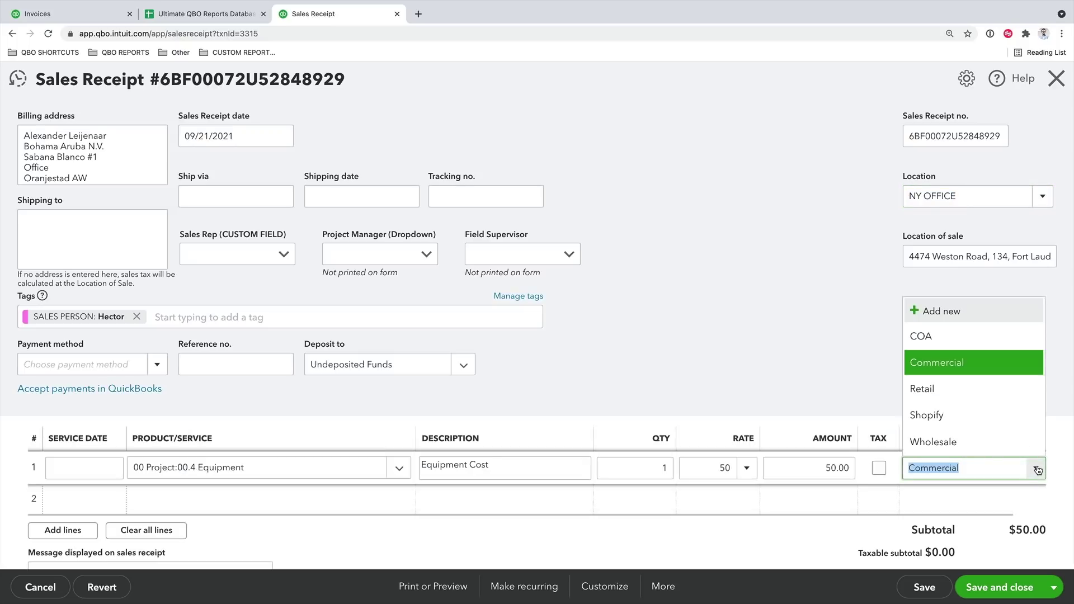
pyautogui.click(1037, 469)
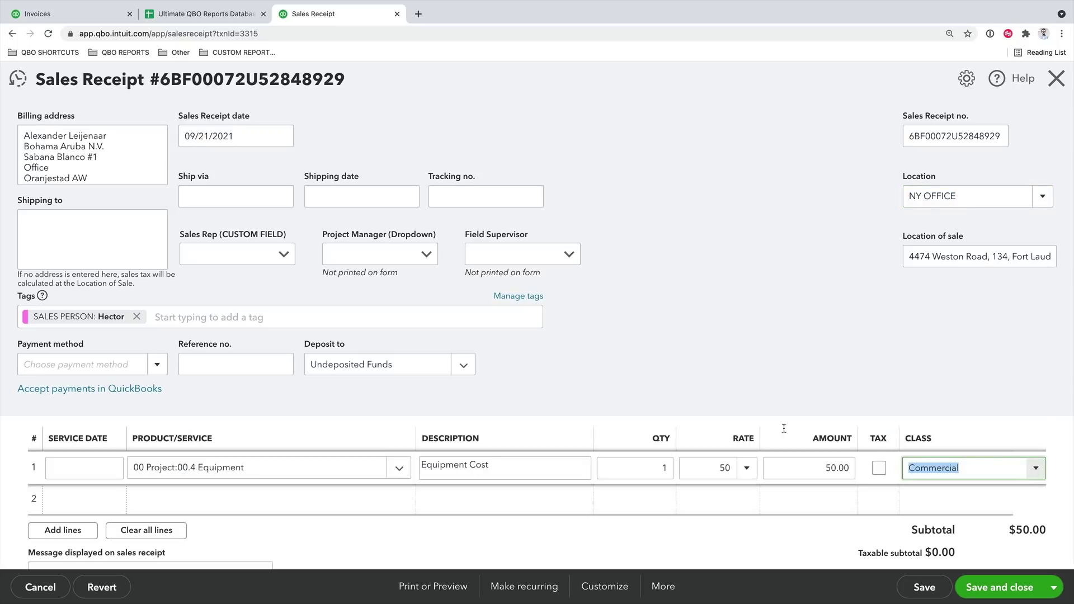
pyautogui.click(188, 316)
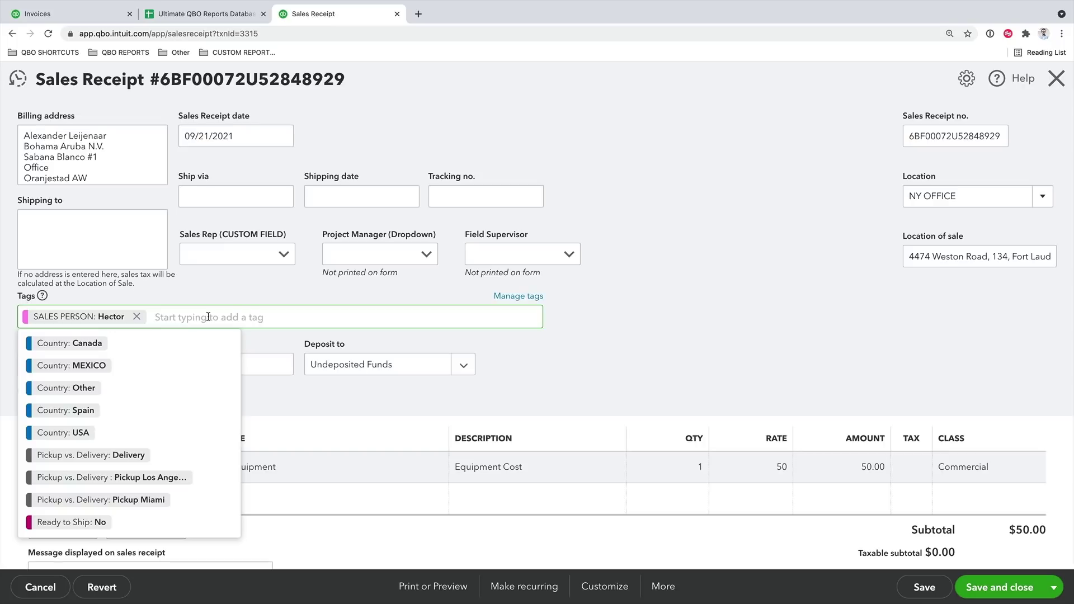
pyautogui.click(598, 329)
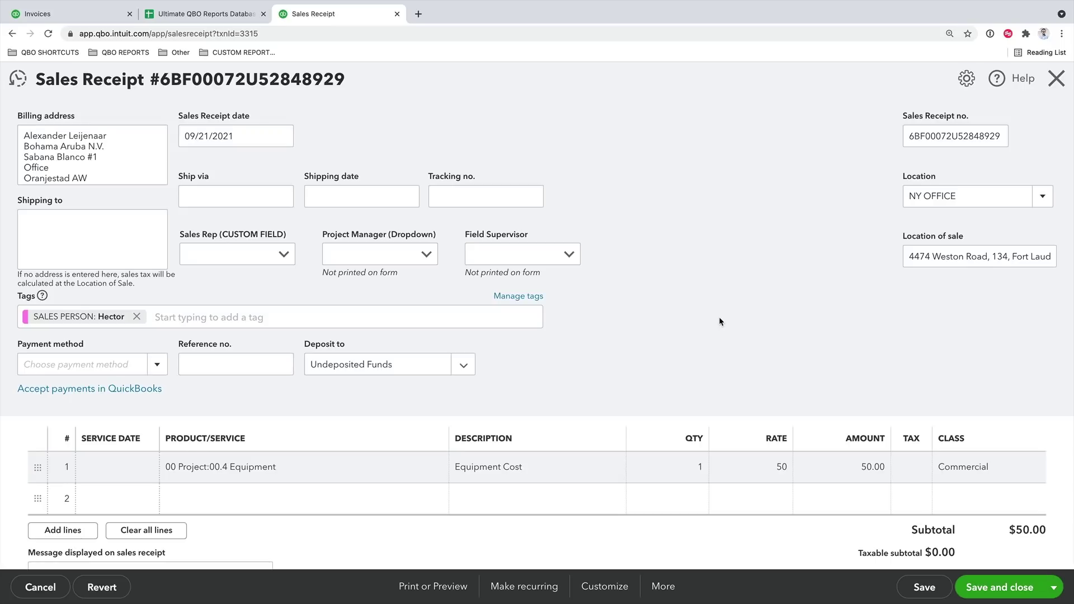
pyautogui.click(349, 234)
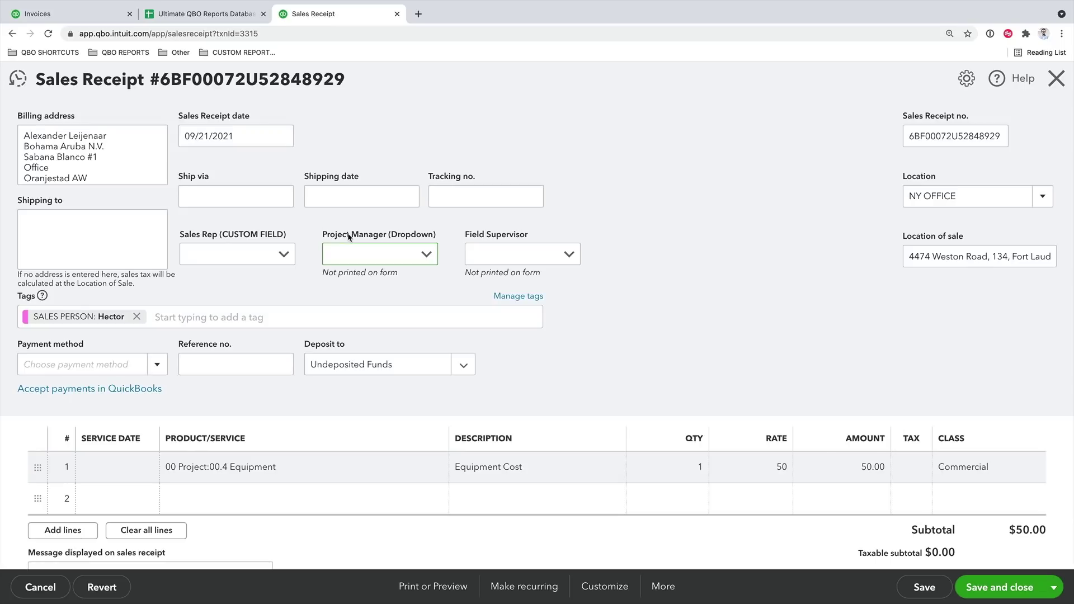
pyautogui.click(1015, 472)
pyautogui.click(964, 204)
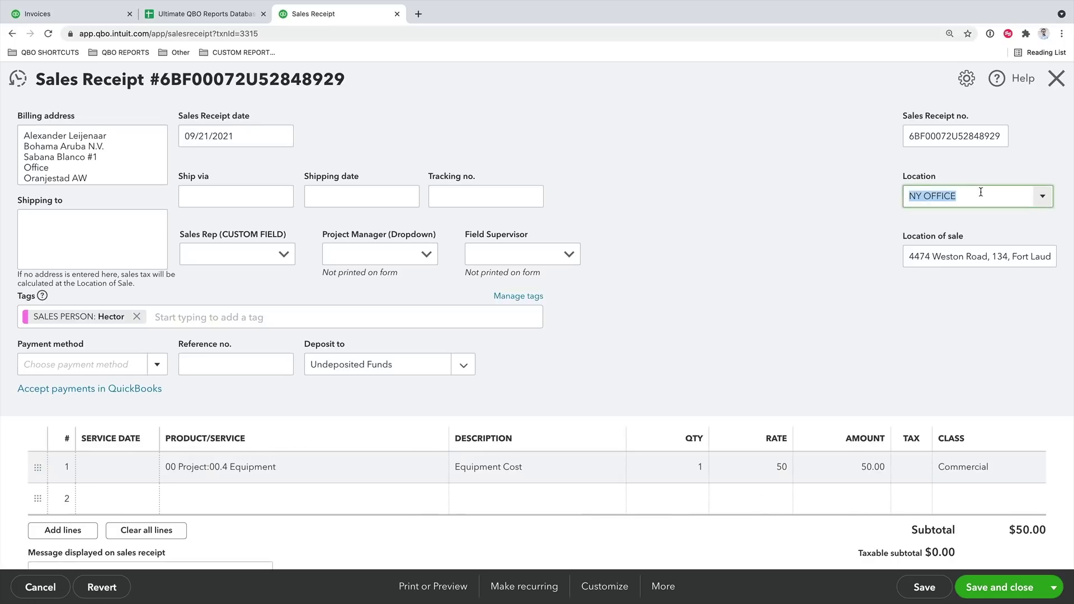
# - Copy the customer's name from the customer field, then save and close the receipt
pyautogui.scroll(3, 753, 271)
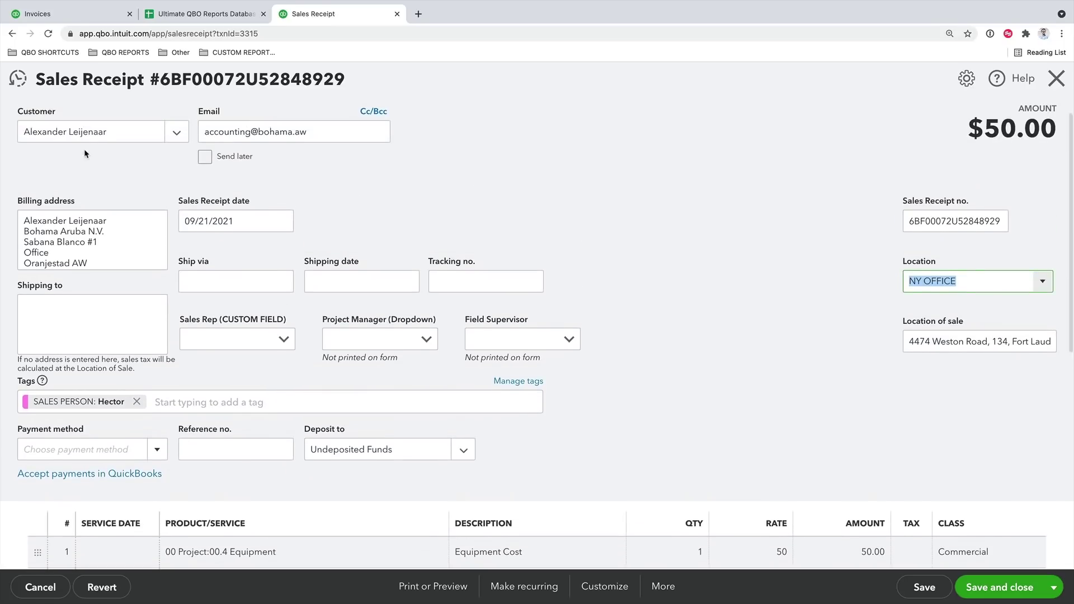
pyautogui.click(87, 132)
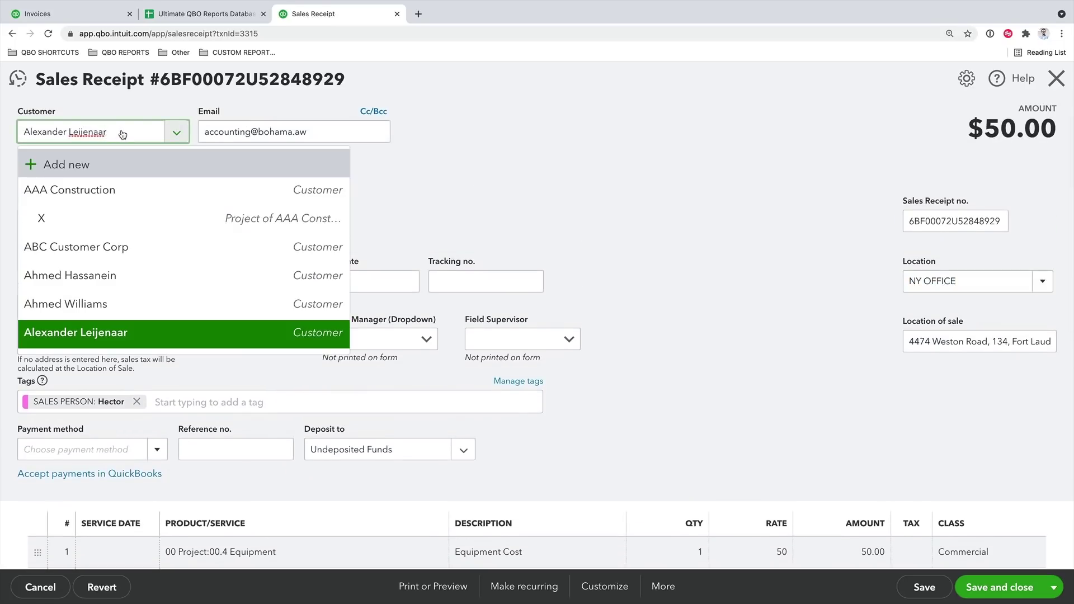
pyautogui.rightClick(88, 132)
pyautogui.click(105, 216)
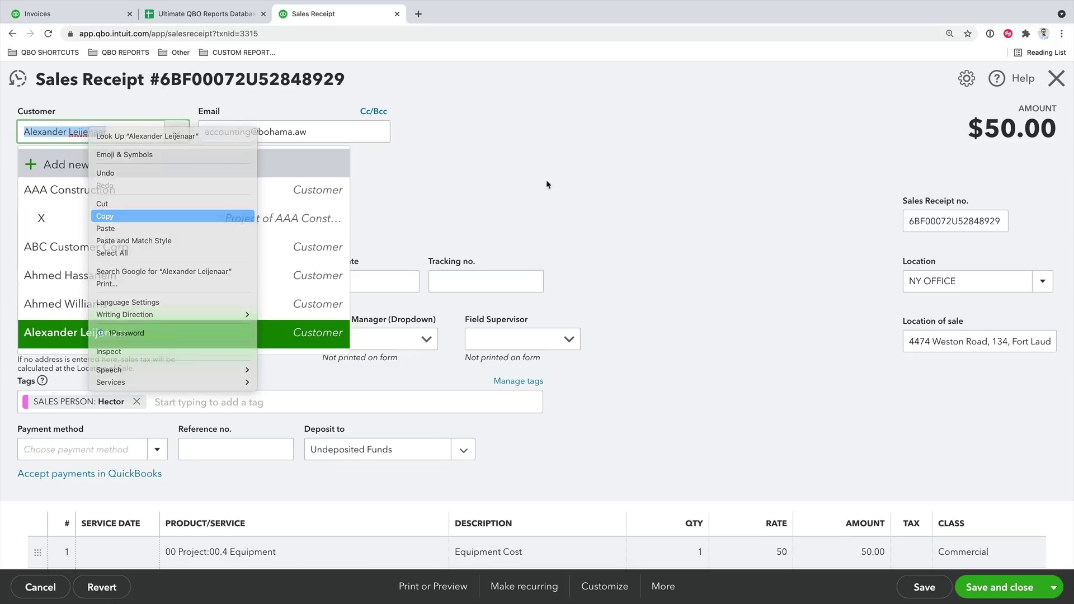
pyautogui.click(595, 189)
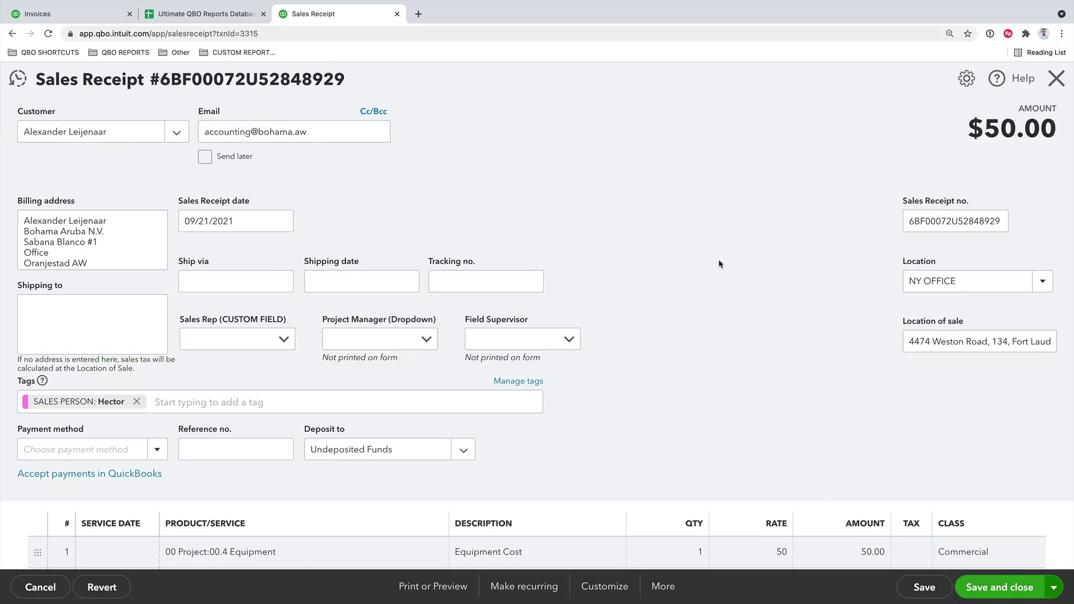
pyautogui.hotkey('ctrl', 'alt', 'd')
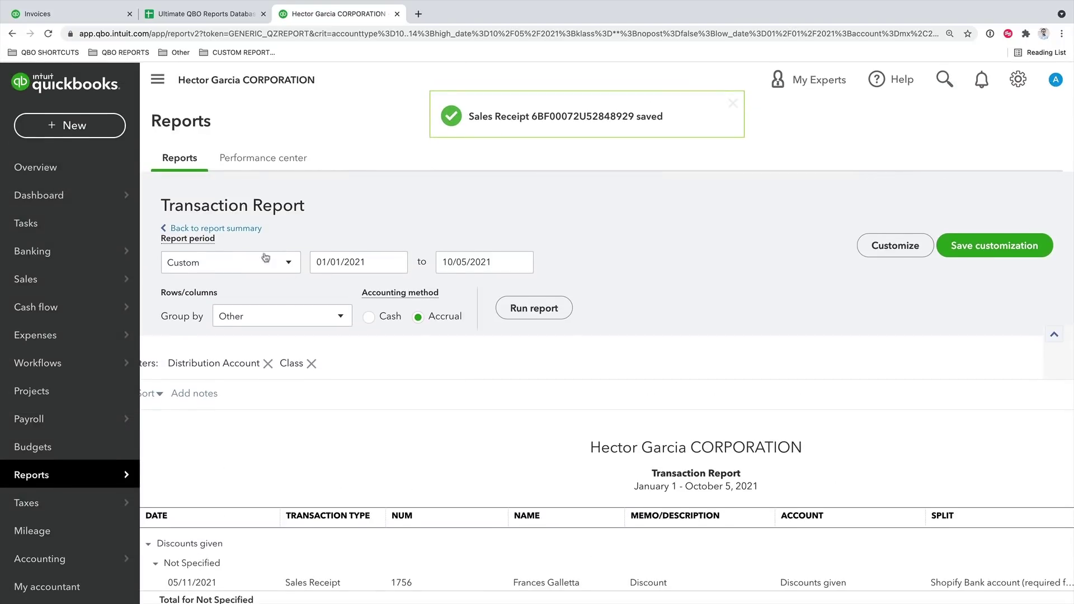
# - Return to Profit and Loss by Class, now showing a Commercial column with $50.00 income
pyautogui.click(238, 228)
pyautogui.scroll(-4, 858, 427)
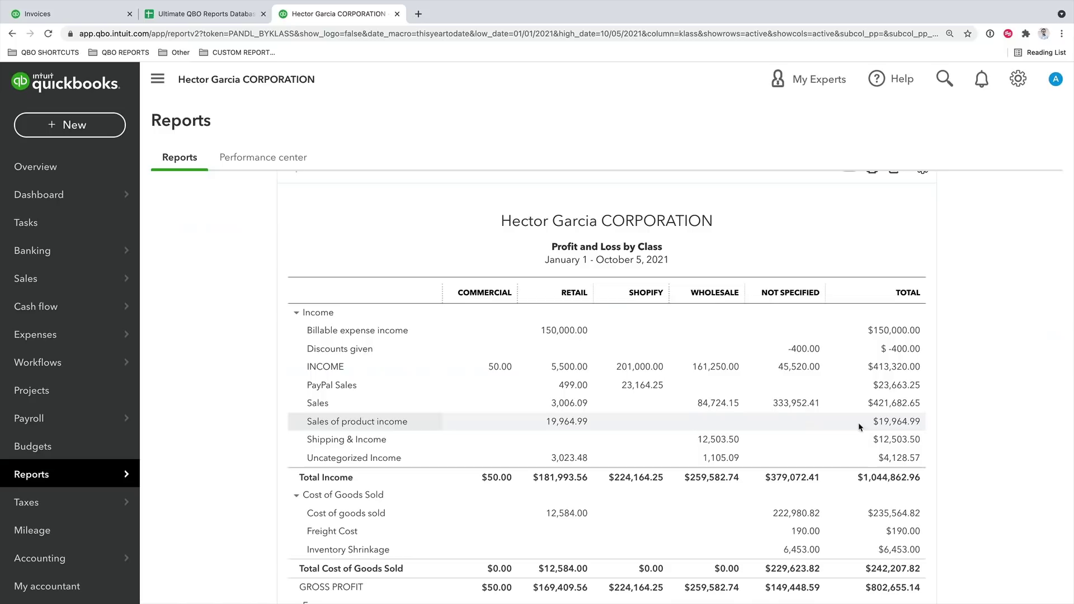
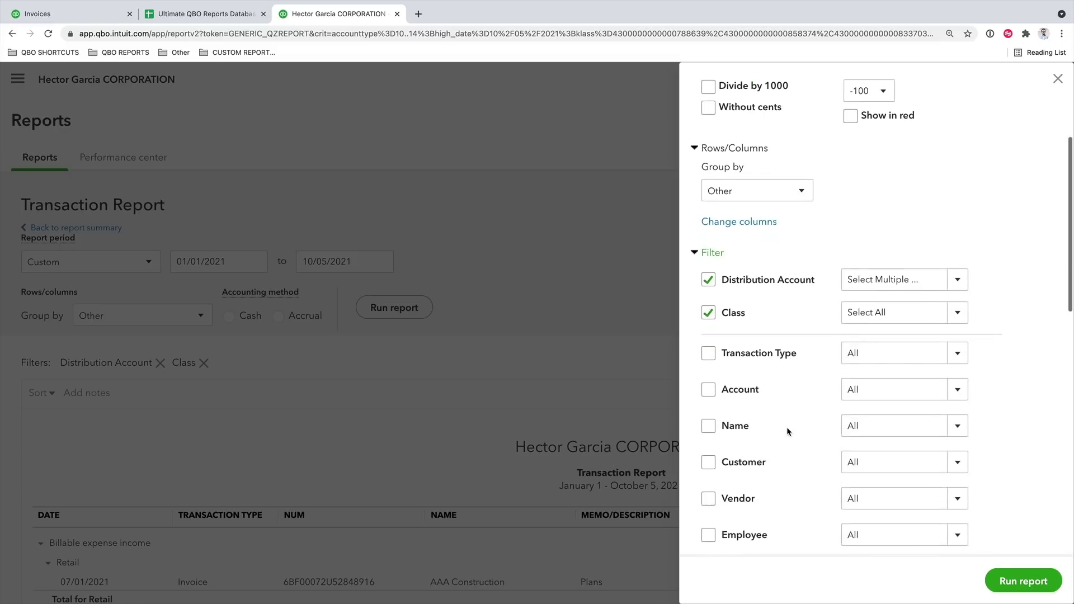
# - Filter the Transaction Report by the customer's name, leaving two sales receipts totalling $1,159.99
pyautogui.click(708, 417)
pyautogui.click(906, 336)
pyautogui.press('Return')
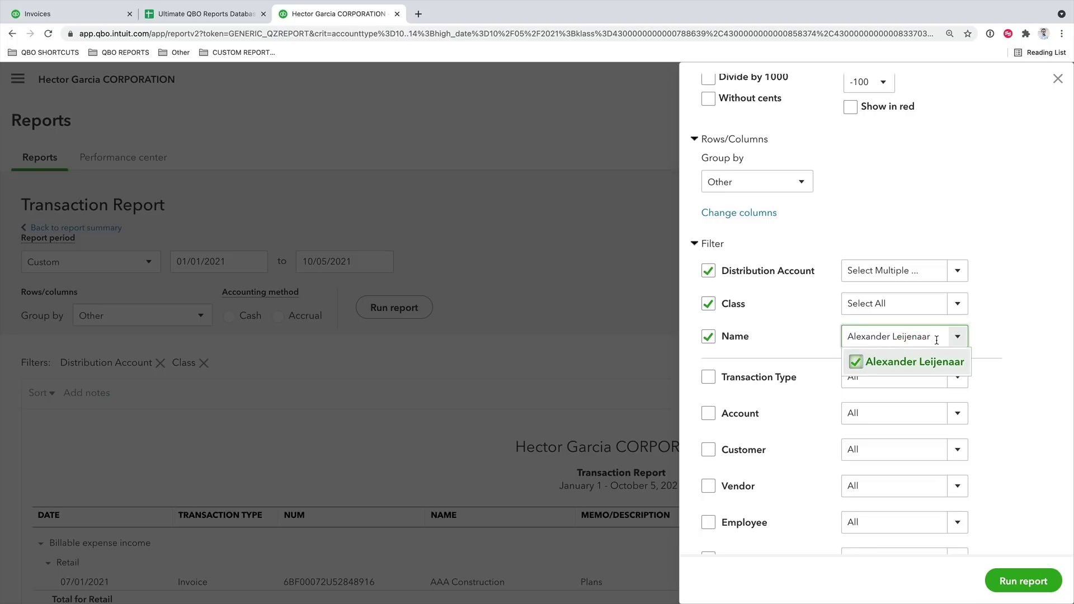
pyautogui.click(956, 339)
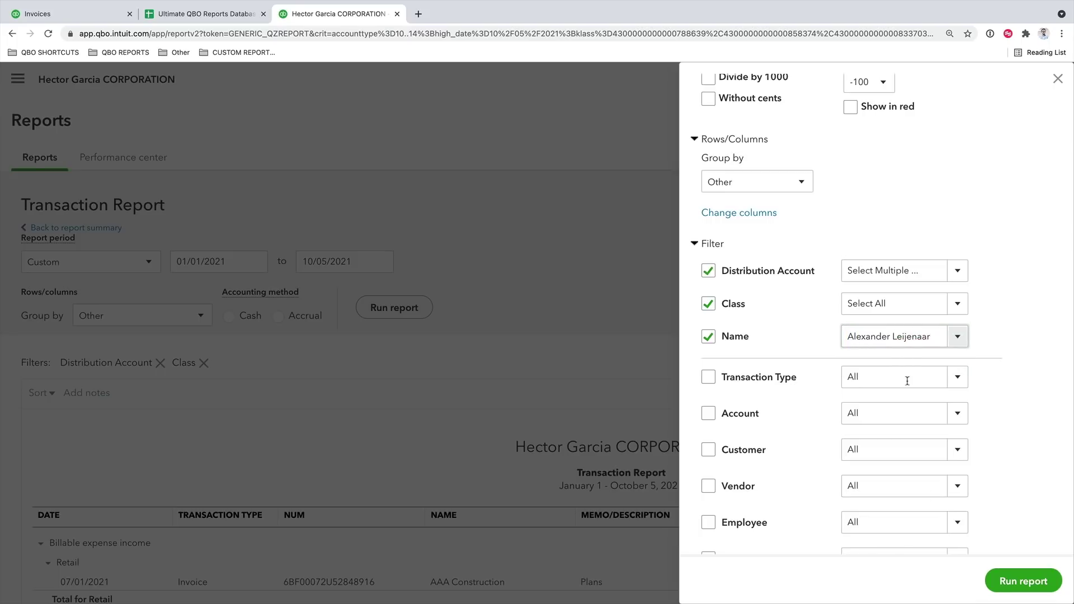
pyautogui.click(1022, 581)
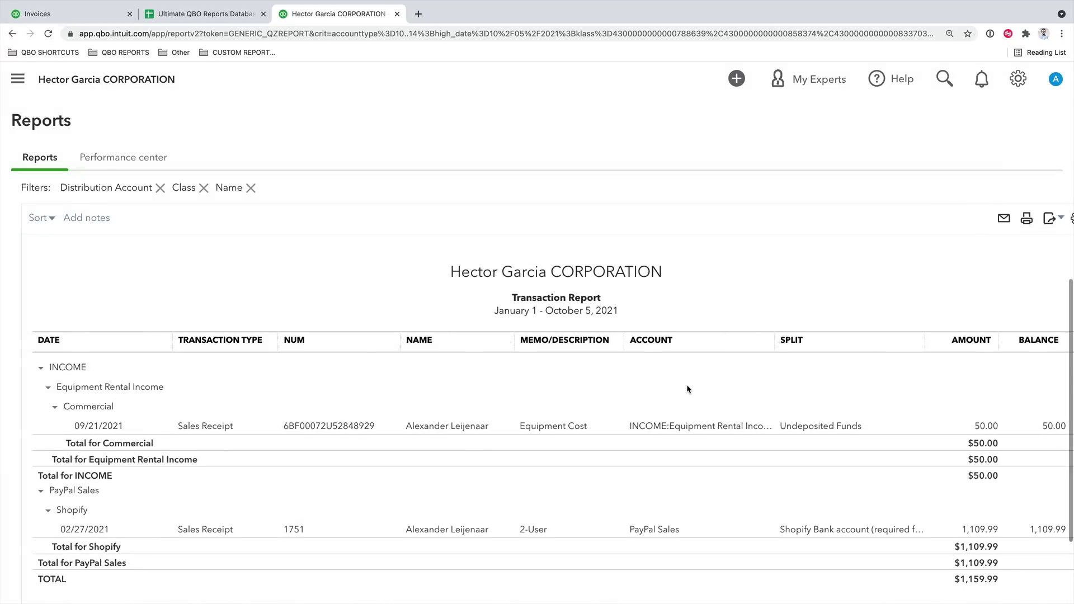
pyautogui.scroll(-2, 701, 277)
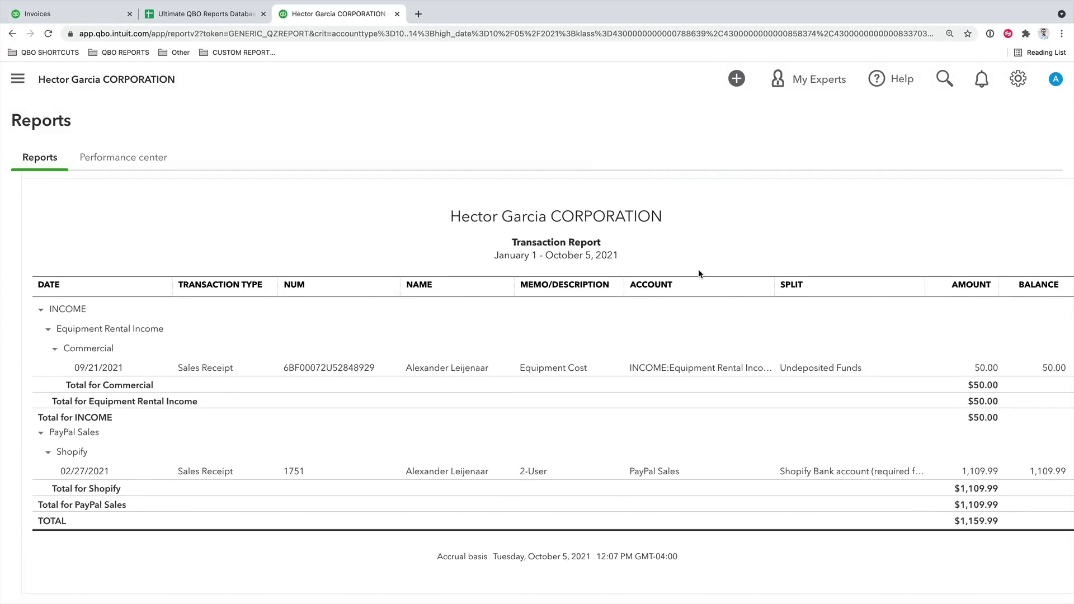
pyautogui.scroll(3, 412, 204)
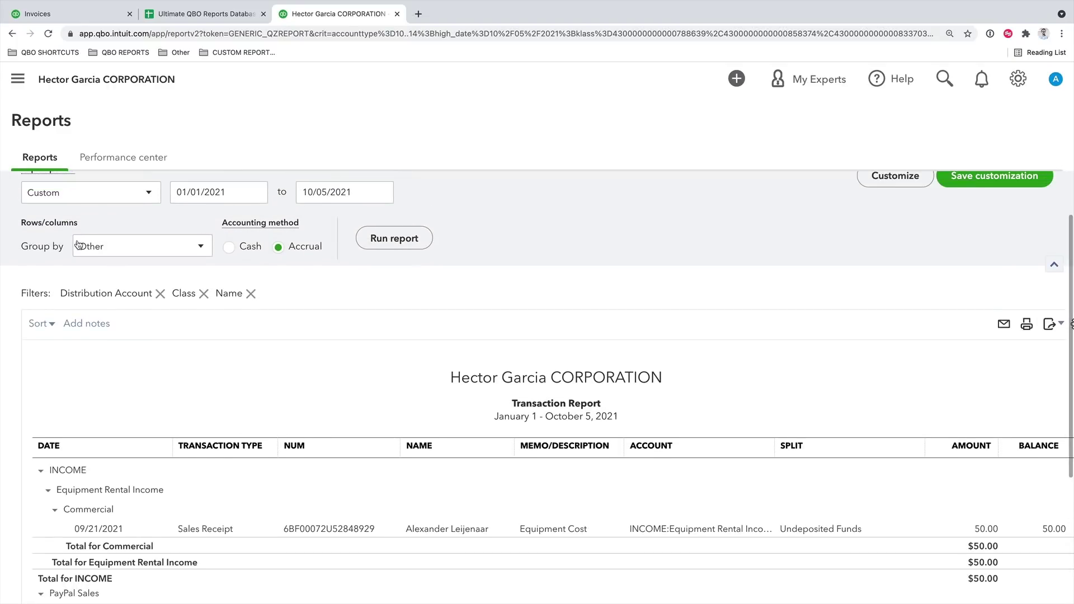
# - Group the customer's Transaction Report rows by Class and rerun it
pyautogui.click(141, 252)
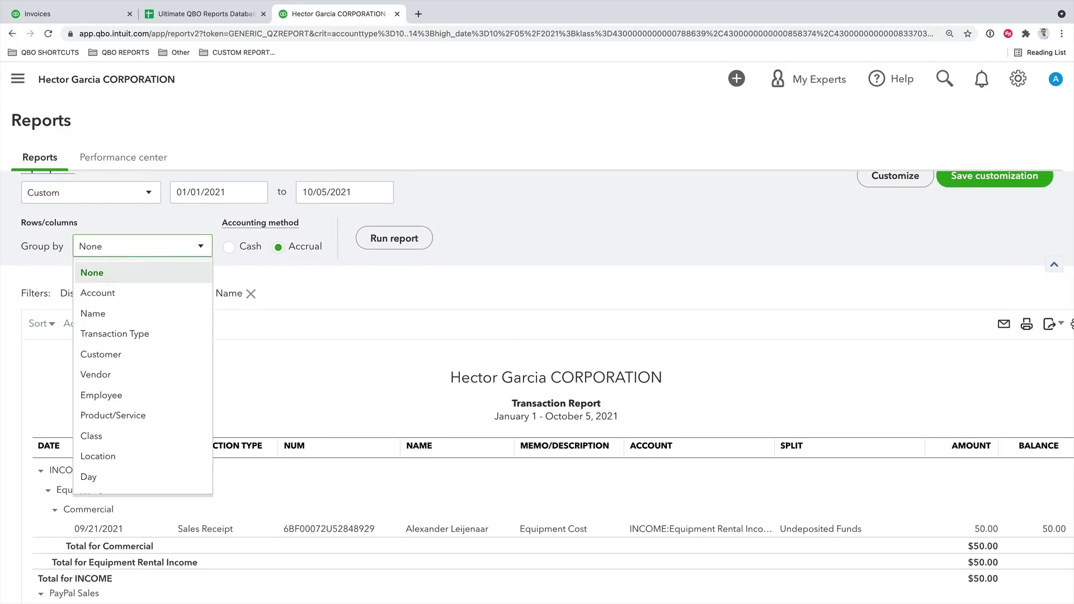
pyautogui.click(104, 436)
pyautogui.click(392, 239)
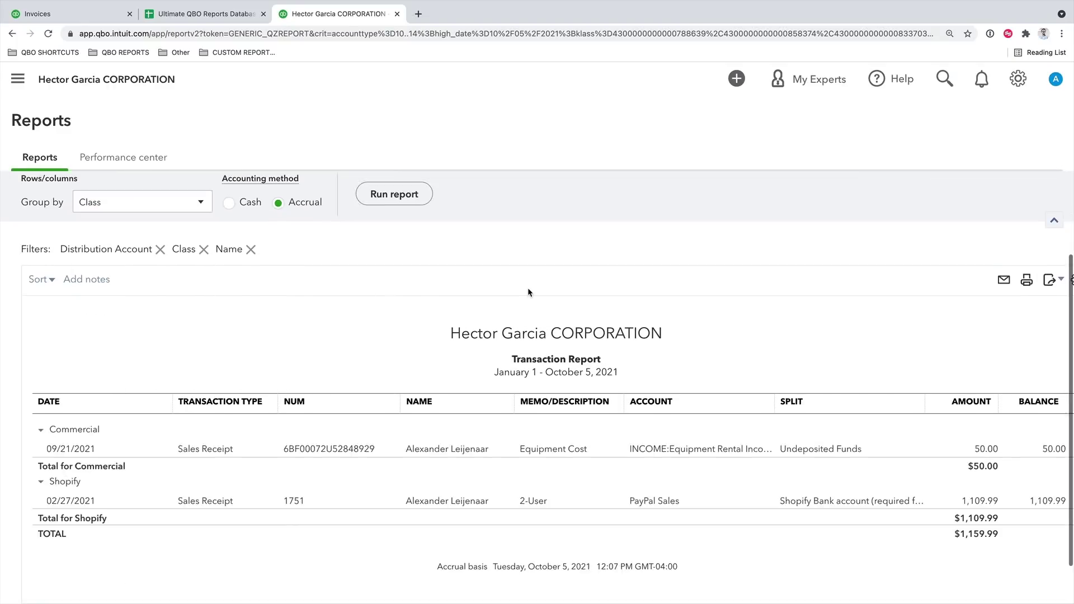
pyautogui.scroll(-2, 554, 307)
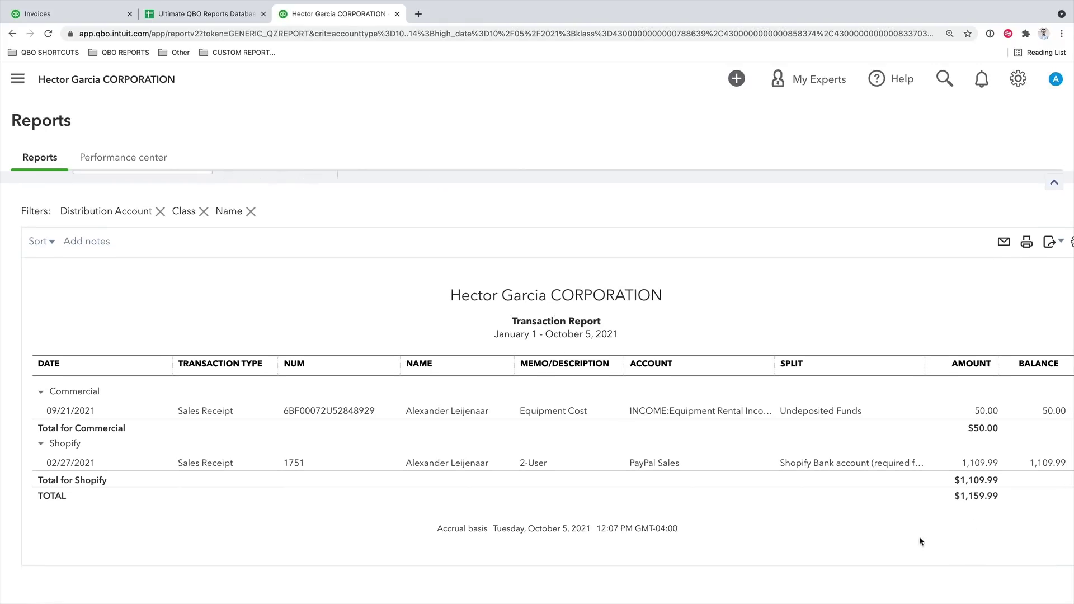
# - Collapse and re-expand the Commercial and Shopify class groups
pyautogui.moveTo(54, 392); pyautogui.dragTo(103, 393)
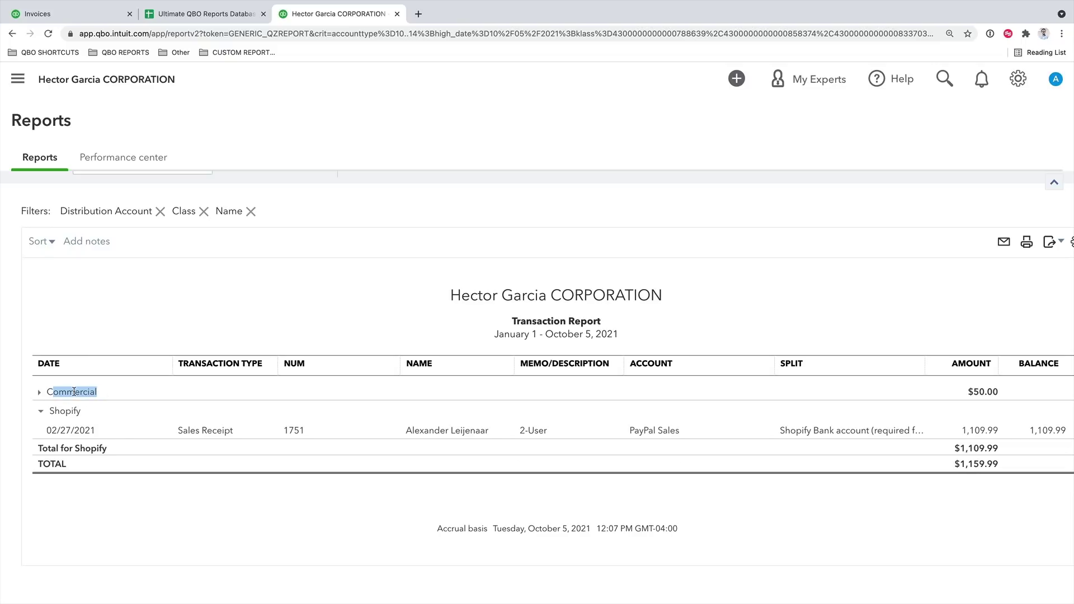
pyautogui.click(73, 391)
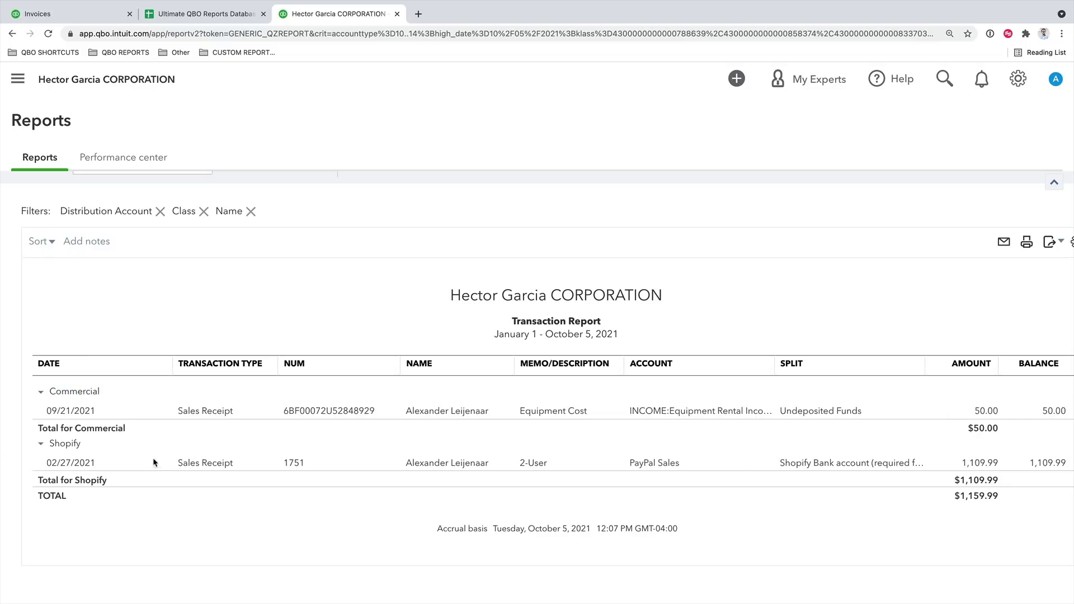
pyautogui.moveTo(61, 444); pyautogui.dragTo(129, 443)
pyautogui.click(73, 442)
pyautogui.scroll(2, 252, 369)
# - Group the report by Location and open Sales Receipt #1751 from the Not Specified row
pyautogui.click(85, 273)
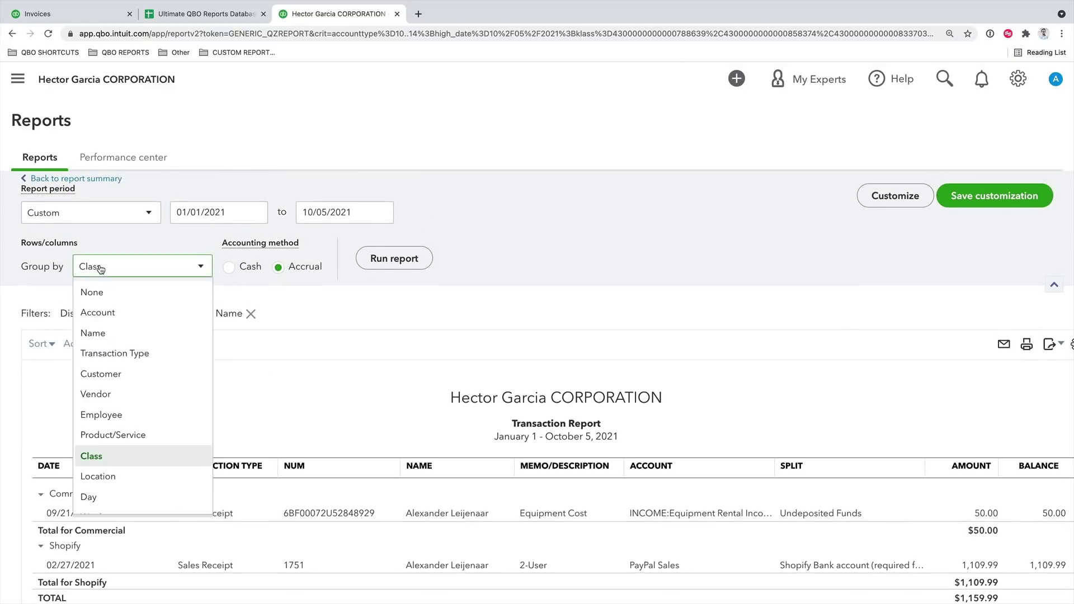
pyautogui.click(109, 474)
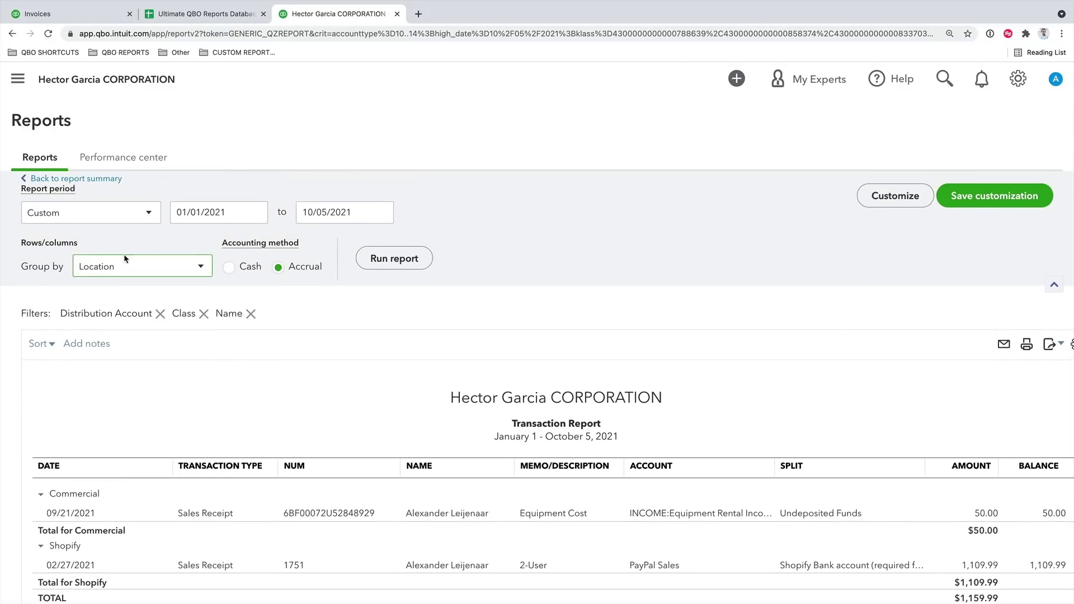
pyautogui.click(408, 262)
pyautogui.scroll(-1, 716, 324)
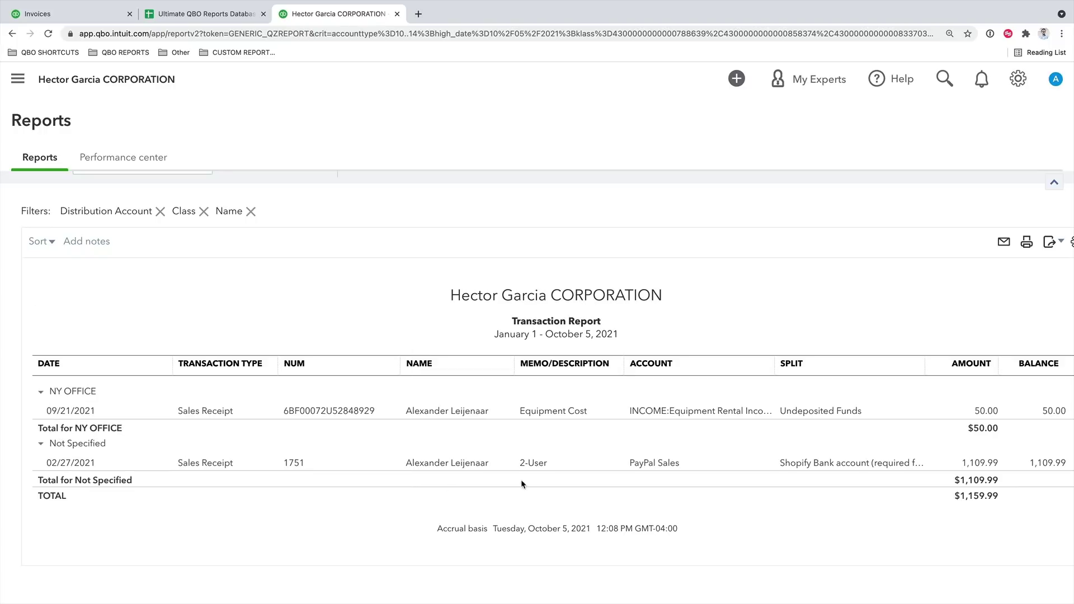
pyautogui.click(469, 469)
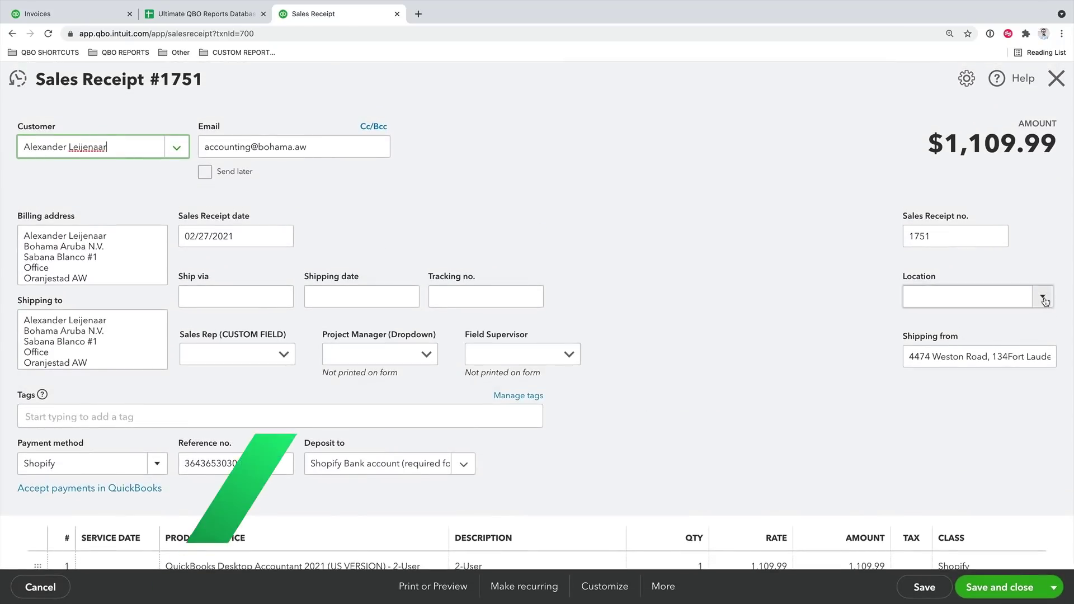
# - Assign Sales Receipt #1751 to the NY OFFICE location and save it
pyautogui.click(1042, 298)
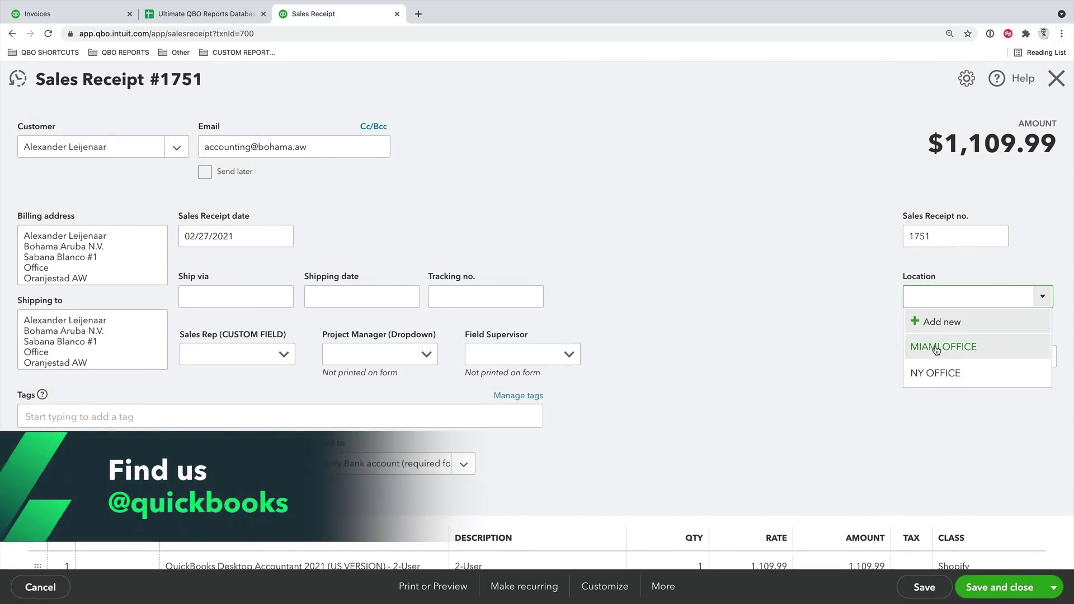
pyautogui.click(942, 379)
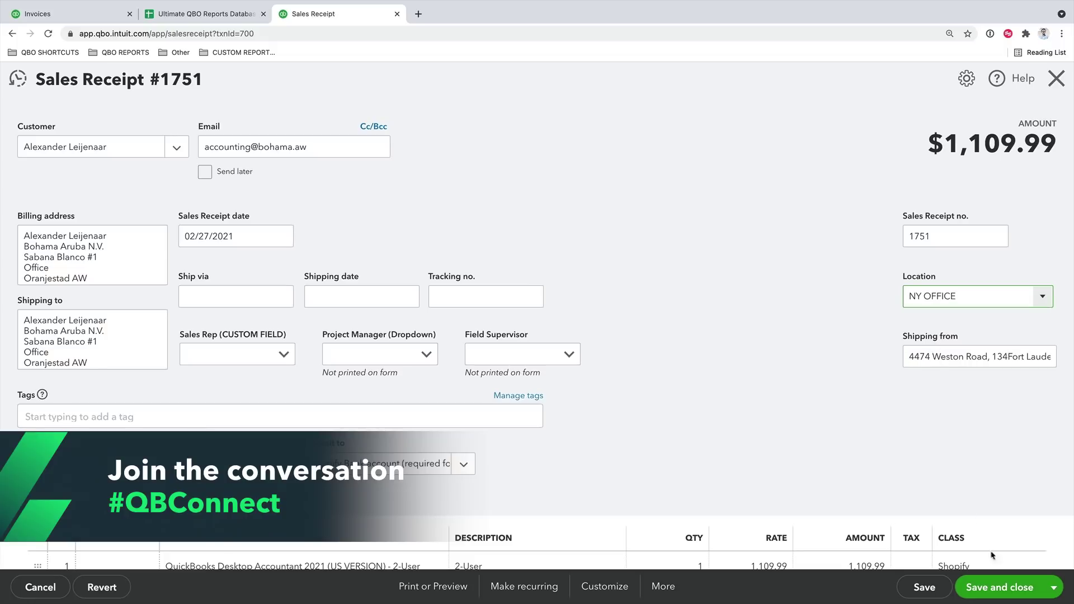
pyautogui.click(999, 587)
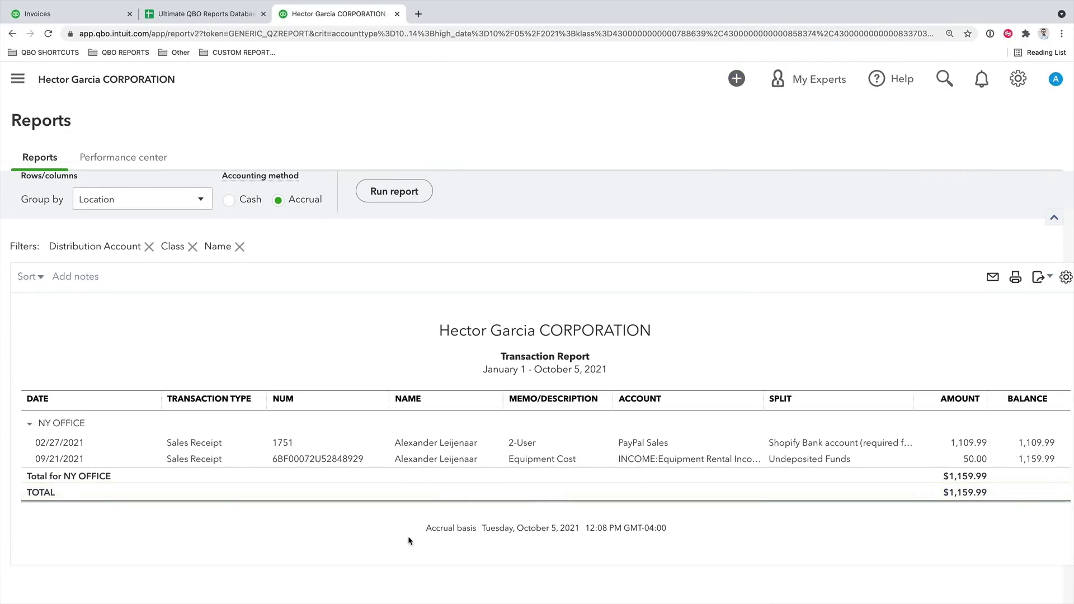
# - Zoom the report page in, reload it and hide the navigation sidebar
pyautogui.click(1066, 277)
pyautogui.click(777, 428)
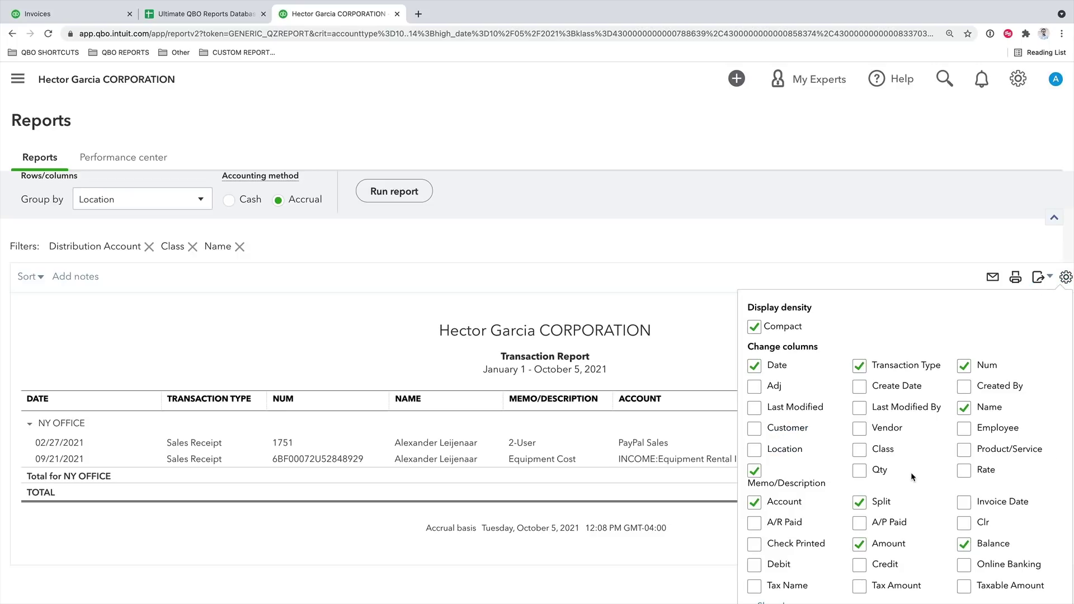
pyautogui.hotkey('ctrl', '+')
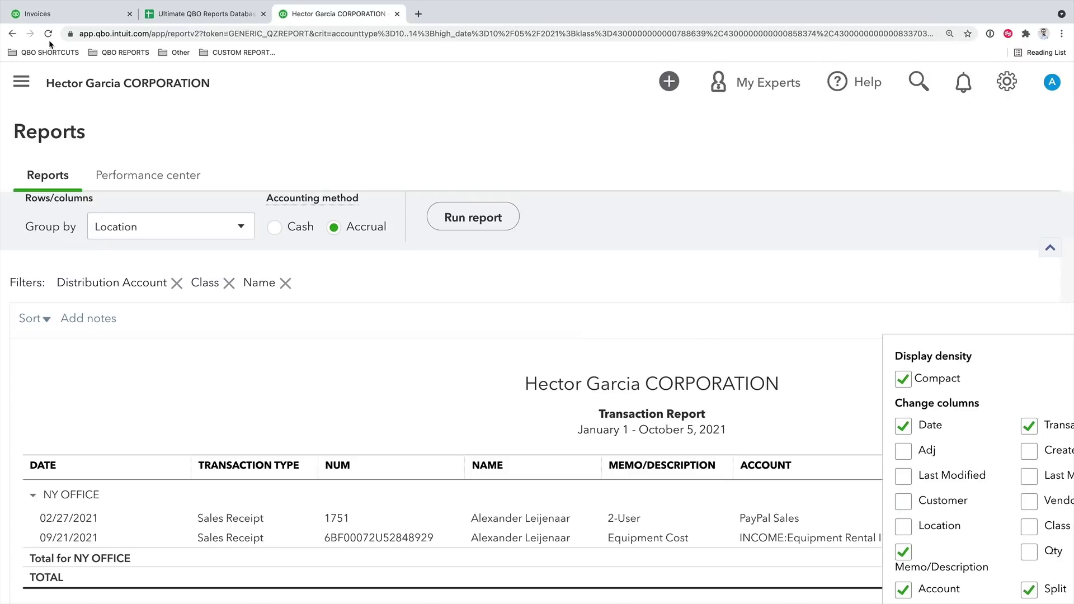
pyautogui.click(48, 34)
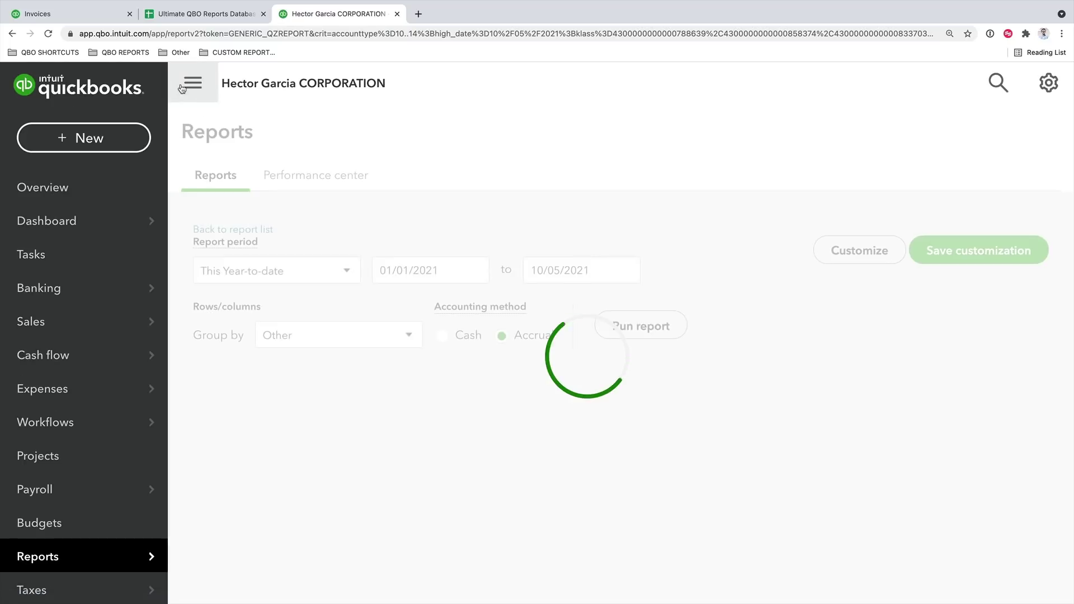
pyautogui.click(193, 82)
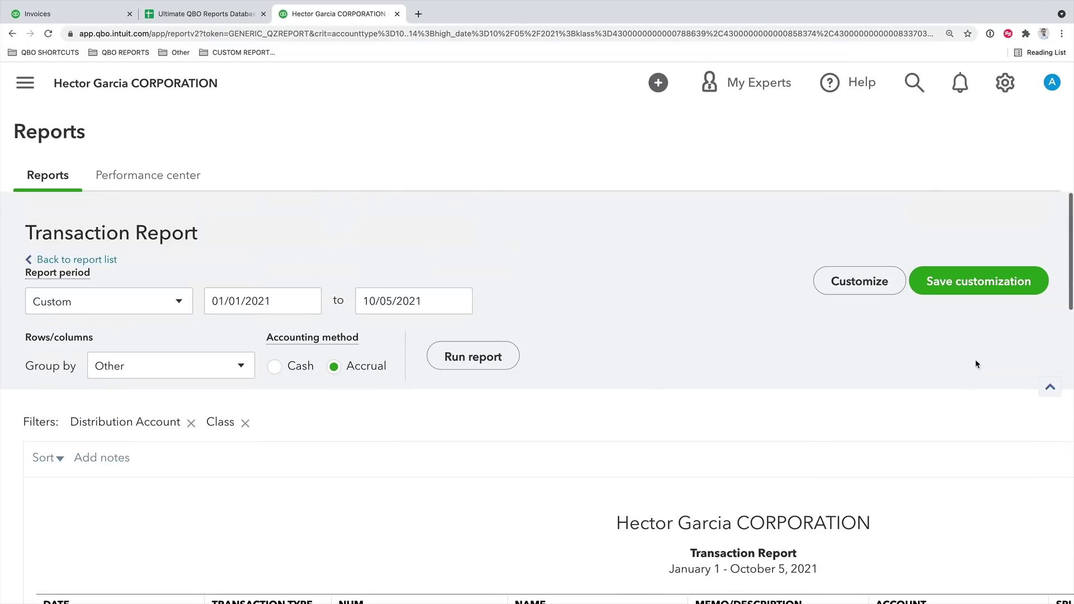
pyautogui.click(1050, 387)
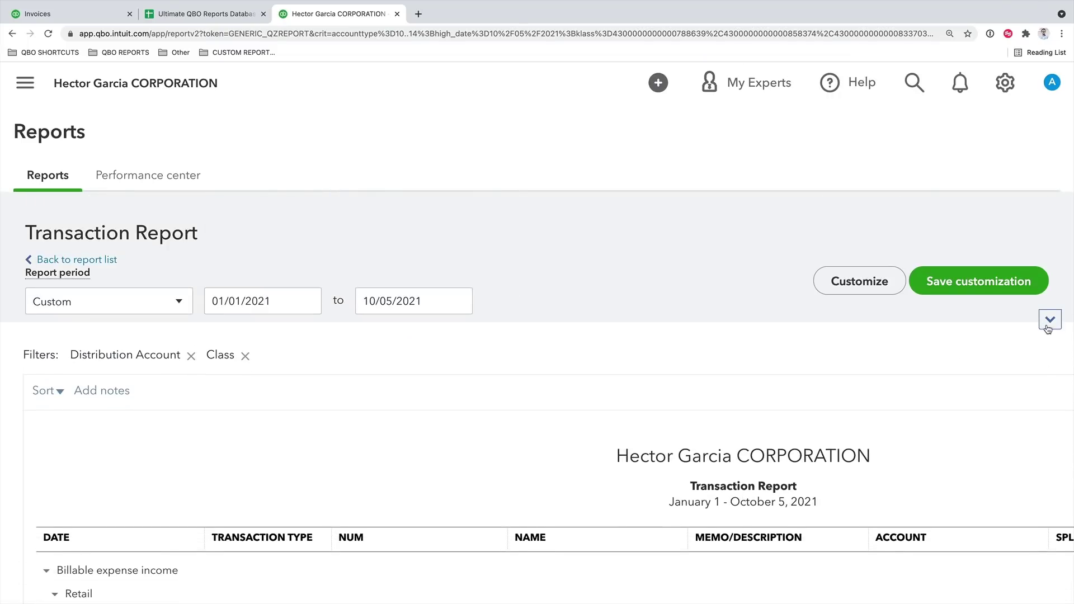
pyautogui.click(1048, 323)
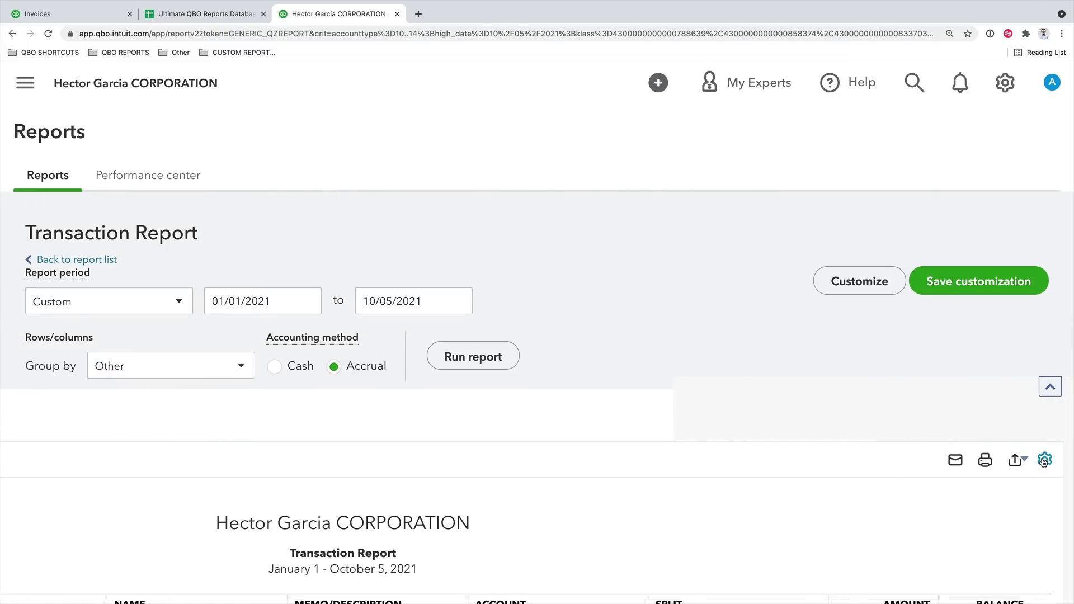
# - Add a Class column, move it to the first position and rerun the report
pyautogui.click(1043, 459)
pyautogui.scroll(-7, 923, 386)
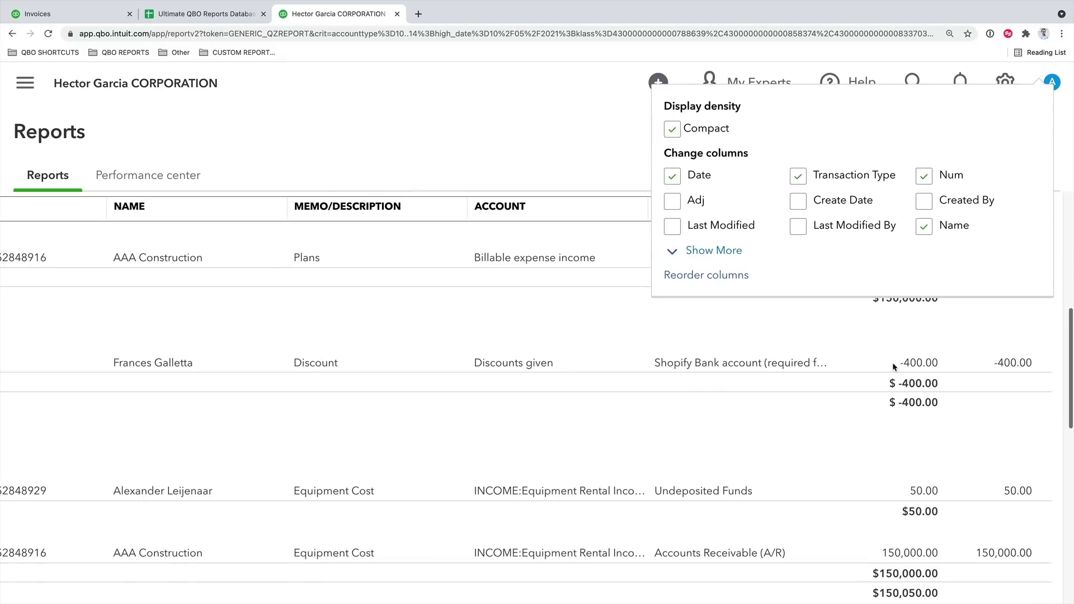
pyautogui.click(714, 251)
pyautogui.click(797, 277)
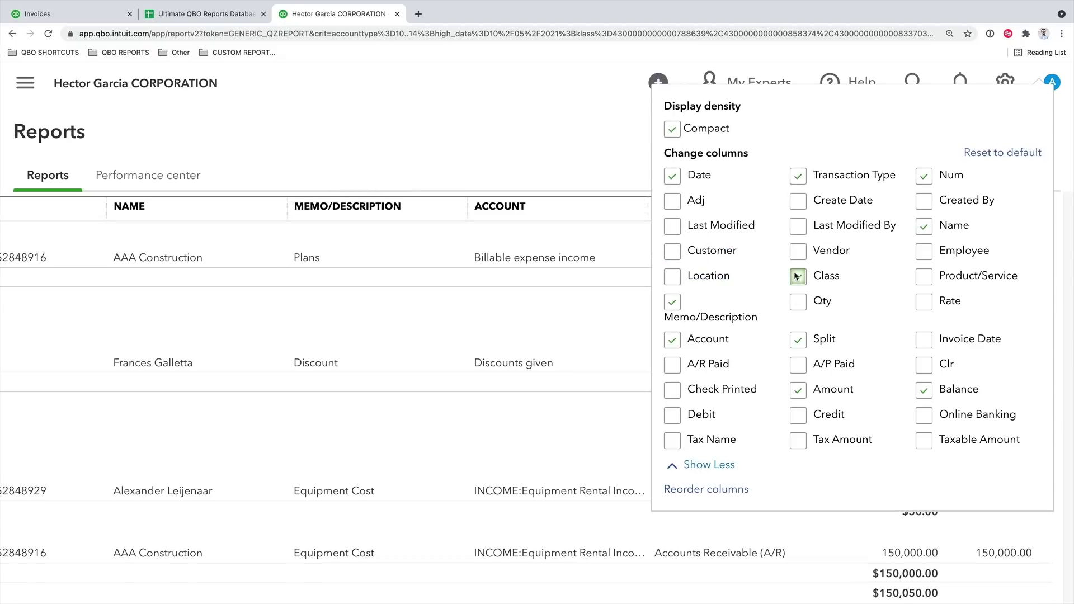
pyautogui.click(723, 492)
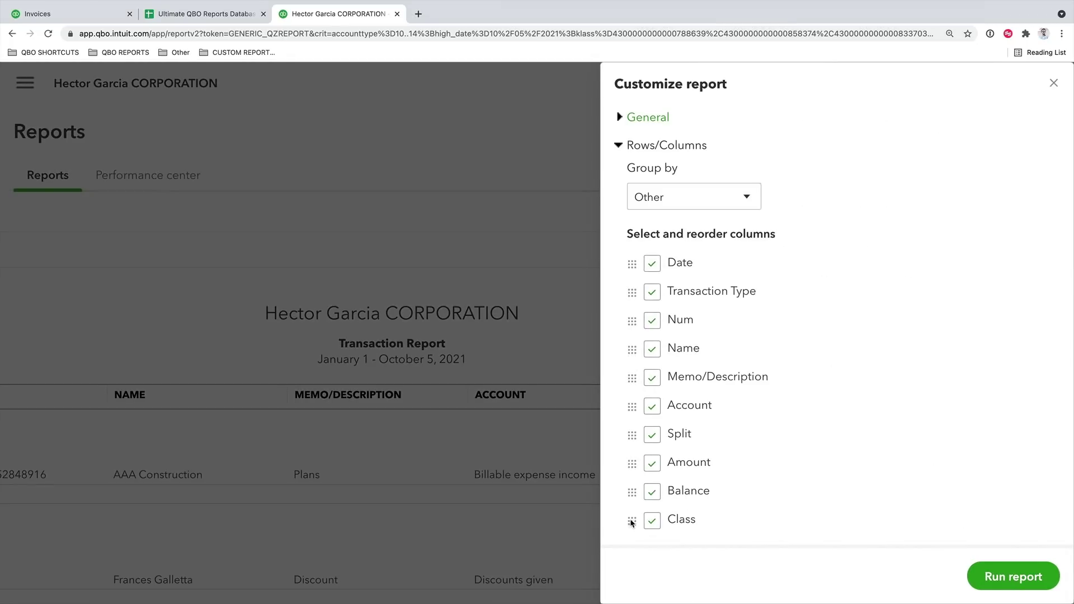
pyautogui.moveTo(632, 520); pyautogui.dragTo(631, 260)
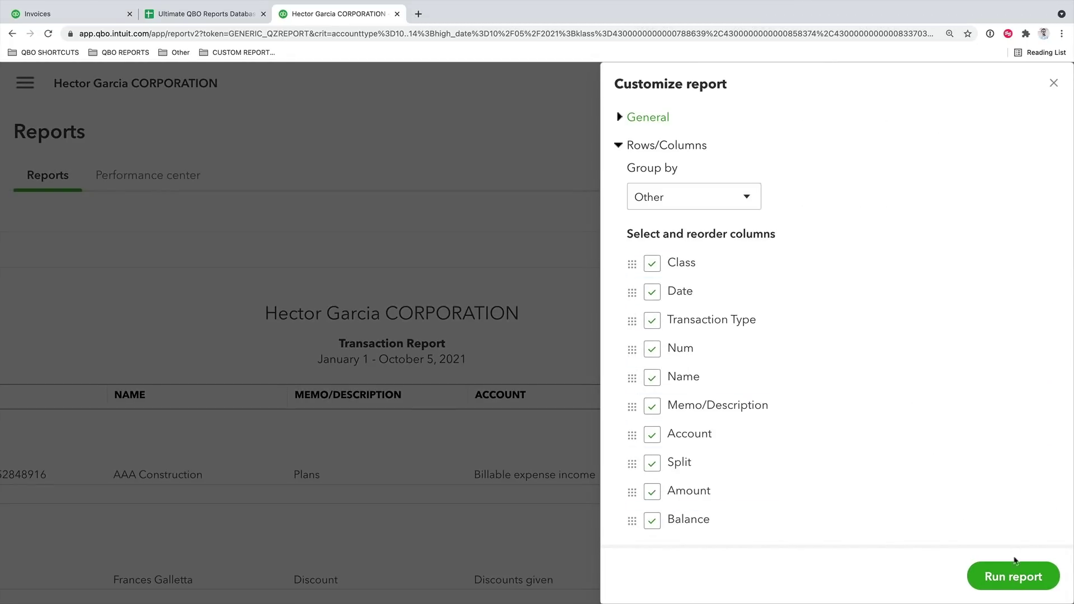
pyautogui.click(1012, 577)
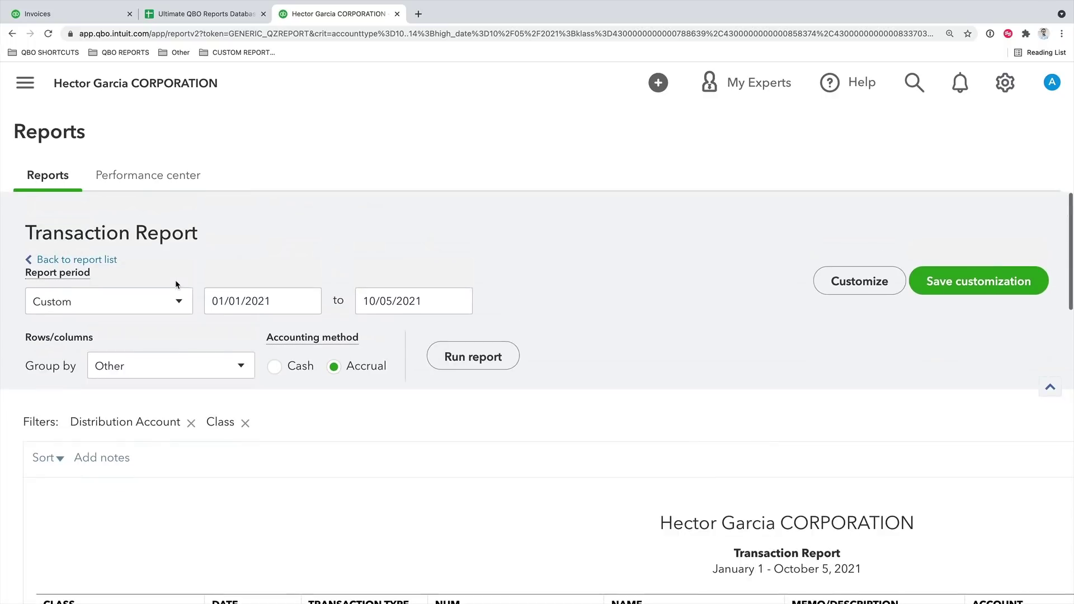
# - Group the unfiltered Transaction Report by Location into MIAMI OFFICE and NY OFFICE sections
pyautogui.click(141, 364)
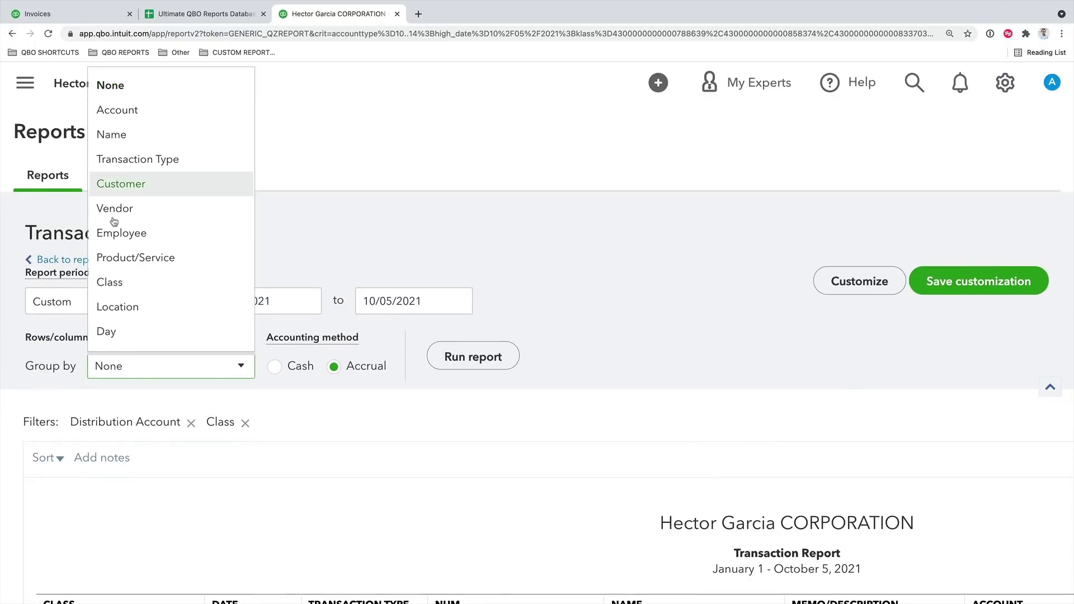
pyautogui.click(125, 307)
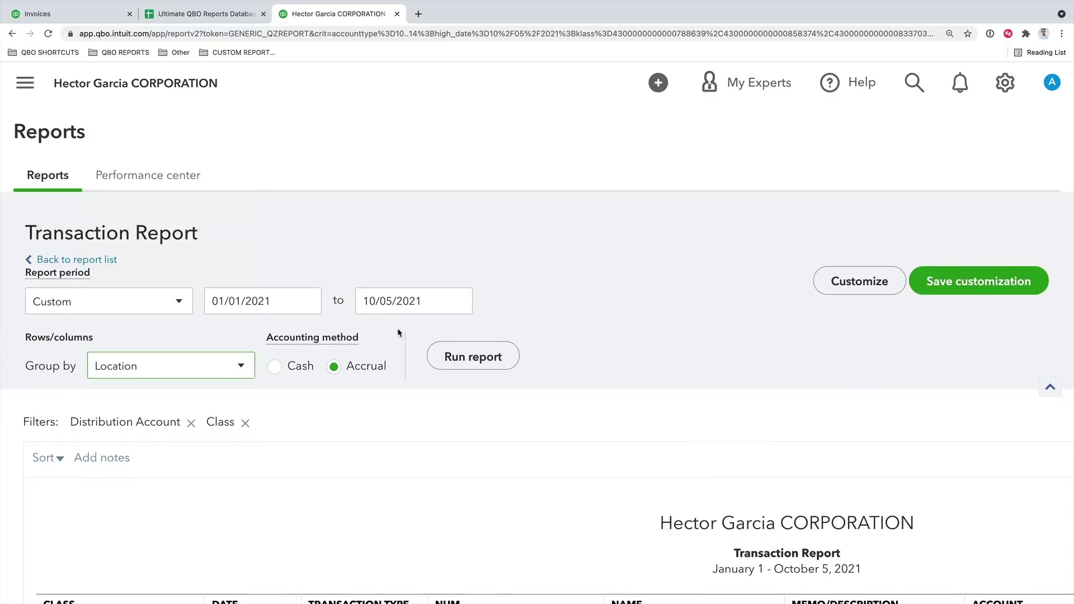
pyautogui.click(491, 356)
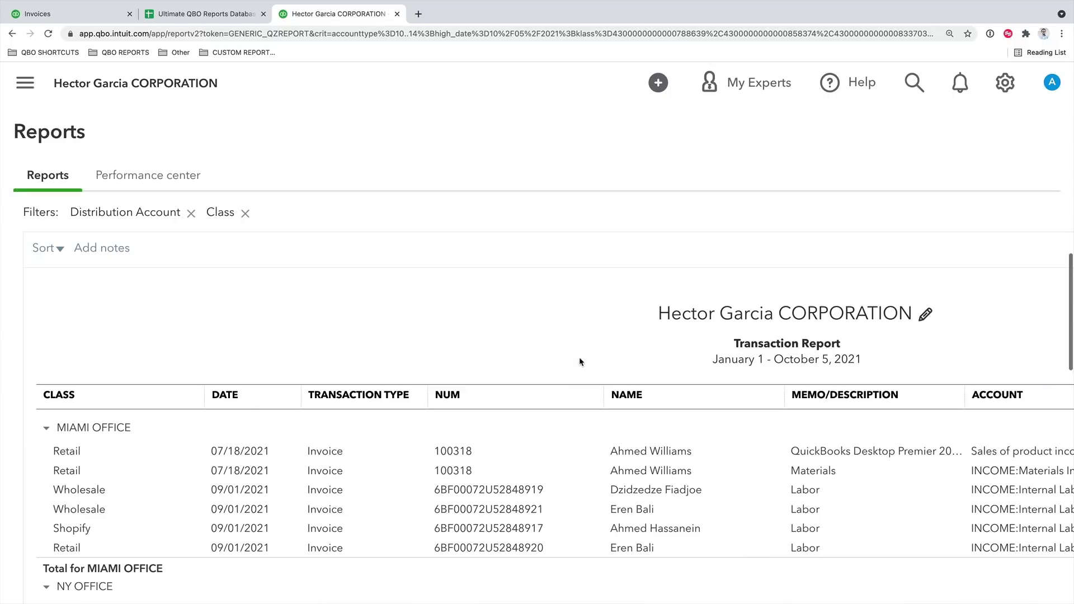
pyautogui.scroll(-2, 592, 363)
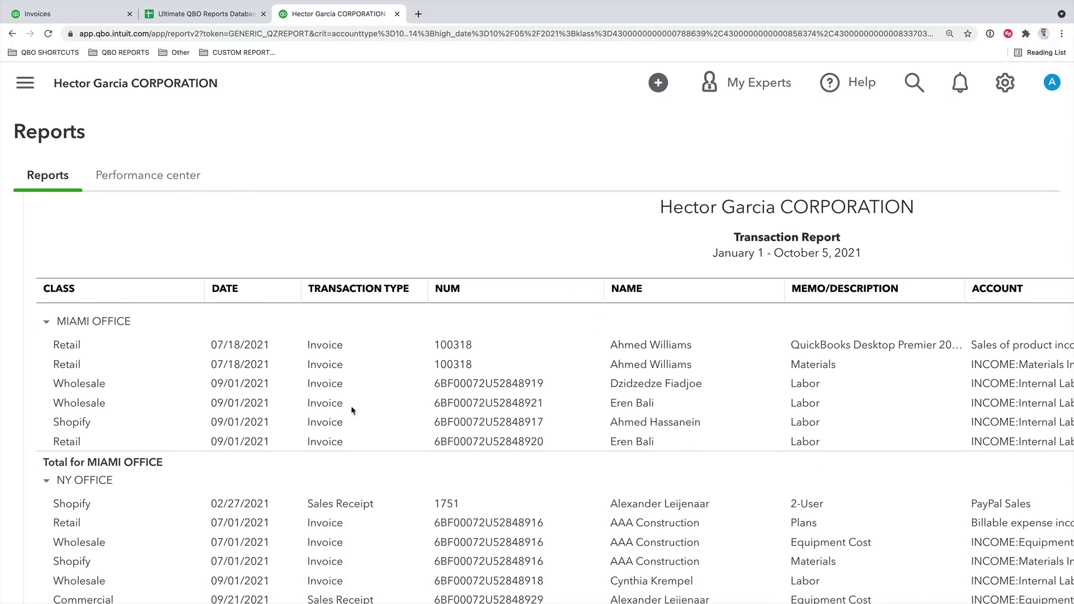
pyautogui.scroll(-1, 418, 474)
pyautogui.scroll(1, 412, 471)
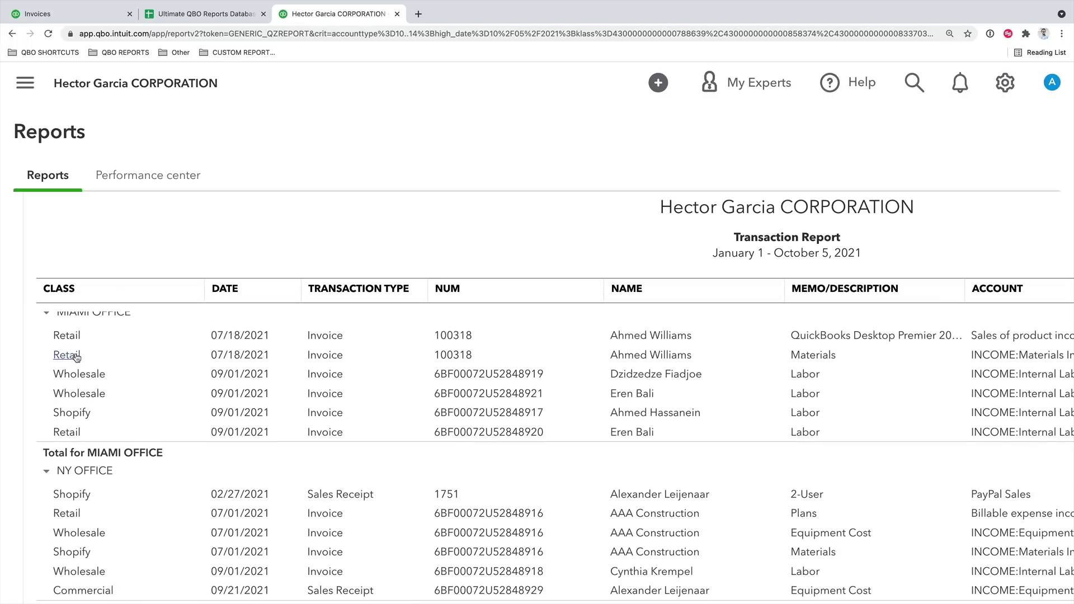
pyautogui.scroll(1, 139, 434)
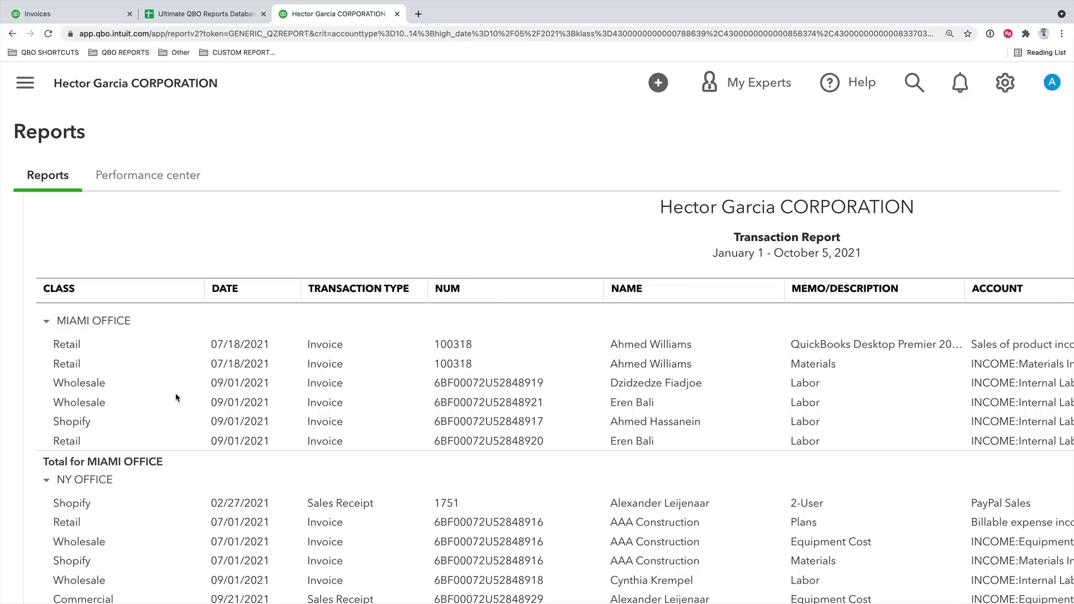
pyautogui.scroll(5, 179, 383)
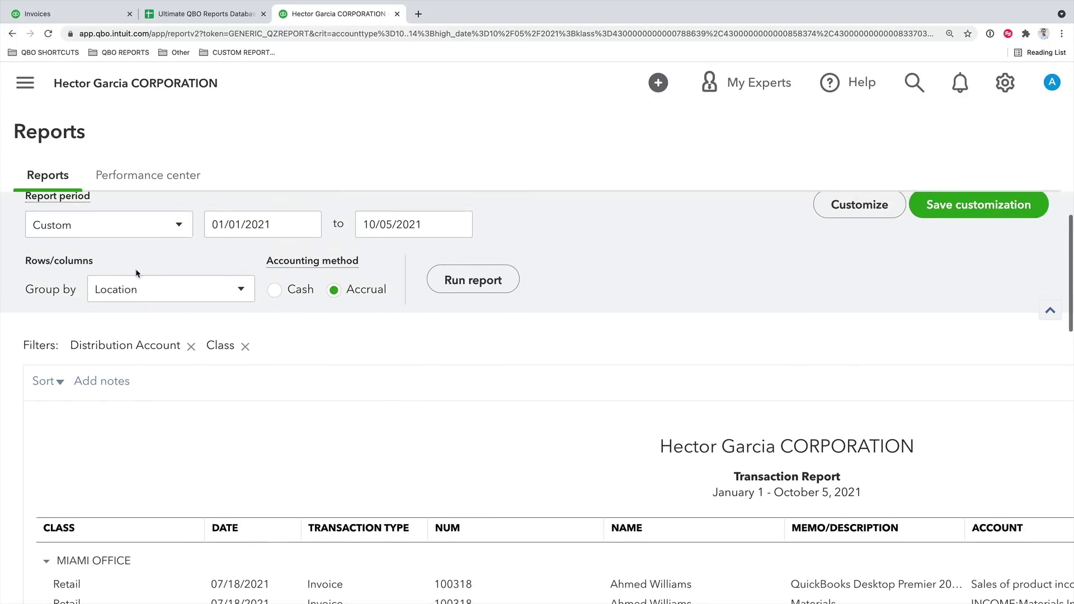
# - Confirm Group by stays on Location, then open the Customize report panel
pyautogui.click(141, 291)
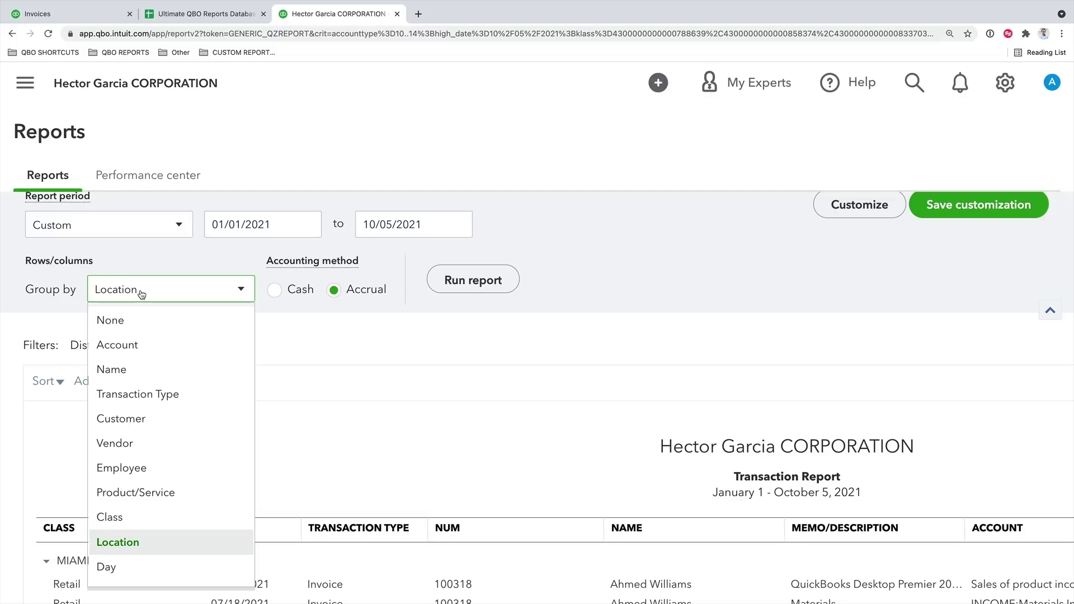
pyautogui.click(344, 409)
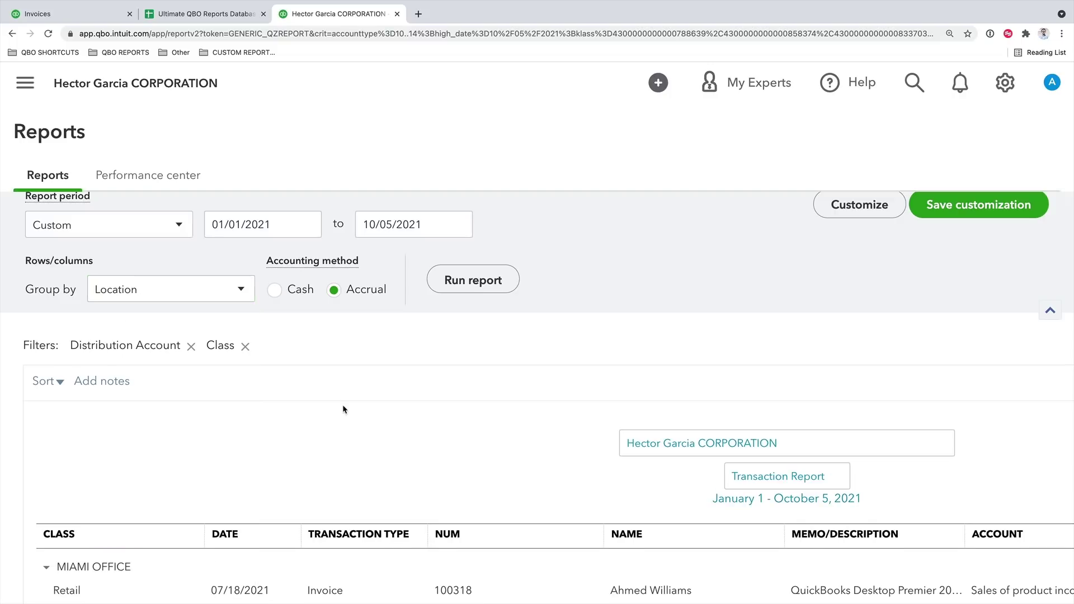
pyautogui.click(125, 289)
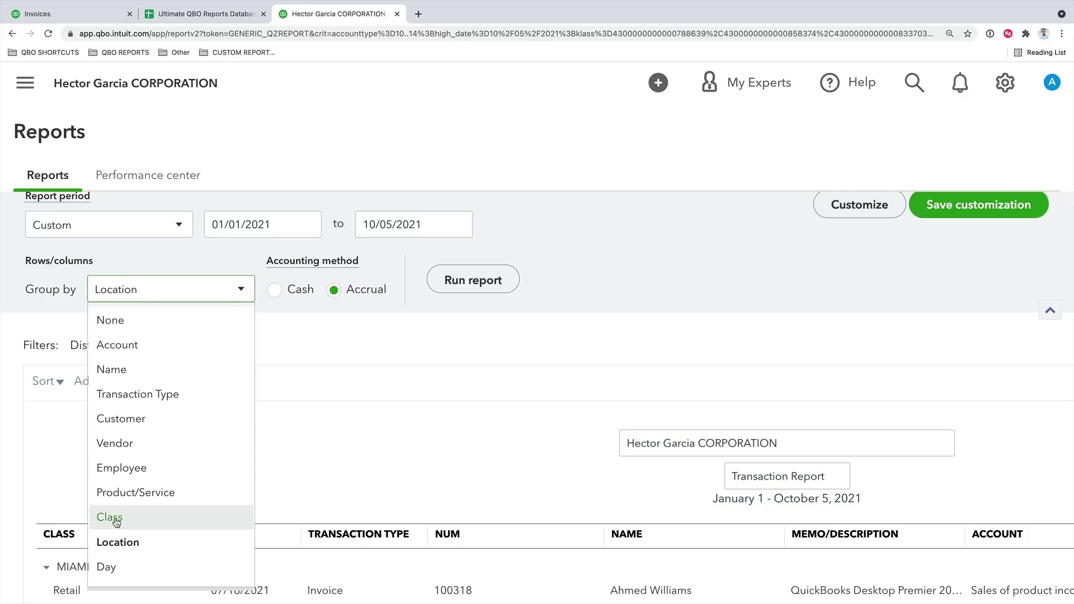
pyautogui.click(384, 461)
pyautogui.scroll(-3, 382, 447)
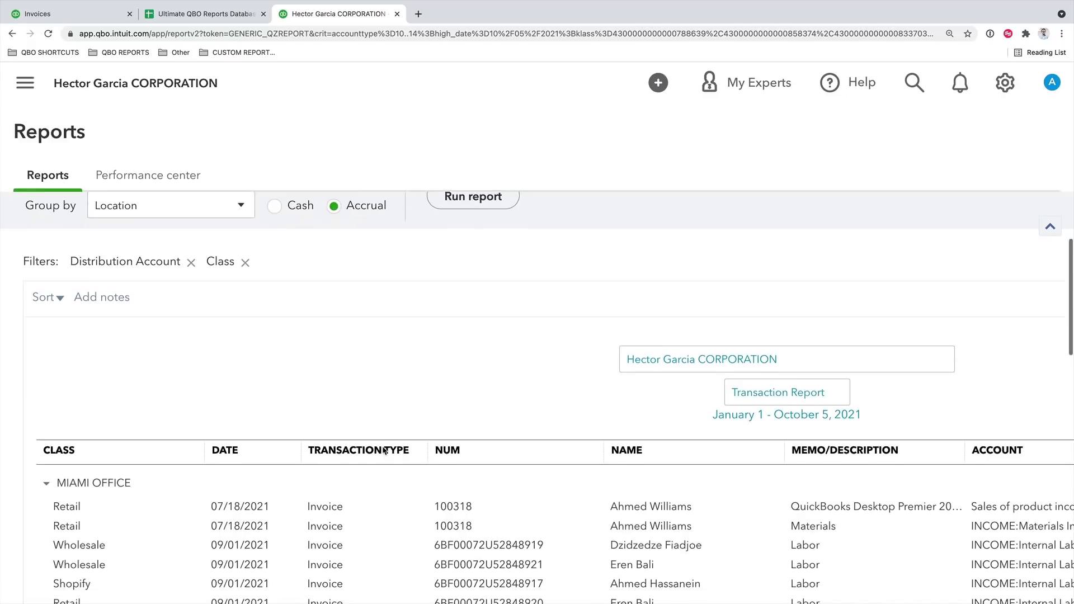
pyautogui.scroll(-2, 381, 445)
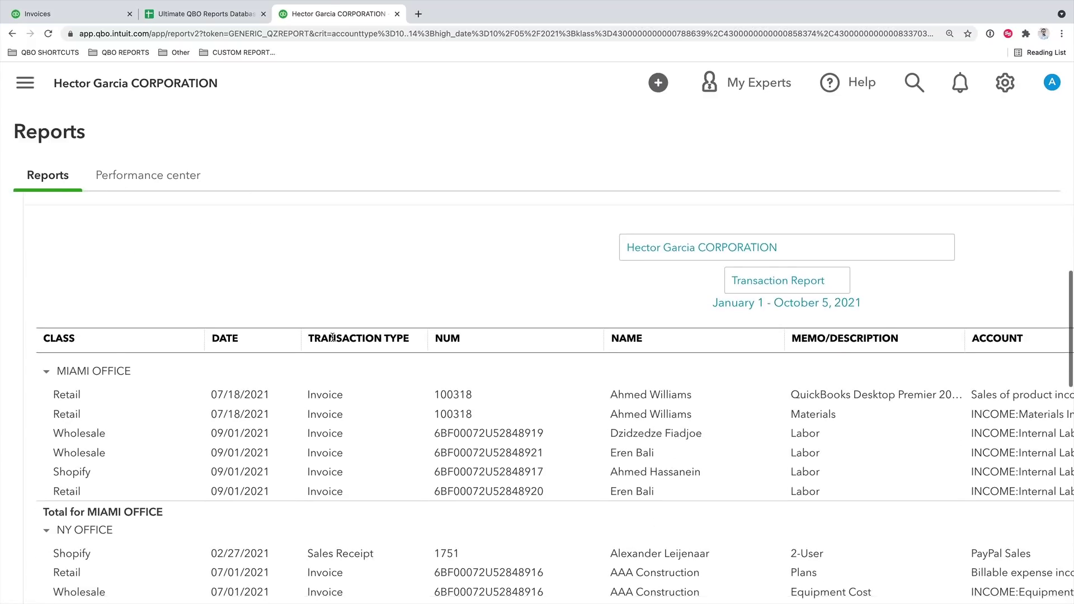
pyautogui.scroll(-3, 267, 267)
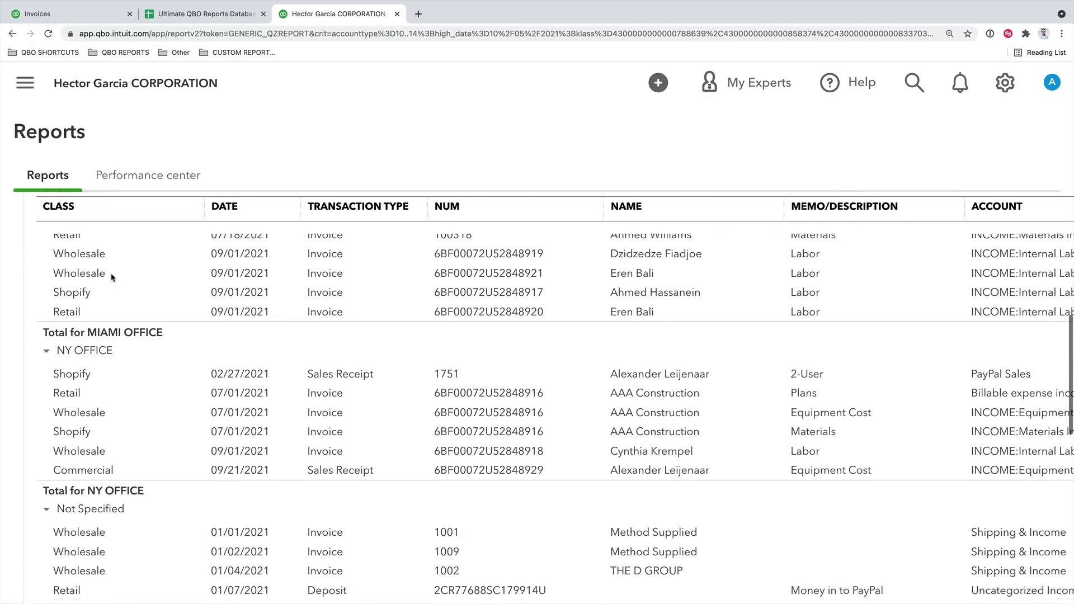
pyautogui.scroll(1, 156, 296)
pyautogui.scroll(3, 158, 297)
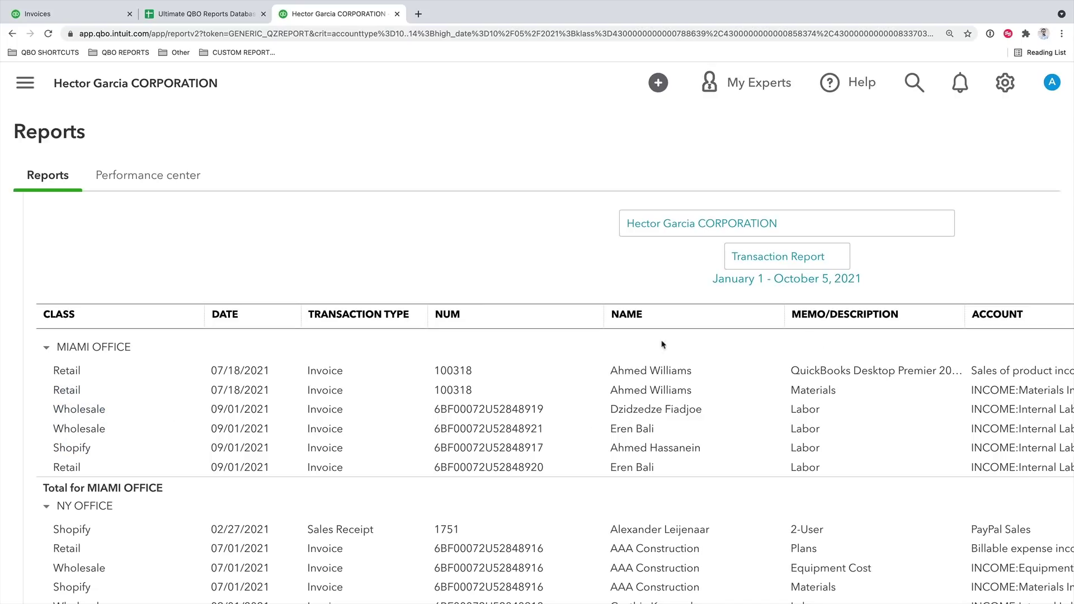
pyautogui.scroll(5, 998, 293)
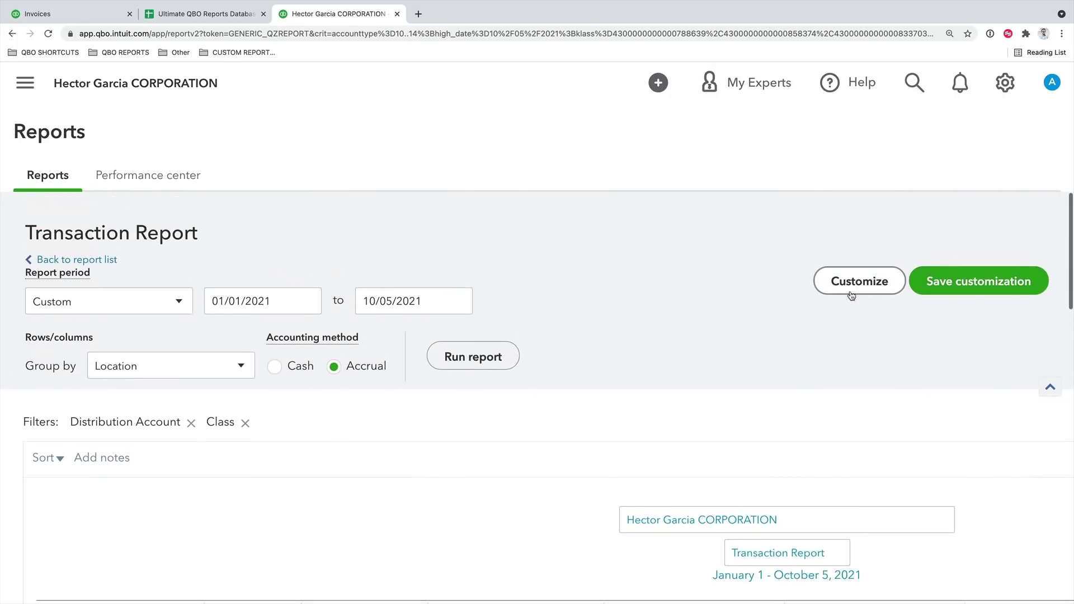
pyautogui.click(851, 289)
# - Set the Class filter to only Retail and Shopify and rerun the report
pyautogui.scroll(-12, 802, 379)
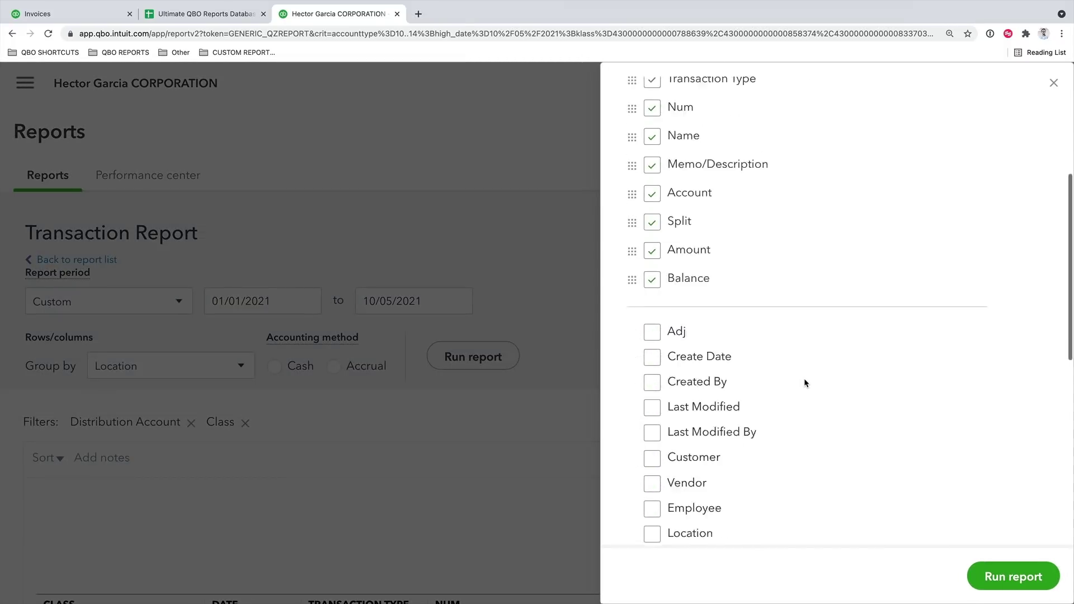
pyautogui.click(649, 490)
pyautogui.scroll(-5, 838, 414)
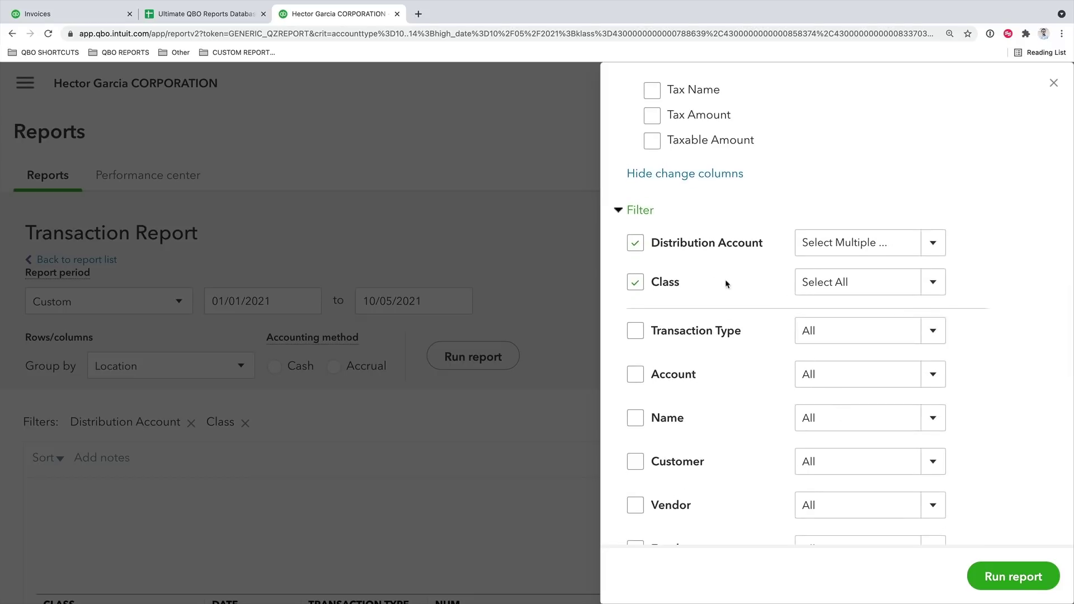
pyautogui.click(932, 282)
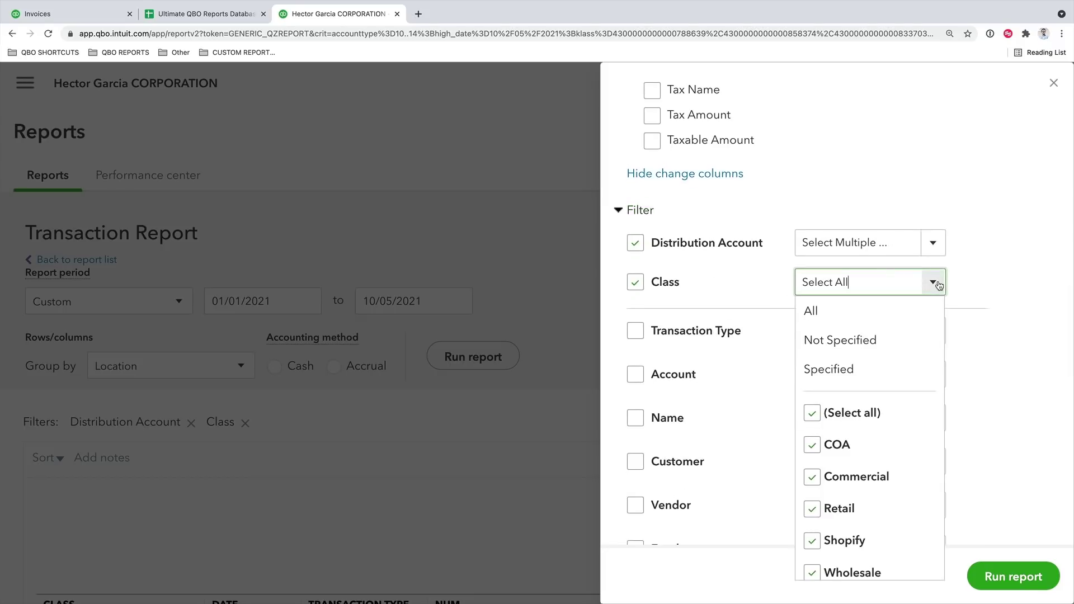
pyautogui.scroll(-1, 838, 416)
pyautogui.click(811, 403)
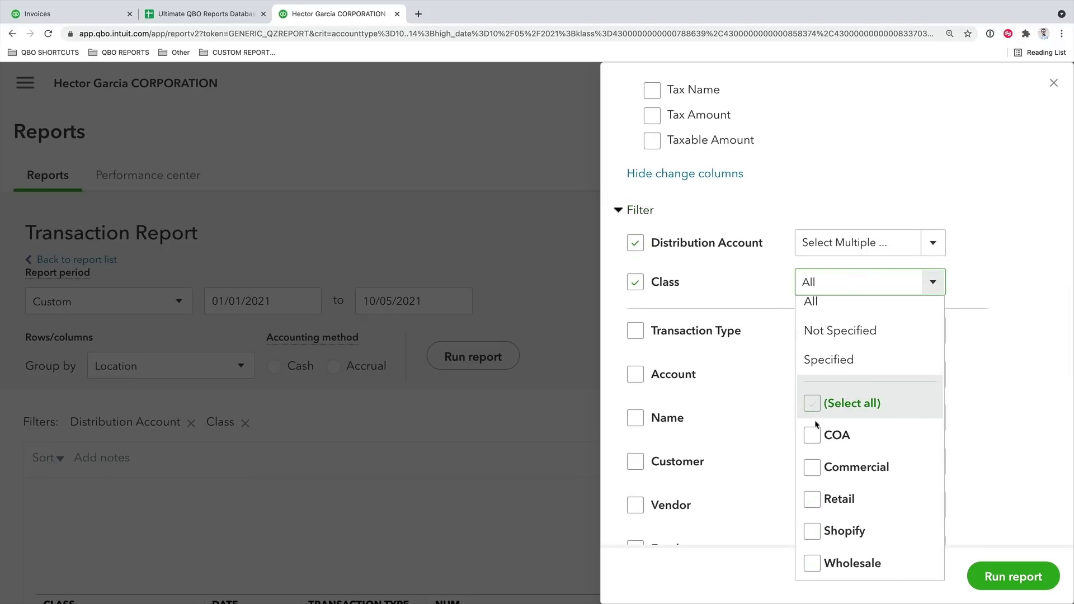
pyautogui.click(811, 499)
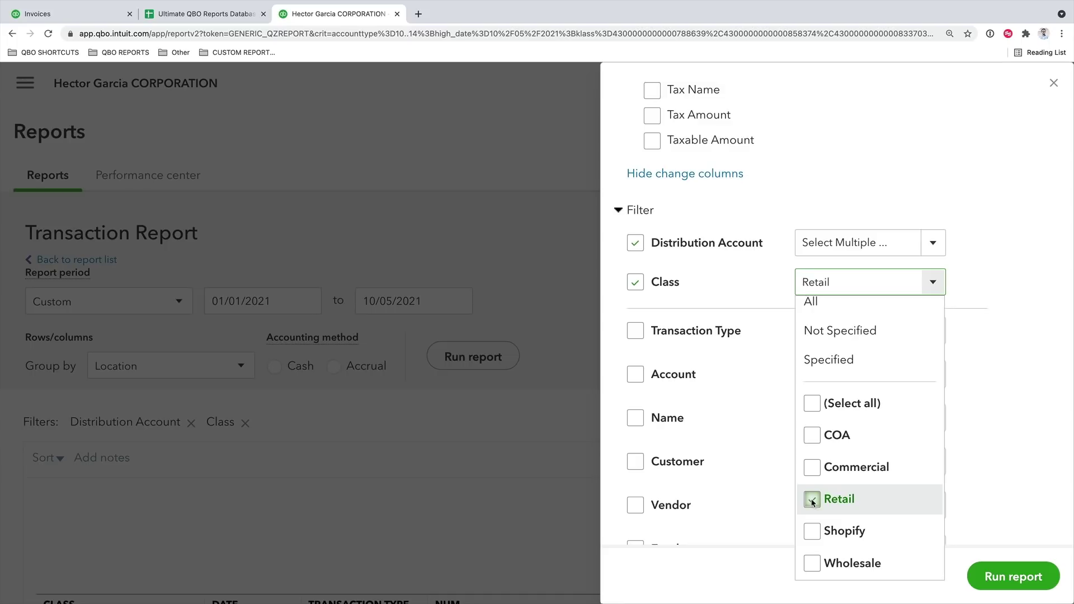
pyautogui.click(812, 531)
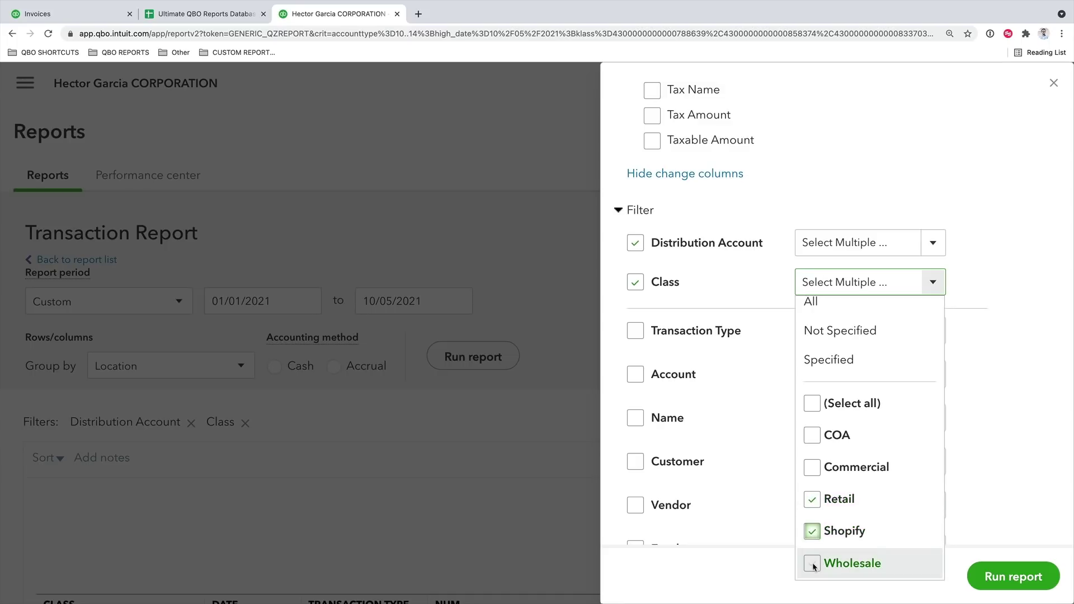
pyautogui.click(1012, 576)
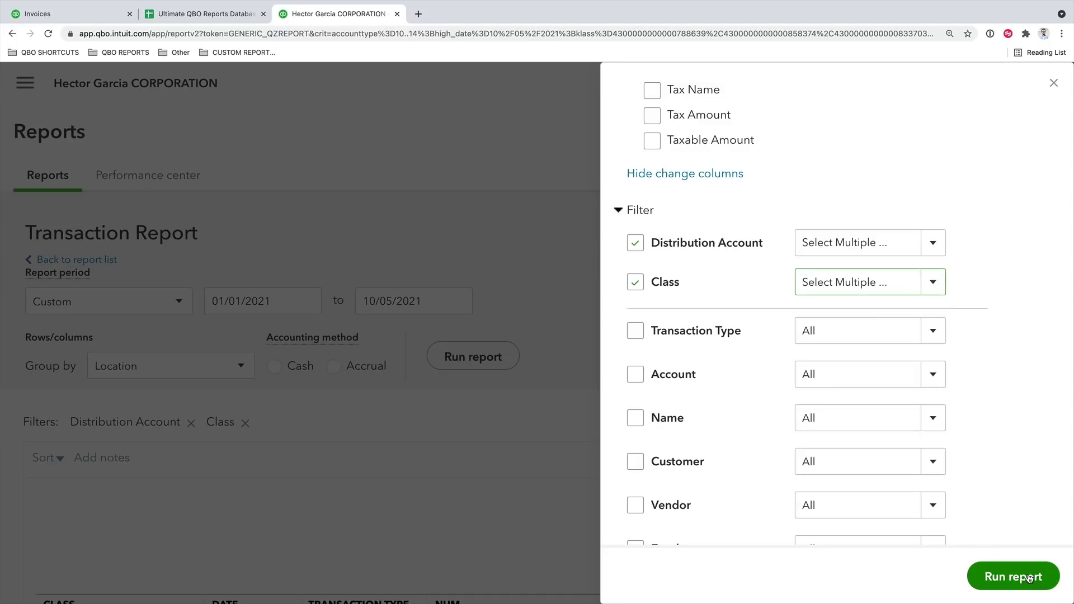
pyautogui.scroll(-3, 582, 335)
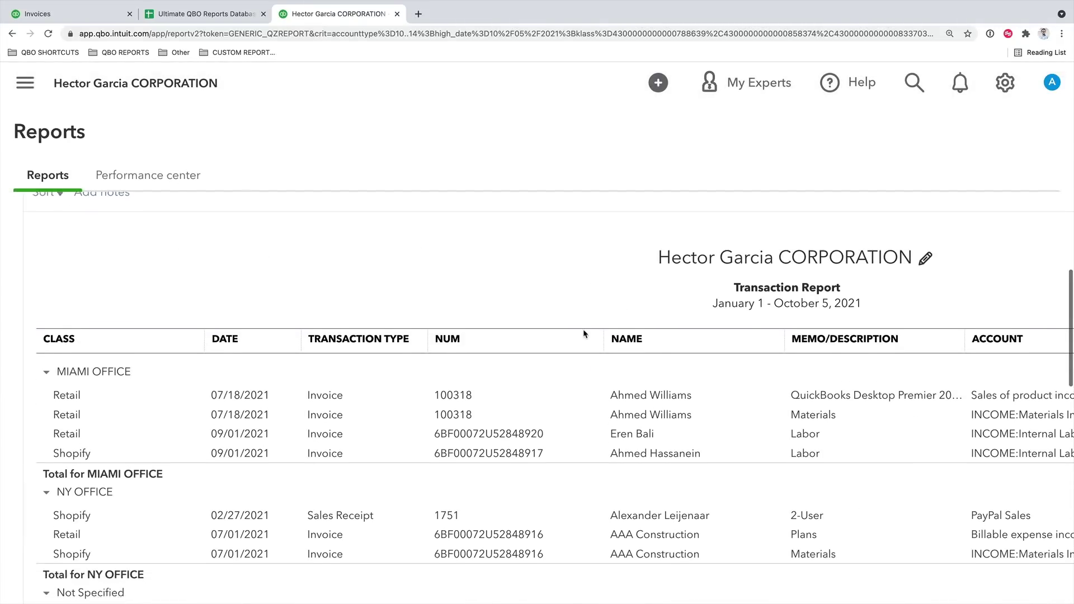
pyautogui.scroll(-1, 578, 337)
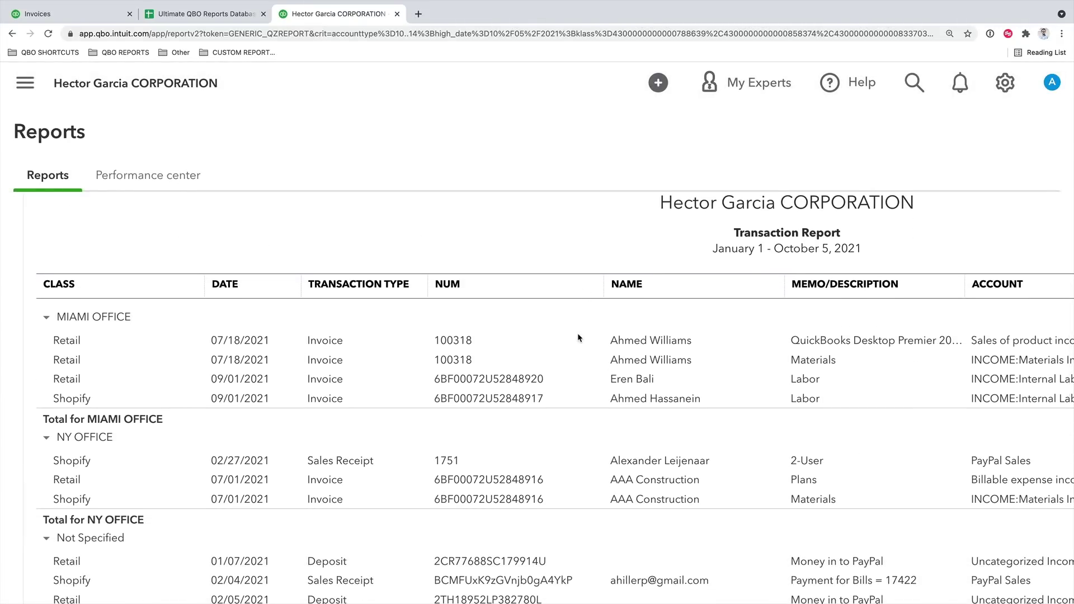
pyautogui.scroll(-3, 570, 327)
pyautogui.scroll(3, 570, 327)
pyautogui.hscroll(10, 701, 355)
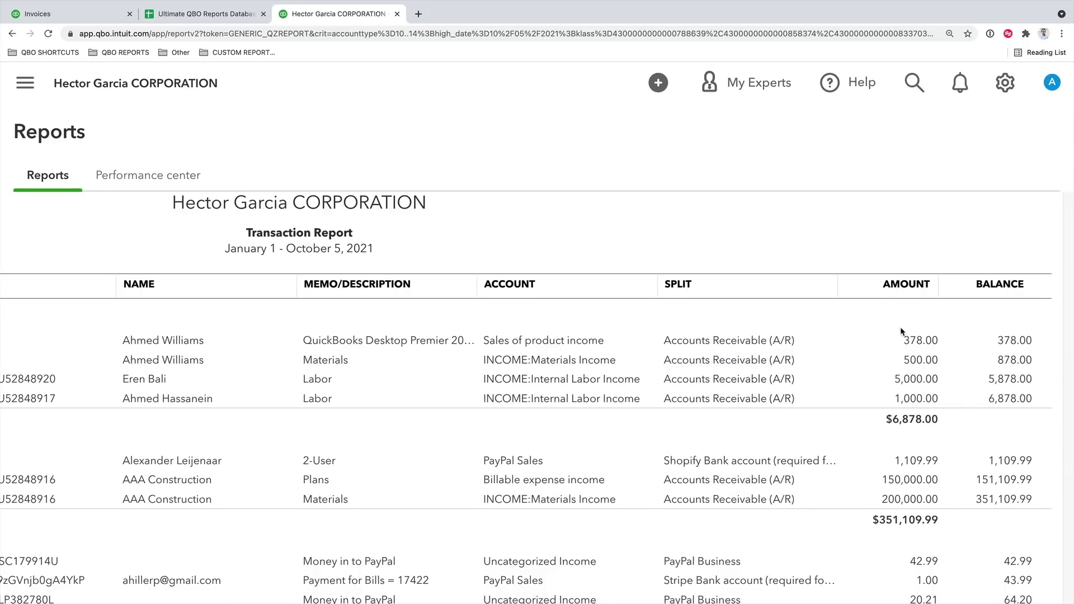
pyautogui.hscroll(-10, 900, 330)
pyautogui.hscroll(10, 900, 331)
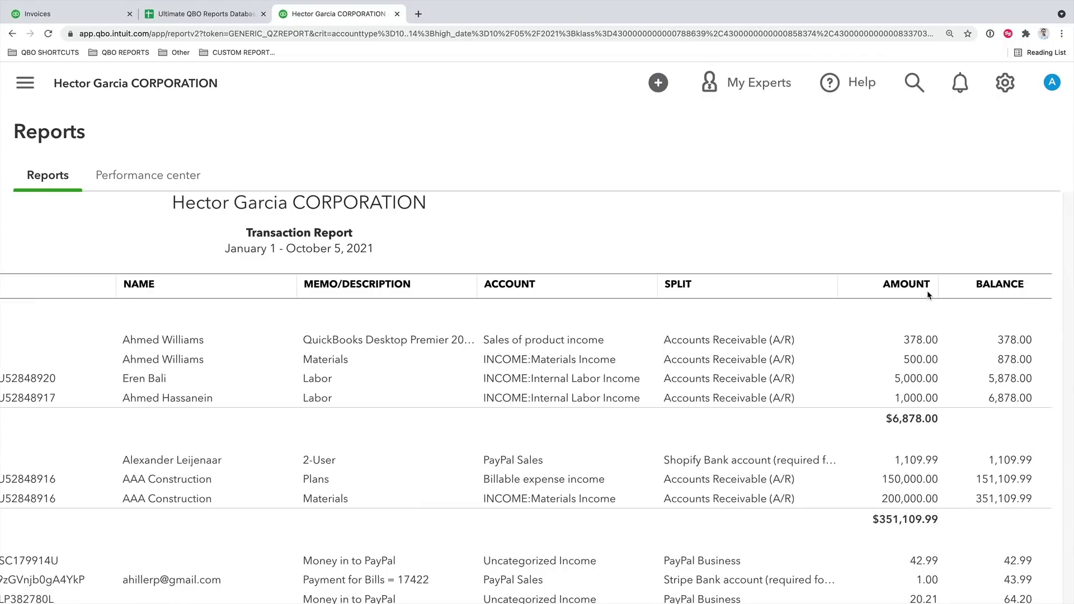
pyautogui.hscroll(-10, 927, 295)
pyautogui.hscroll(10, 927, 295)
pyautogui.scroll(2, 927, 295)
pyautogui.scroll(3, 927, 294)
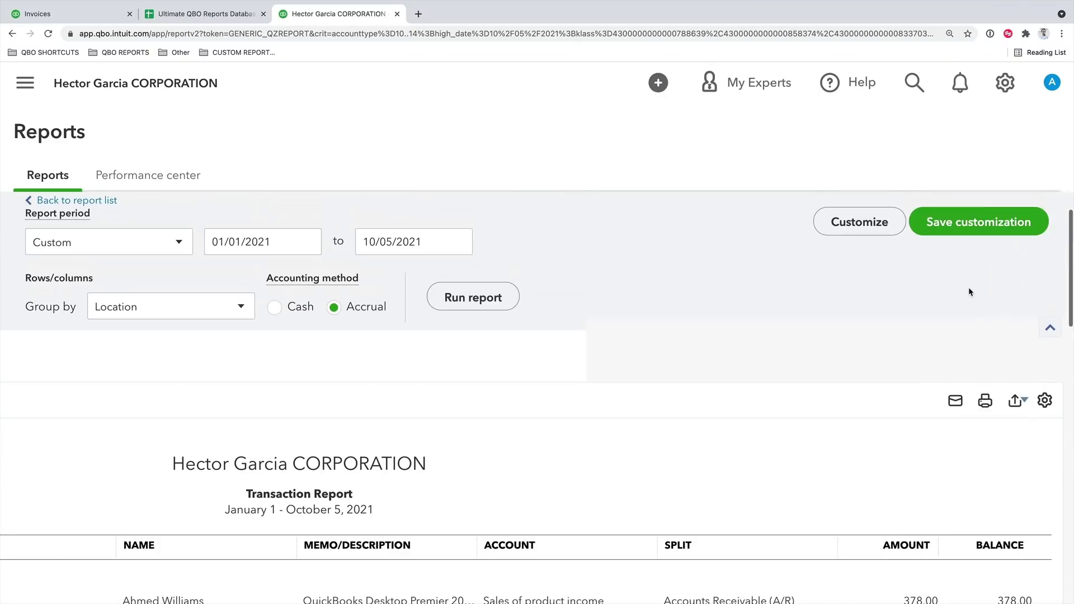
# - Hide the Memo/Description, Account, Balance, Transaction Type and Split columns
pyautogui.click(1044, 400)
pyautogui.scroll(-1, 895, 434)
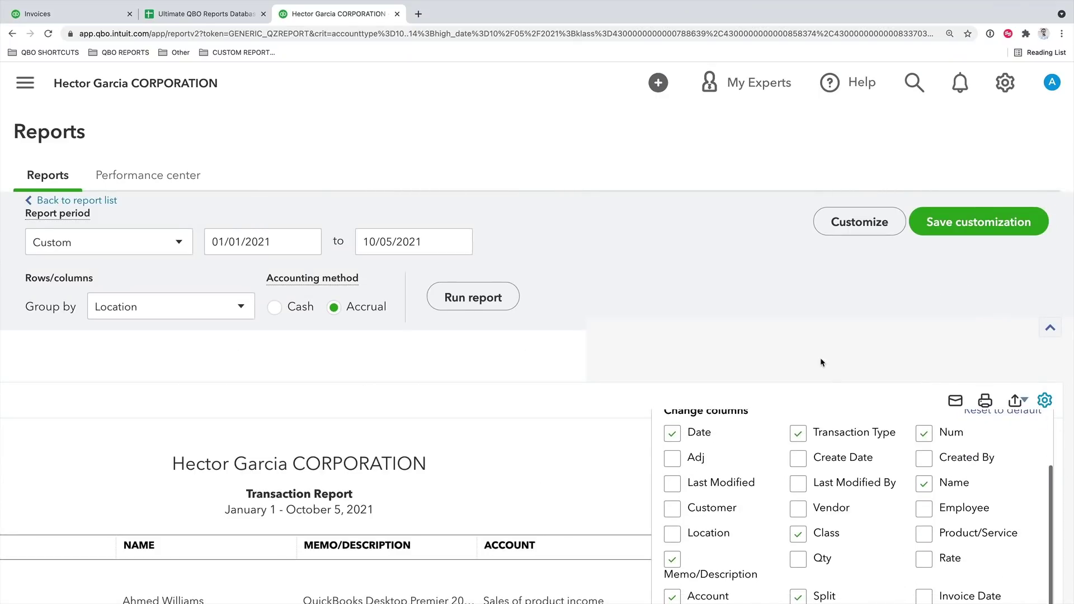
pyautogui.scroll(-3, 821, 363)
pyautogui.click(674, 426)
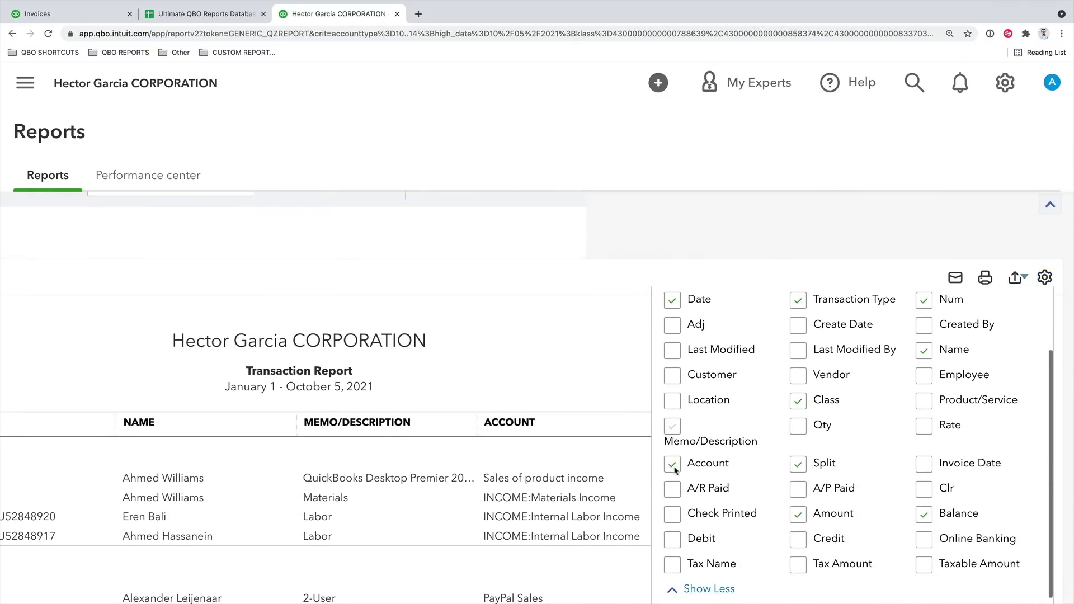
pyautogui.click(672, 465)
pyautogui.click(923, 514)
pyautogui.scroll(-1, 873, 504)
pyautogui.scroll(3, 873, 504)
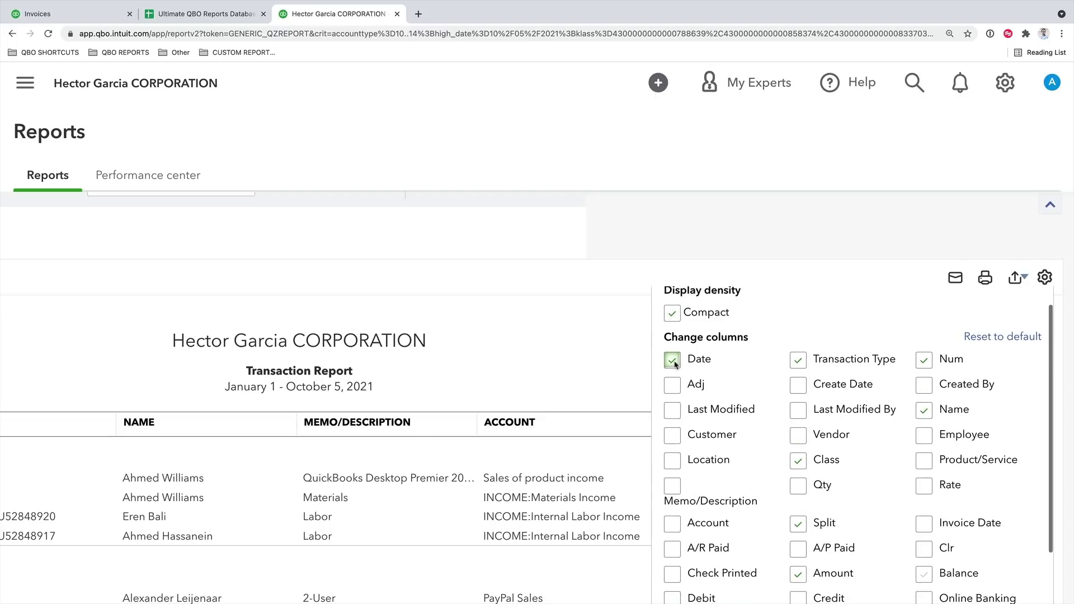
pyautogui.click(798, 361)
pyautogui.scroll(-2, 798, 461)
pyautogui.click(798, 444)
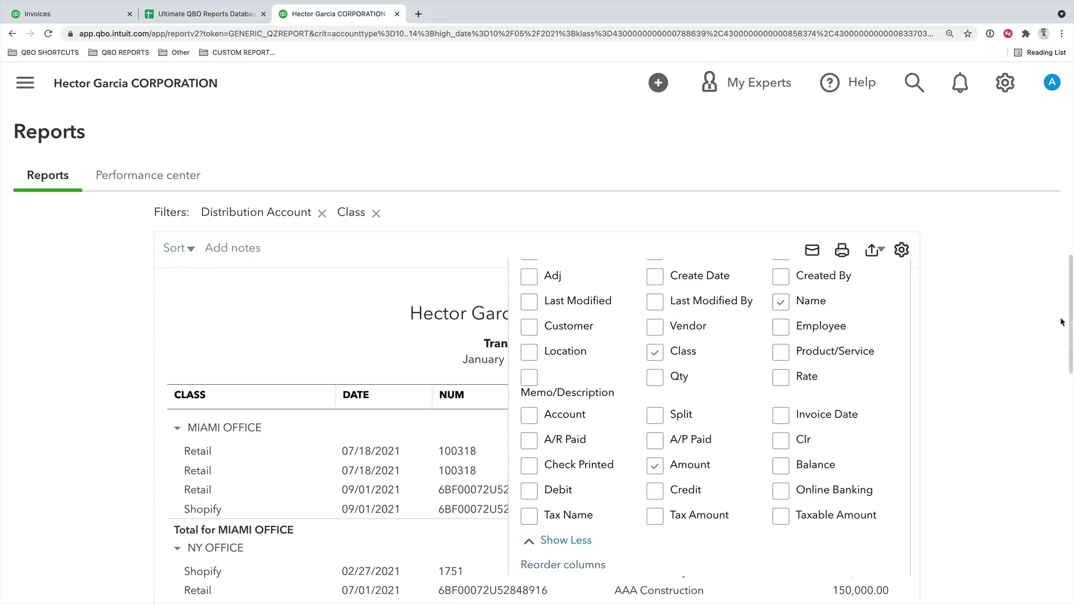
pyautogui.click(1008, 330)
# - Collapse the MIAMI OFFICE and NY OFFICE groups to totals and return to the report list
pyautogui.scroll(-4, 985, 346)
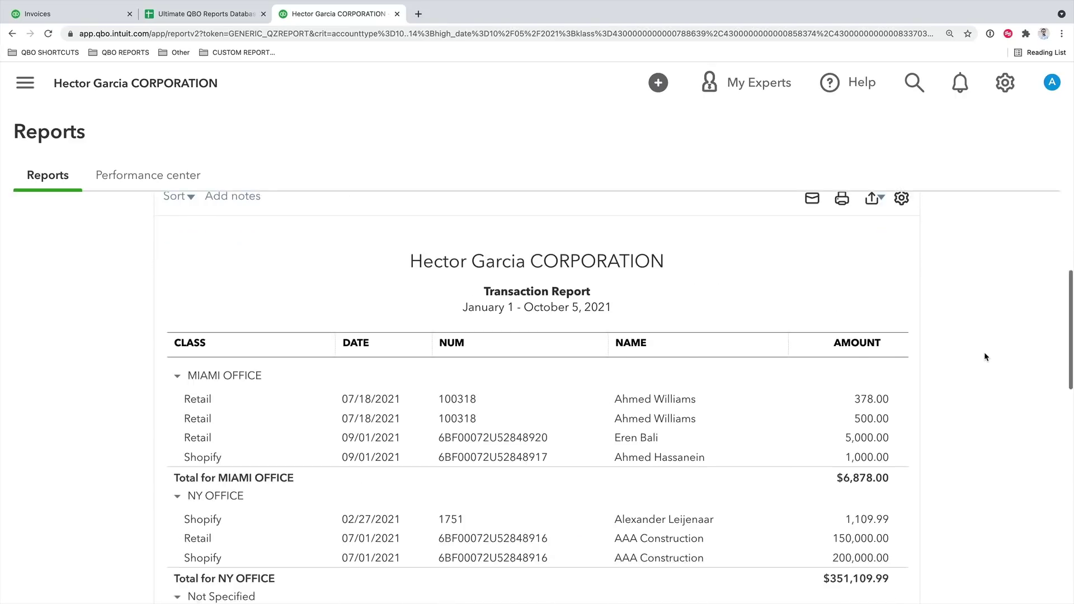
pyautogui.scroll(2, 982, 352)
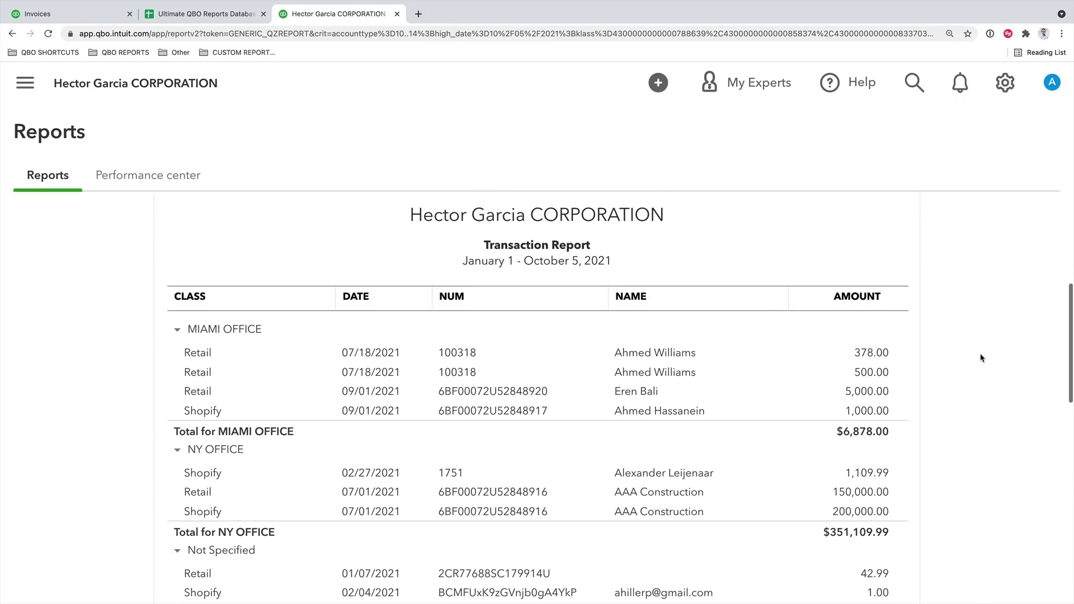
pyautogui.click(177, 330)
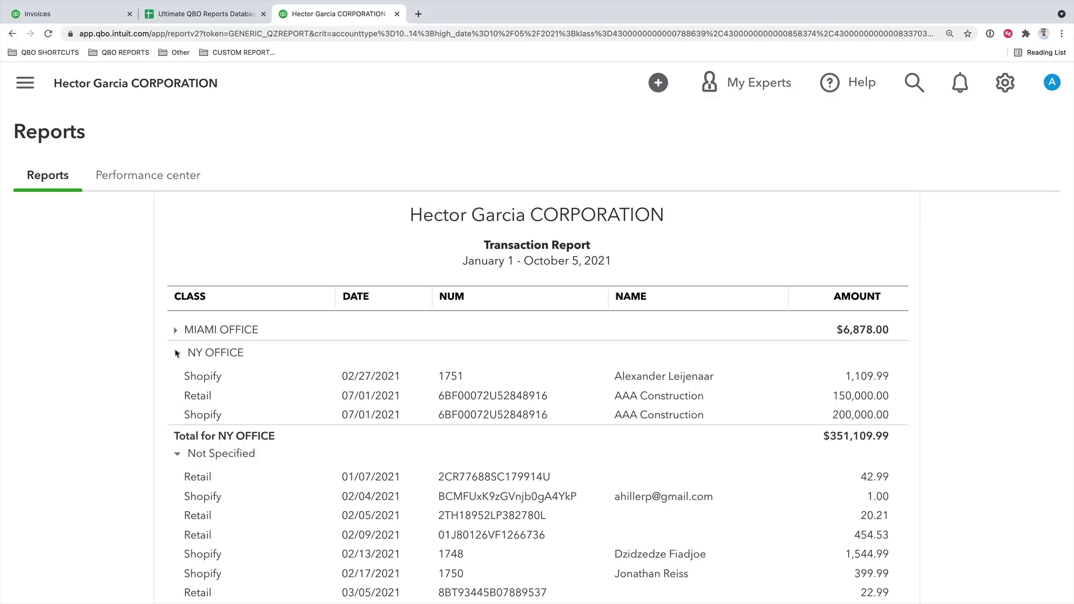
pyautogui.click(177, 354)
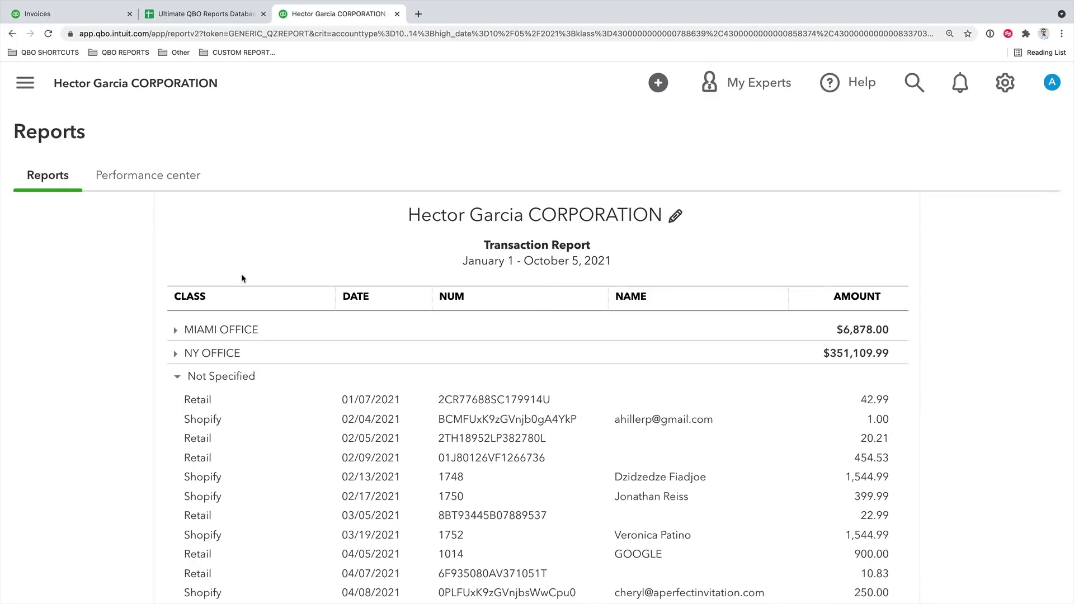
pyautogui.scroll(5, 240, 274)
pyautogui.click(85, 262)
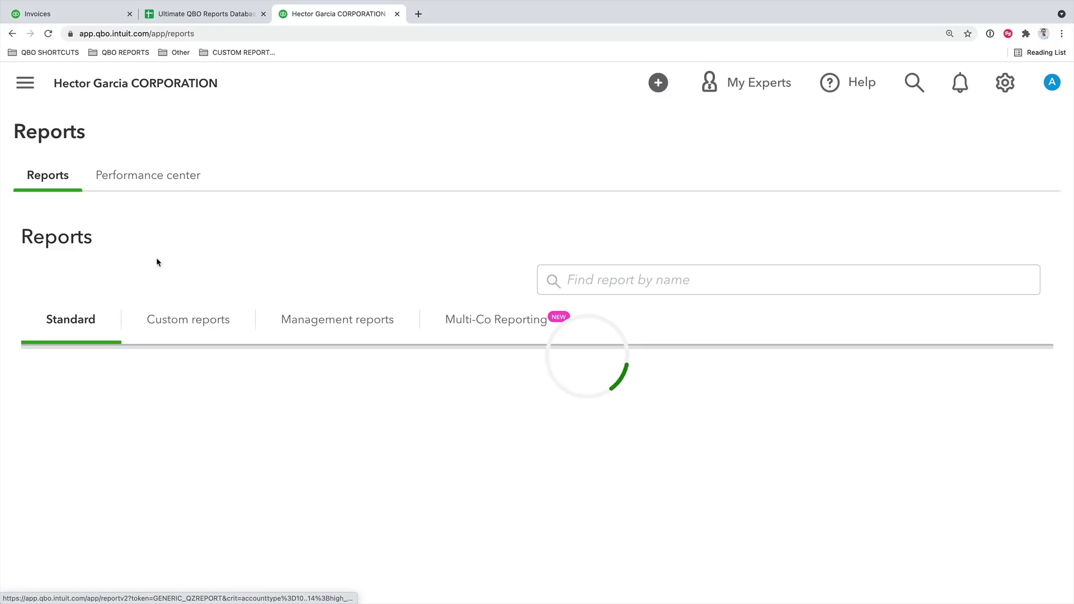
# - Search 'loca' and open Profit and Loss by Location for January 1 – October 5, 2021
pyautogui.click(652, 280)
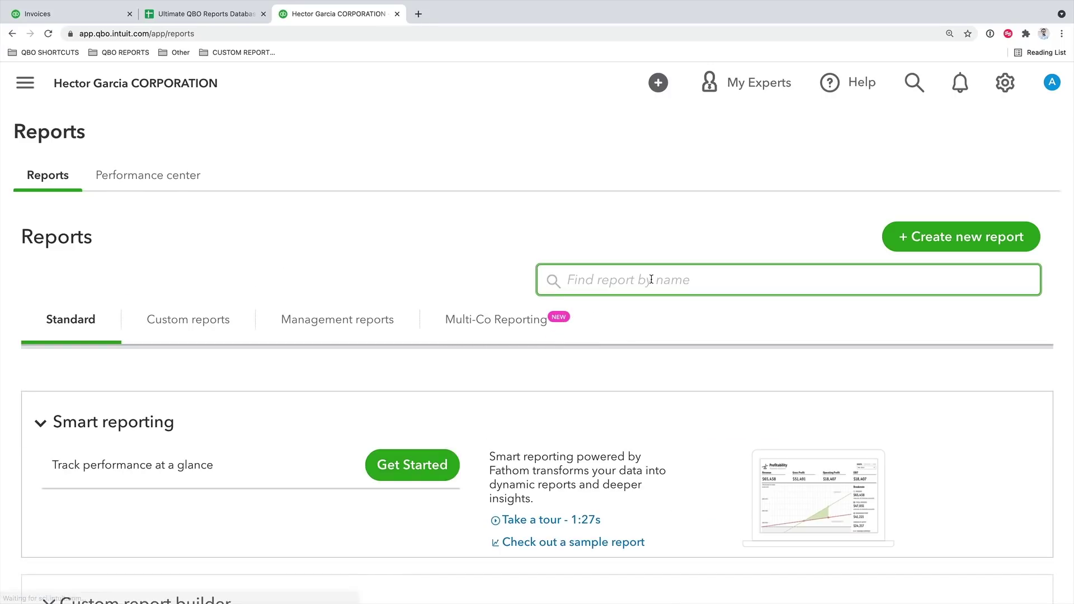
pyautogui.write('loca')
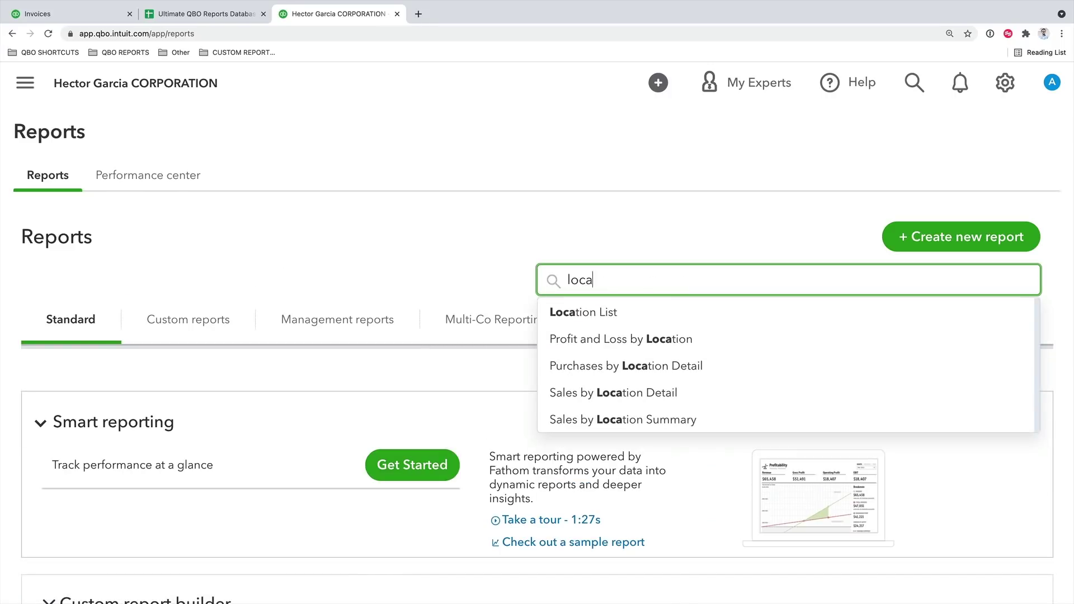
pyautogui.click(630, 338)
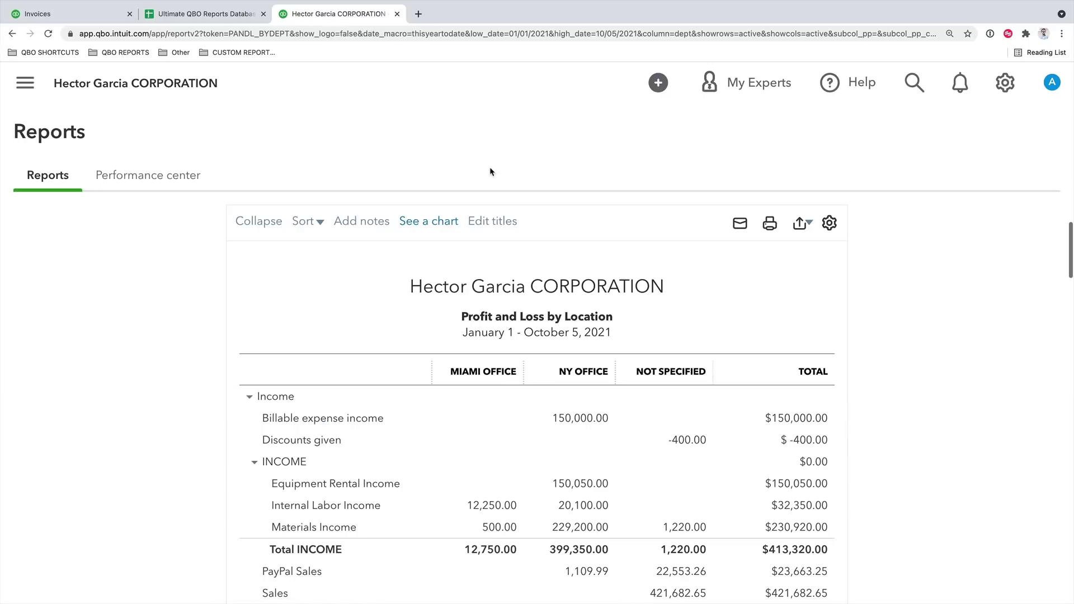
pyautogui.scroll(-2, 864, 386)
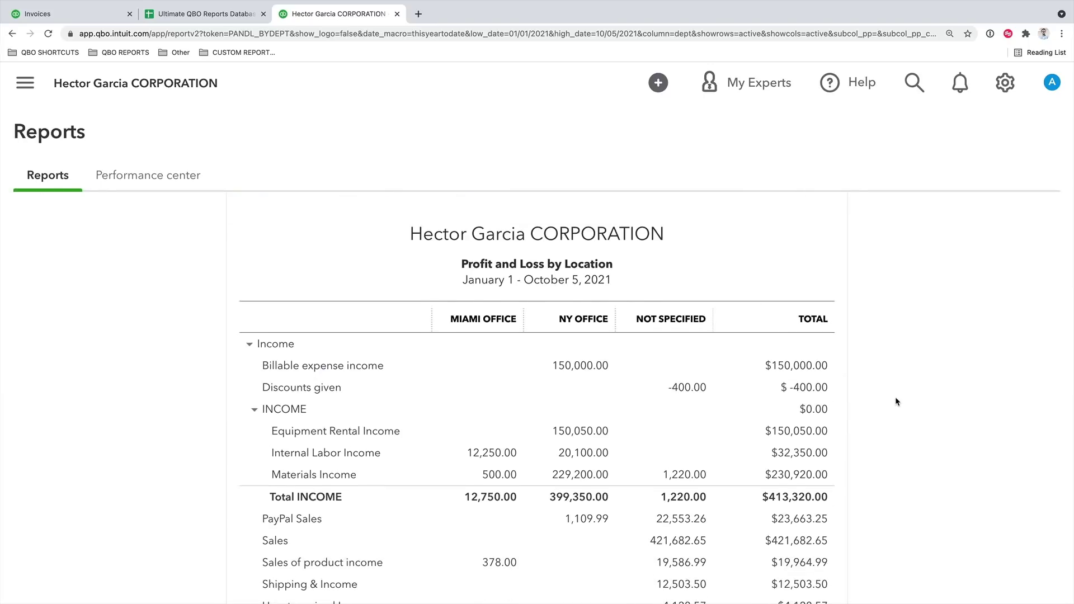
pyautogui.scroll(-1, 935, 403)
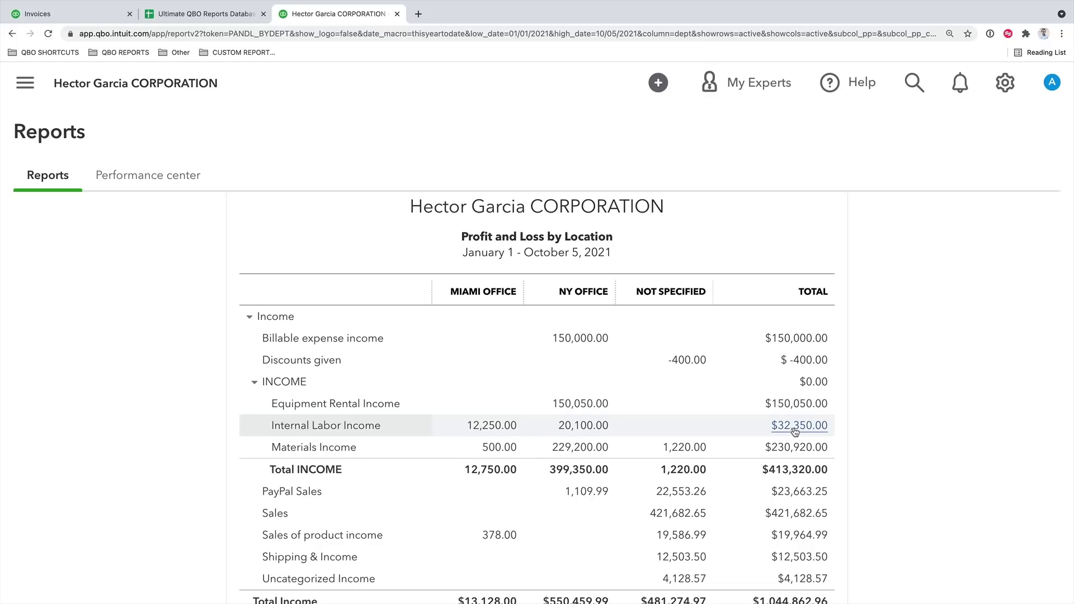
# - Open sales receipt 1756 behind the -400.00 Not Specified discount and set its location to MIAMI OFFICE
pyautogui.click(691, 364)
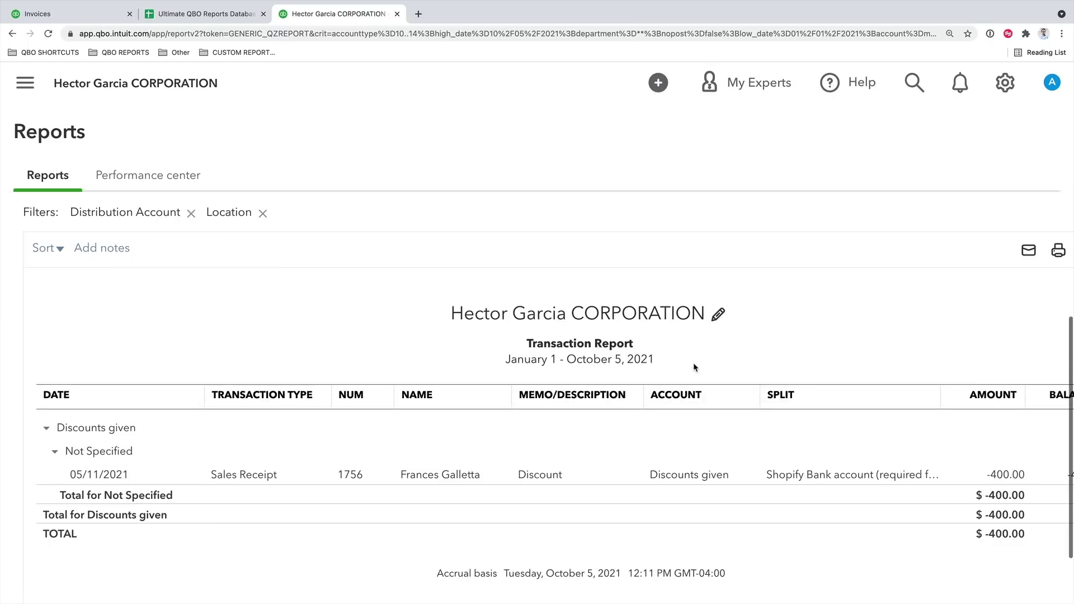
pyautogui.click(260, 473)
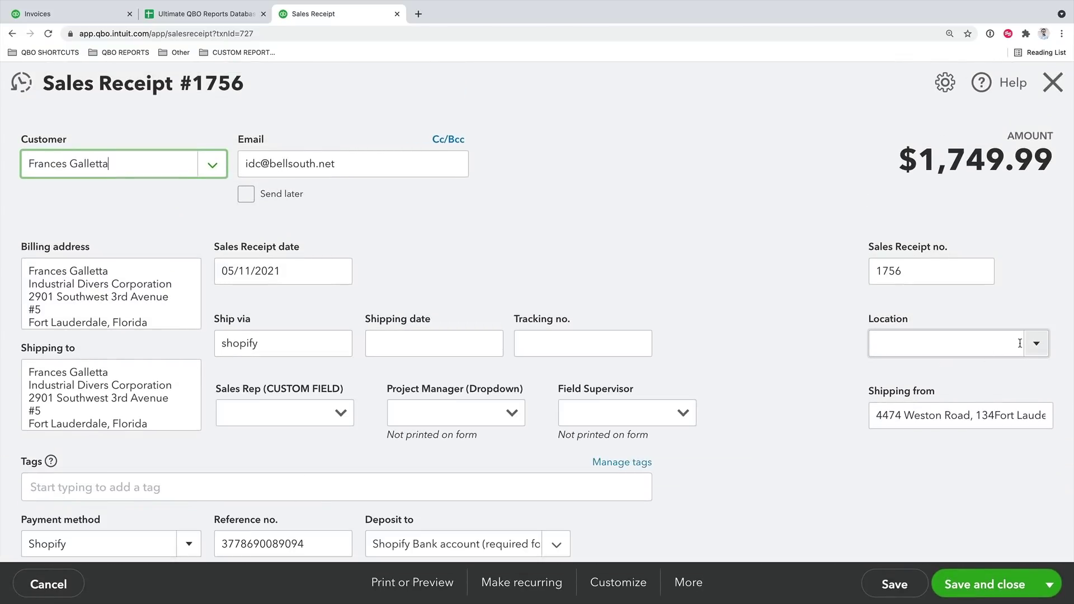
pyautogui.click(1042, 344)
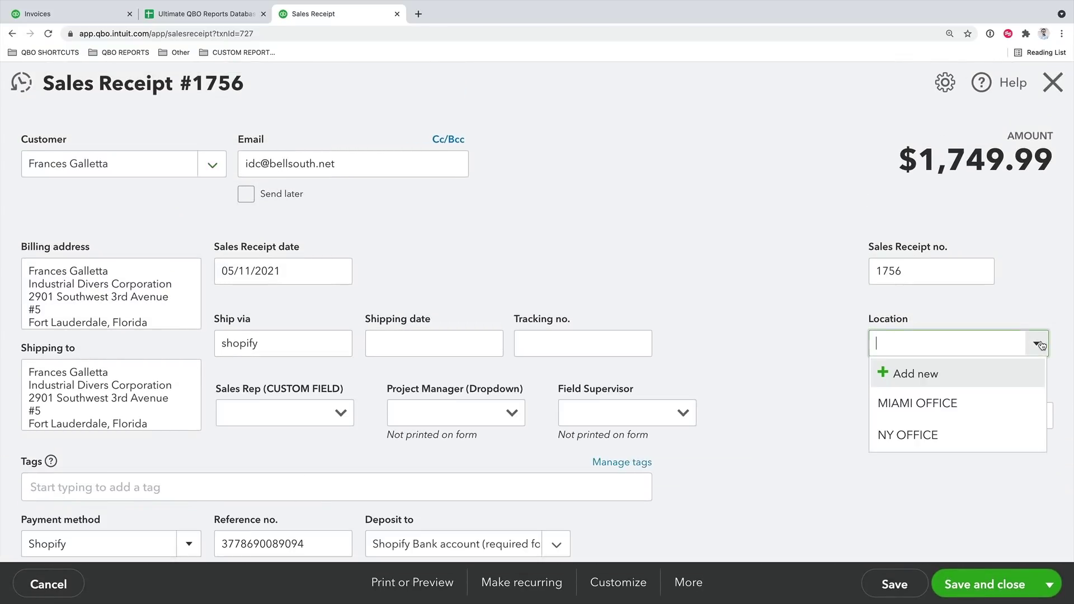
pyautogui.click(917, 403)
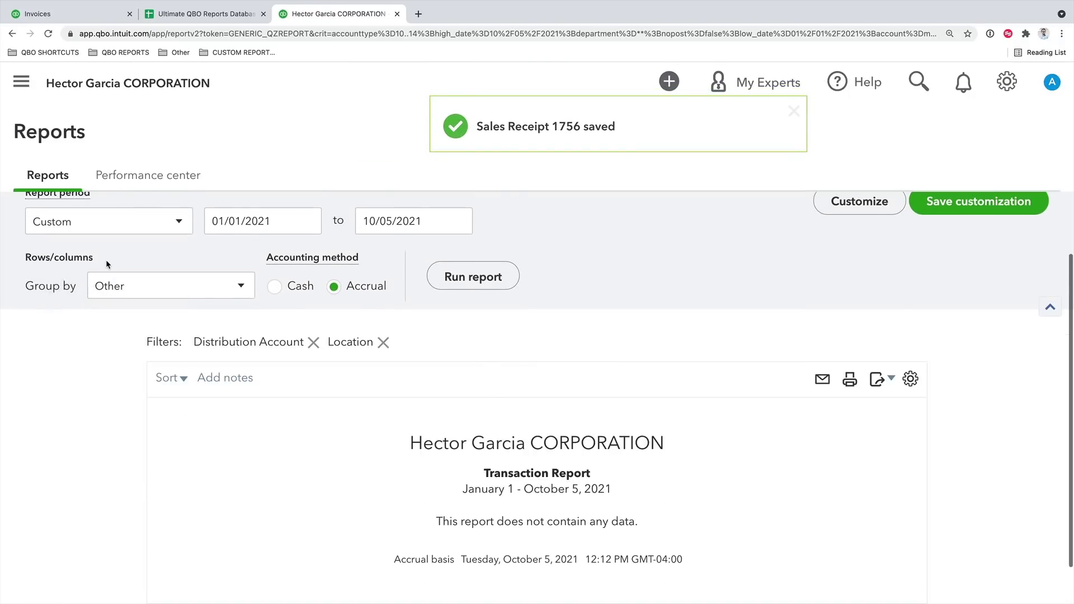
pyautogui.click(110, 260)
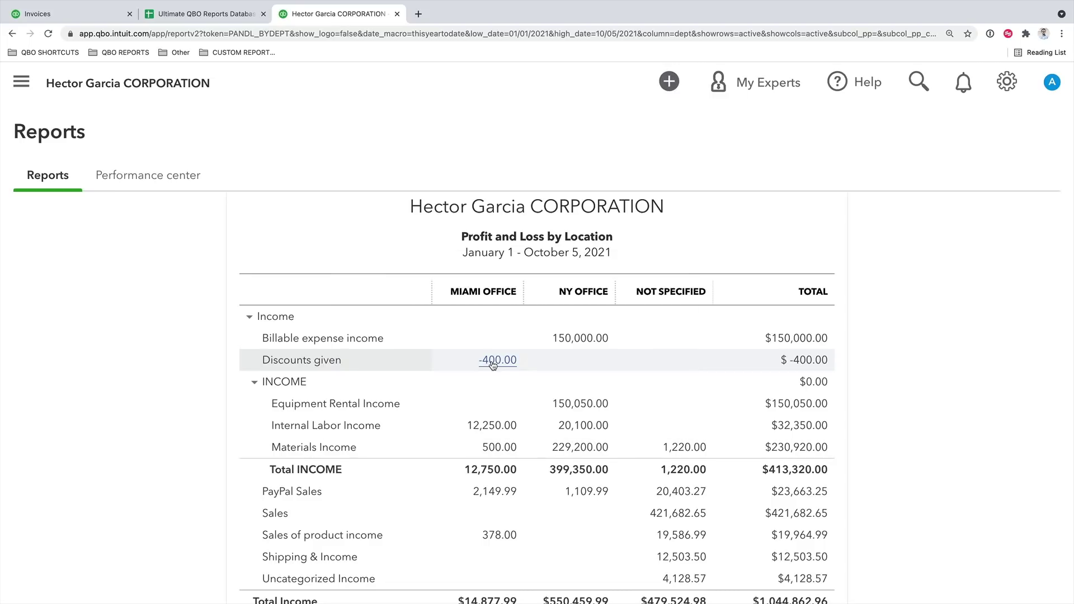
# - Scroll through Profit and Loss by Location to check MIAMI OFFICE's $14,877.99 Total Income
pyautogui.scroll(-1, 492, 364)
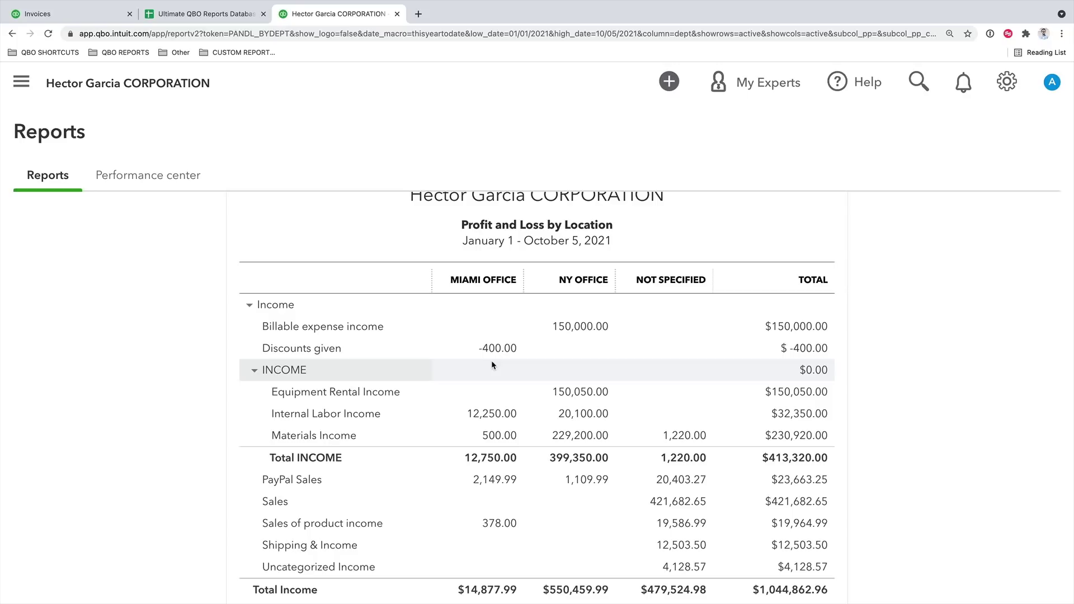
pyautogui.scroll(-1, 610, 403)
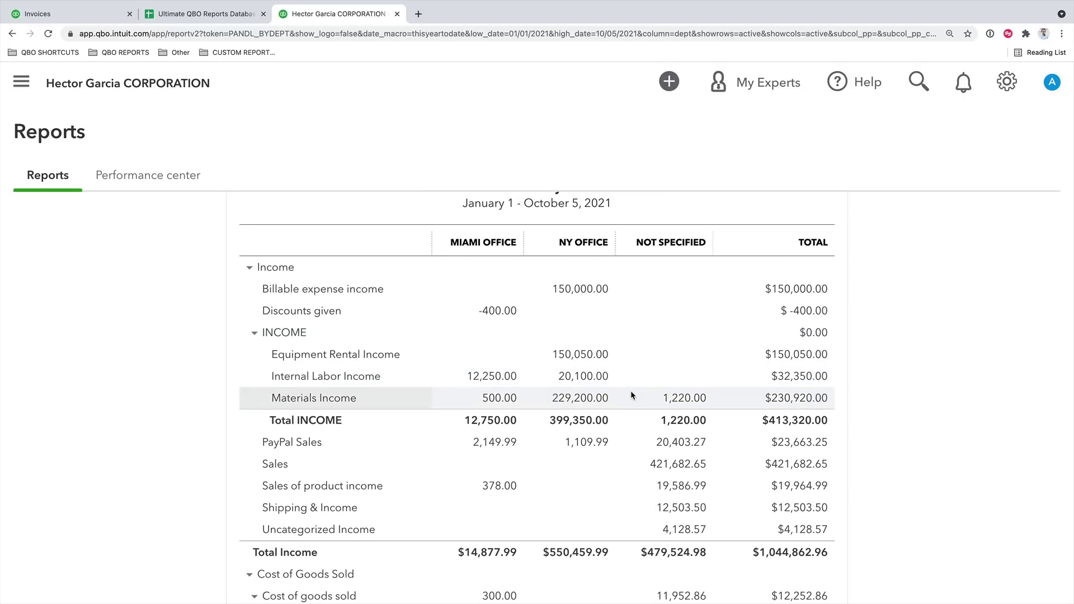
pyautogui.scroll(2, 985, 367)
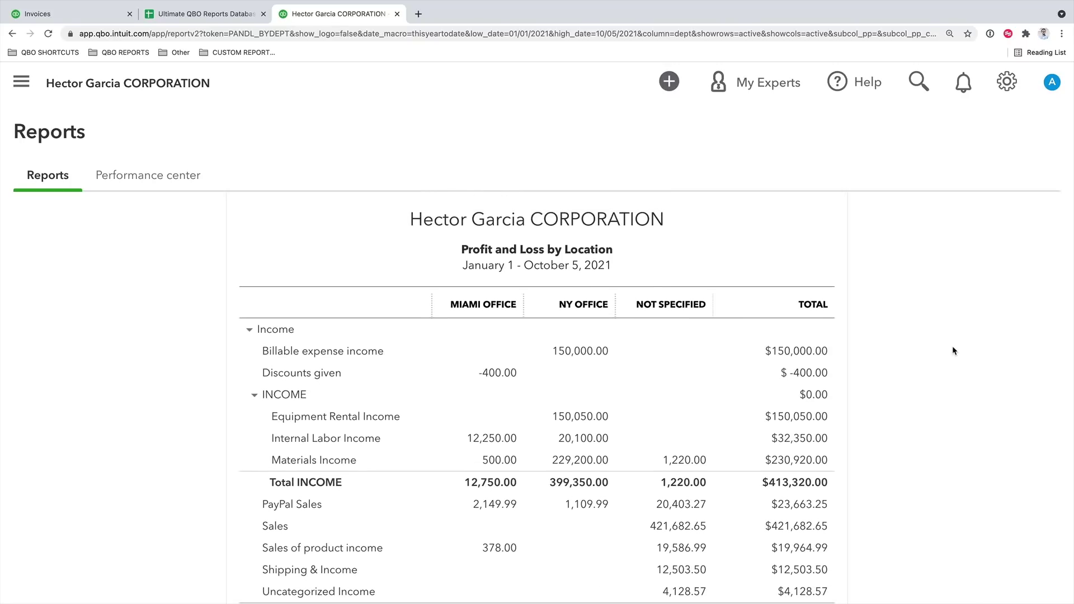
pyautogui.scroll(6, 954, 347)
pyautogui.scroll(1, 958, 346)
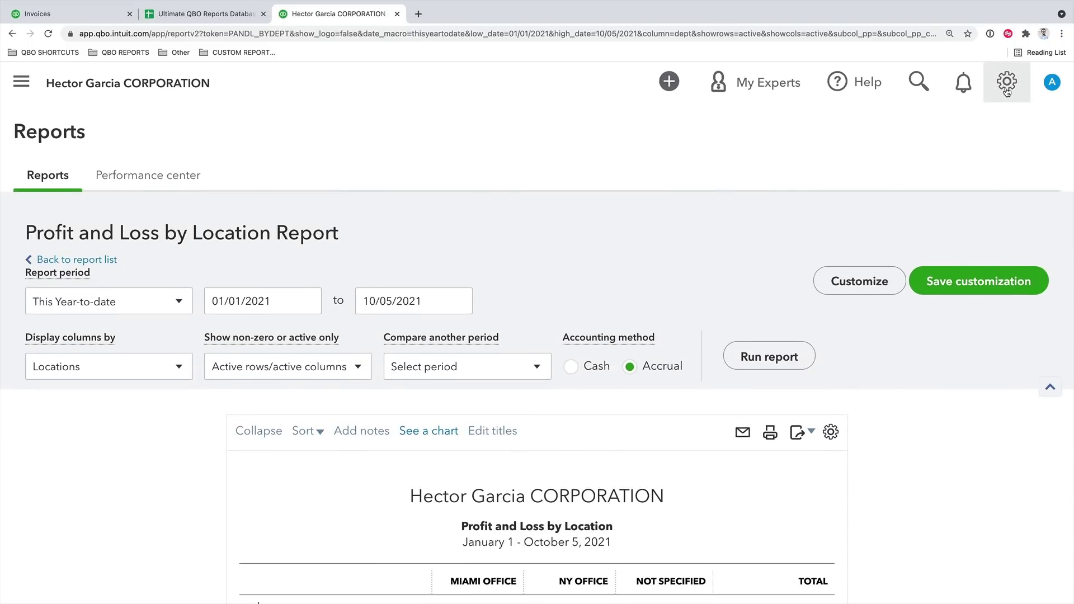
# - Go to the Tags page from the settings menu
pyautogui.click(1006, 85)
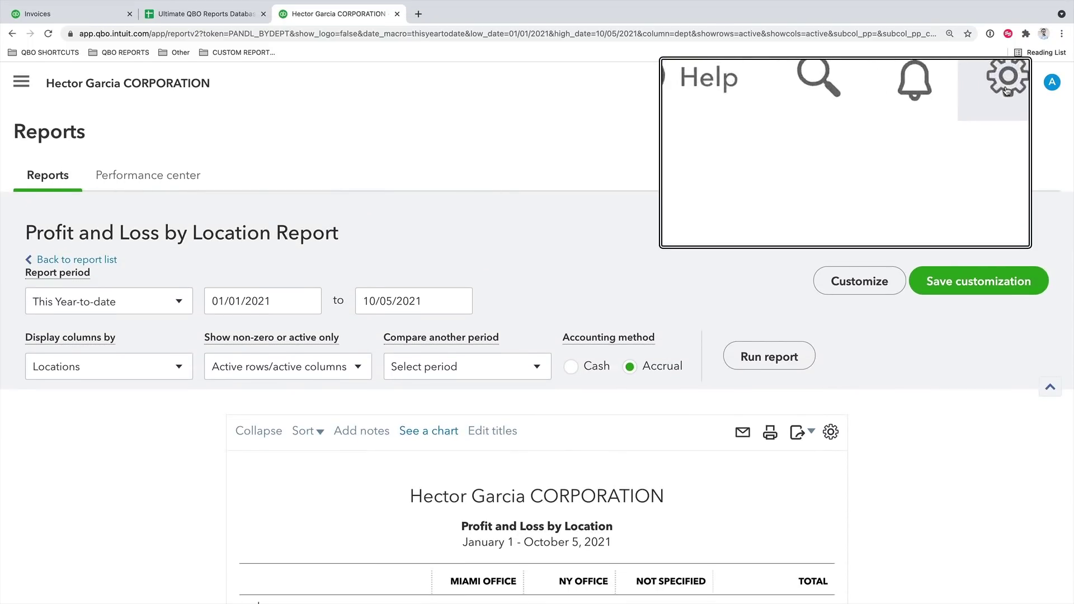
pyautogui.click(1006, 85)
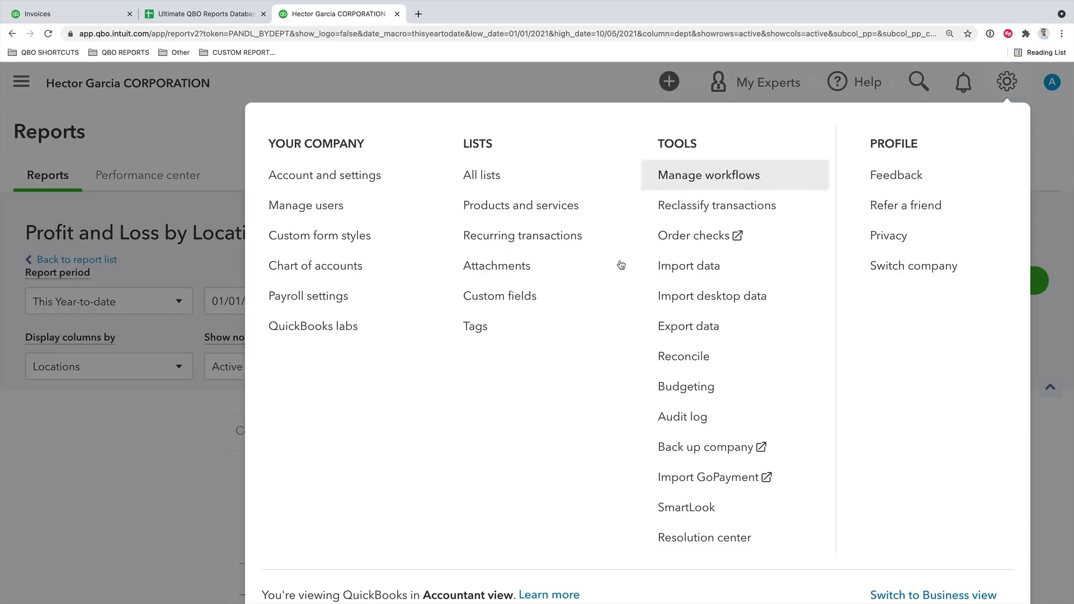
pyautogui.click(486, 325)
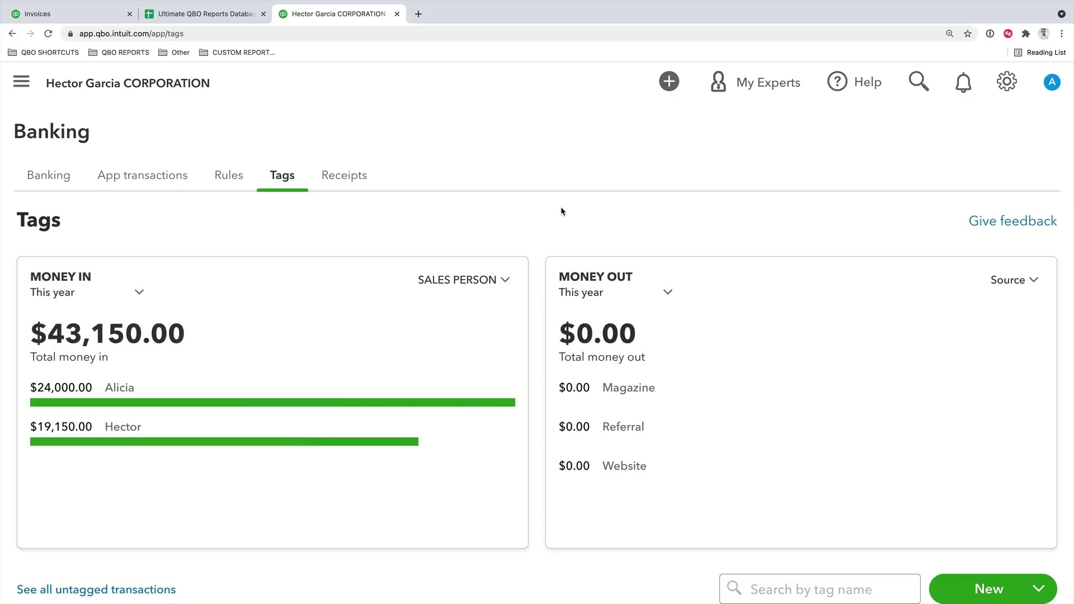
pyautogui.scroll(-2, 584, 207)
pyautogui.scroll(2, 592, 211)
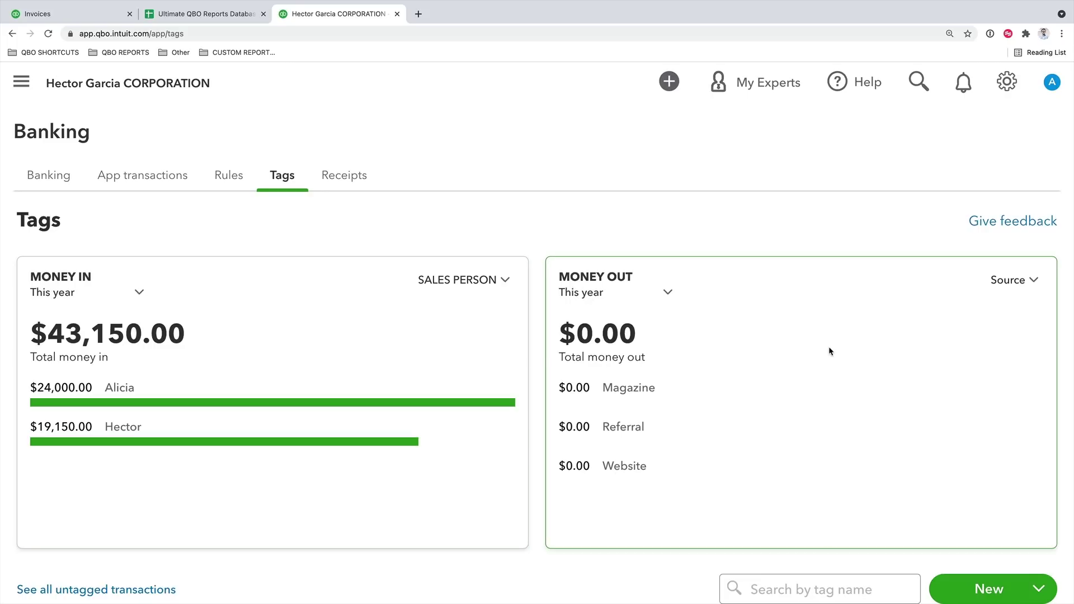
# - Group money in by Ready to Ship, SUPERVISOR, Pickup vs. Delivery, then finally Source tags
pyautogui.click(494, 281)
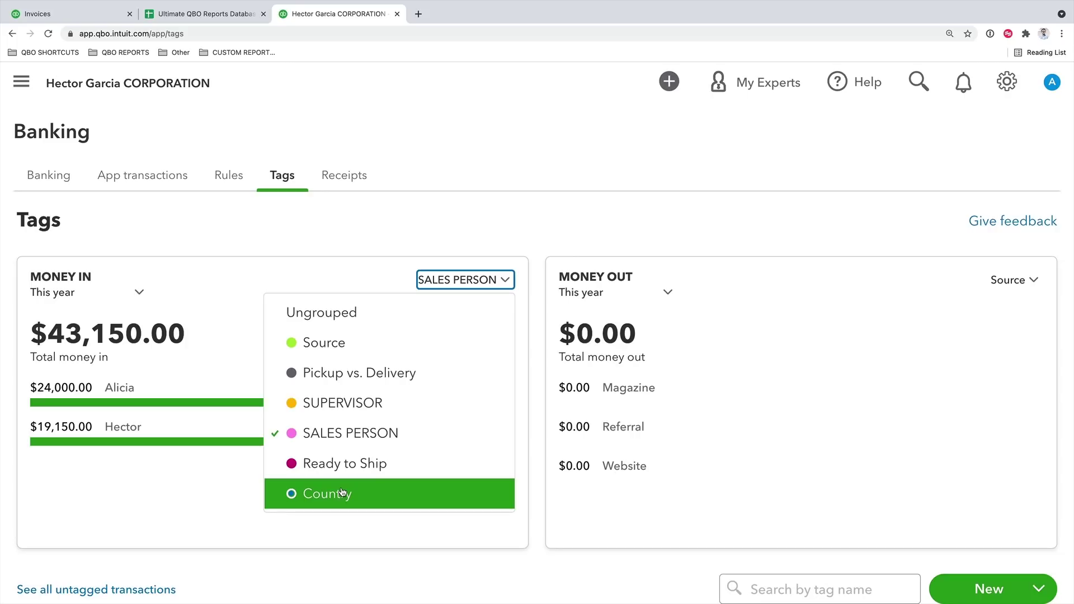
pyautogui.click(344, 464)
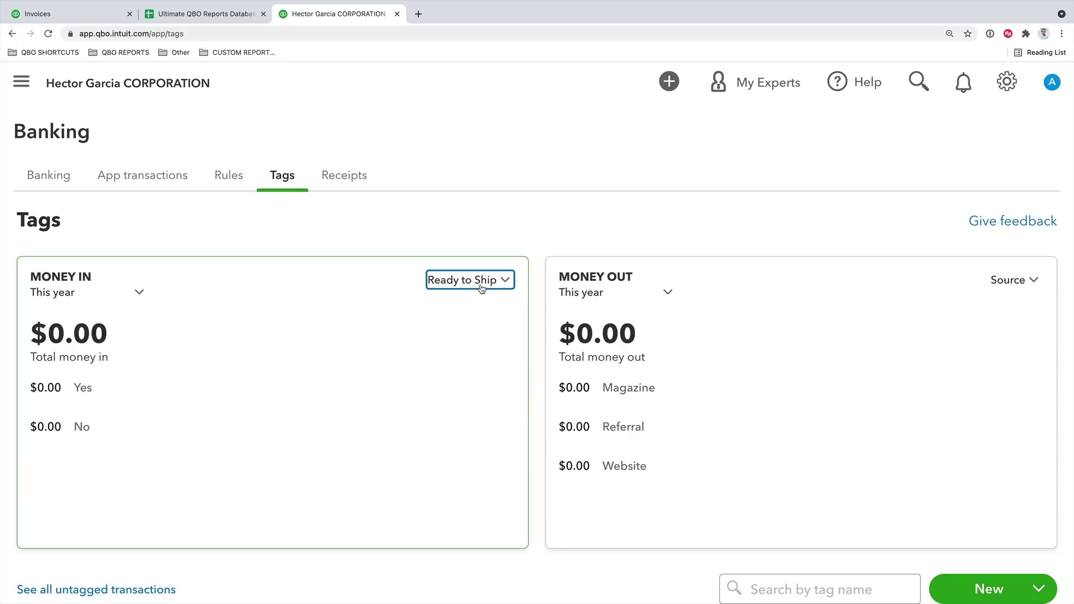
pyautogui.click(460, 284)
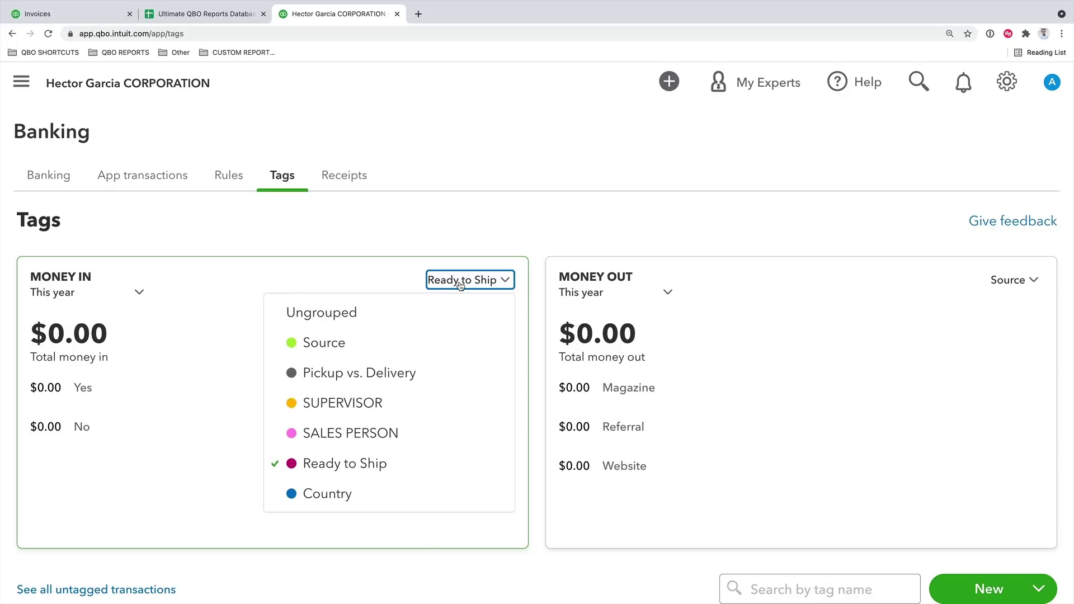
pyautogui.click(338, 404)
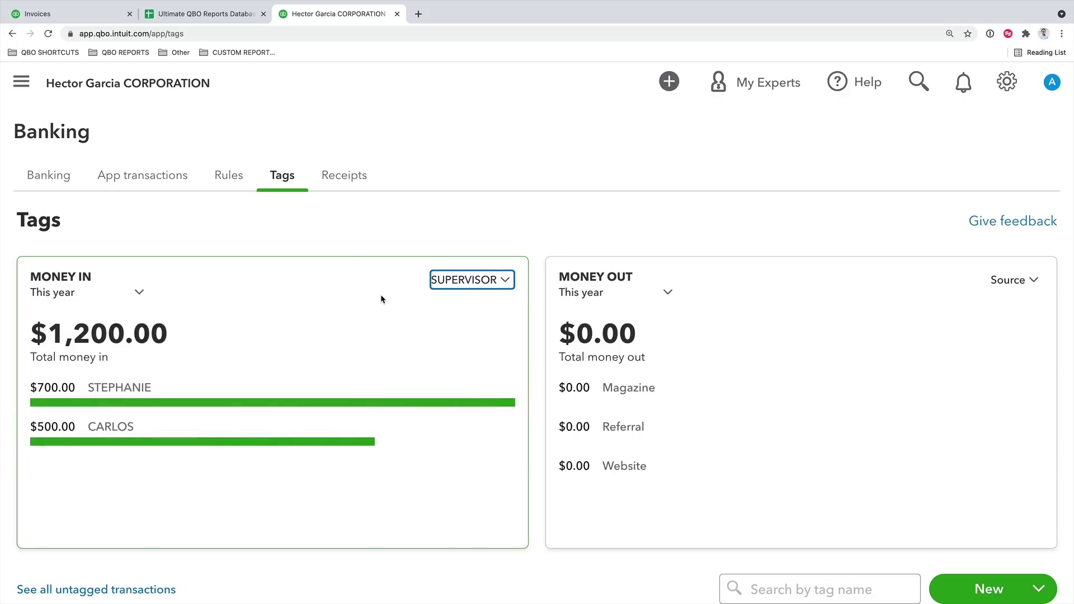
pyautogui.click(475, 283)
pyautogui.click(358, 373)
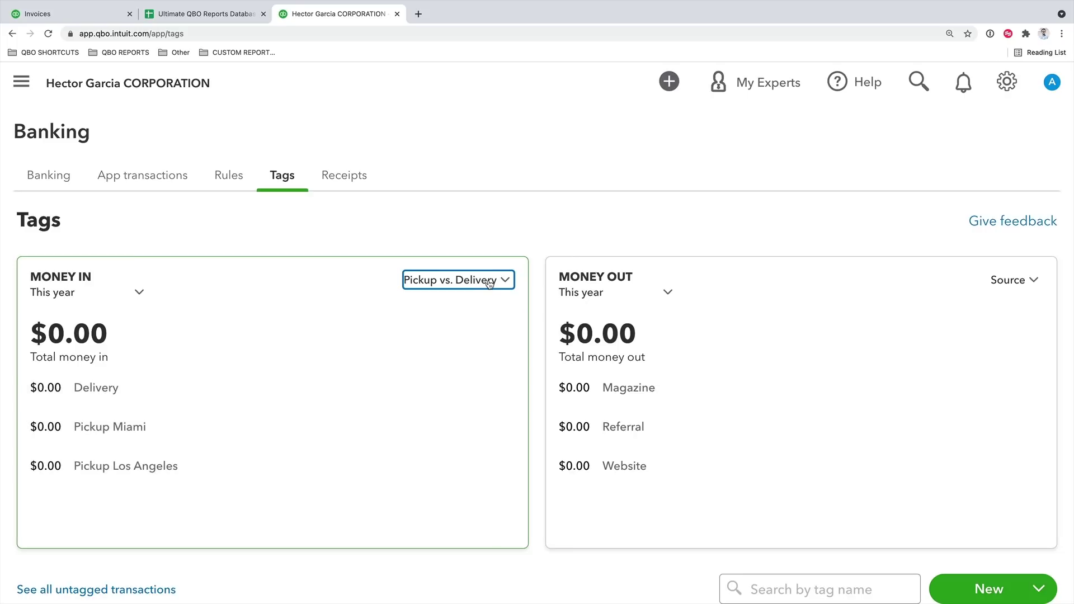
pyautogui.press('Return')
pyautogui.press('Up')
pyautogui.press('Return')
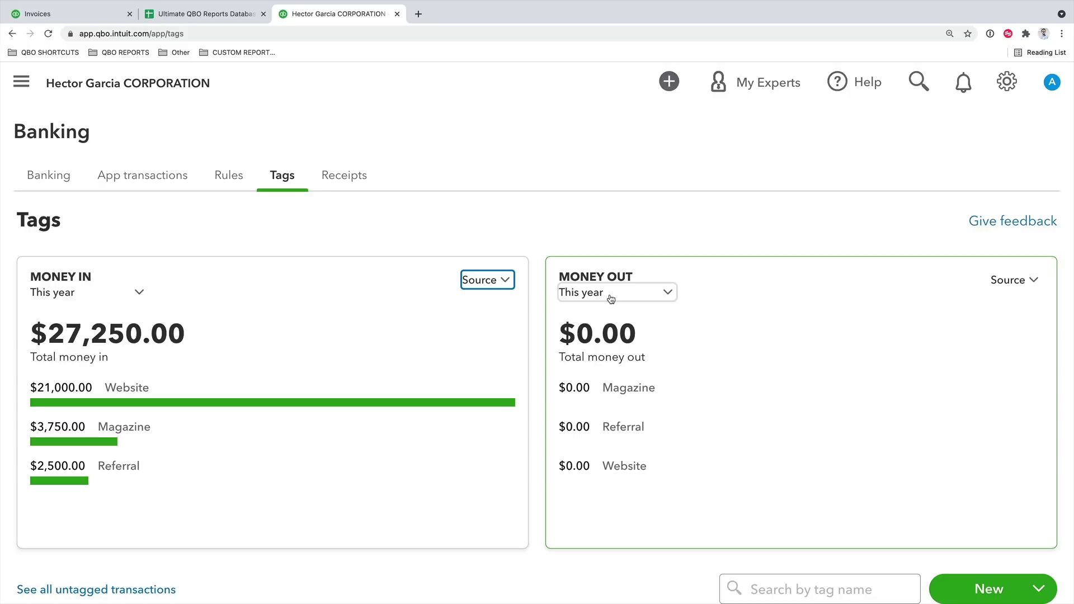
# - Expand Country (5) in the tags table to show Canada, MEXICO, Other, Spain and USA
pyautogui.scroll(-4, 504, 327)
pyautogui.scroll(-3, 502, 325)
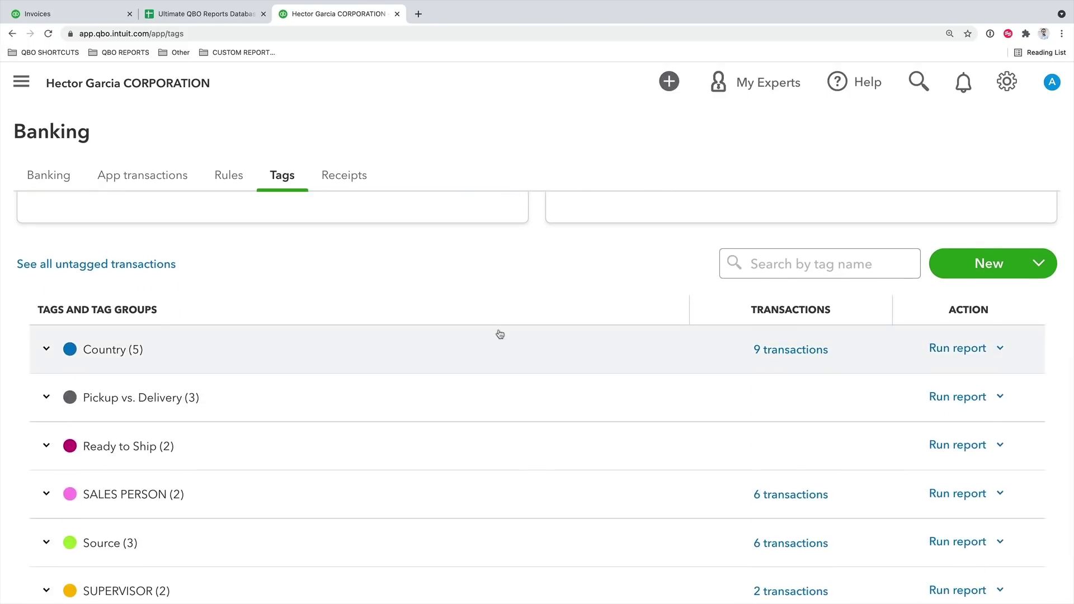
pyautogui.scroll(-2, 326, 376)
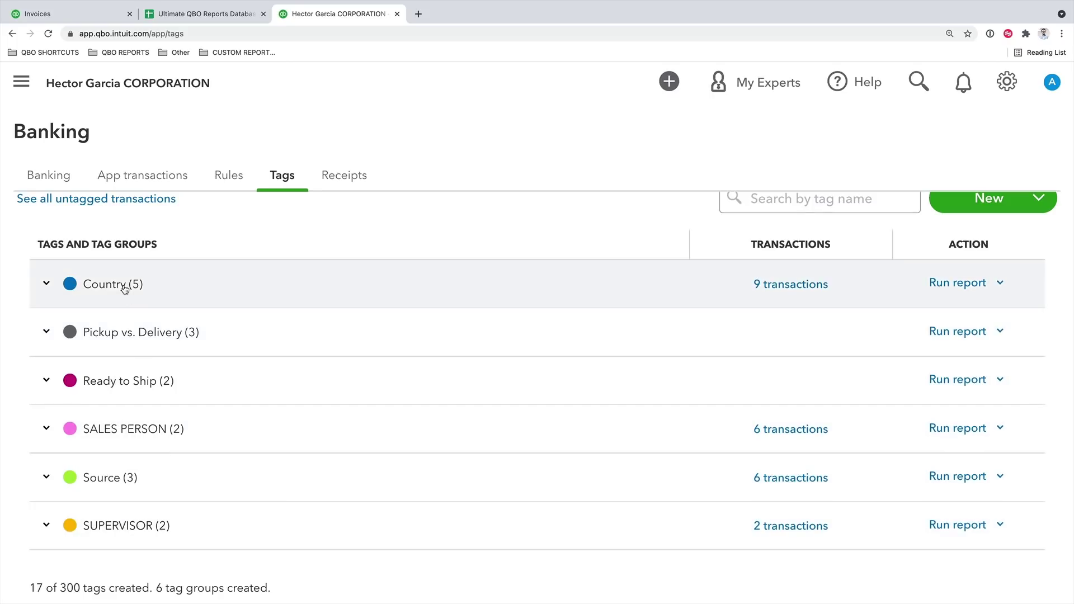
pyautogui.scroll(1, 125, 289)
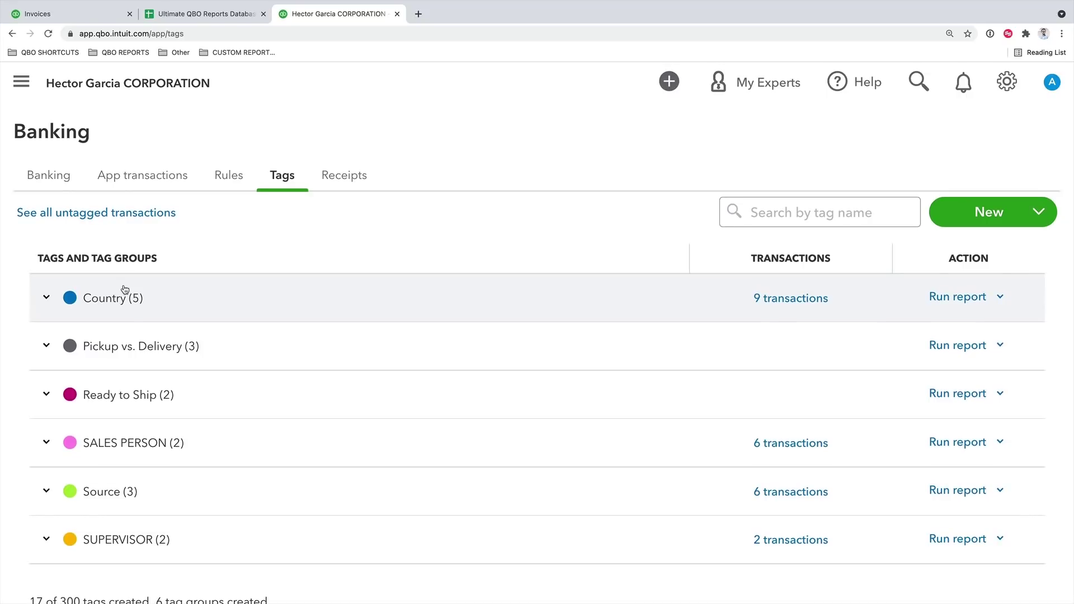
pyautogui.click(113, 294)
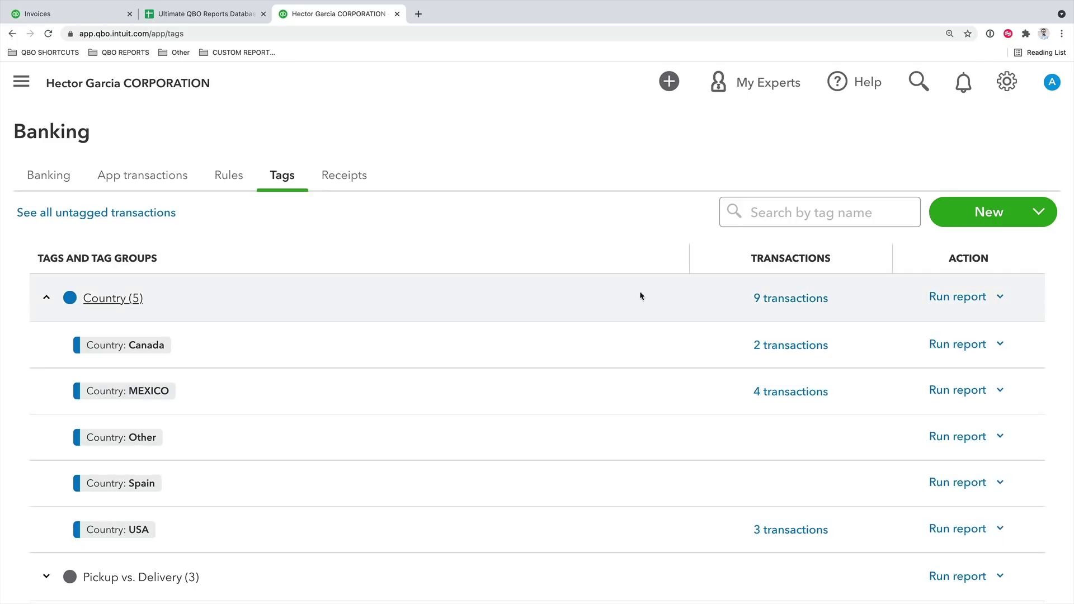
# - Create a tag named France in the Country group and expand Country (6) to see it
pyautogui.click(997, 215)
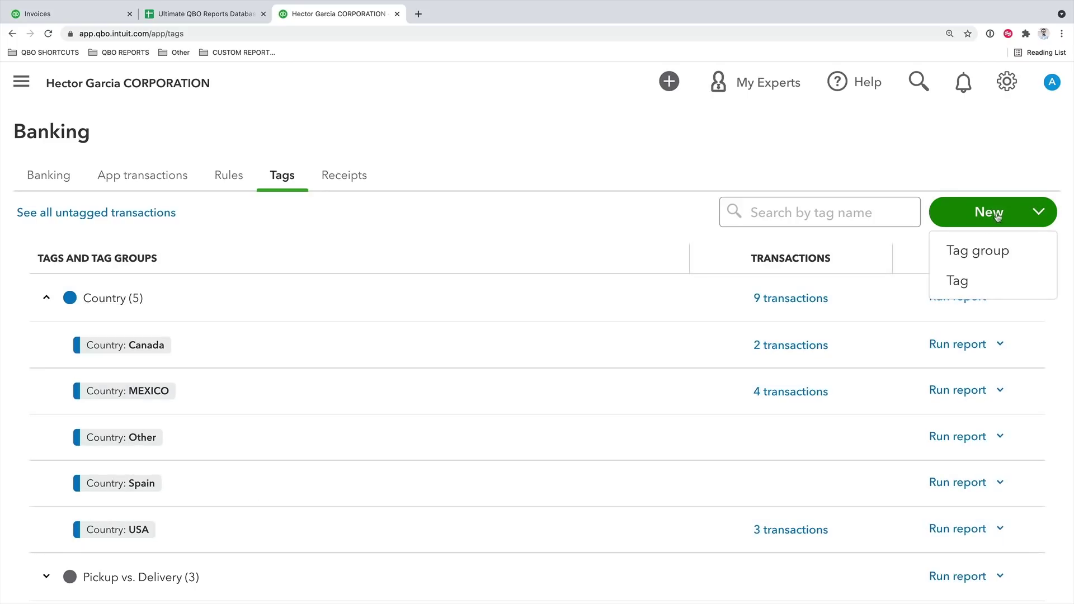
pyautogui.click(957, 281)
pyautogui.click(646, 138)
pyautogui.write('ance')
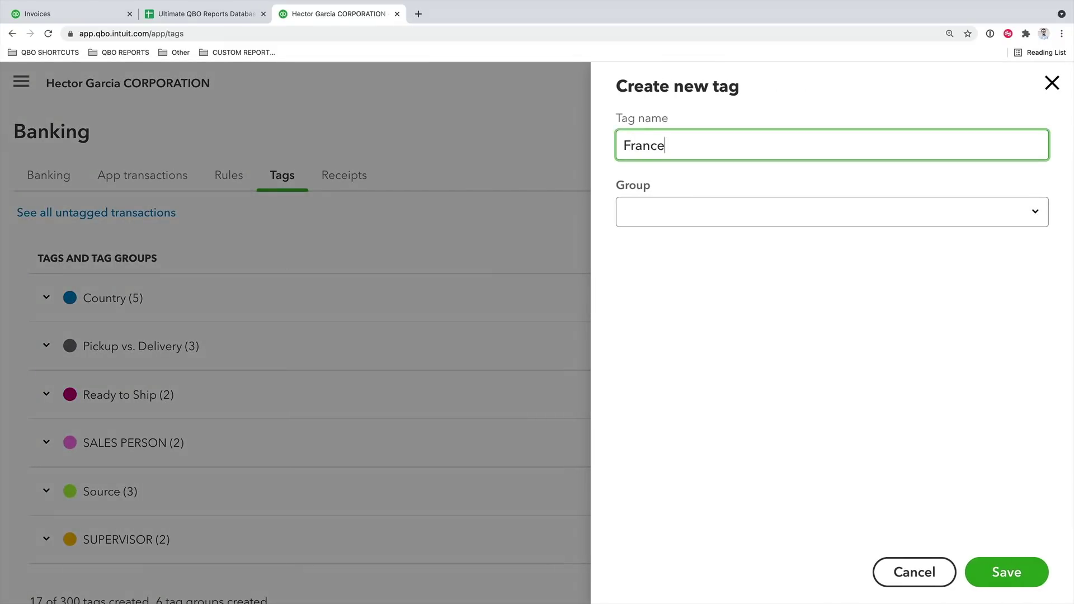
pyautogui.click(1027, 209)
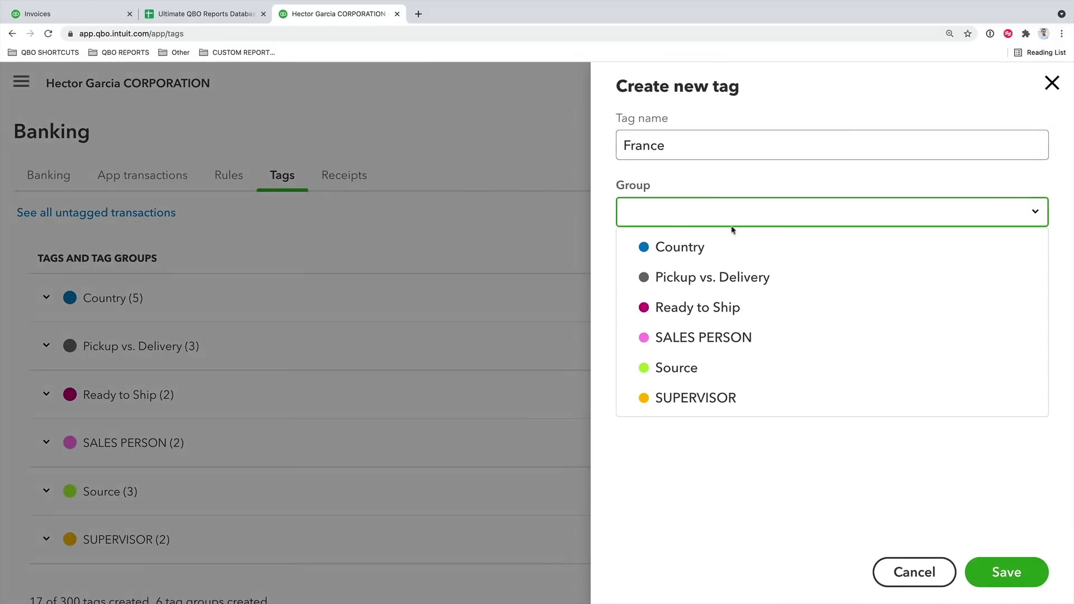
pyautogui.click(692, 246)
pyautogui.click(1001, 572)
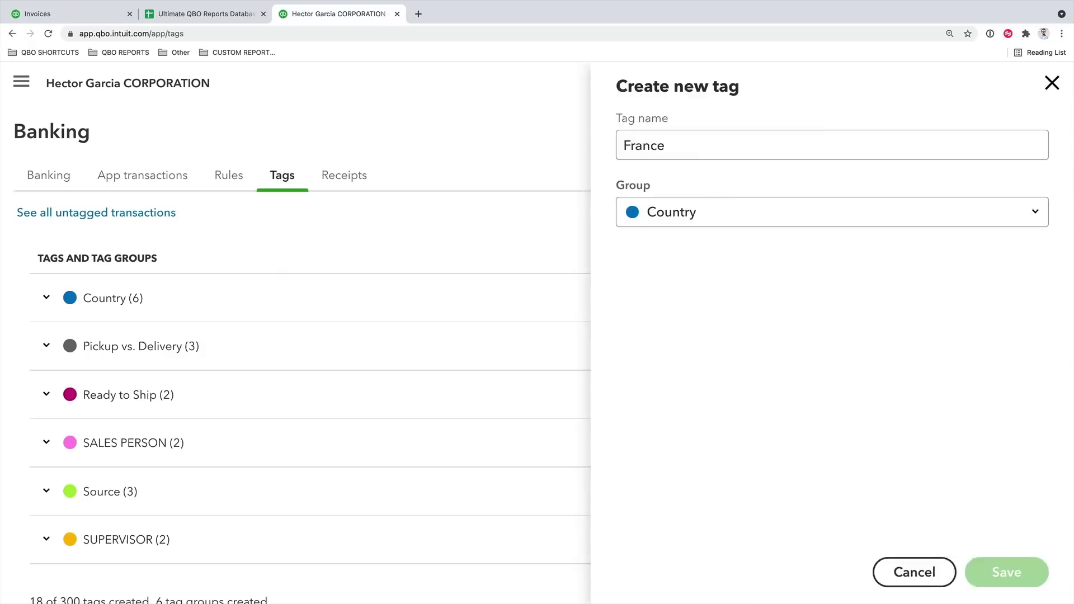
pyautogui.click(101, 300)
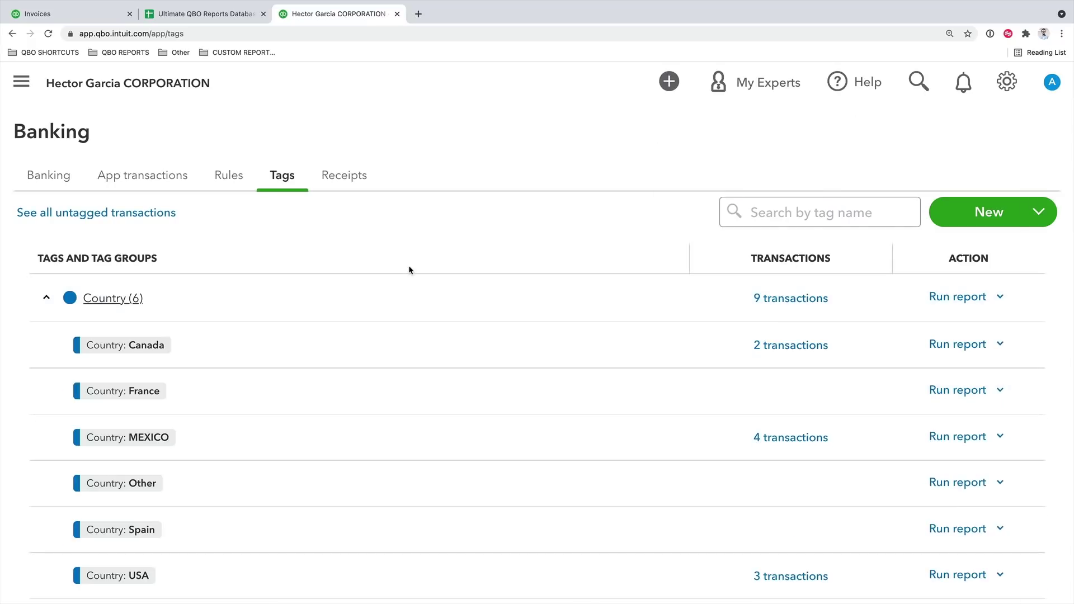
pyautogui.scroll(-1, 409, 270)
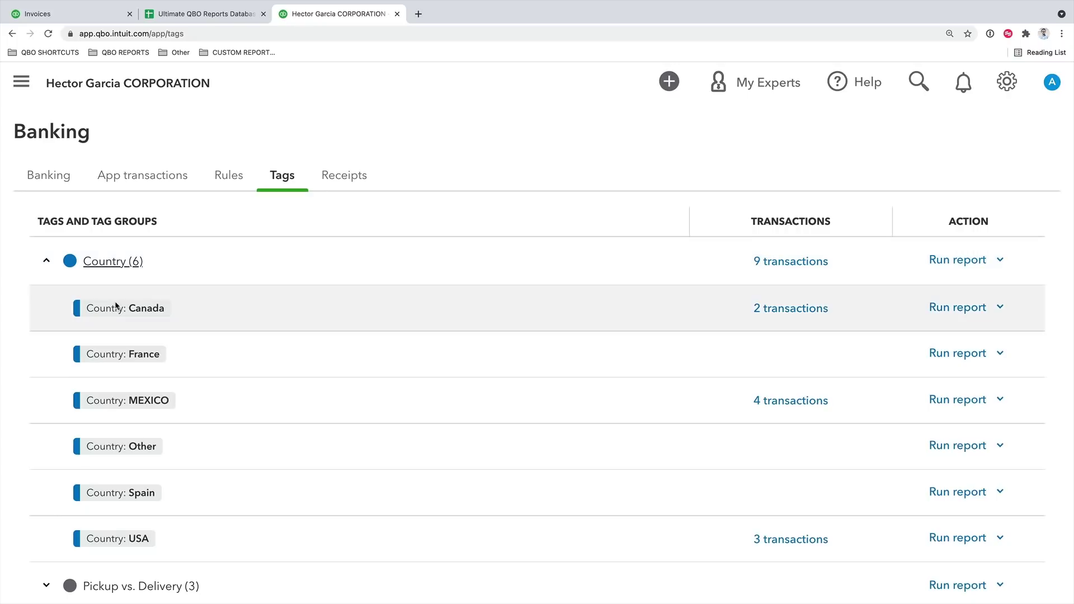
# - Add the Country: France tag to the $5,000.00 invoice listed under Canada, then return to All tags
pyautogui.click(797, 314)
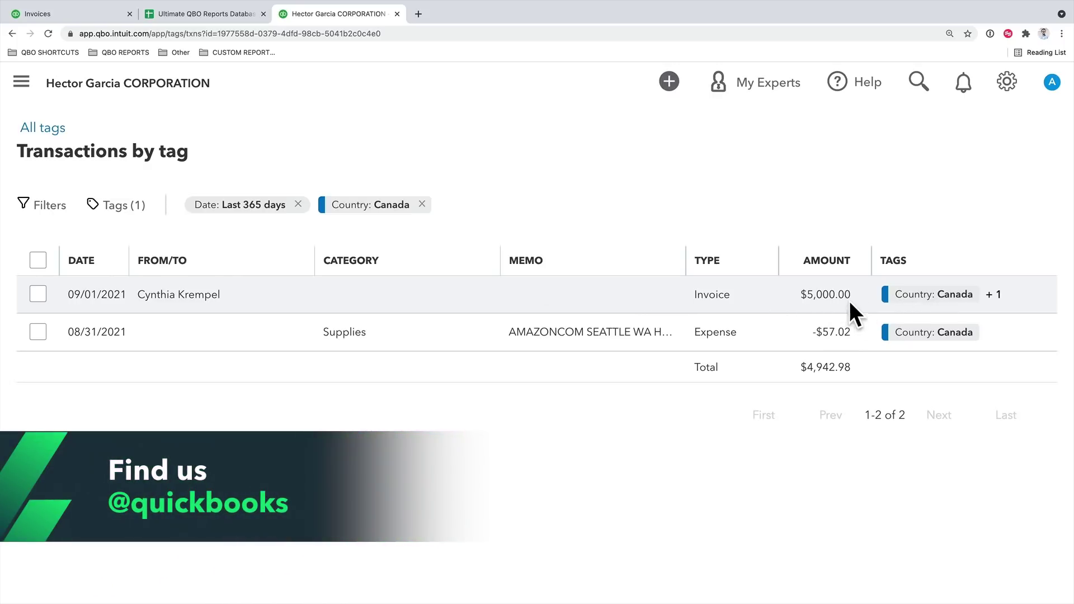
pyautogui.click(33, 296)
pyautogui.click(197, 216)
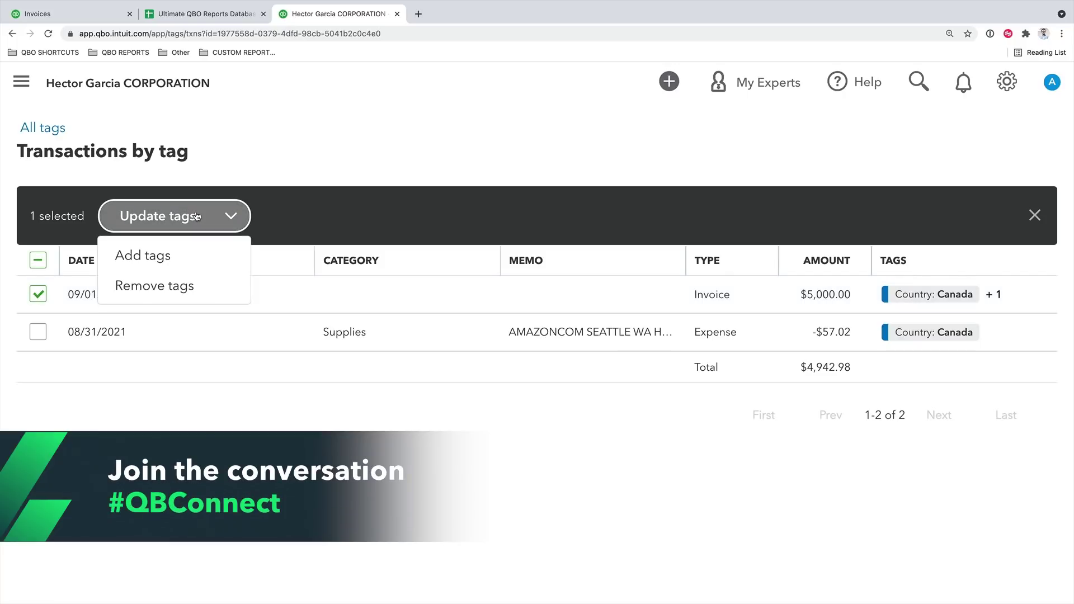
pyautogui.click(160, 260)
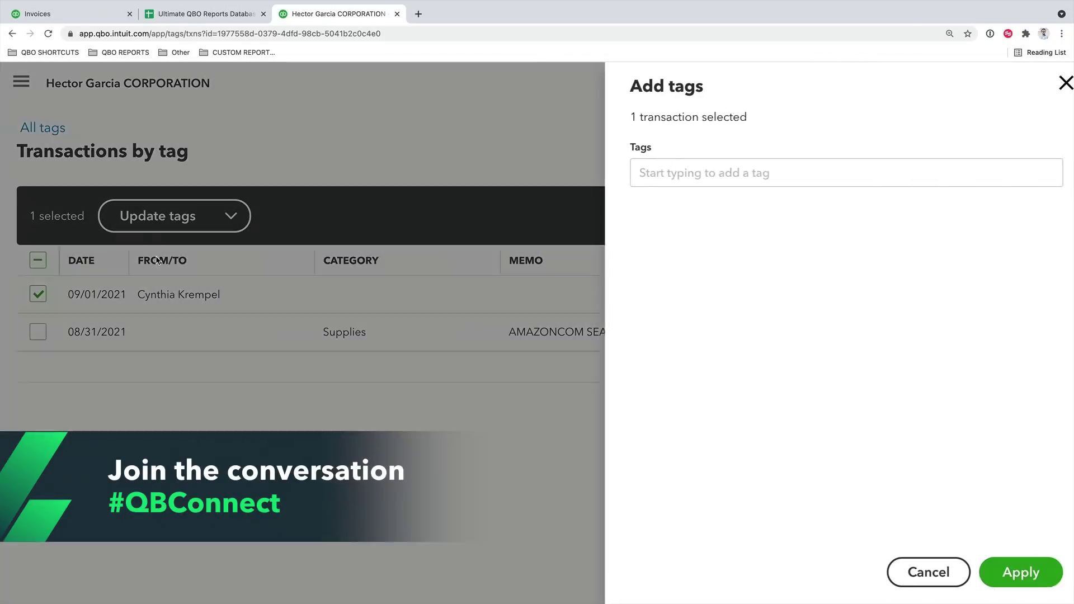
pyautogui.click(752, 178)
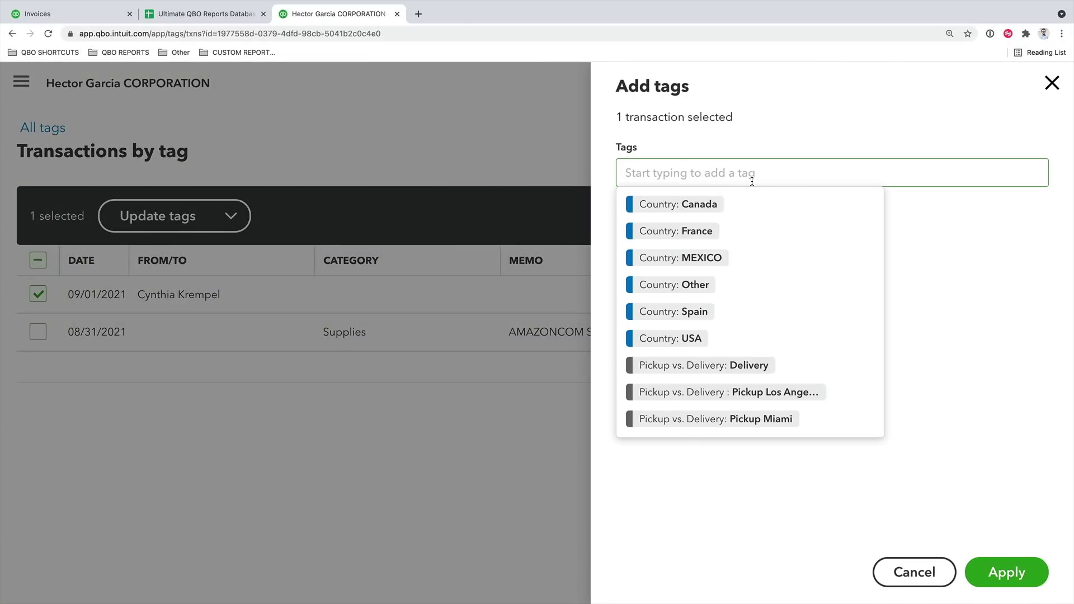
pyautogui.write('fr')
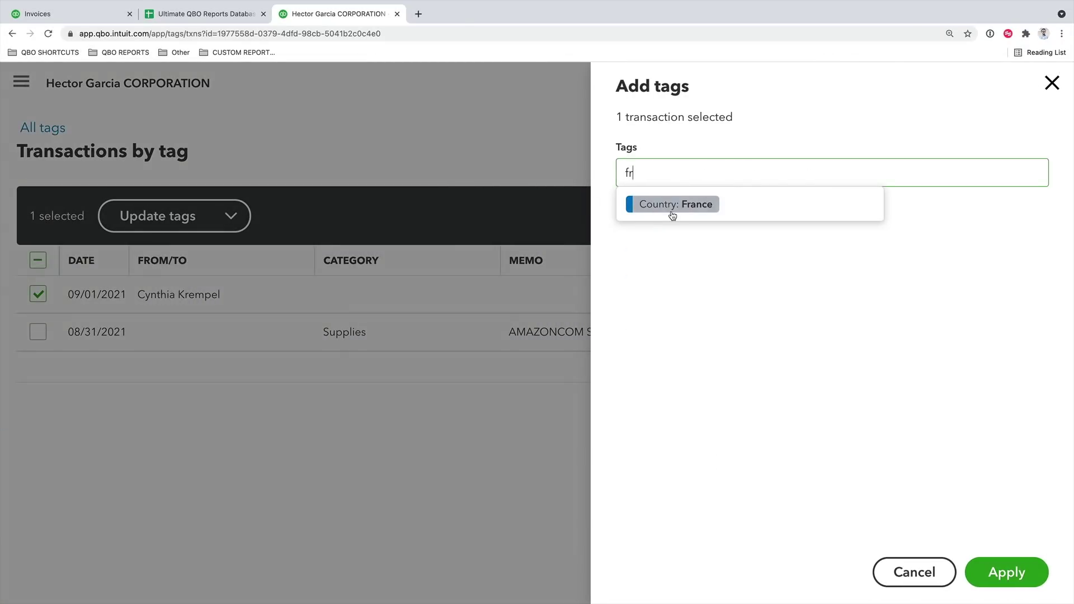
pyautogui.click(671, 208)
pyautogui.click(997, 570)
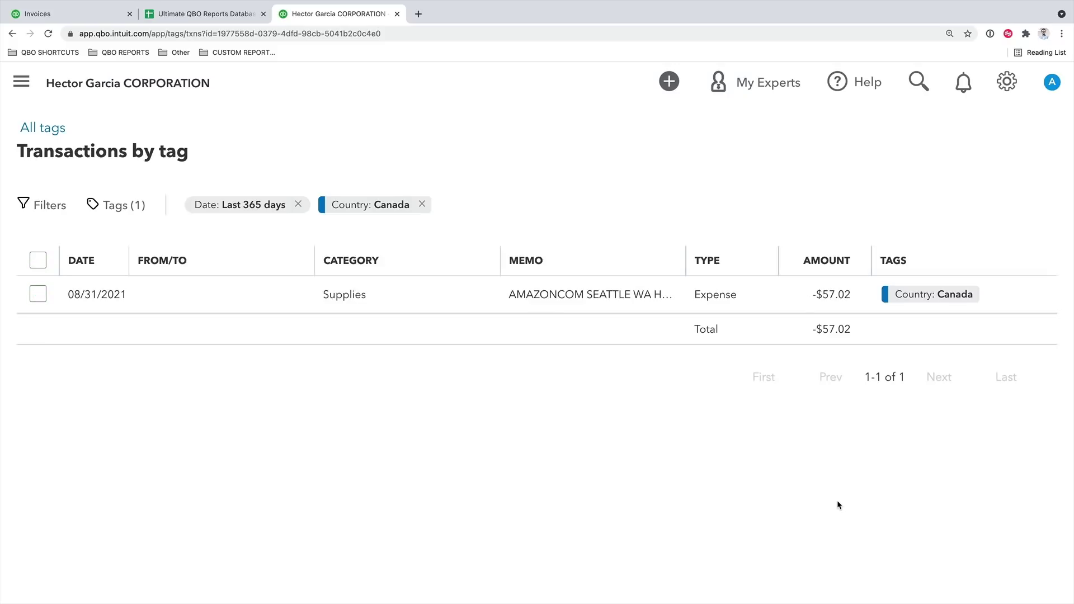
pyautogui.click(43, 129)
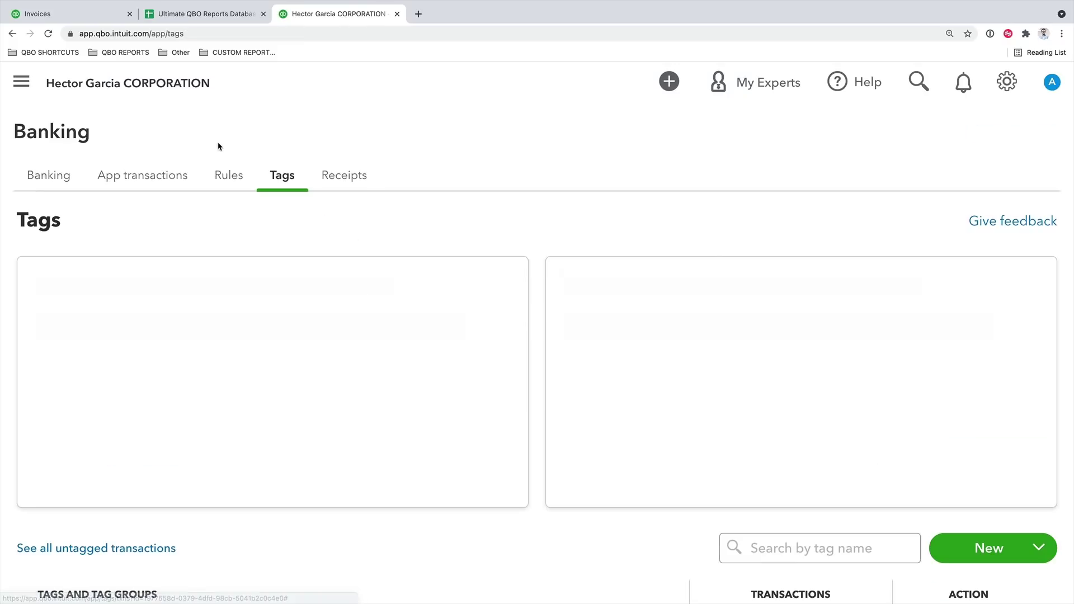
# - Expand Country and confirm France's one transaction is the $5,000.00 invoice
pyautogui.scroll(-5, 563, 468)
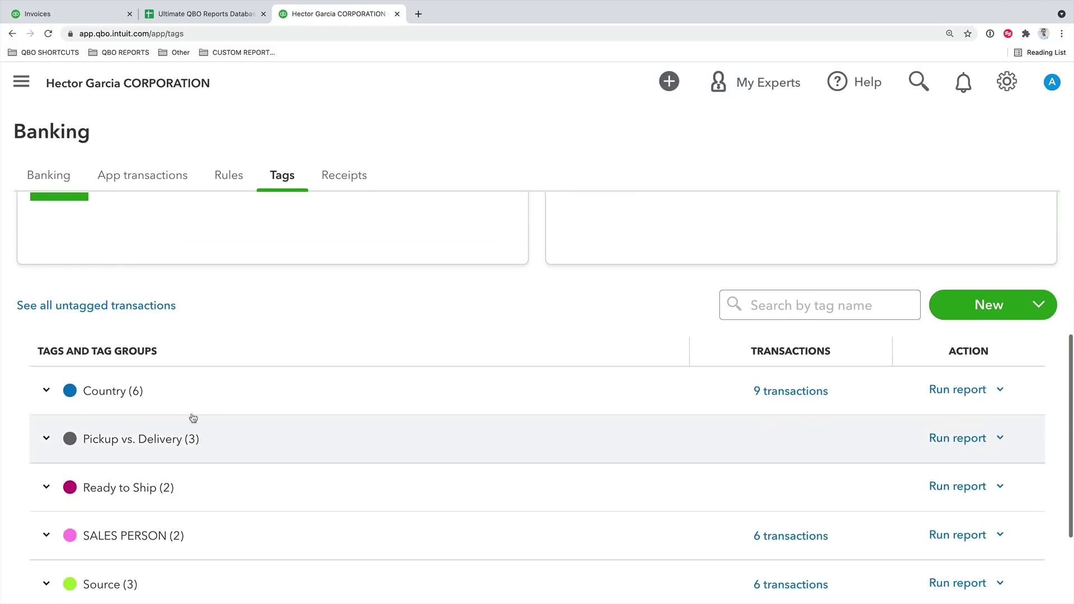
pyautogui.click(117, 395)
pyautogui.scroll(-3, 338, 383)
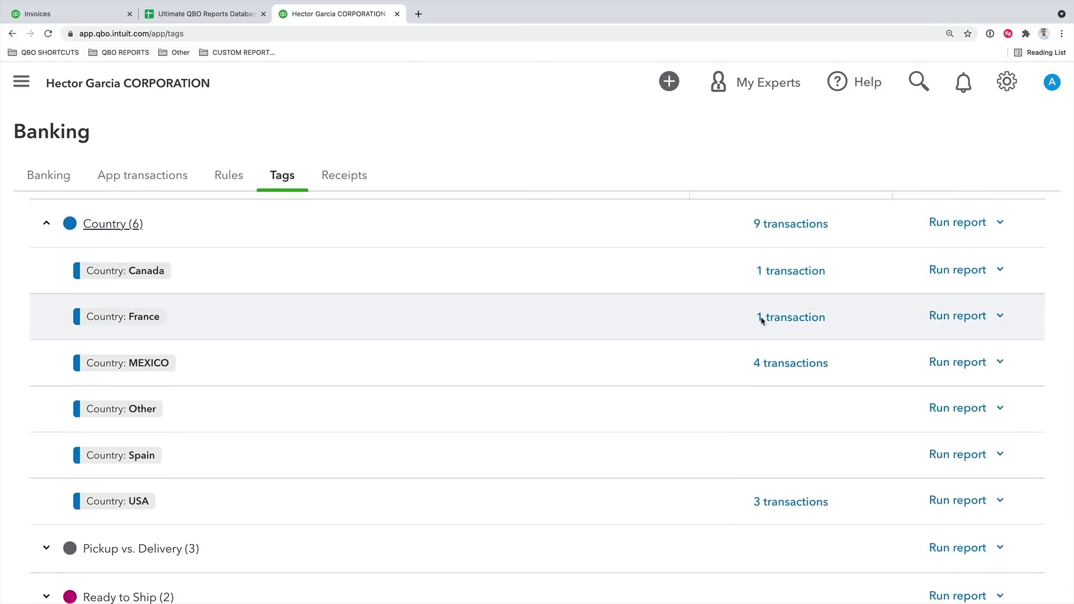
pyautogui.click(808, 318)
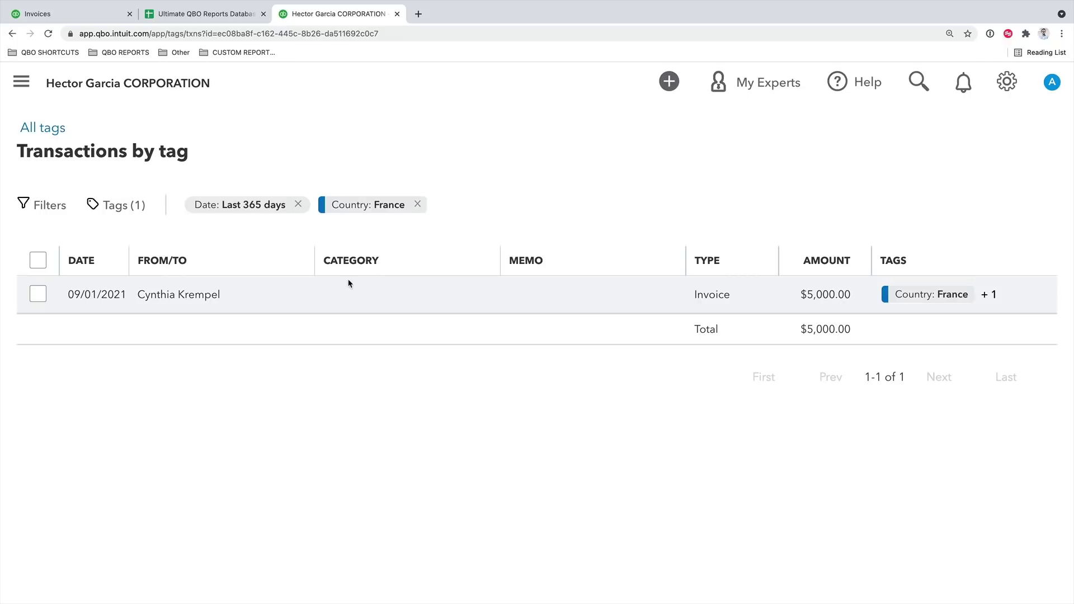
pyautogui.click(43, 127)
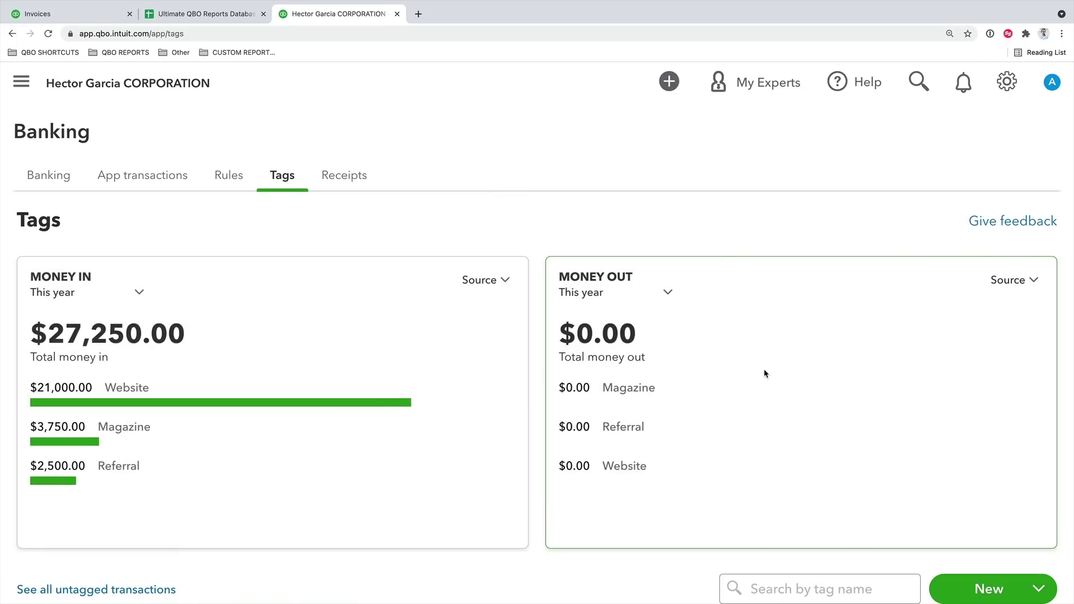
# - Bring up the New tag or tag group choices on the Tags page
pyautogui.scroll(-5, 764, 373)
pyautogui.scroll(-2, 765, 390)
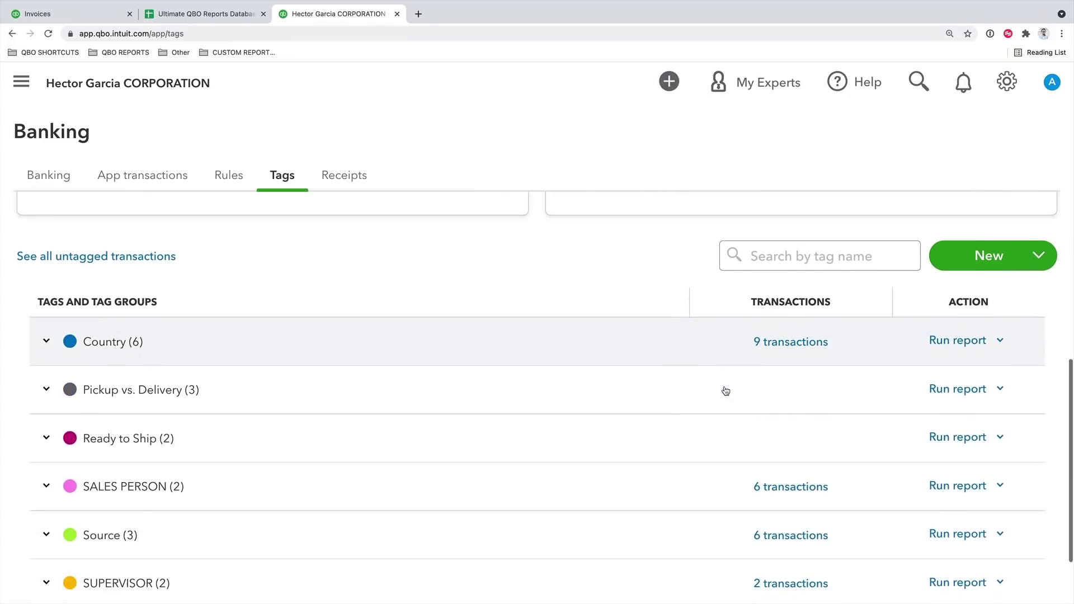
pyautogui.scroll(1, 724, 389)
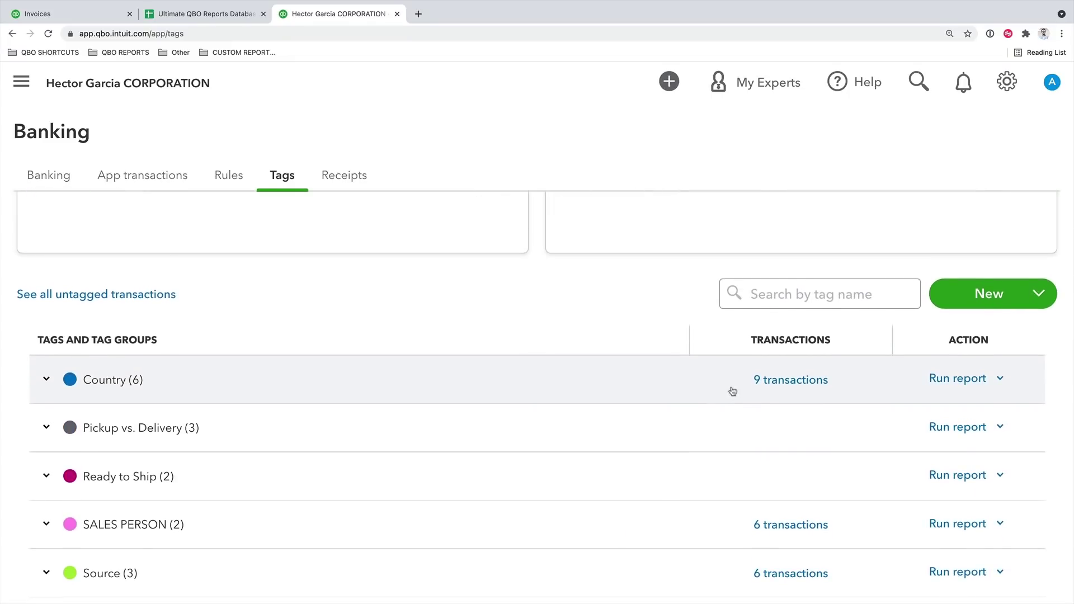
pyautogui.click(1039, 298)
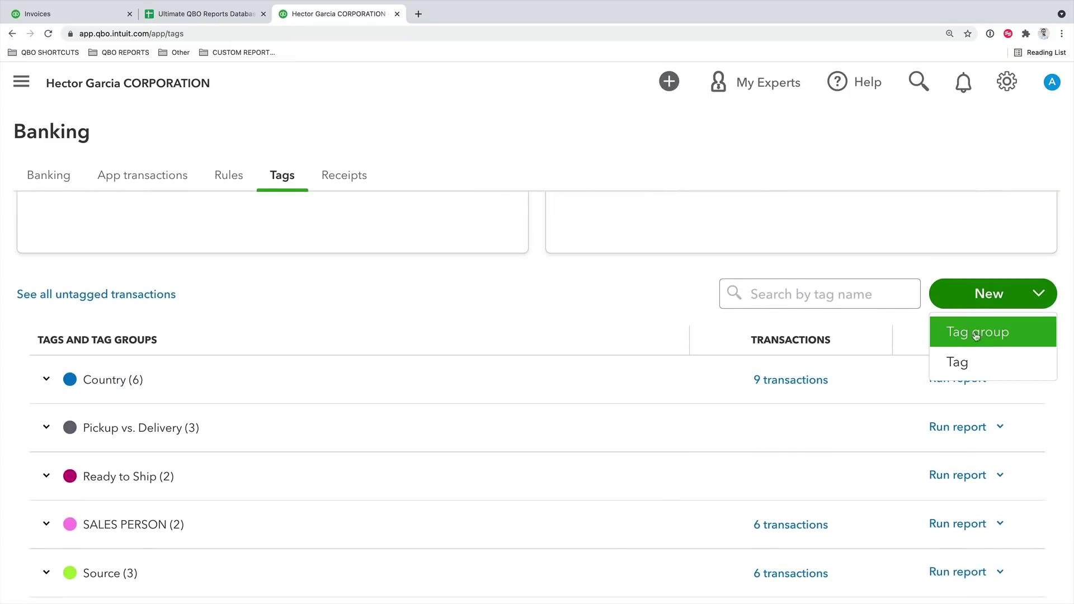
# - Create a tag group named Type of Sale with a salmon colour
pyautogui.click(993, 337)
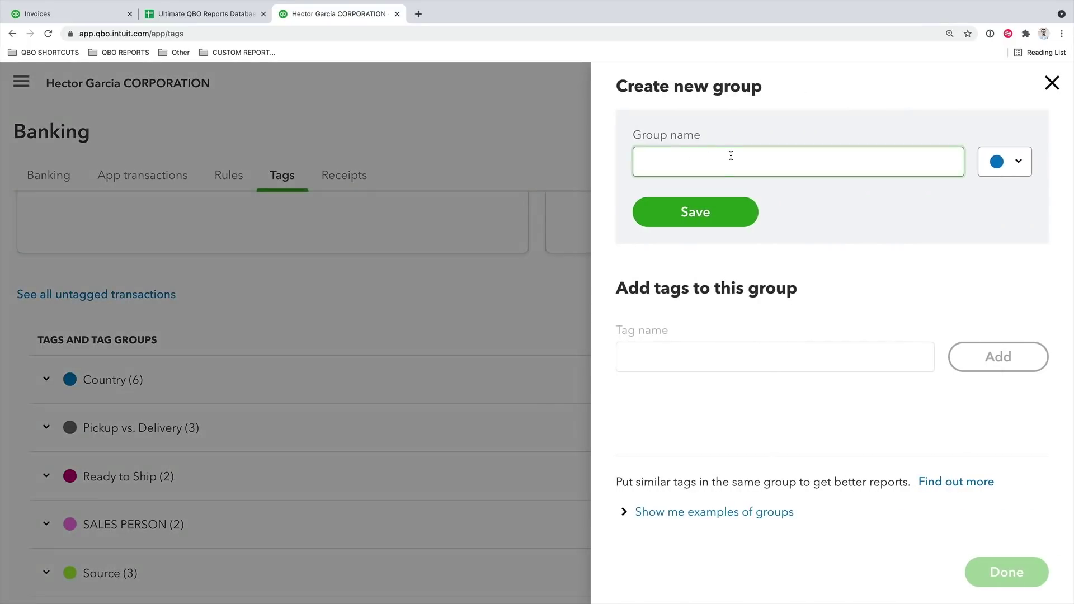
pyautogui.click(699, 166)
pyautogui.write('Type of Sale')
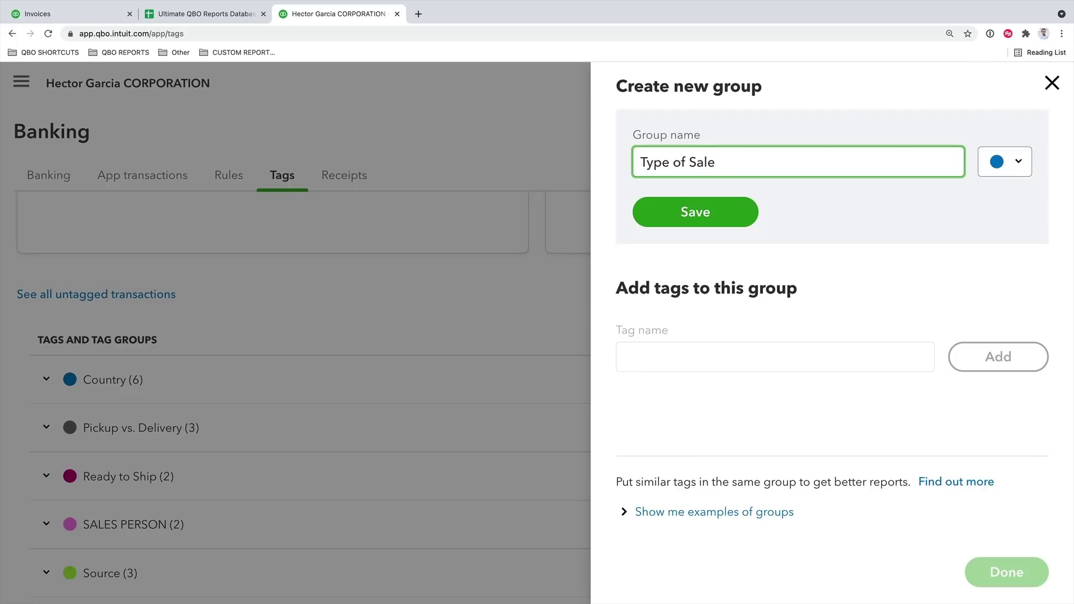
pyautogui.click(1001, 161)
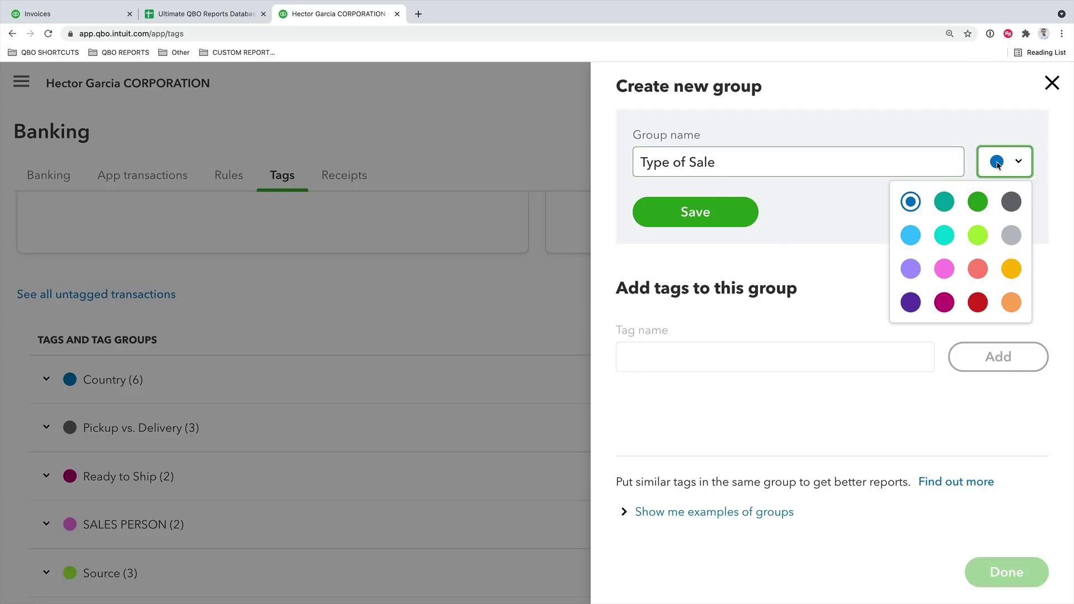
pyautogui.click(978, 269)
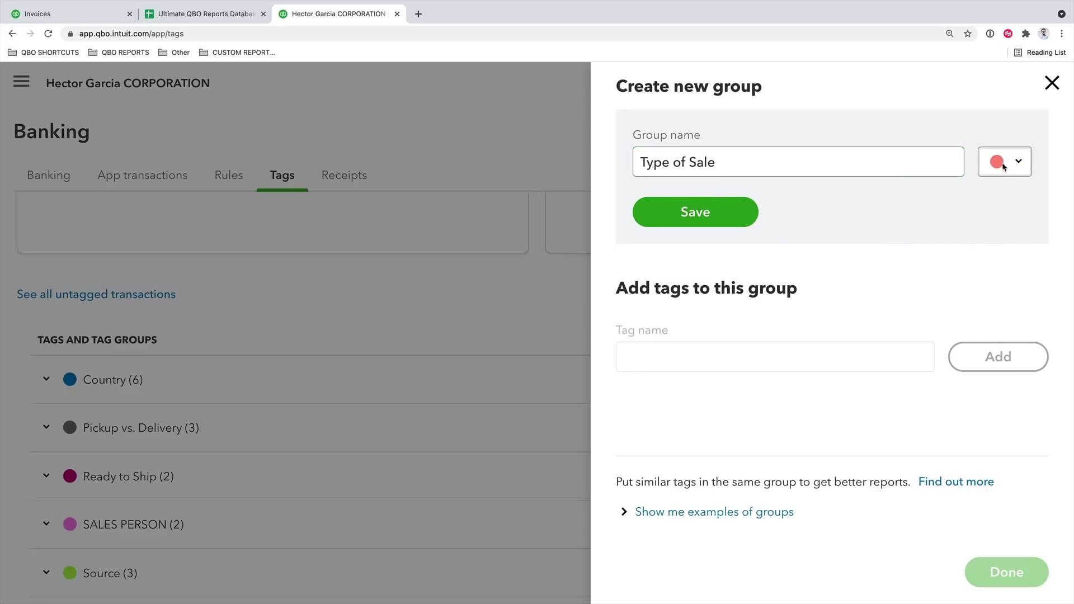
pyautogui.click(677, 214)
# - Add PICKUP and DELIVERIES tags to Type of Sale and finish the group
pyautogui.click(684, 269)
pyautogui.write('PIC')
pyautogui.click(997, 263)
pyautogui.write('DE')
pyautogui.press('BackSpace')
pyautogui.press('BackSpace')
pyautogui.write('DELIVERY')
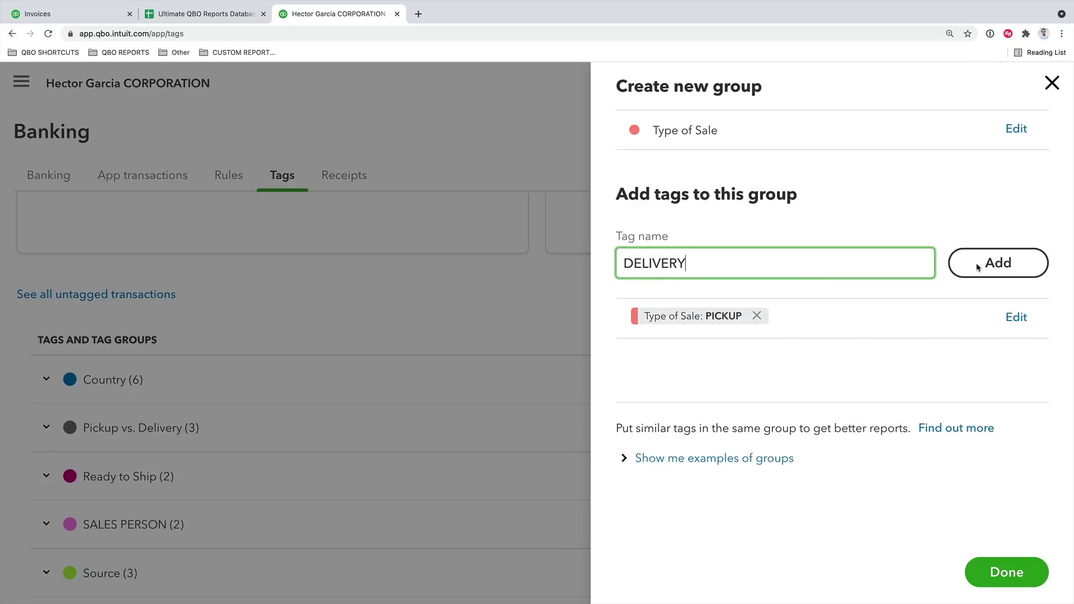
pyautogui.click(977, 267)
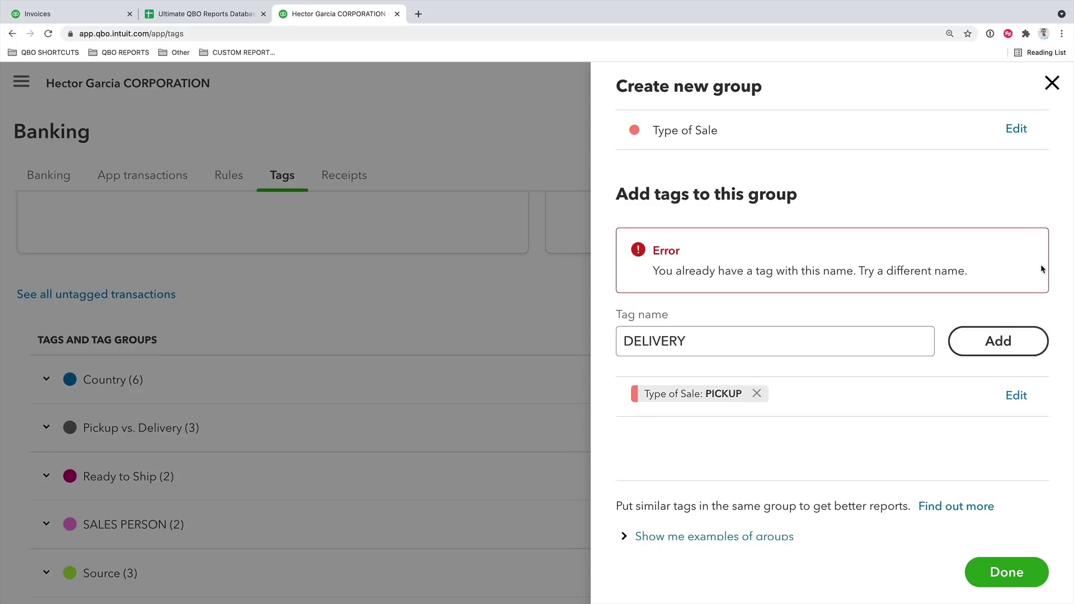
pyautogui.click(754, 339)
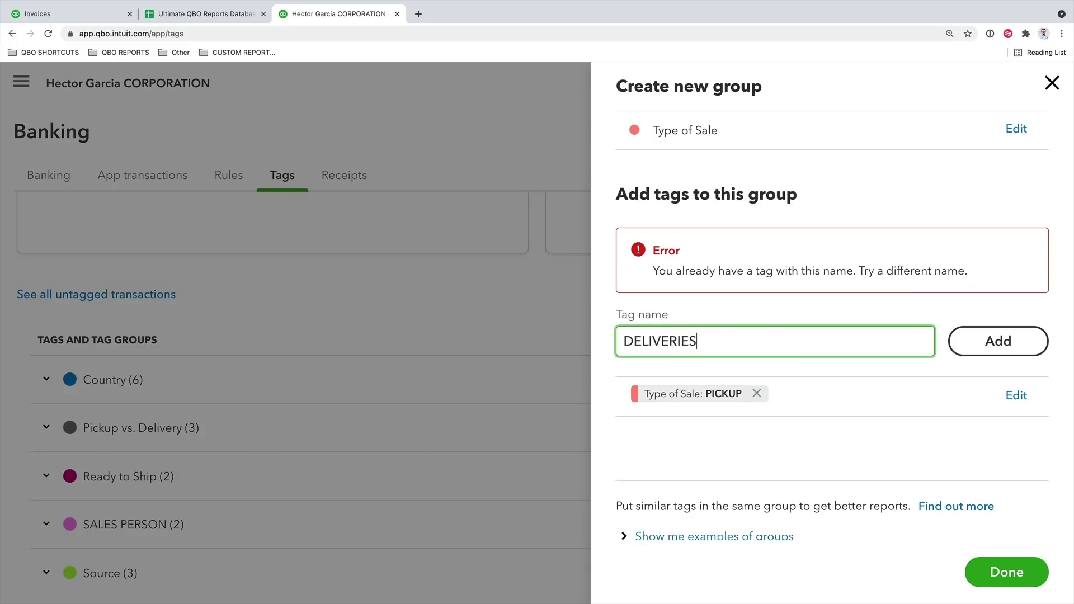
pyautogui.click(950, 343)
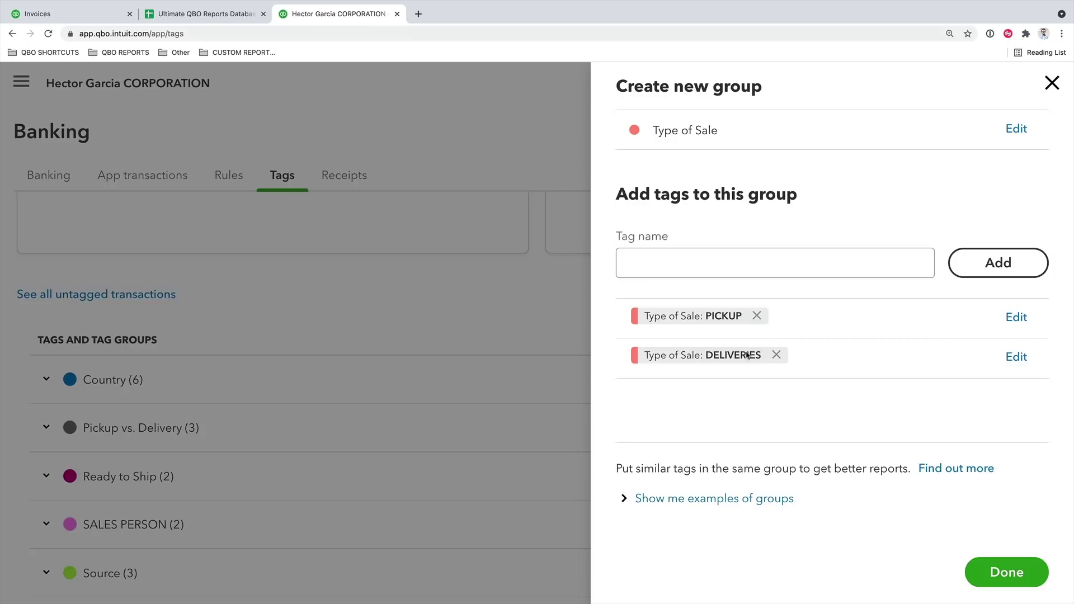
pyautogui.click(1006, 572)
pyautogui.scroll(-2, 386, 443)
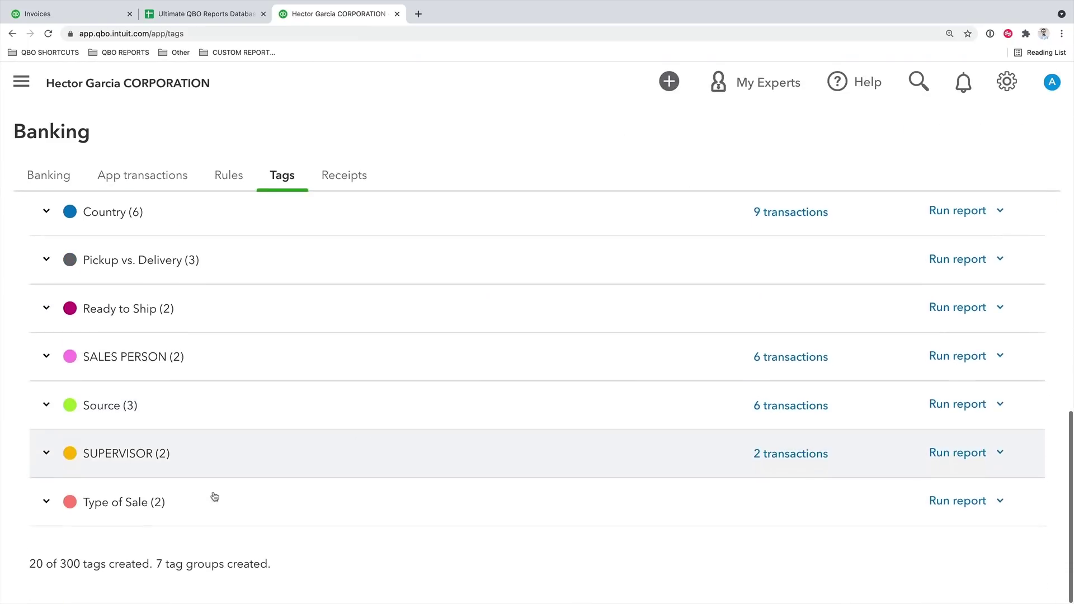
# - Expand Type of Sale to see DELIVERIES and PICKUP, then start a new invoice
pyautogui.click(115, 501)
pyautogui.scroll(-2, 285, 467)
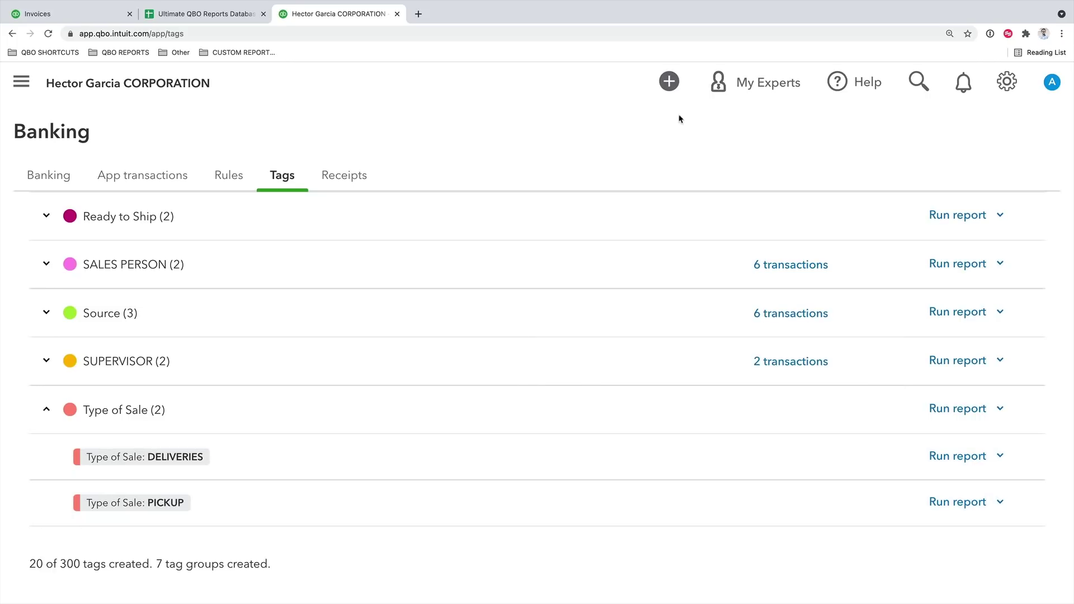
pyautogui.click(670, 90)
pyautogui.click(344, 179)
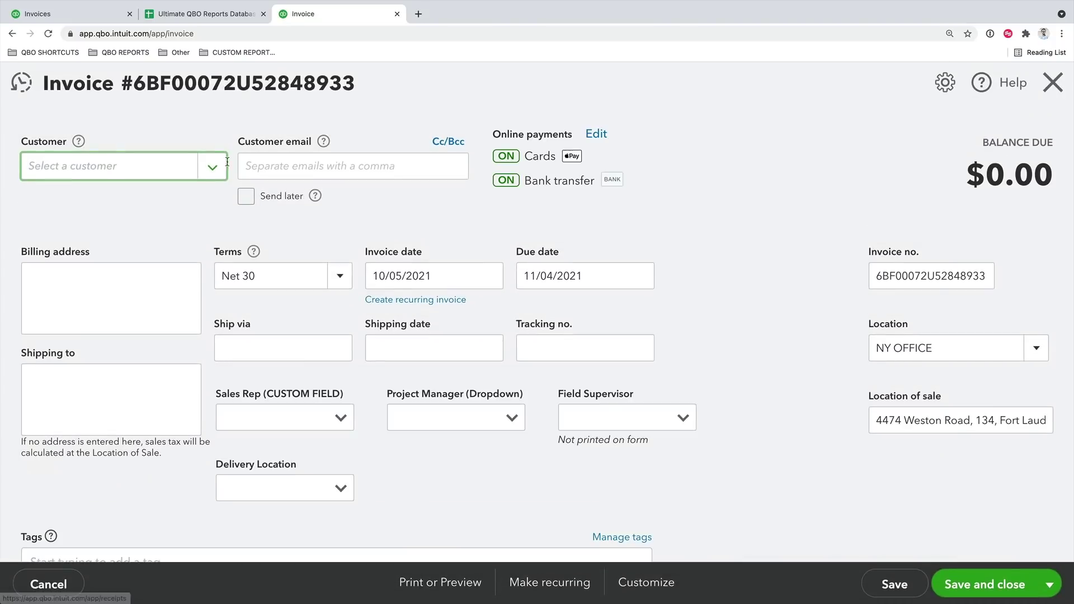
# - Choose a customer and add a 00.1 Labor line for 500.00
pyautogui.click(212, 166)
pyautogui.click(98, 407)
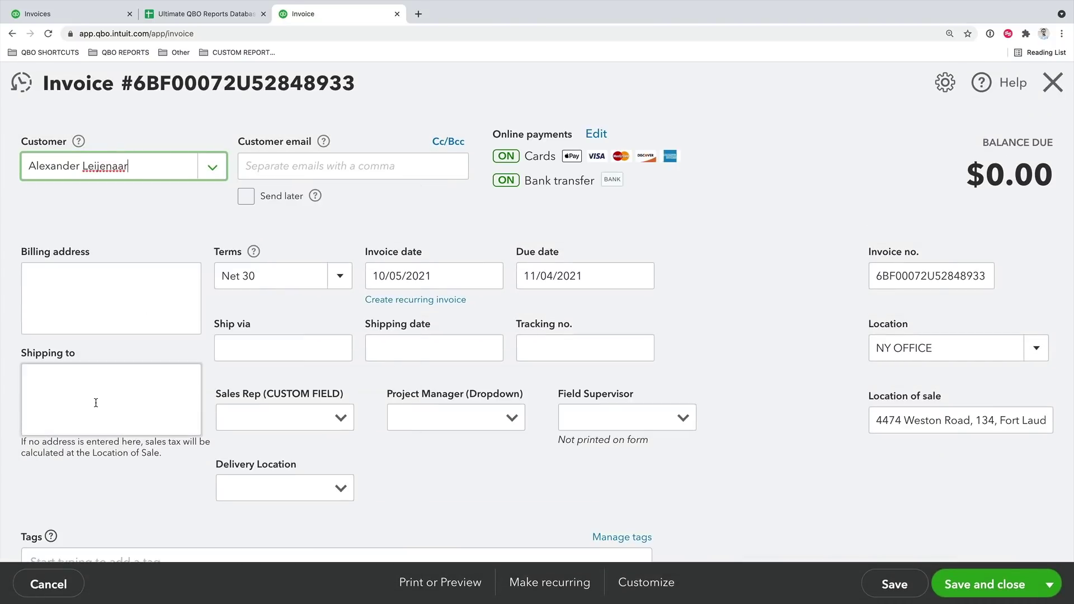
pyautogui.scroll(-2, 311, 348)
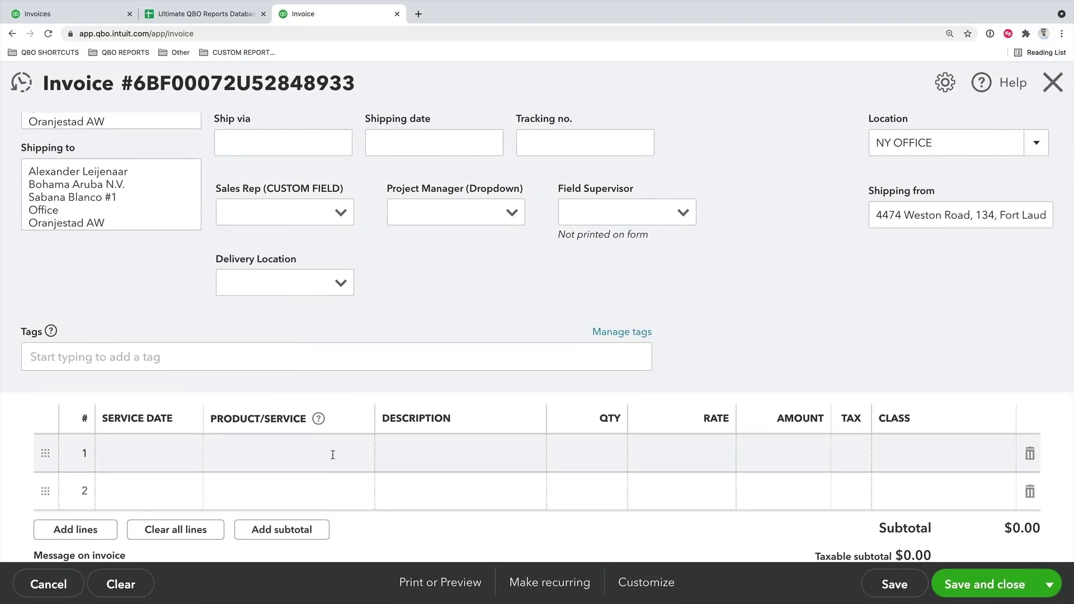
pyautogui.click(330, 451)
pyautogui.click(354, 453)
pyautogui.click(246, 246)
pyautogui.click(794, 454)
pyautogui.write('500')
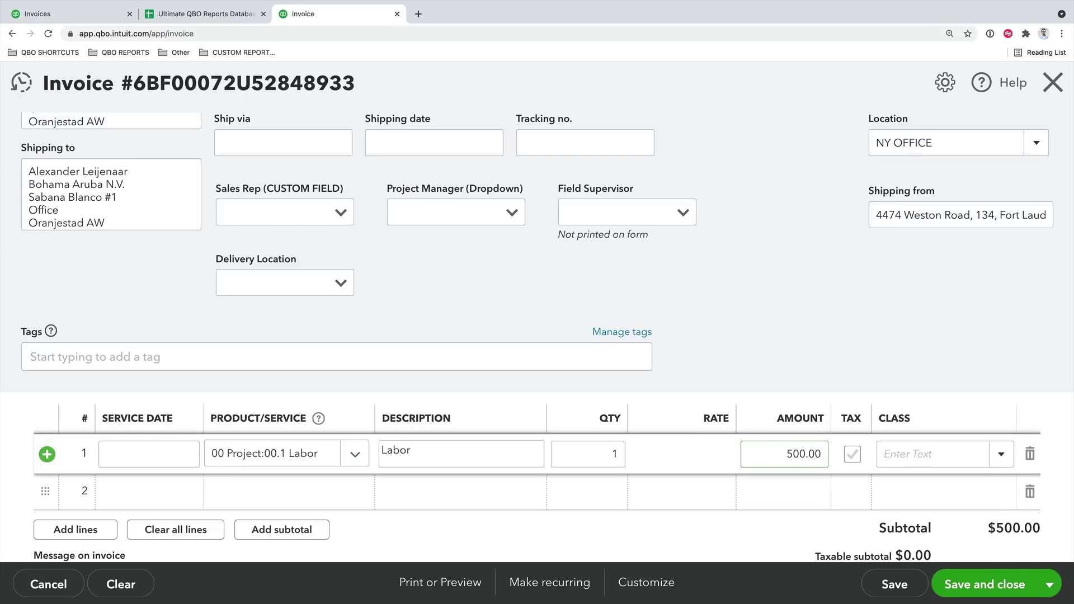
pyautogui.click(318, 276)
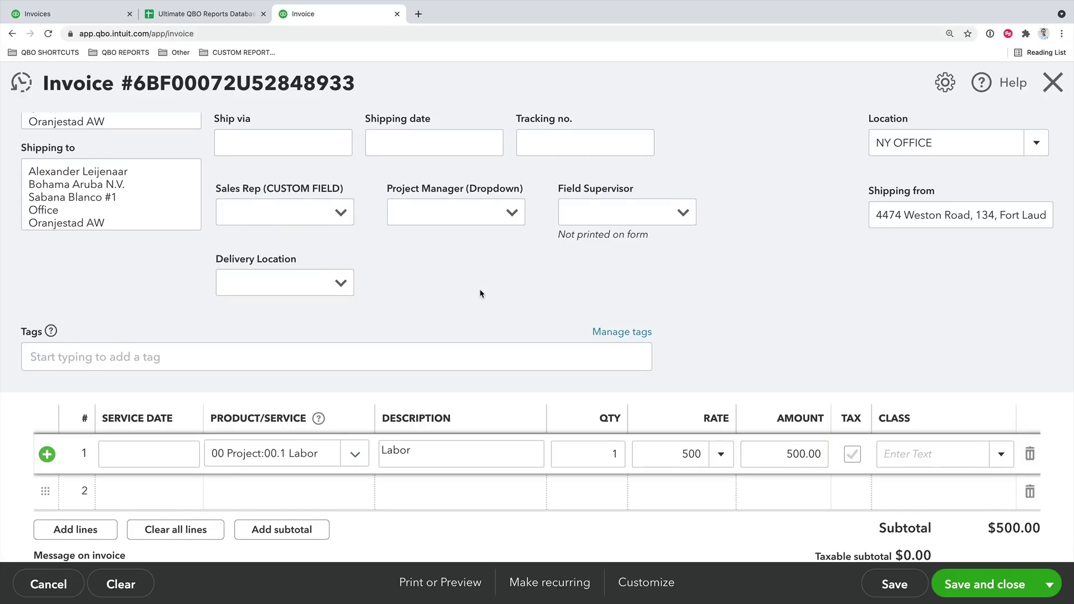
pyautogui.scroll(3, 480, 293)
pyautogui.scroll(-3, 480, 293)
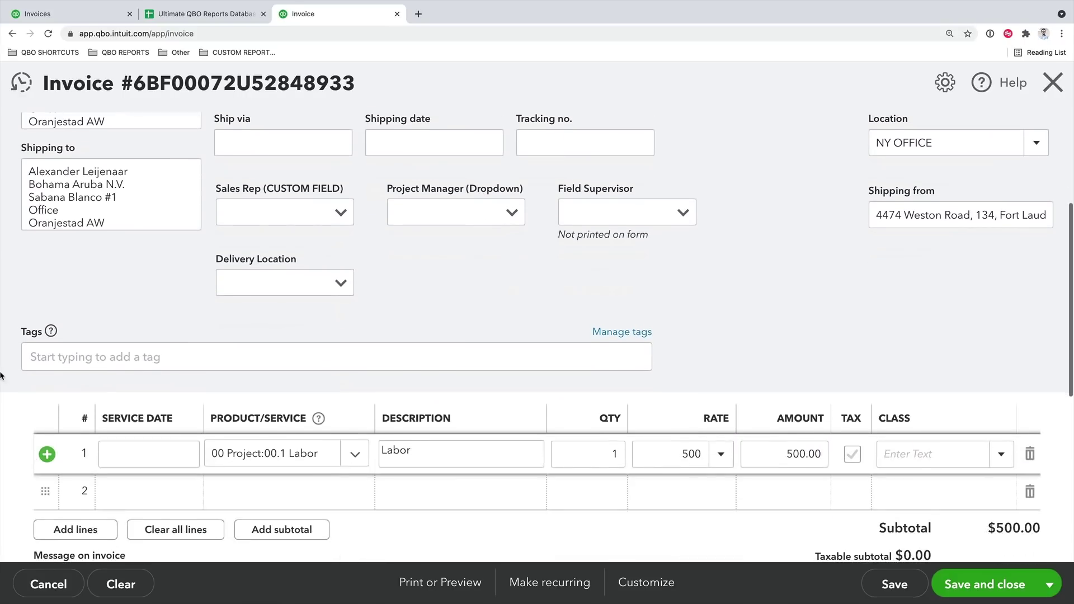
# - Tag the invoice Type of Sale: PICKUP and use Save and new
pyautogui.click(62, 361)
pyautogui.scroll(-1, 62, 358)
pyautogui.scroll(-2, 101, 430)
pyautogui.scroll(-4, 100, 430)
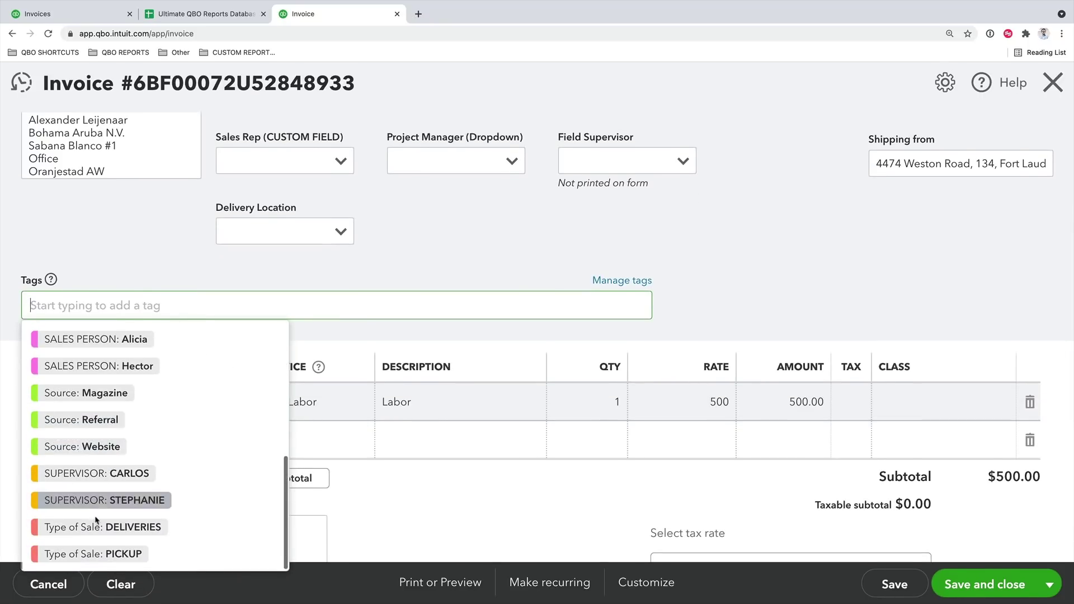
pyautogui.click(112, 554)
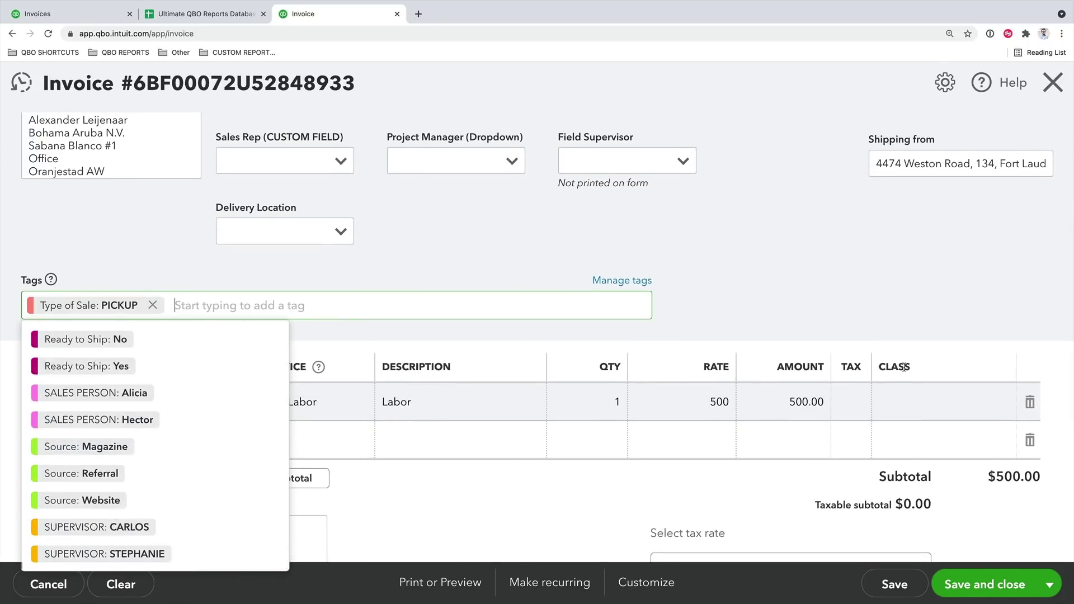
pyautogui.click(897, 587)
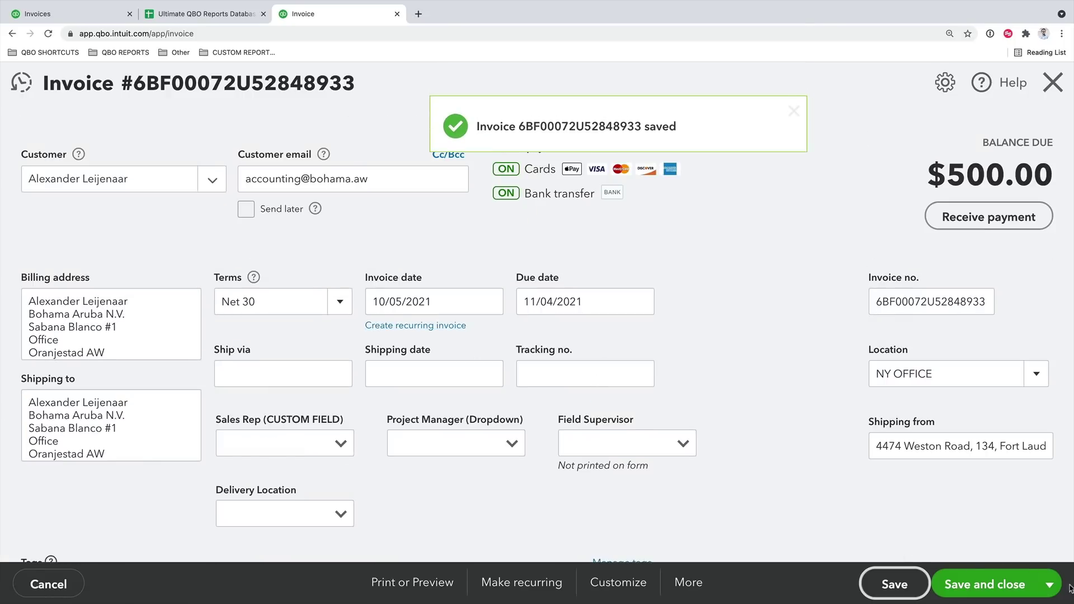
pyautogui.click(1050, 584)
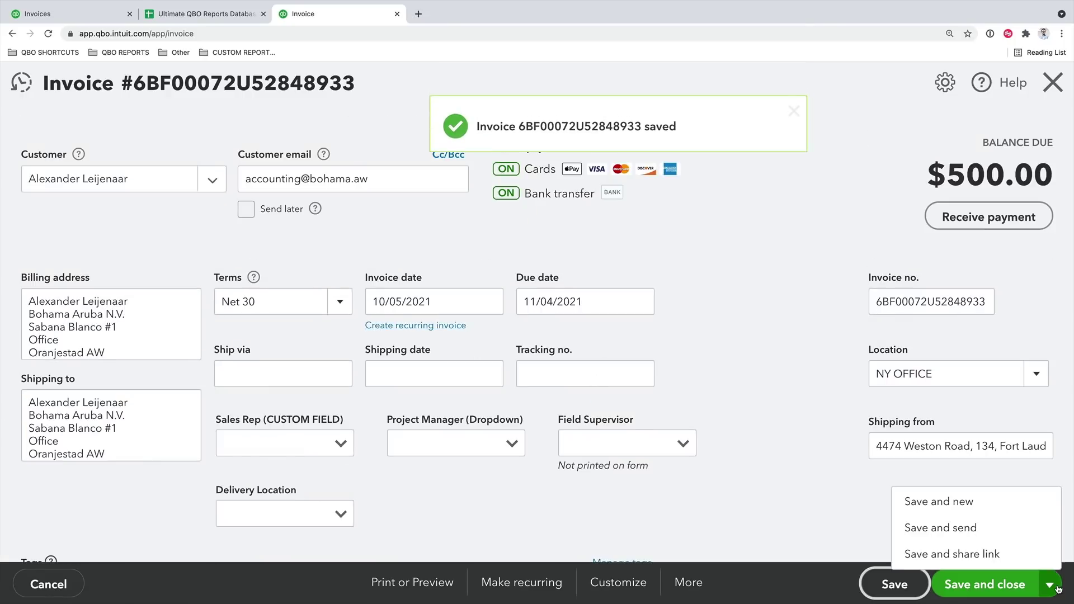
pyautogui.click(976, 507)
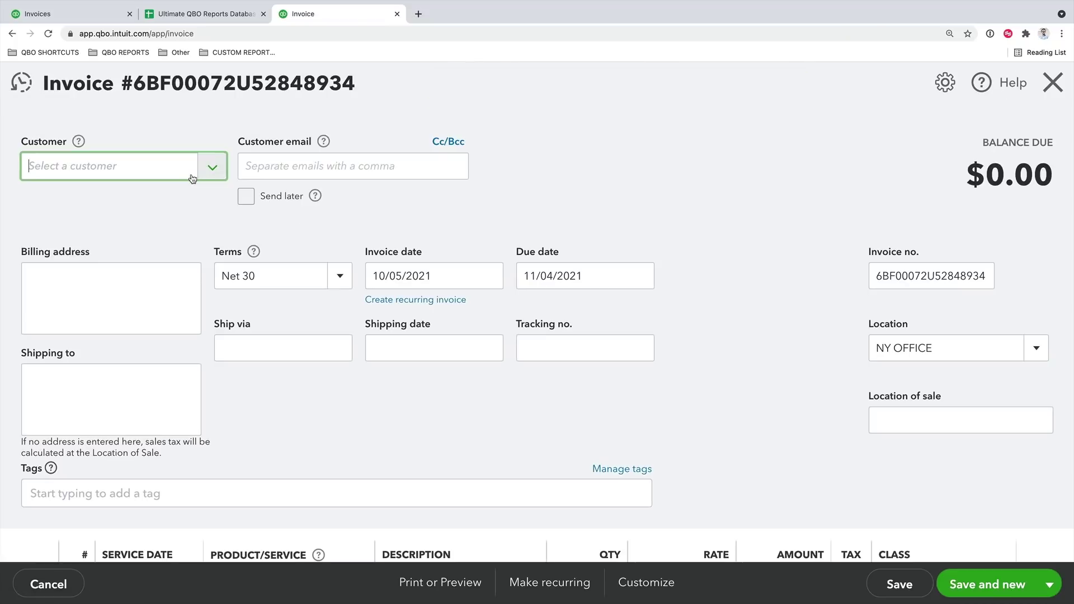
# - Bill AAA Construction for a 00.4 Equipment line of 900
pyautogui.click(212, 167)
pyautogui.click(96, 244)
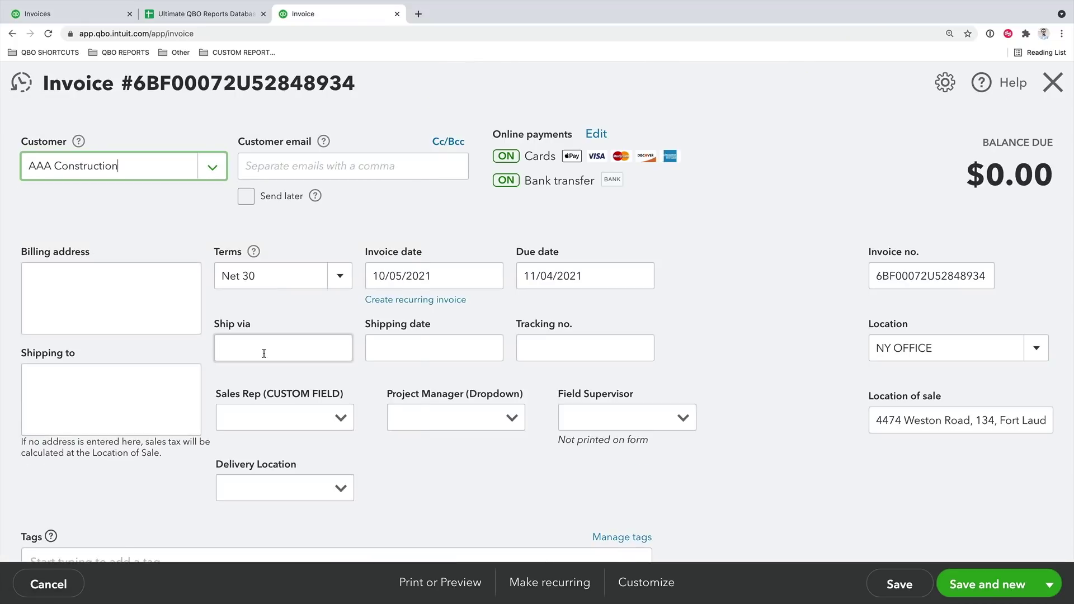
pyautogui.scroll(-5, 748, 388)
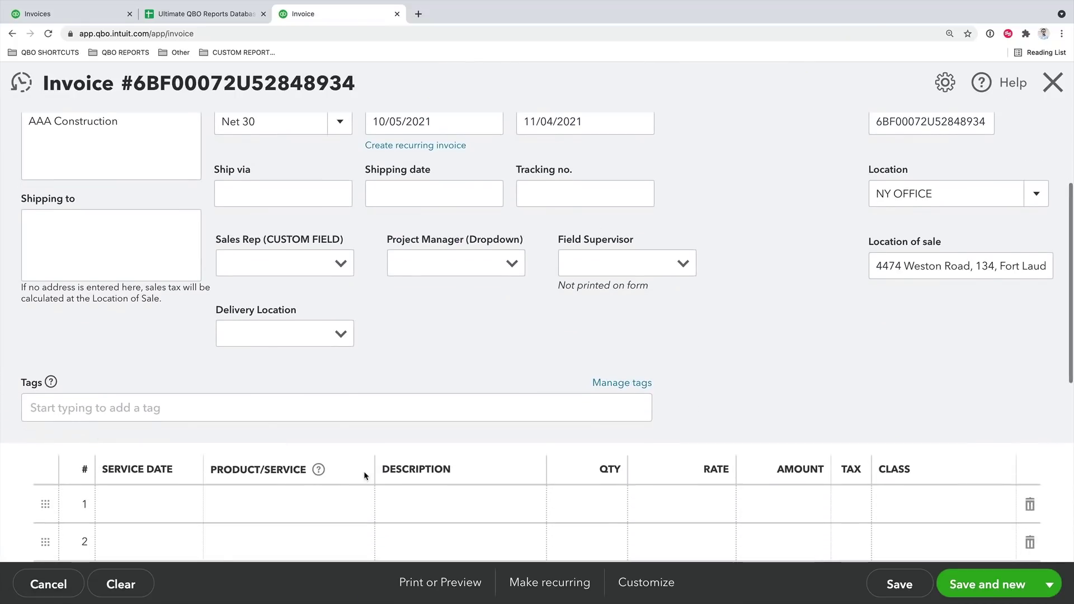
pyautogui.scroll(-1, 363, 471)
pyautogui.click(349, 456)
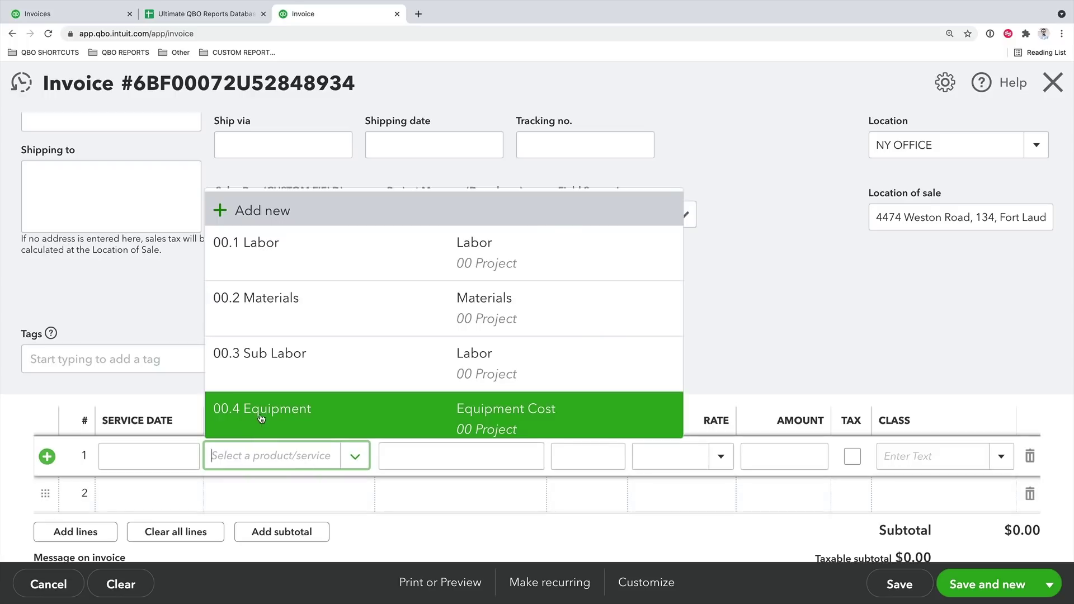
pyautogui.click(259, 420)
pyautogui.click(790, 460)
pyautogui.write('900')
pyautogui.press('Tab')
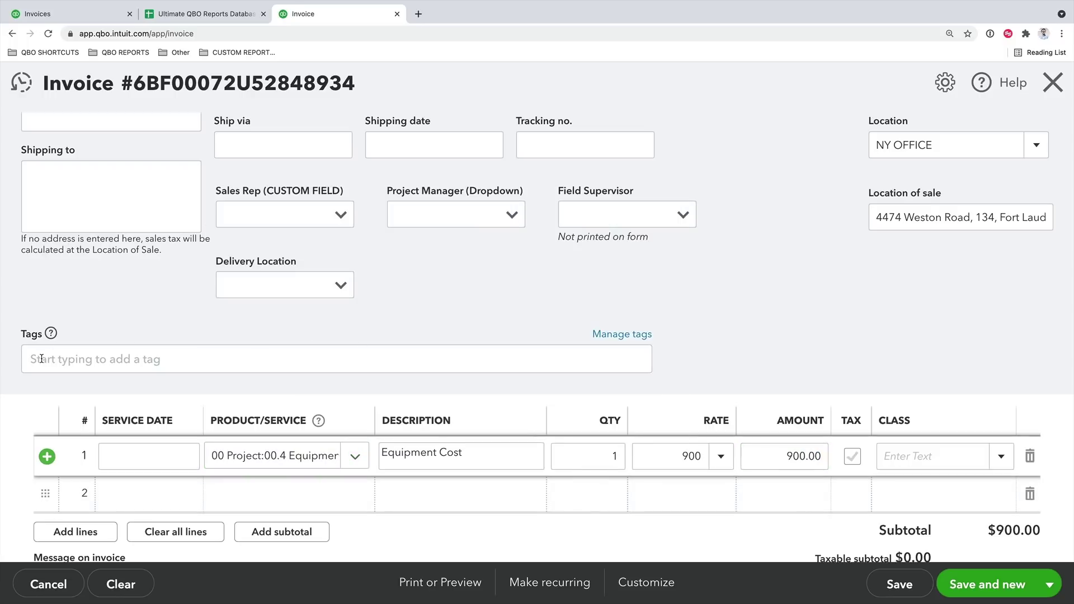
# - Tag the invoice Type of Sale: DELIVERIES and use Save and close
pyautogui.click(42, 358)
pyautogui.scroll(-8, 76, 307)
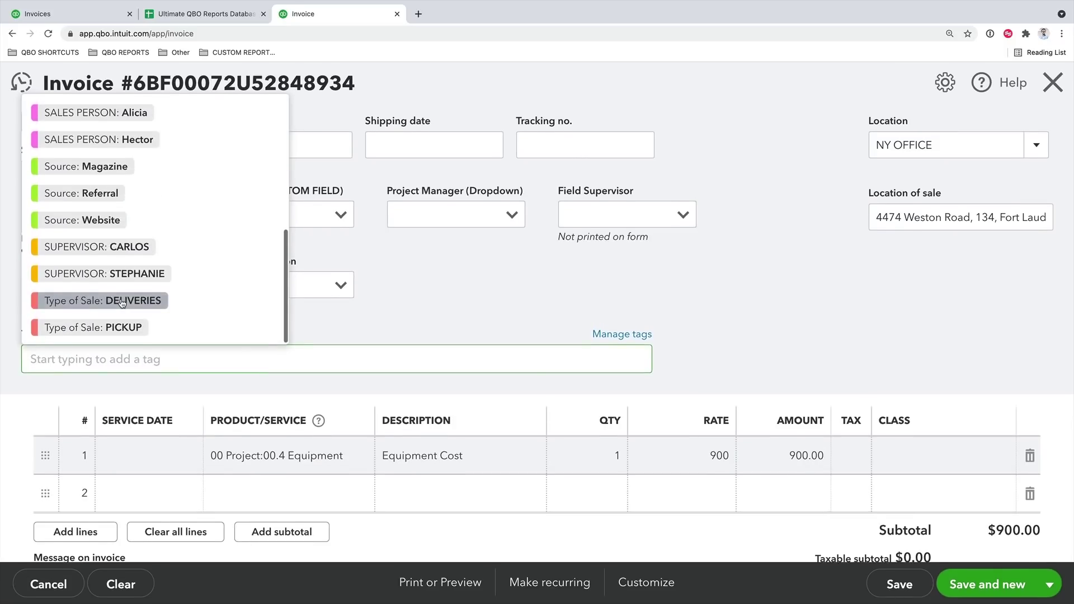
pyautogui.click(122, 303)
pyautogui.click(1049, 583)
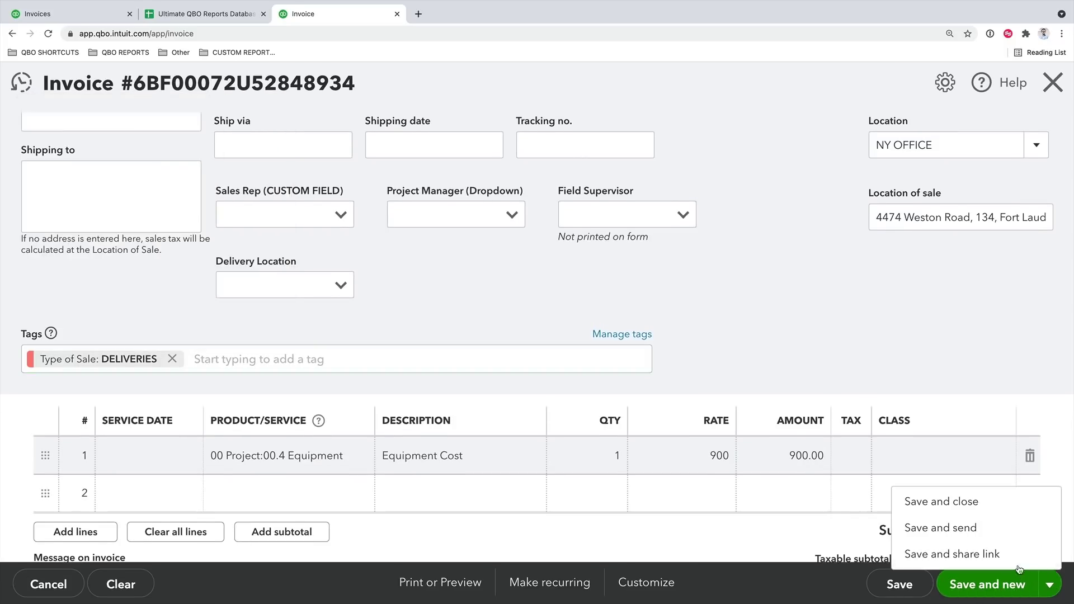
pyautogui.click(962, 502)
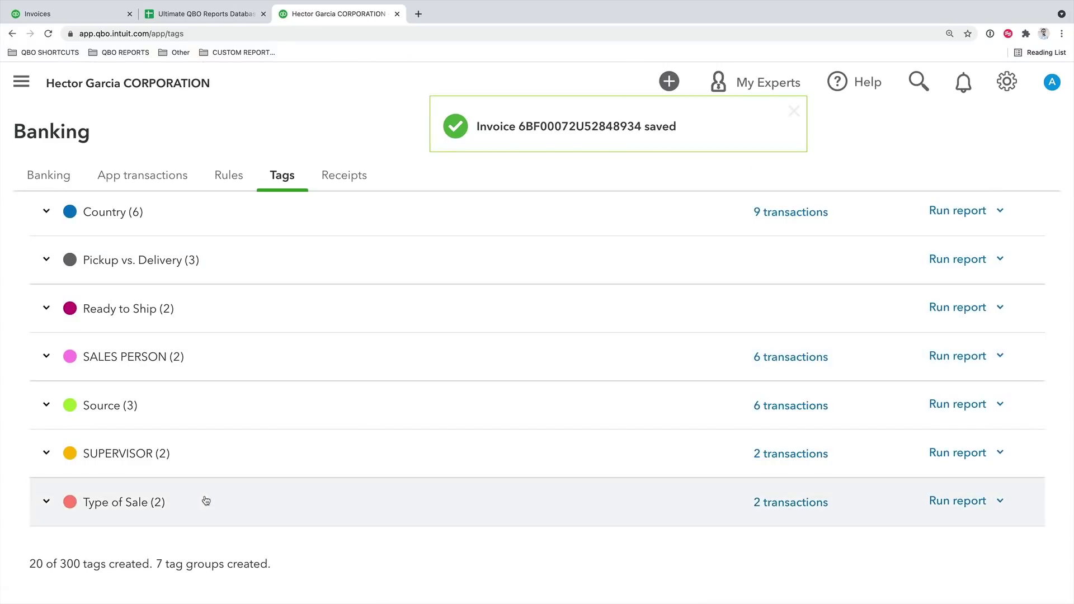
# - Group Money In by Type of Sale, showing DELIVERIES $900.00 and PICKUP $500.00
pyautogui.click(137, 501)
pyautogui.scroll(-2, 545, 481)
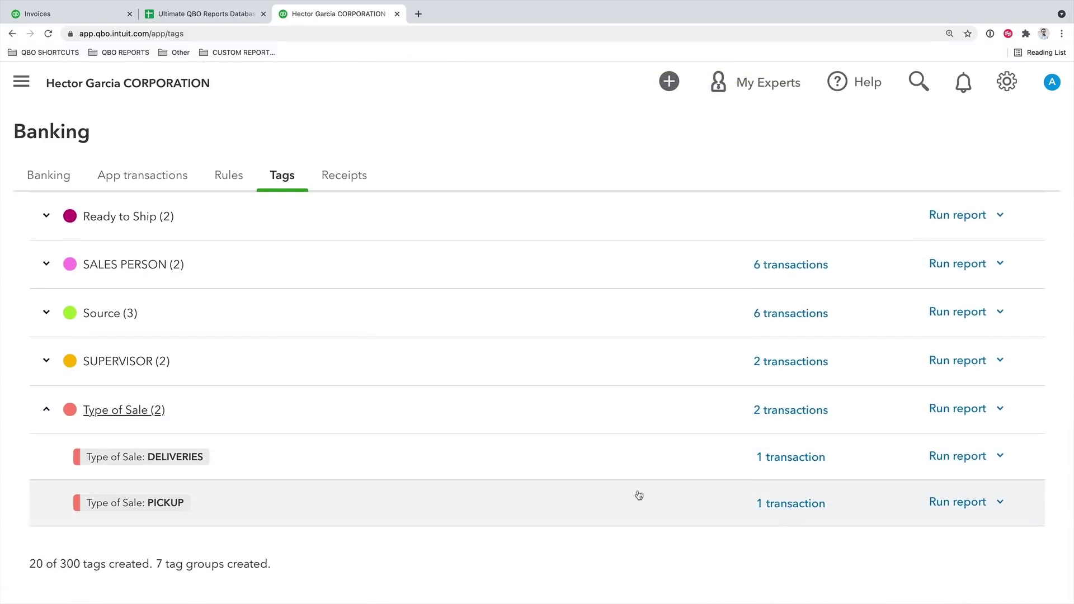
pyautogui.scroll(10, 721, 501)
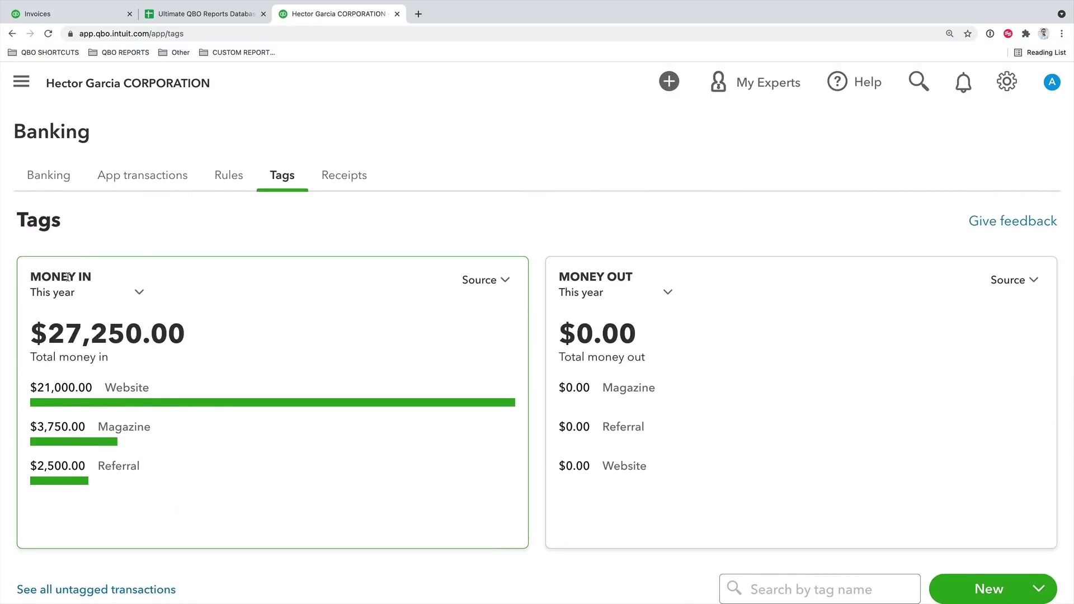
pyautogui.click(486, 280)
pyautogui.click(347, 533)
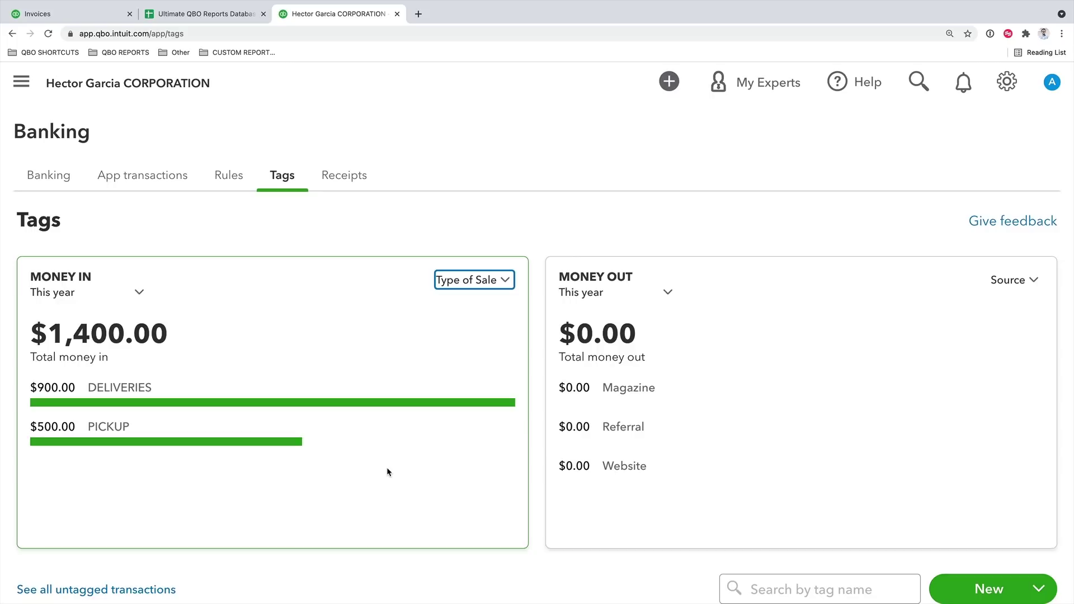
# - Open the main navigation menu and bring up the Reports entry
pyautogui.click(21, 82)
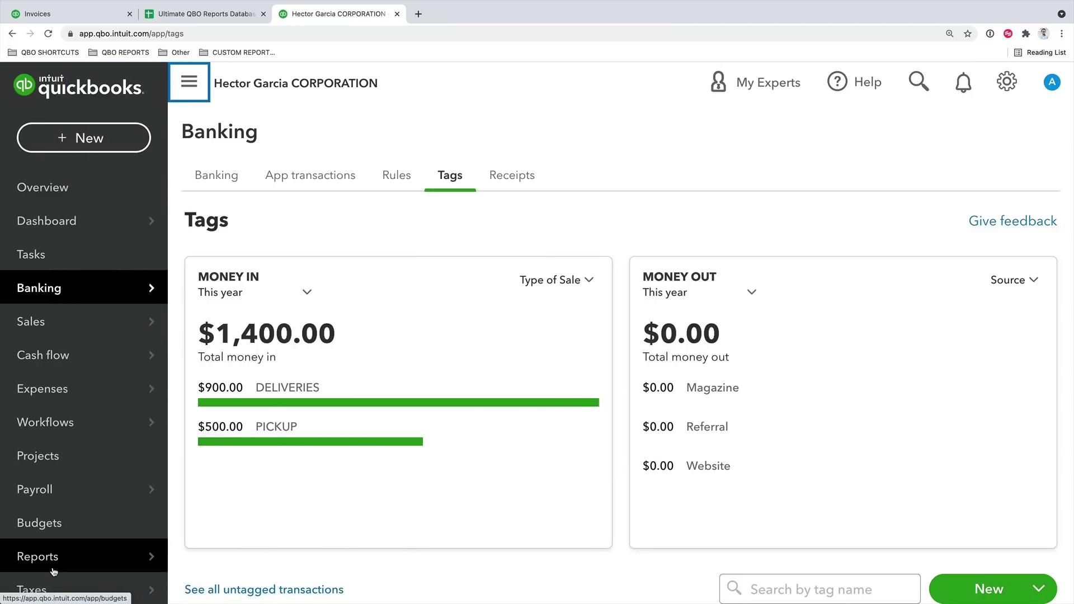
pyautogui.scroll(-3, 44, 475)
pyautogui.moveTo(47, 470)
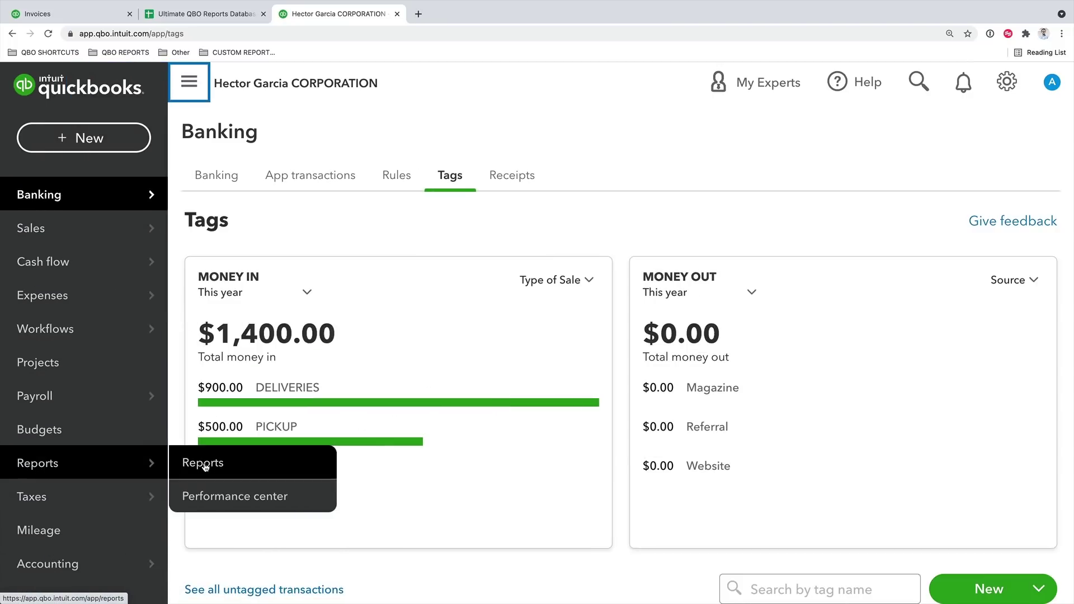
# - Find the Transaction List by Tag Group report by searching 'tag' and open it
pyautogui.click(203, 465)
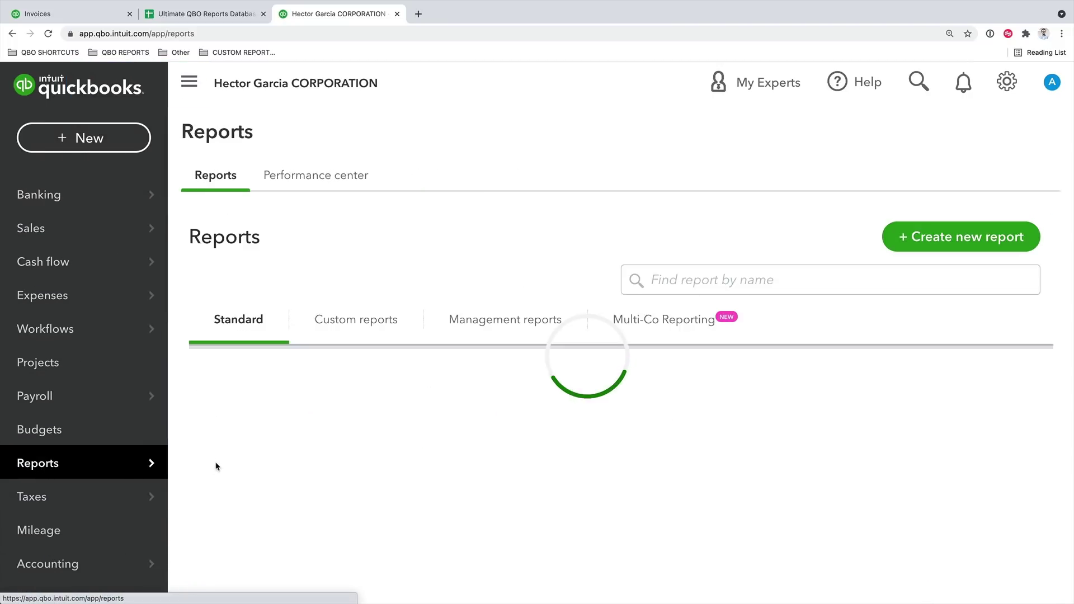
pyautogui.click(731, 282)
pyautogui.write('tag')
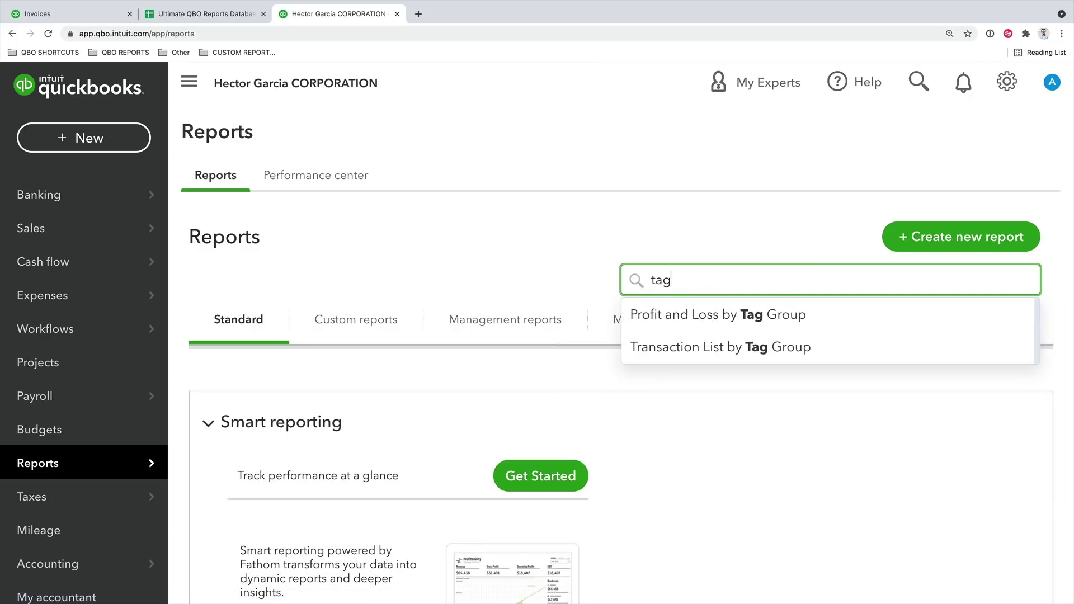
pyautogui.click(743, 352)
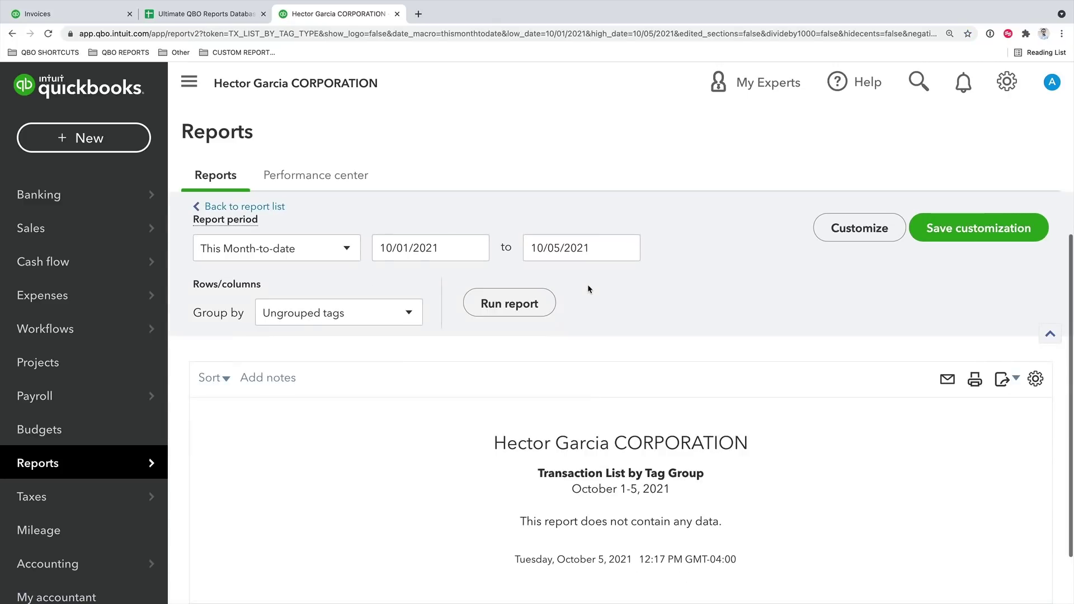
# - Group the report by Type of Sale and rerun it, listing DELIVERIES and PICKUP invoices
pyautogui.click(291, 316)
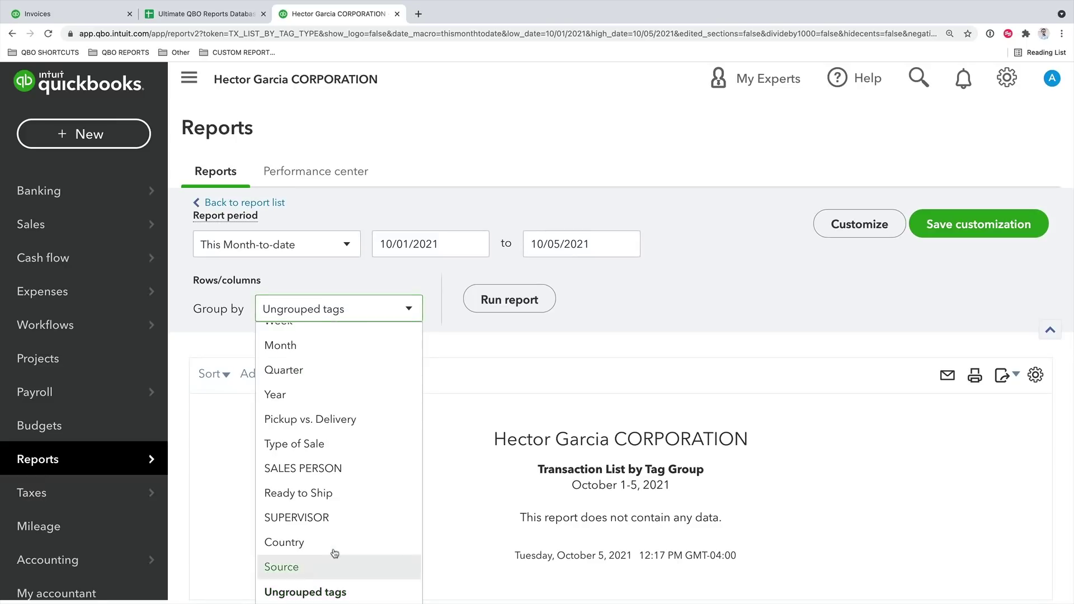
pyautogui.click(302, 442)
pyautogui.click(521, 311)
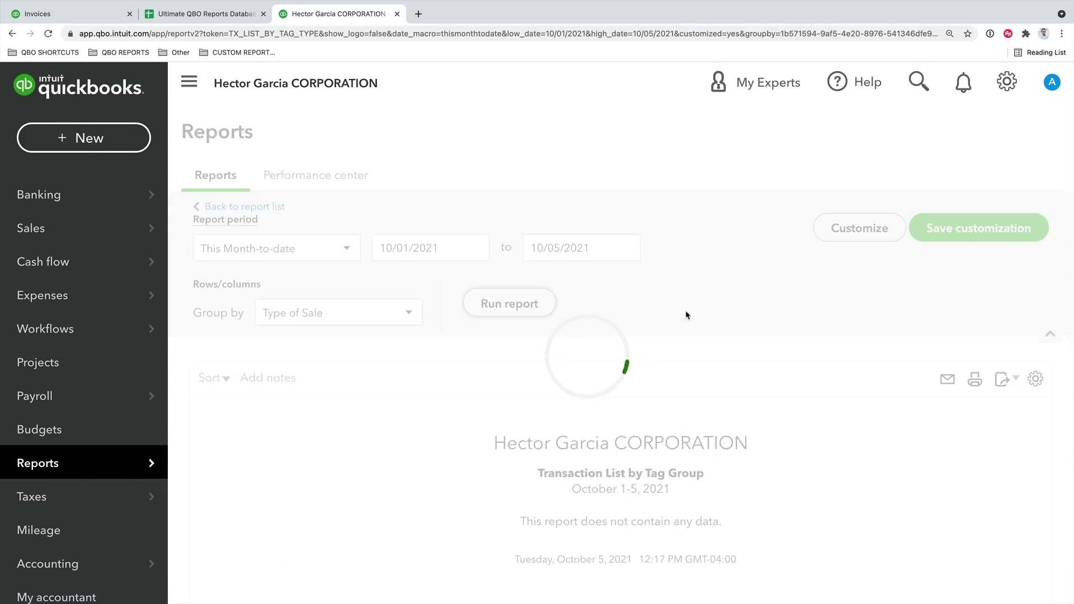
pyautogui.scroll(-2, 702, 278)
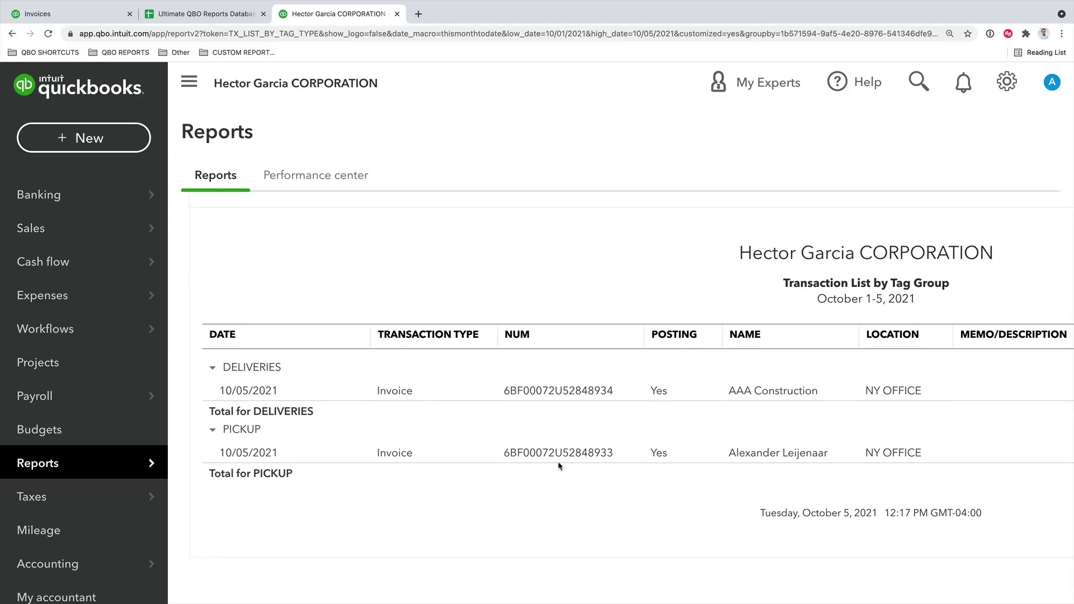
pyautogui.scroll(5, 558, 466)
# - Hide Num, Posting, Name, Location, Memo/Description and Split, leaving Date, Transaction Type, Account and Amount
pyautogui.hscroll(10, 874, 441)
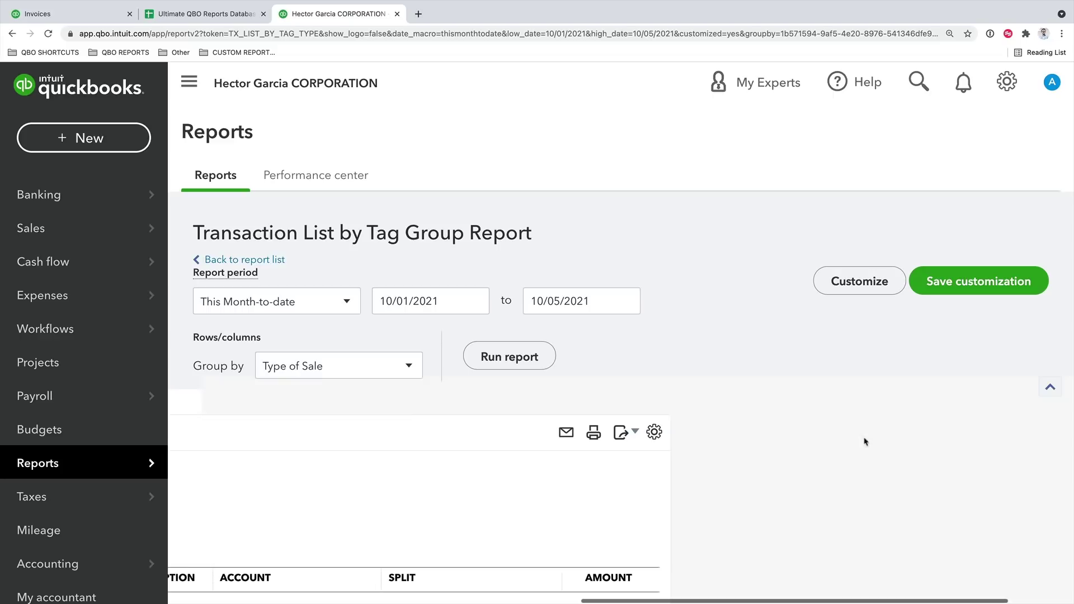
pyautogui.click(652, 434)
pyautogui.scroll(-5, 727, 492)
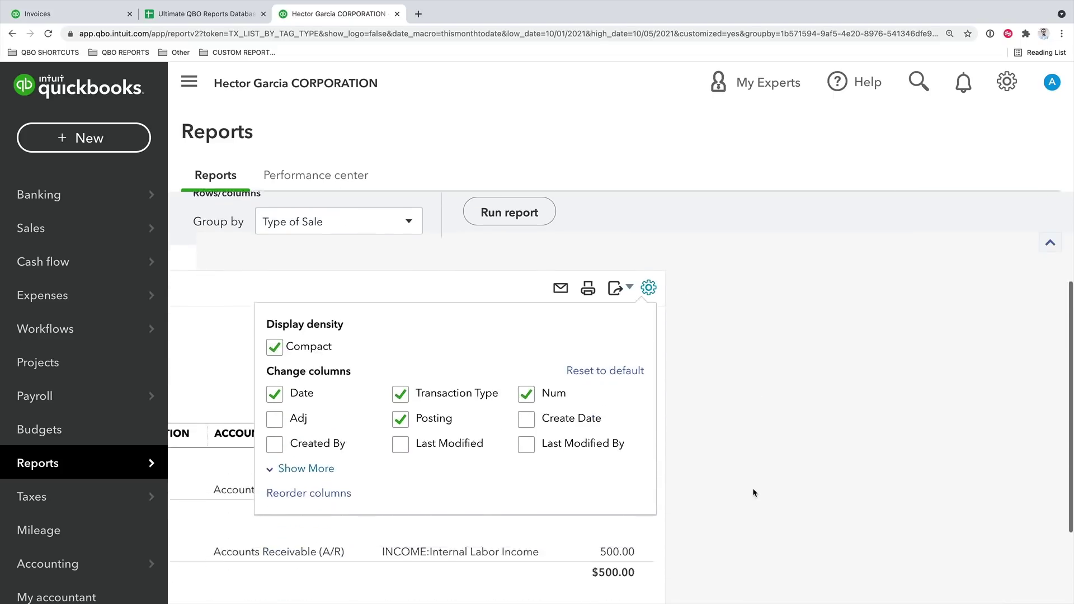
pyautogui.click(304, 386)
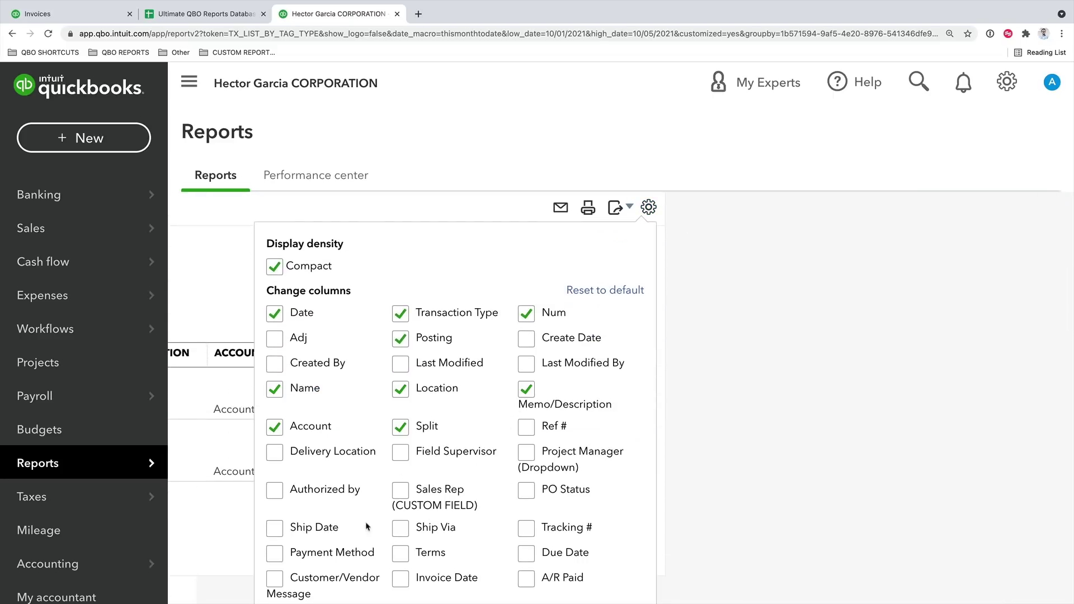
pyautogui.scroll(-1, 699, 369)
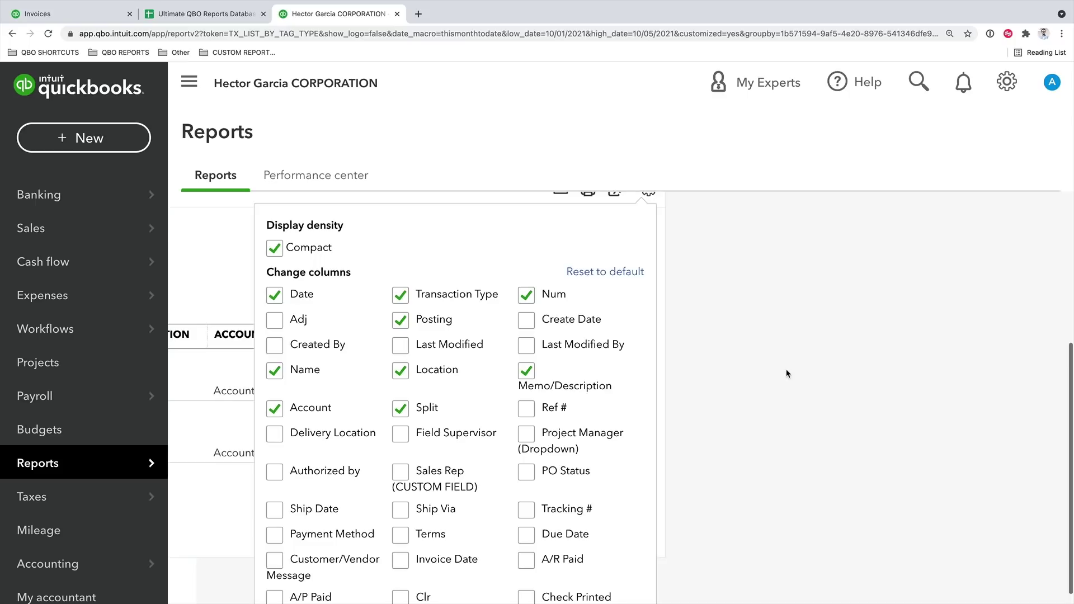
pyautogui.hscroll(-10, 824, 383)
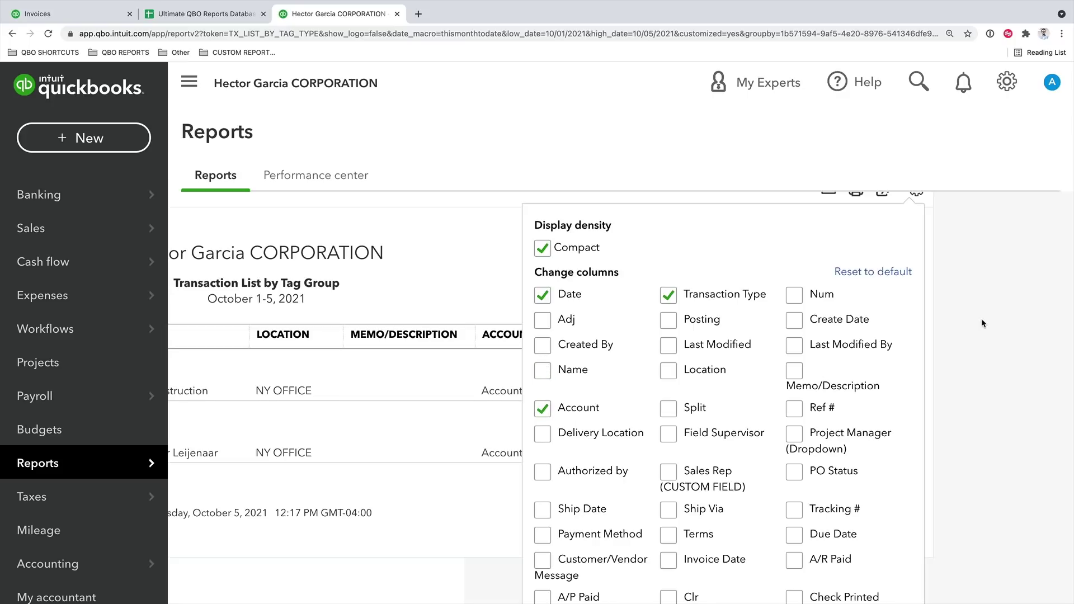
pyautogui.click(397, 252)
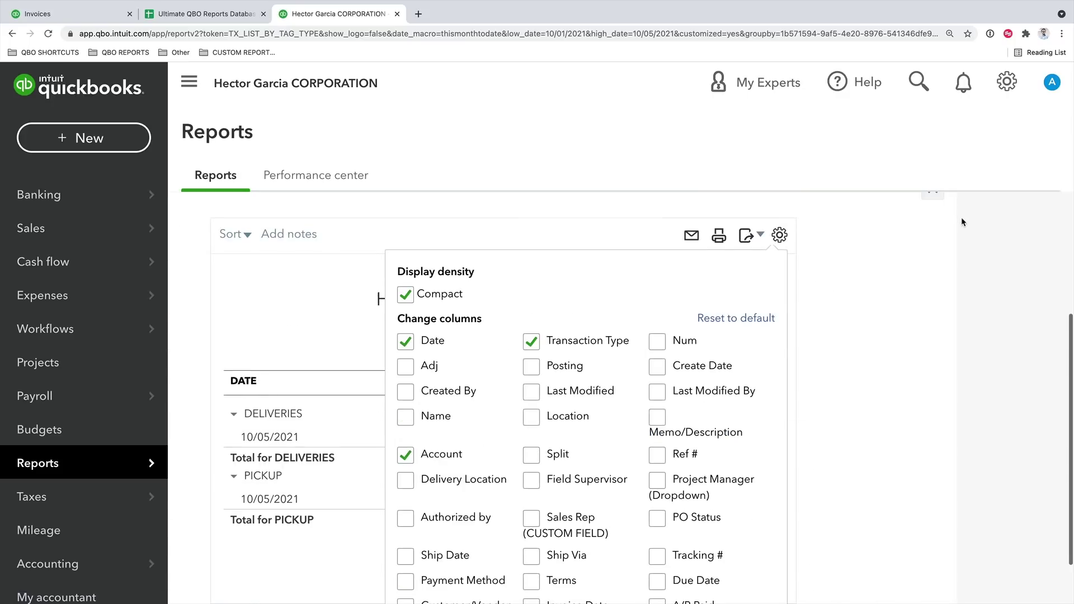
pyautogui.click(939, 332)
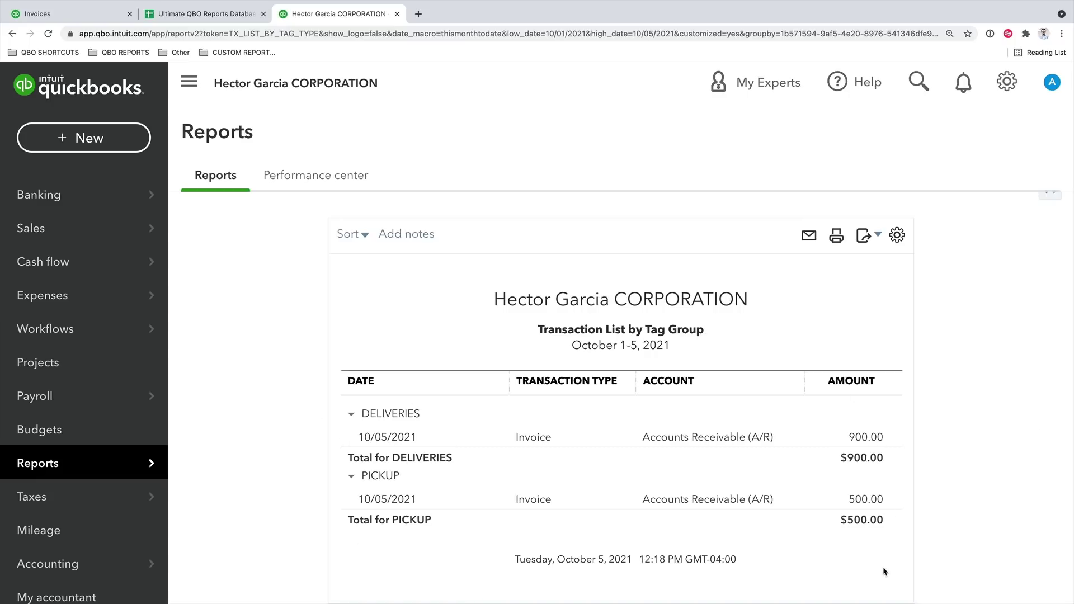
pyautogui.click(76, 141)
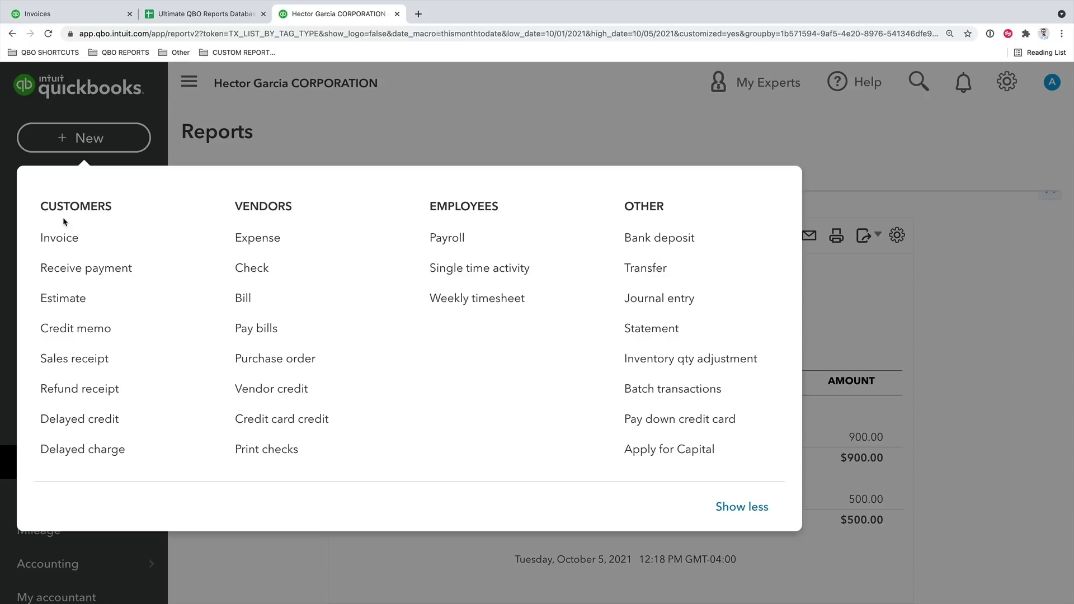
# - Start a new invoice for the customer with a 00.3 Sub Labor line of 1,200.00
pyautogui.keyDown('super'); pyautogui.click(59, 238); pyautogui.keyUp('super')
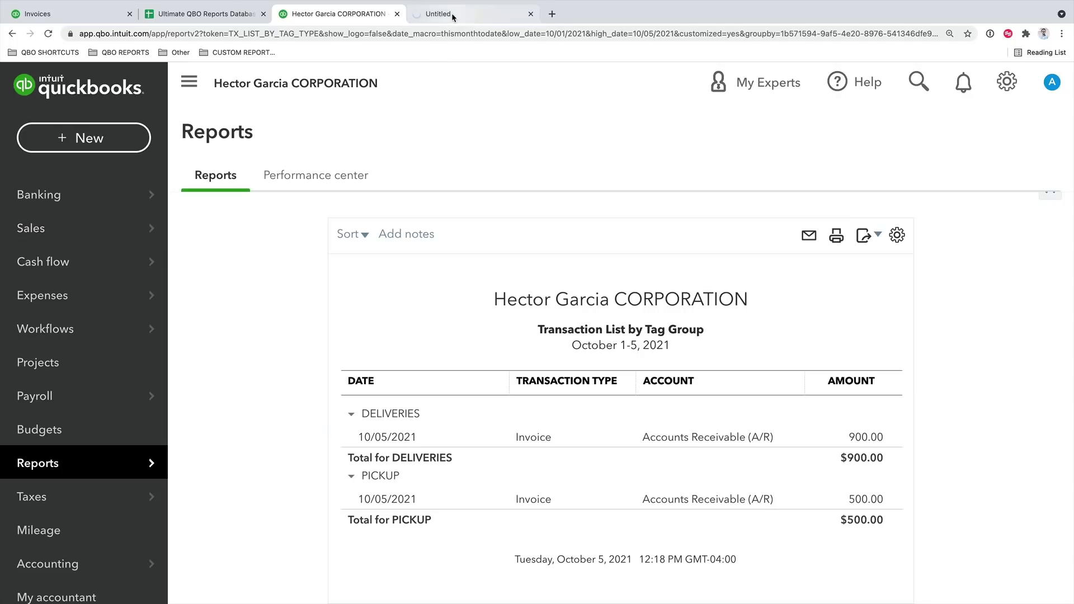
pyautogui.click(452, 14)
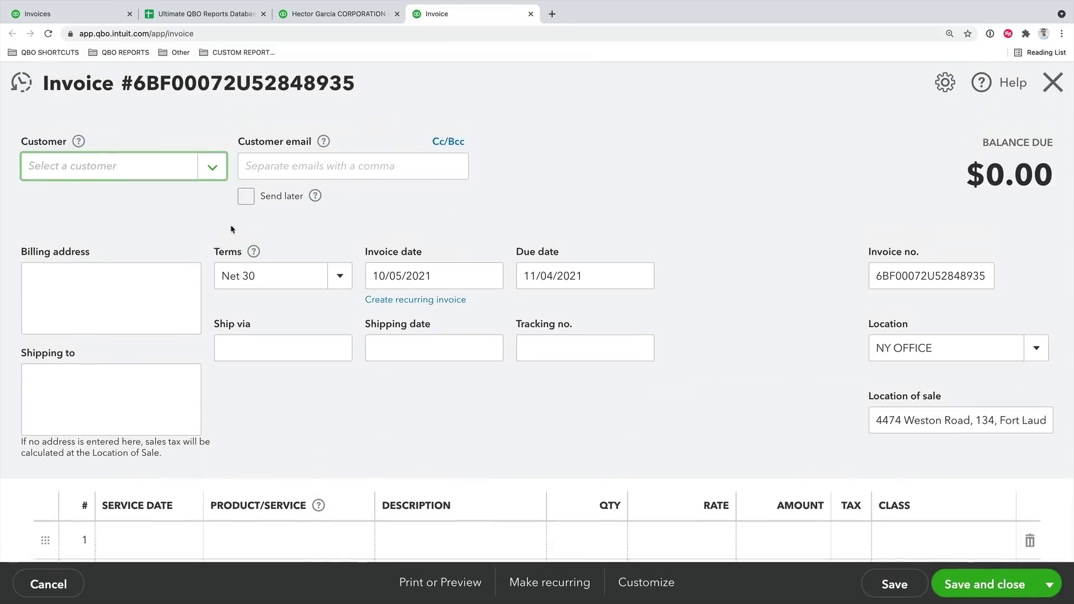
pyautogui.click(212, 167)
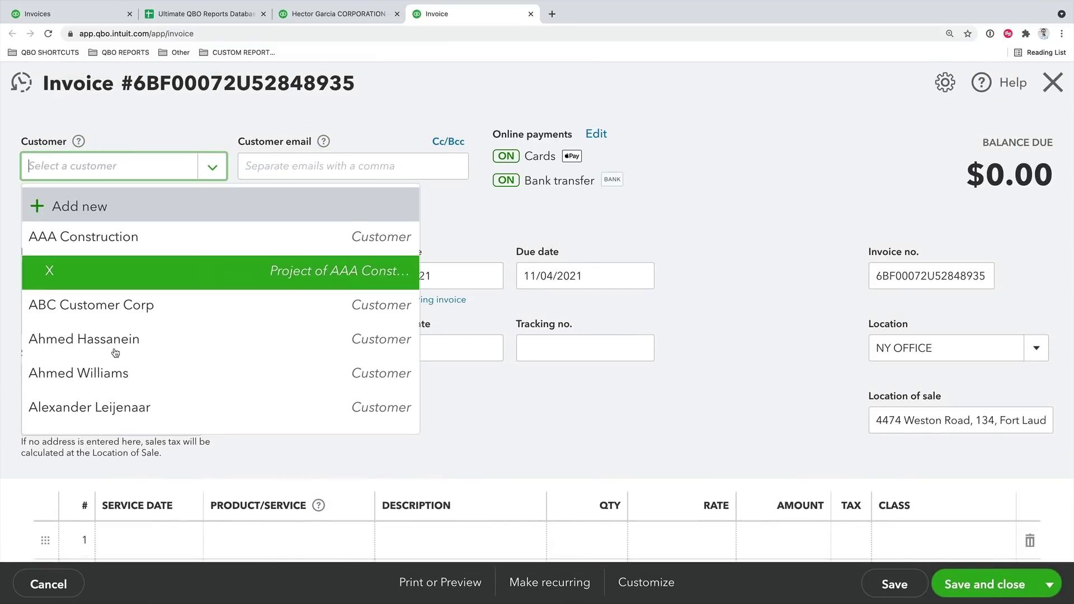
pyautogui.moveTo(112, 414); pyautogui.dragTo(110, 339)
pyautogui.scroll(-5, 392, 437)
pyautogui.click(263, 515)
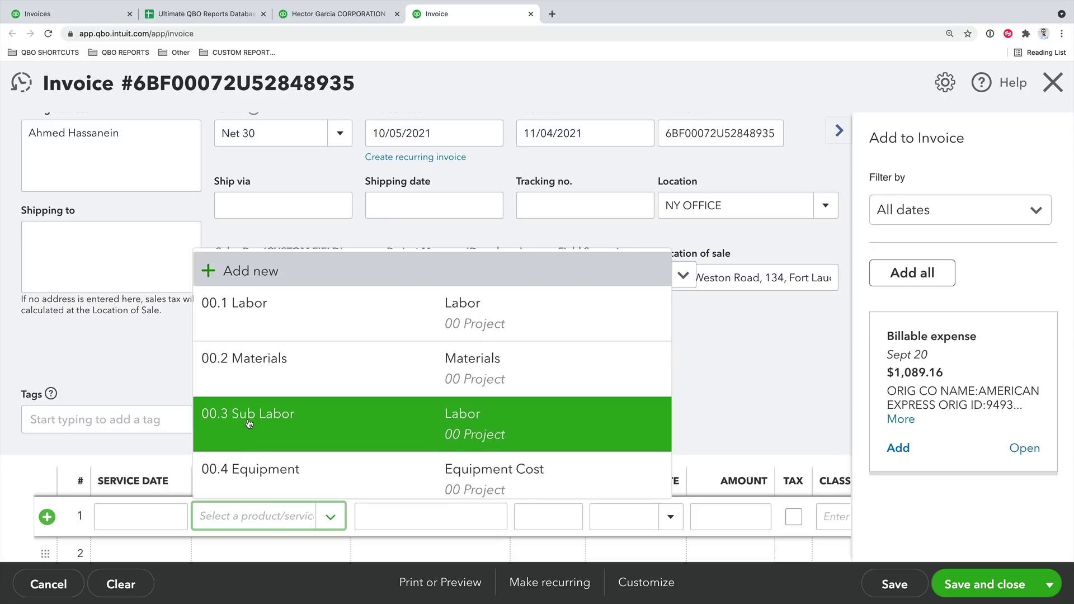
pyautogui.click(250, 413)
pyautogui.click(735, 517)
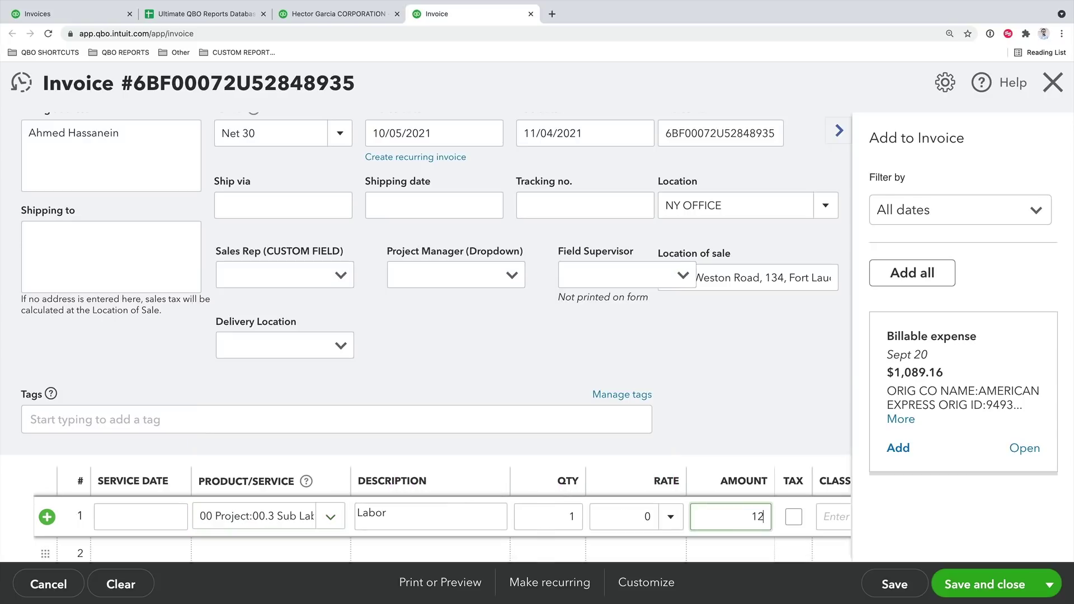
# - Tag the invoice Type of Sale: PICKUP and save and close it
pyautogui.click(125, 431)
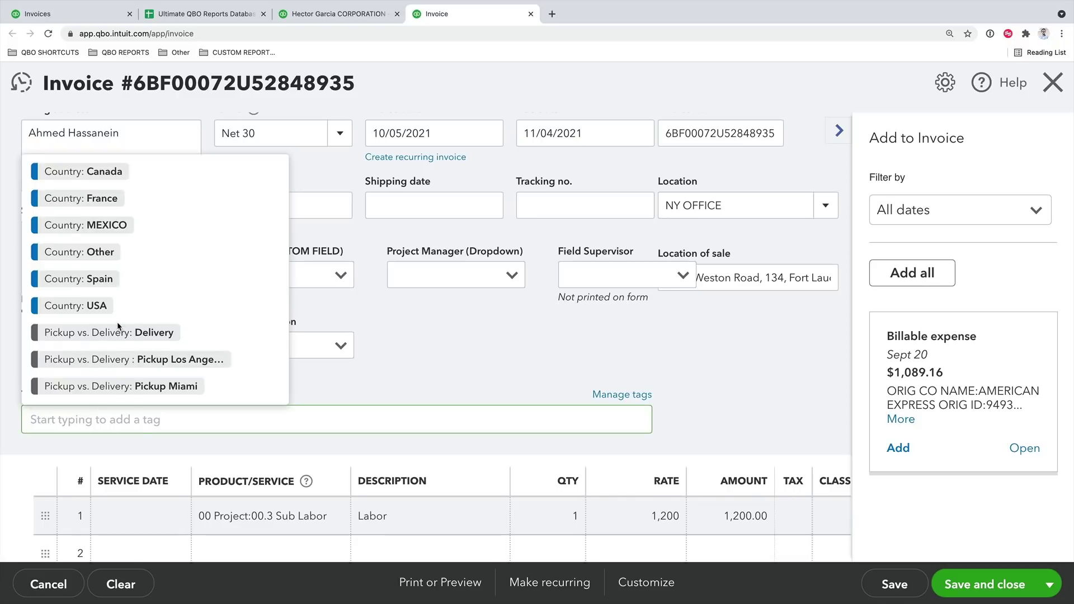
pyautogui.scroll(-5, 111, 331)
pyautogui.click(95, 385)
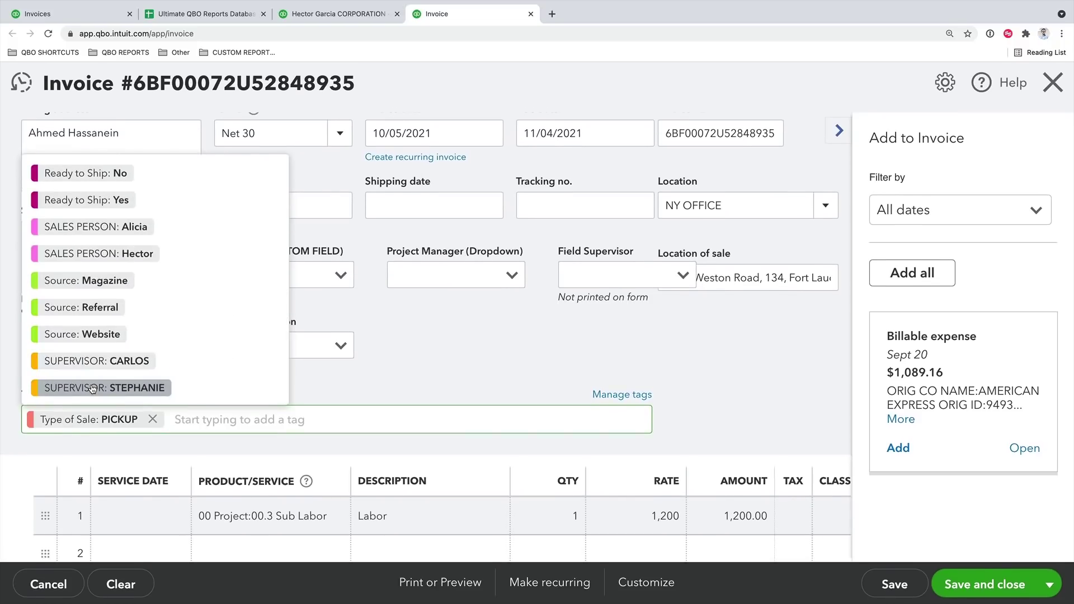
pyautogui.click(1000, 594)
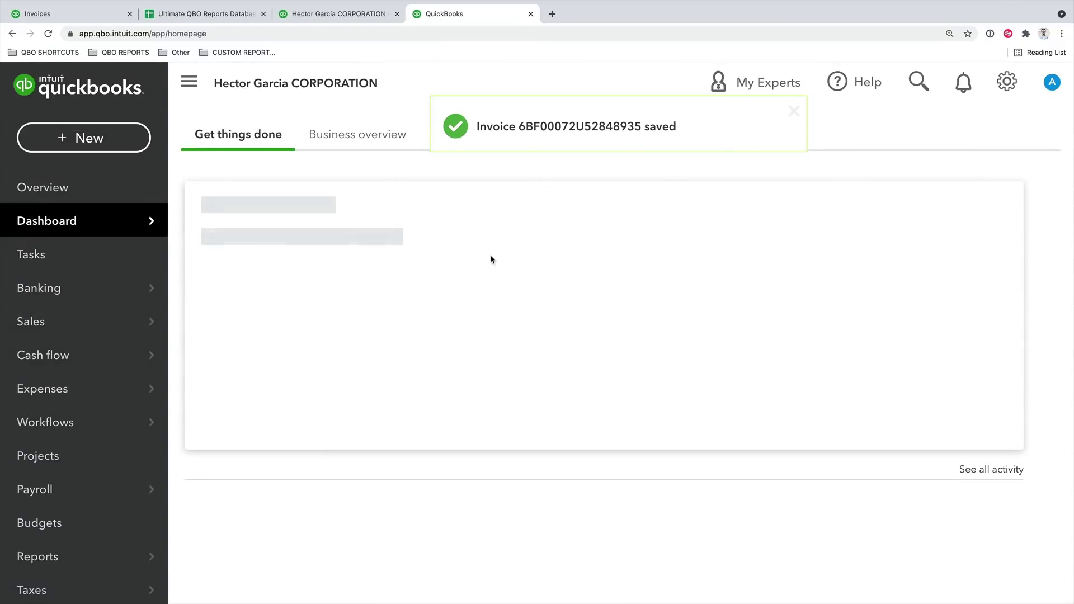
pyautogui.click(324, 17)
# - Rerun the report so PICKUP totals $1,700.00, and collapse DELIVERIES and PICKUP to totals
pyautogui.click(517, 358)
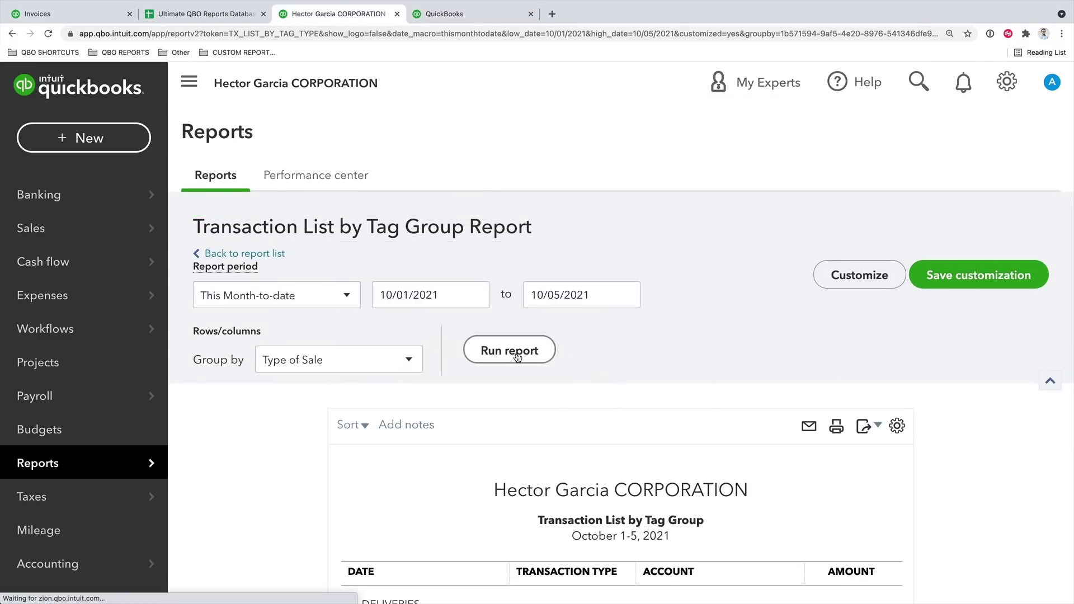
pyautogui.scroll(-2, 928, 485)
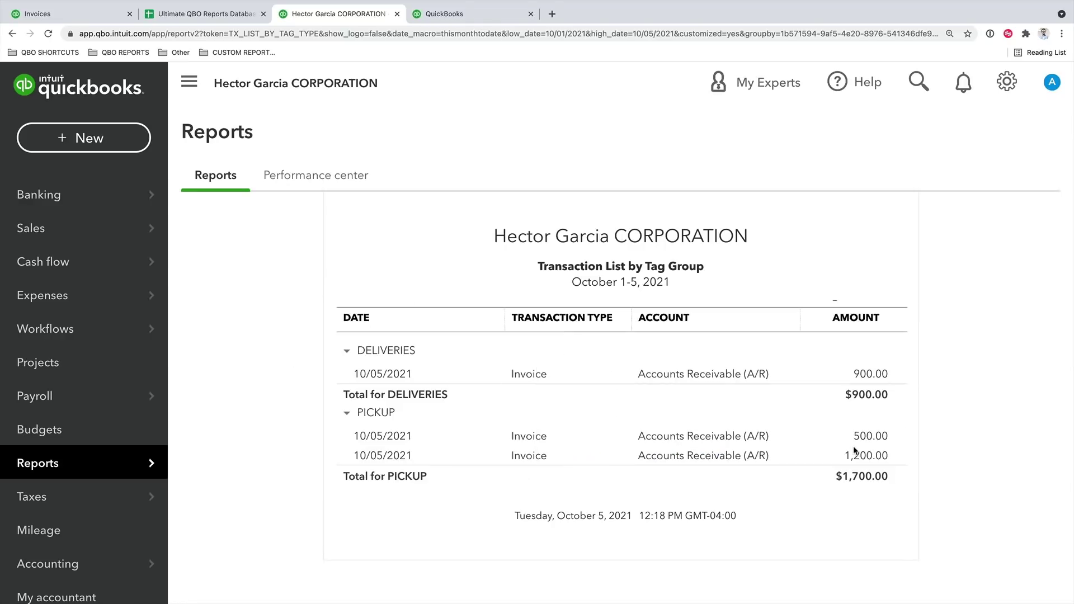
pyautogui.click(344, 351)
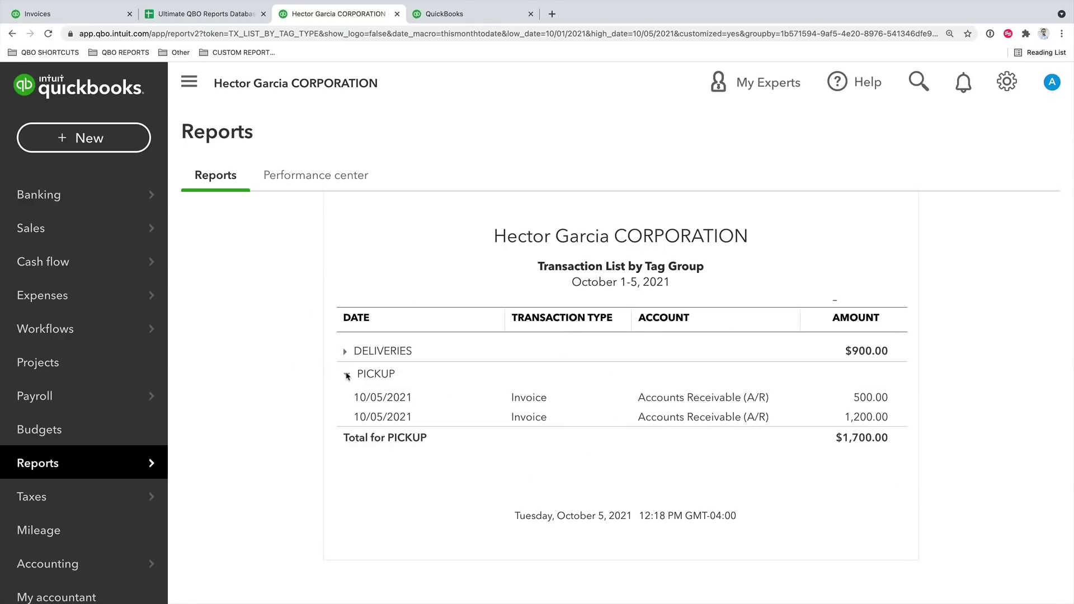
pyautogui.click(346, 374)
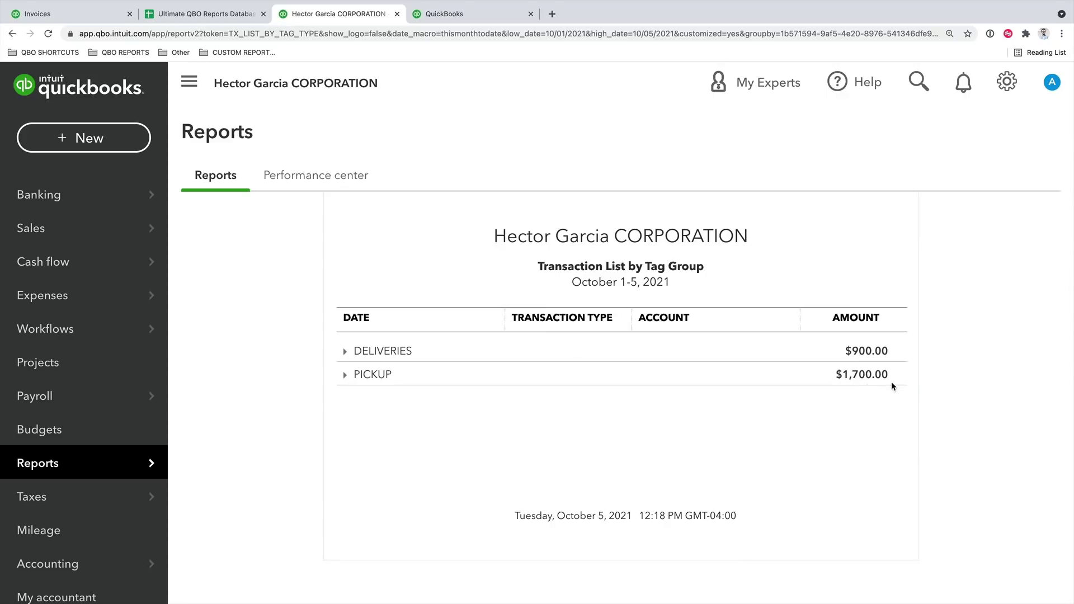
pyautogui.moveTo(65, 468)
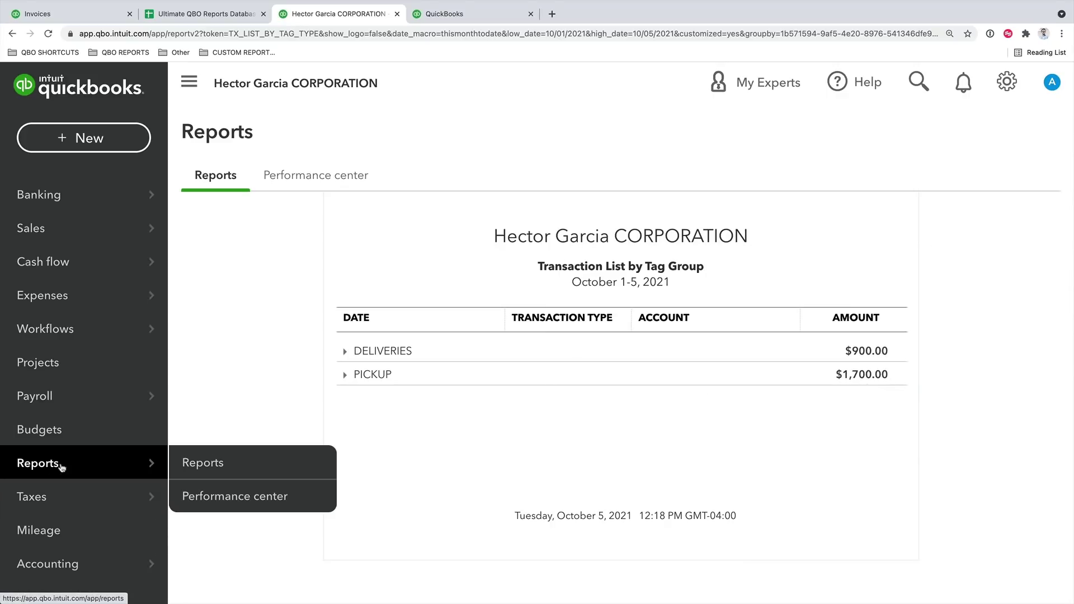
pyautogui.click(213, 465)
# - Find the Profit and Loss by Tag Group report by searching 'tag' and open it
pyautogui.click(697, 280)
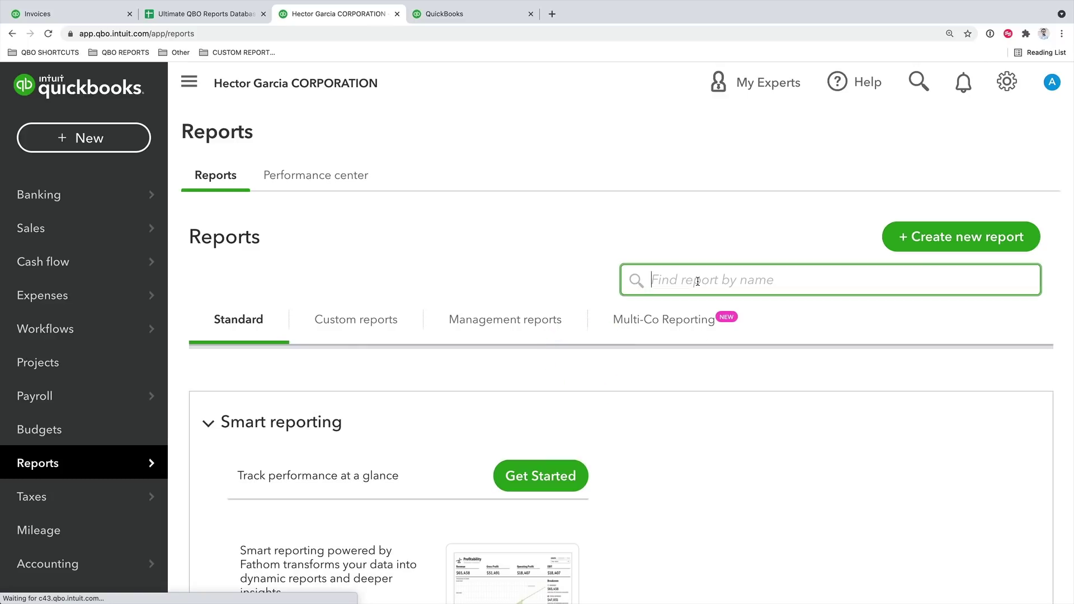
pyautogui.write('tag')
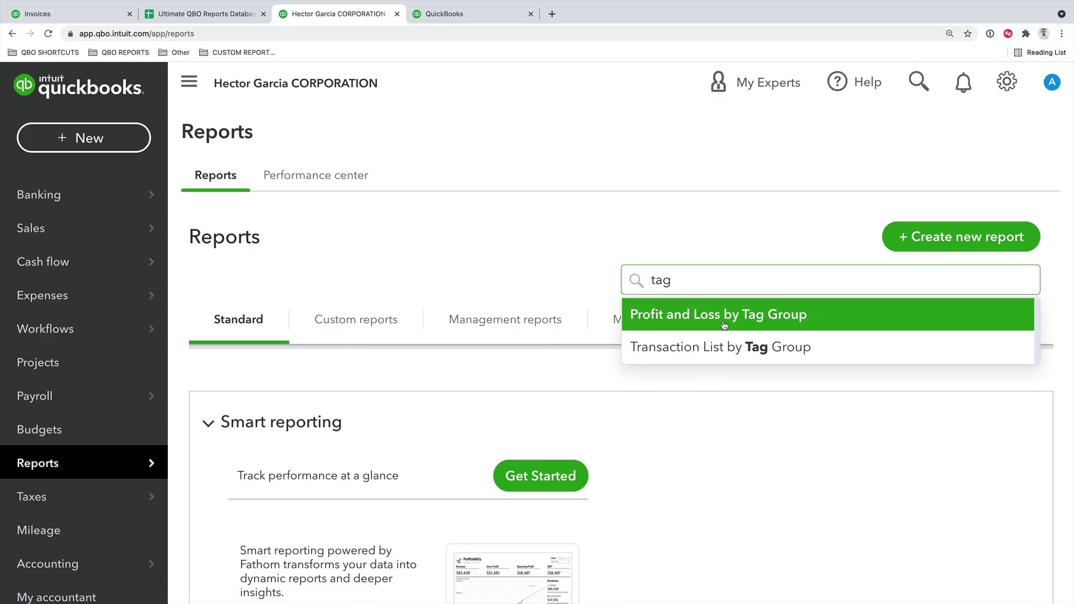
pyautogui.click(727, 320)
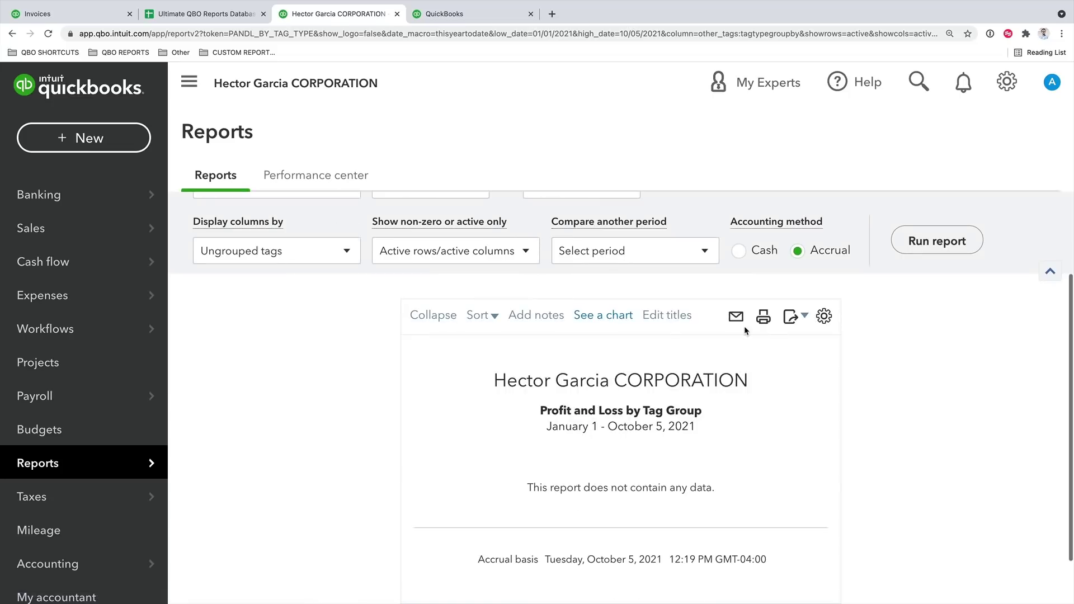
# - Display columns by Type of Sale and rerun: DELIVERIES $900.00, PICKUP $1,700.00 net income
pyautogui.scroll(1, 269, 266)
pyautogui.click(268, 303)
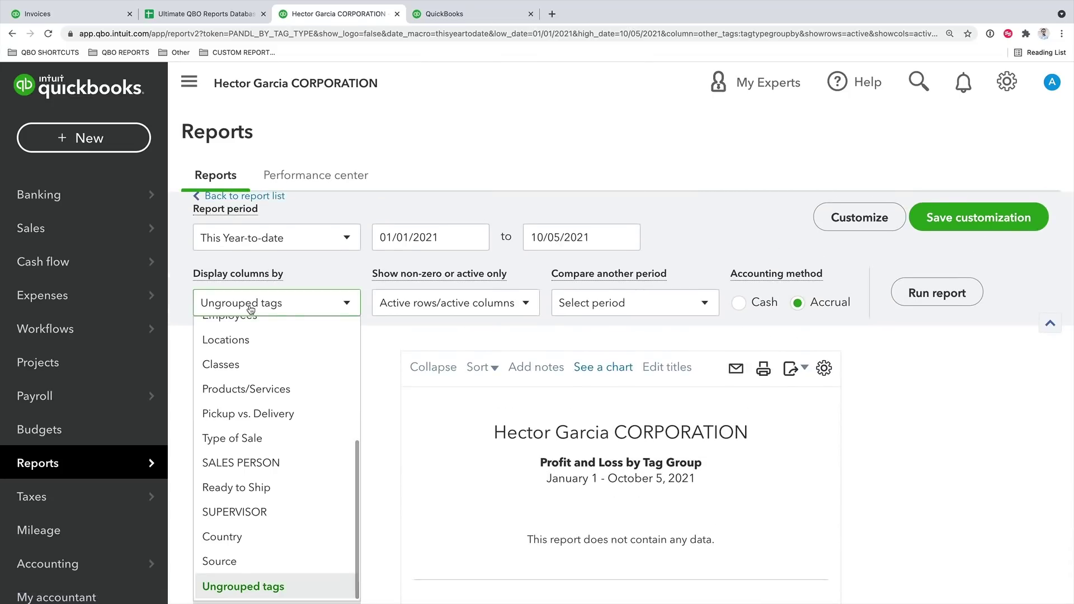
pyautogui.click(242, 438)
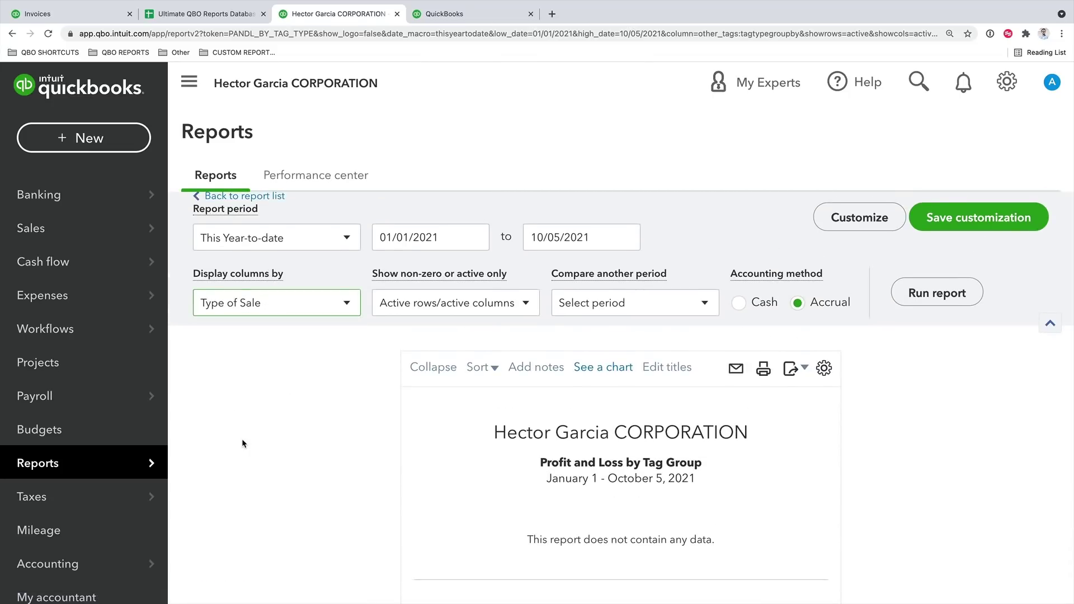
pyautogui.click(936, 292)
pyautogui.scroll(-3, 921, 362)
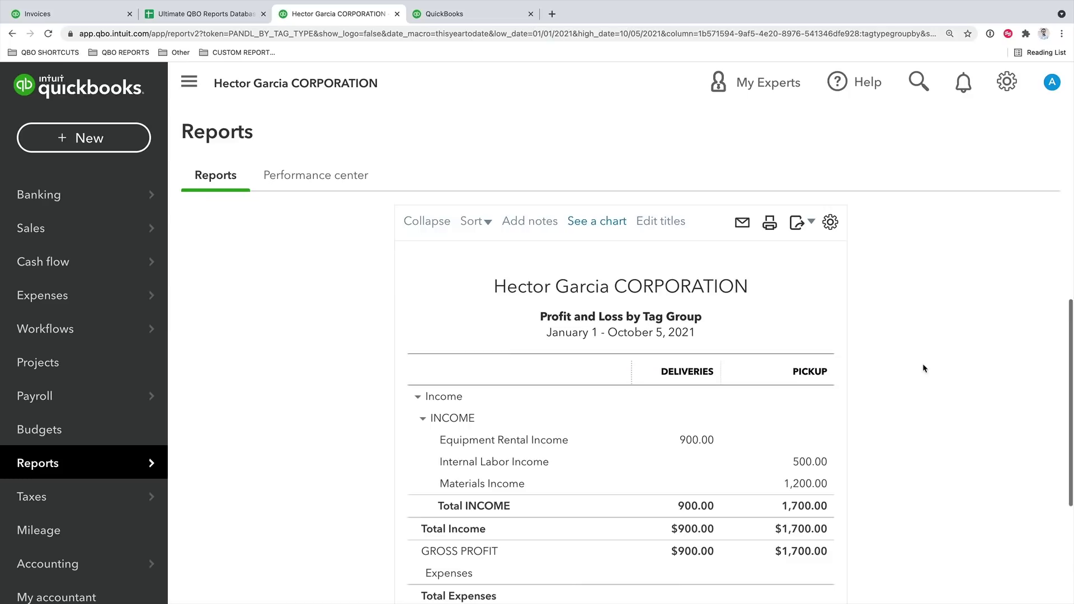
pyautogui.scroll(-1, 941, 404)
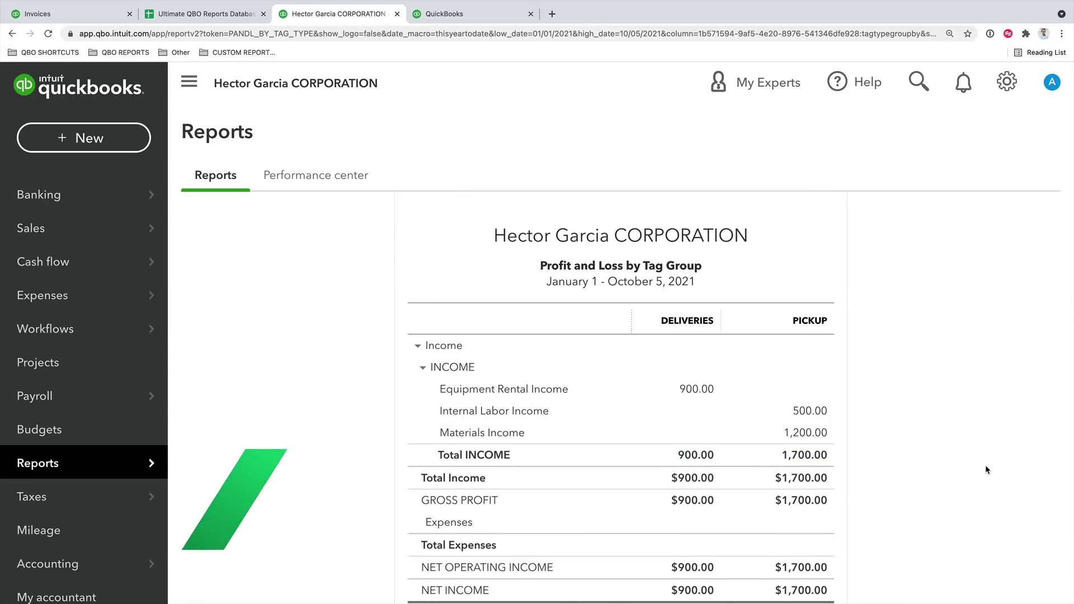
pyautogui.scroll(-2, 985, 466)
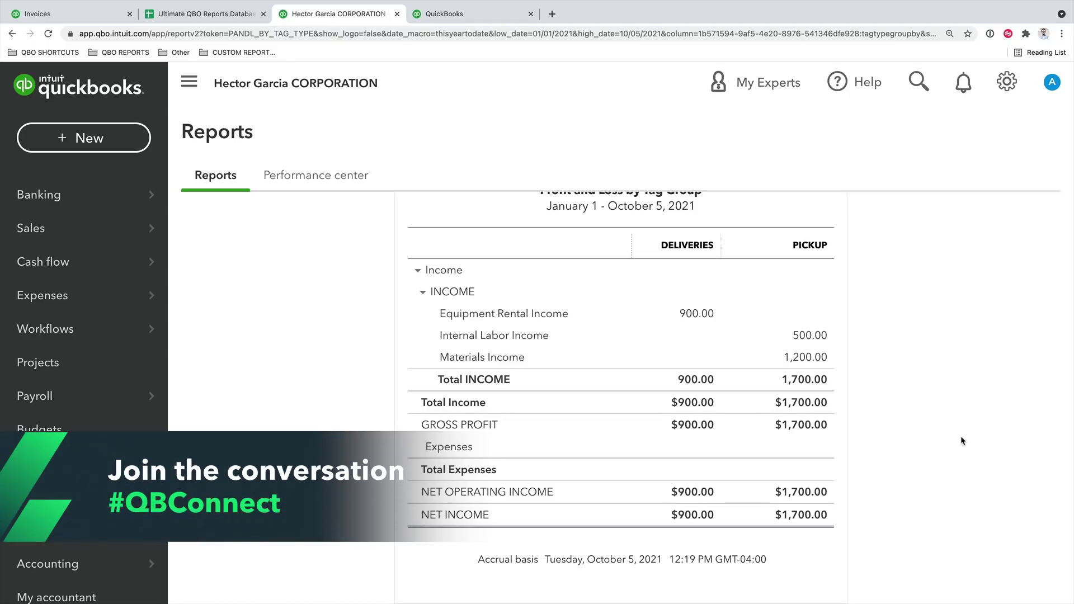
# - Start a new expense and add FEDEX as a new vendor payee
pyautogui.click(71, 143)
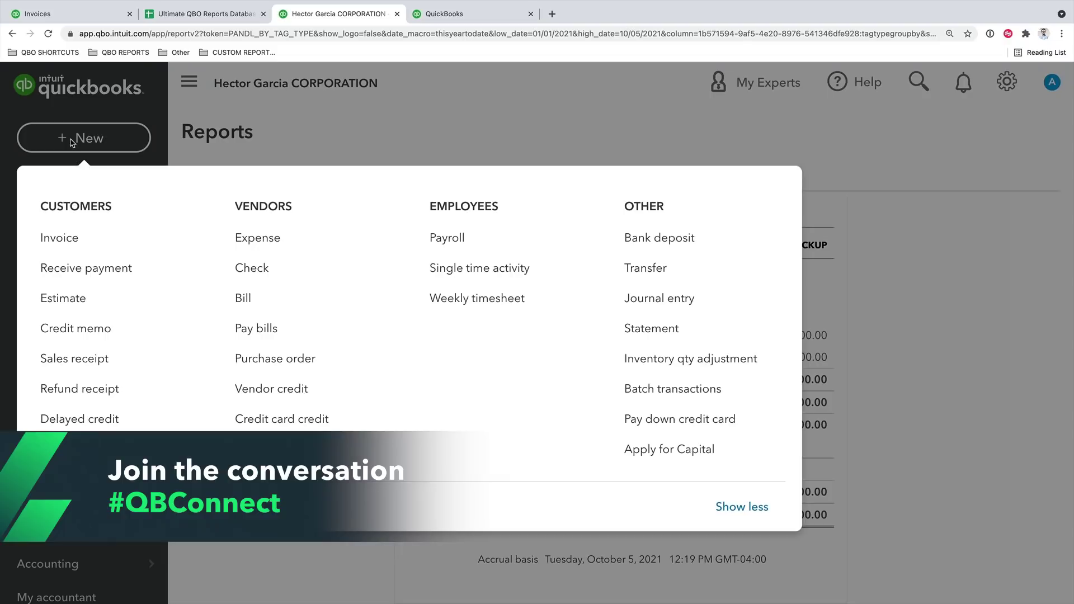
pyautogui.click(272, 240)
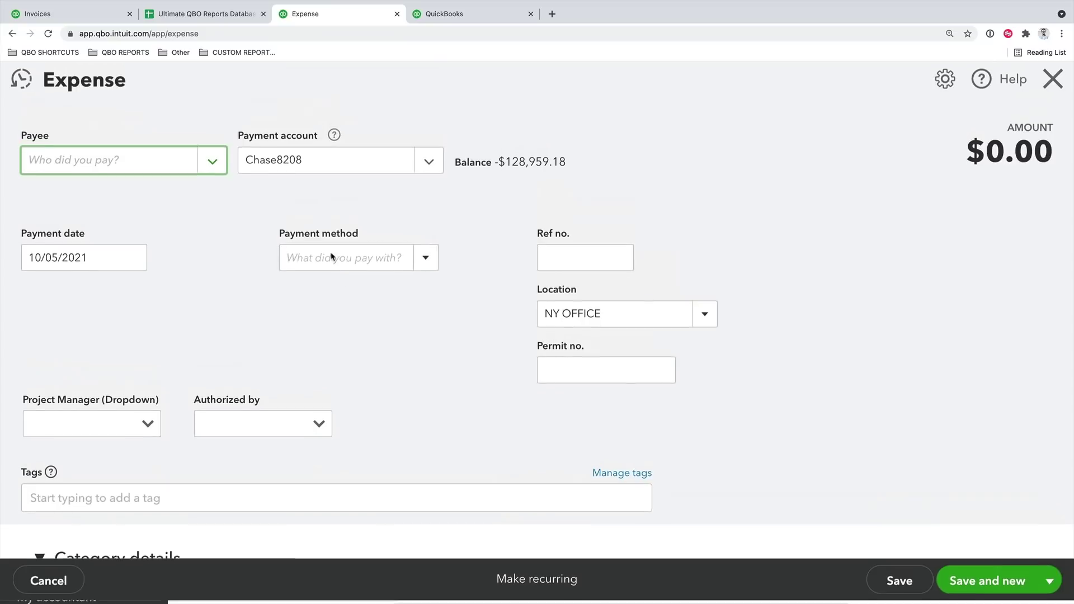
pyautogui.click(101, 164)
pyautogui.write('fed')
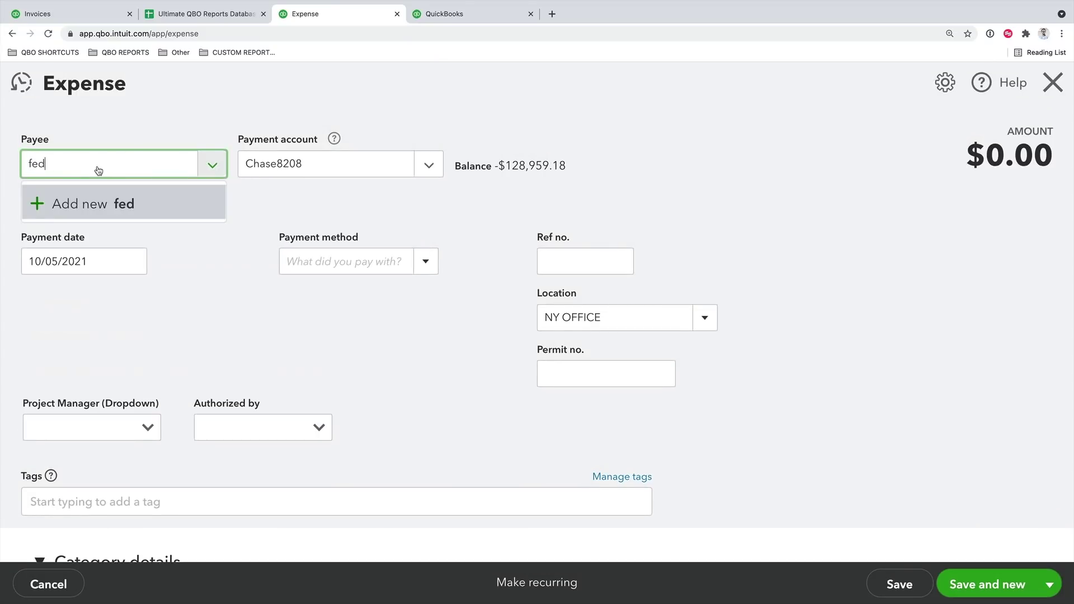
pyautogui.press('BackSpace')
pyautogui.press('BackSpace')
pyautogui.press('BackSpace')
pyautogui.write('F')
pyautogui.click(106, 200)
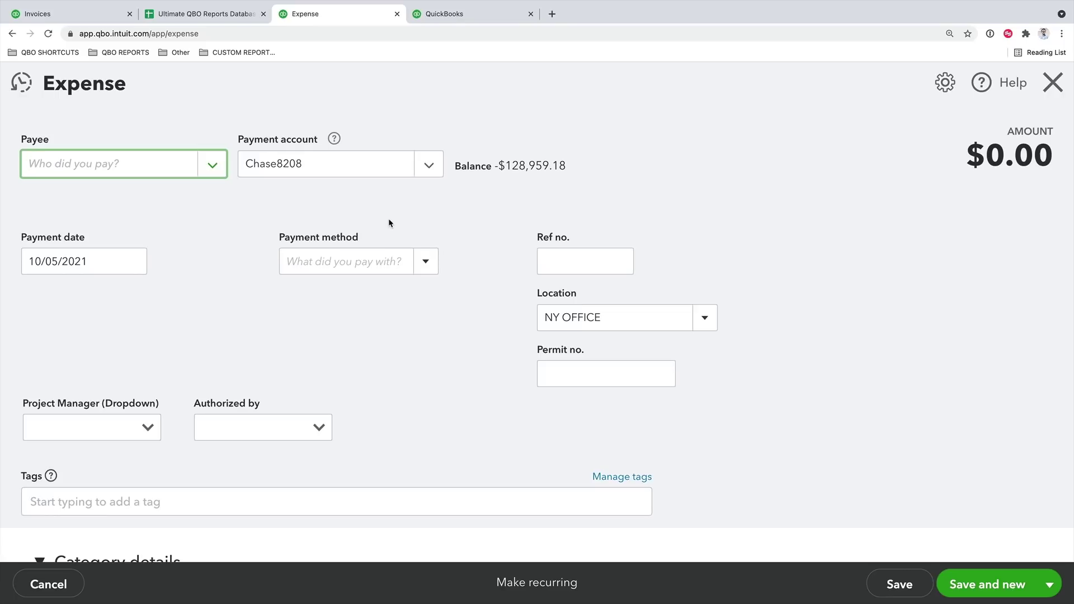
pyautogui.click(205, 166)
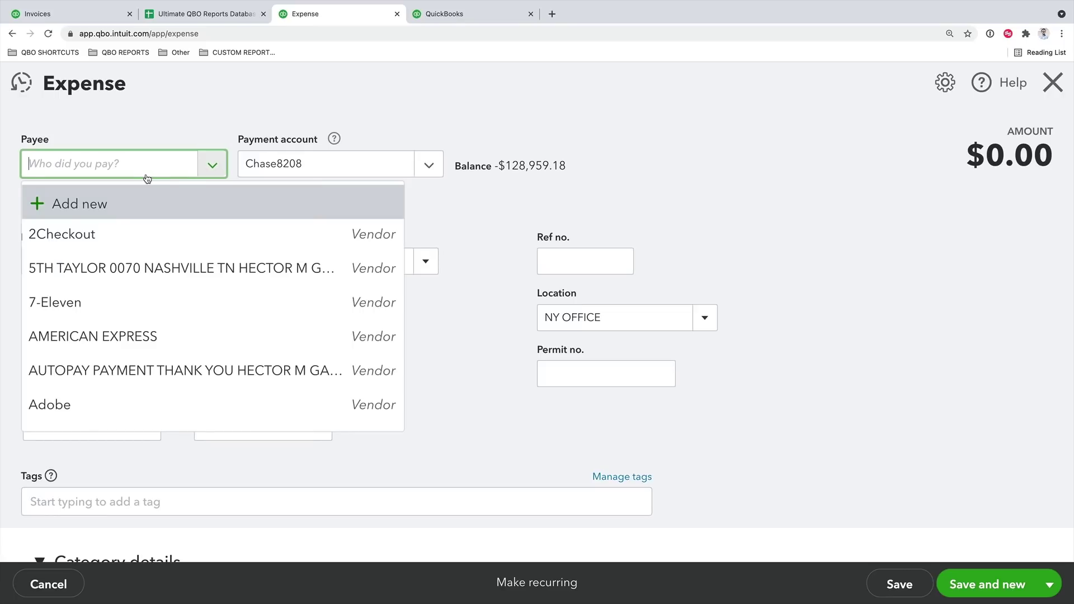
pyautogui.write('FEDEX')
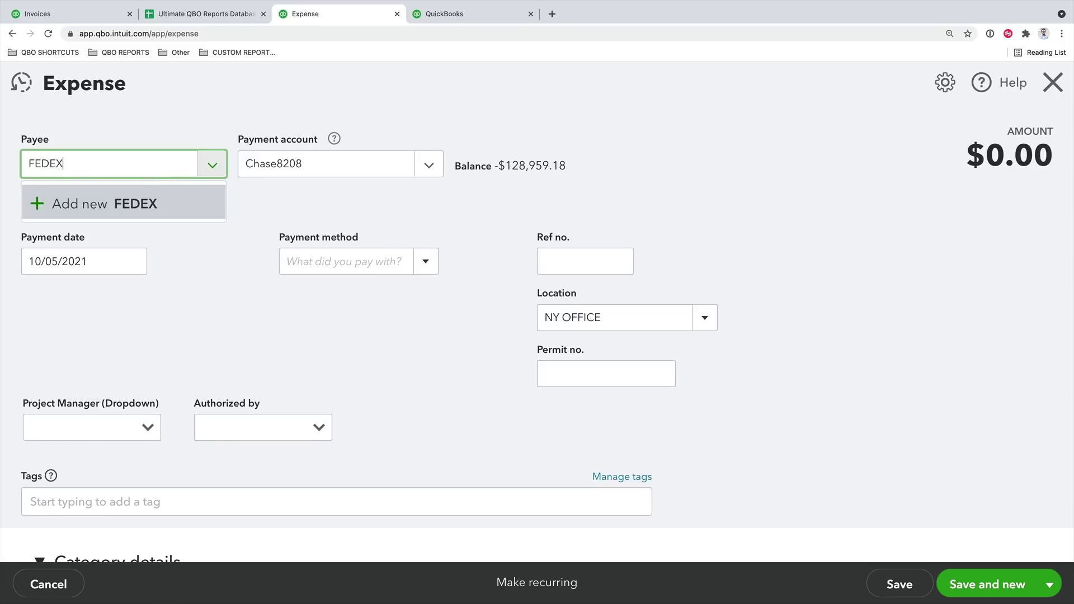
pyautogui.click(183, 199)
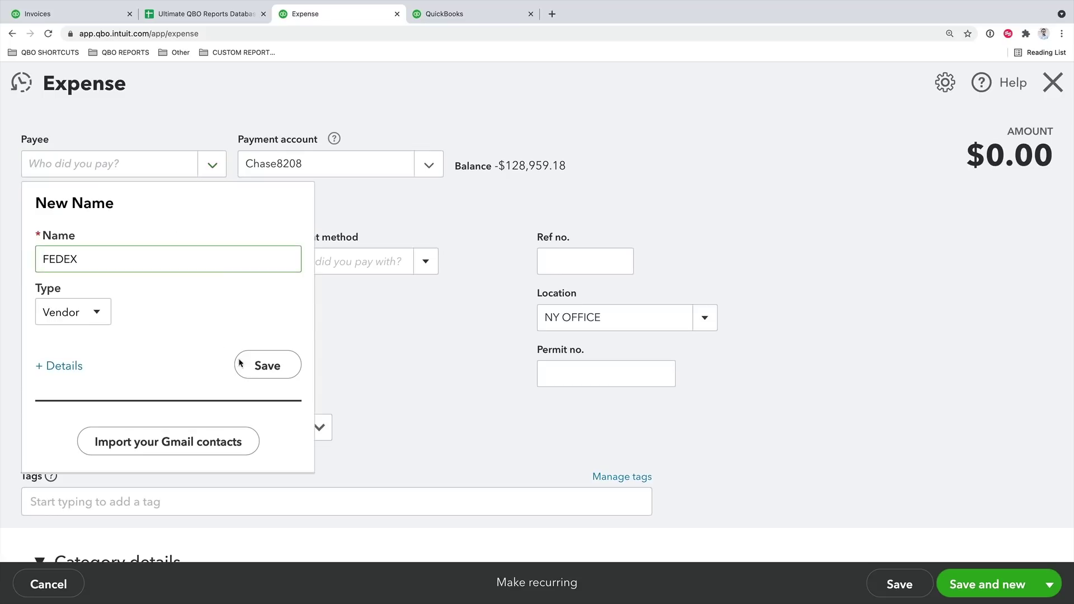
pyautogui.click(257, 366)
# - Tag the expense Type of Sale: DELIVERIES
pyautogui.scroll(-3, 448, 369)
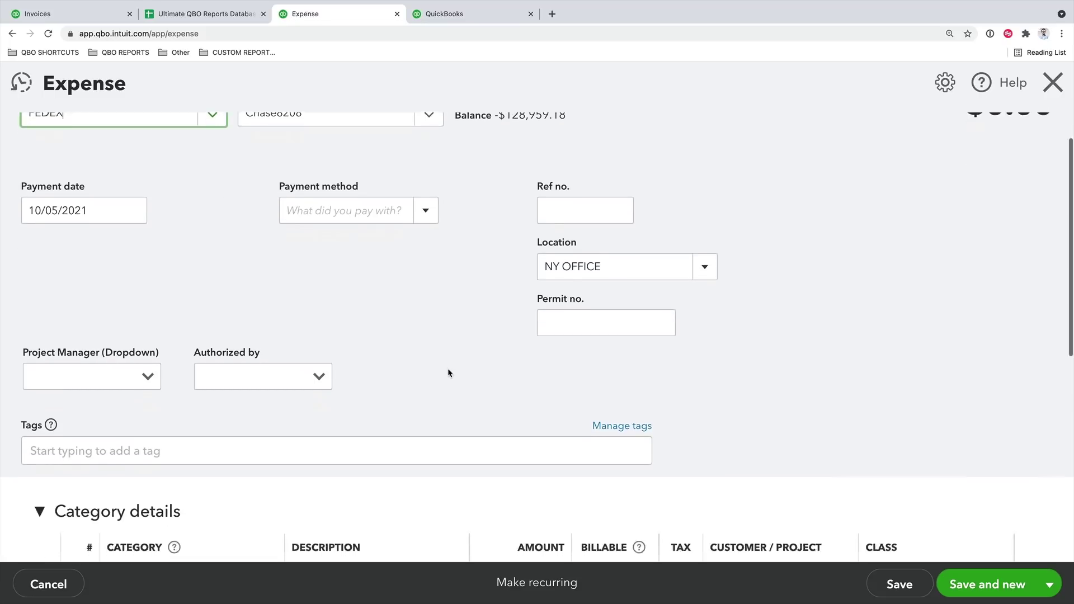
pyautogui.click(61, 395)
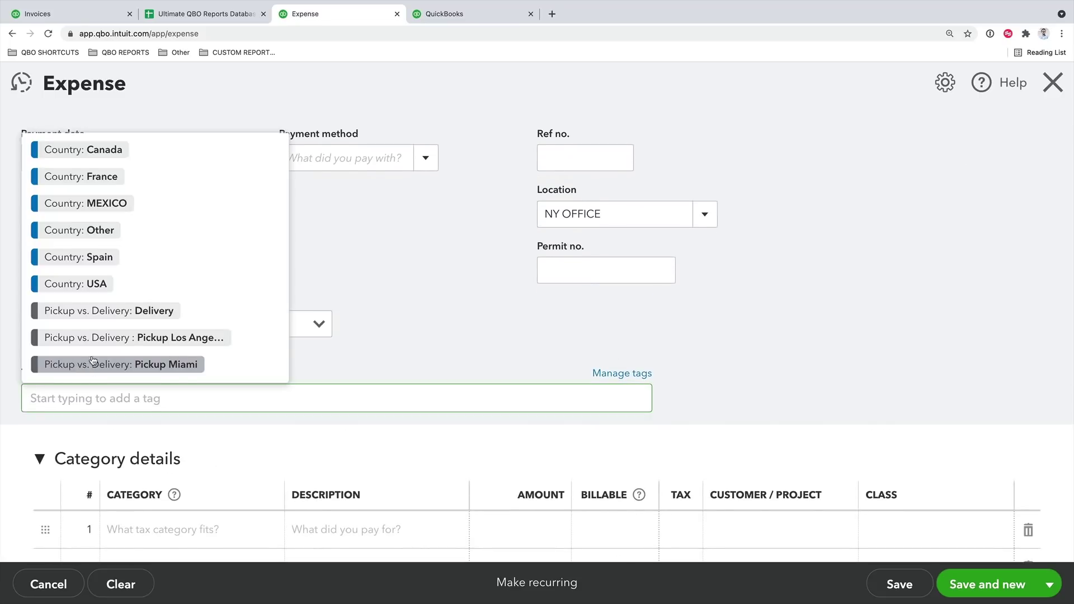
pyautogui.scroll(-5, 81, 366)
pyautogui.scroll(-2, 92, 352)
pyautogui.click(95, 339)
pyautogui.scroll(-2, 847, 343)
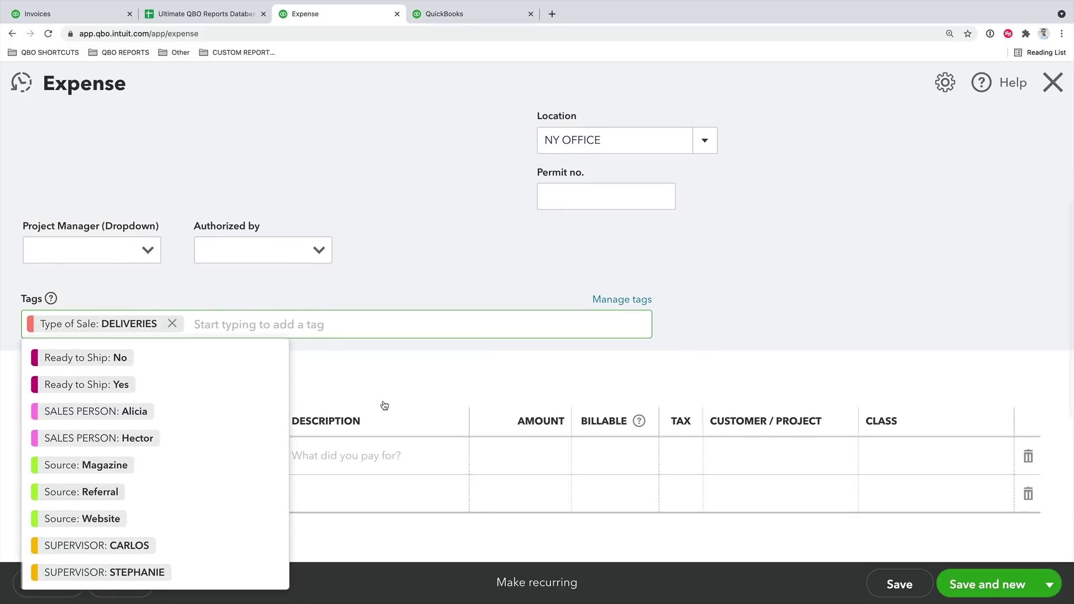
pyautogui.click(383, 406)
# - Add a Shipping & postage category line of 27.50 and save and close the expense
pyautogui.click(118, 388)
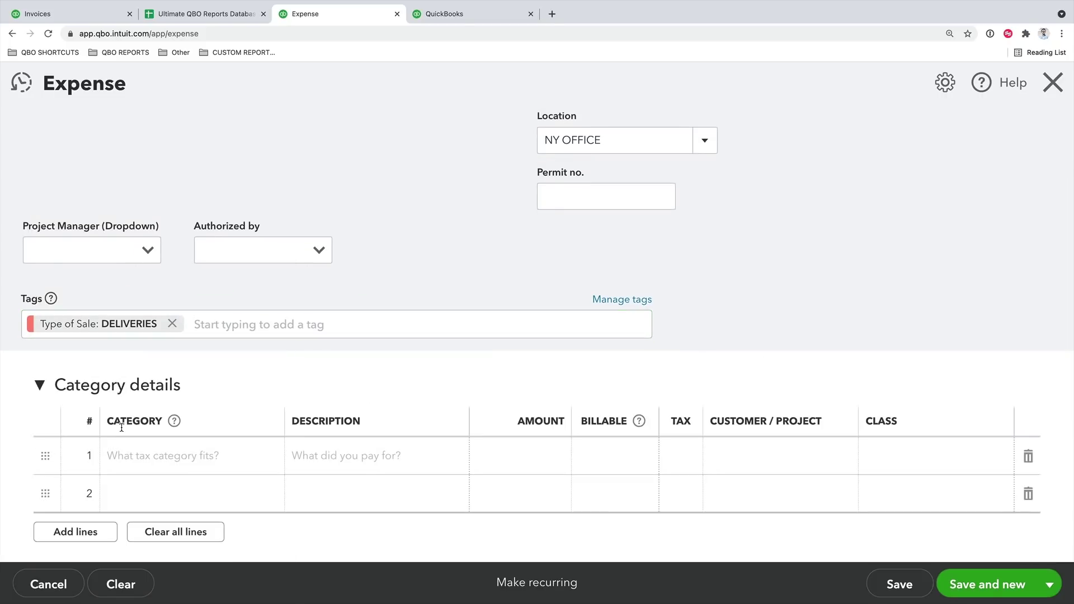
pyautogui.click(165, 458)
pyautogui.write('ship')
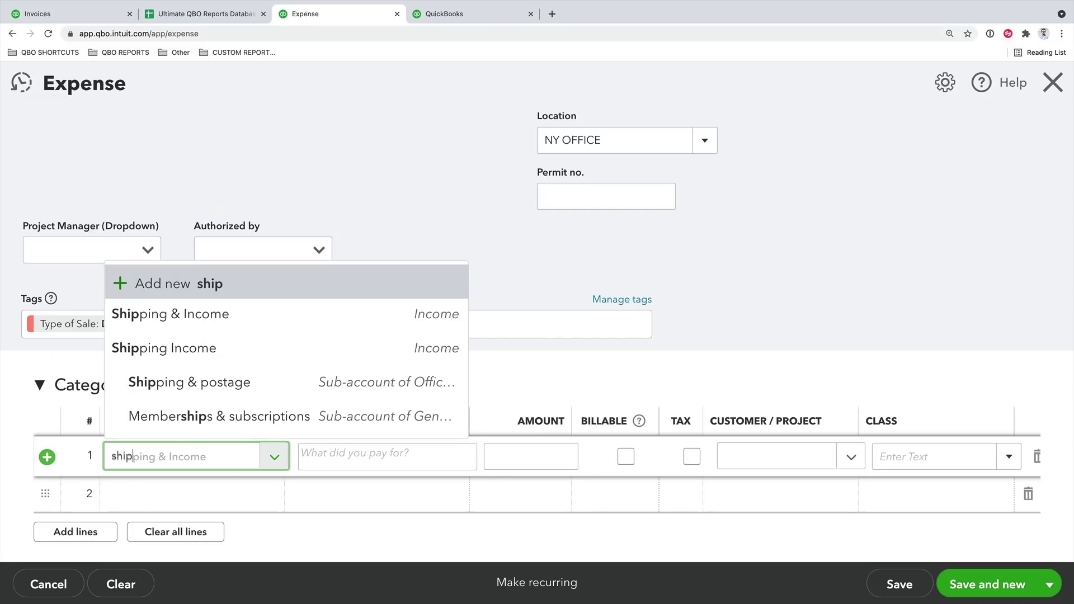
pyautogui.click(201, 382)
pyautogui.click(551, 459)
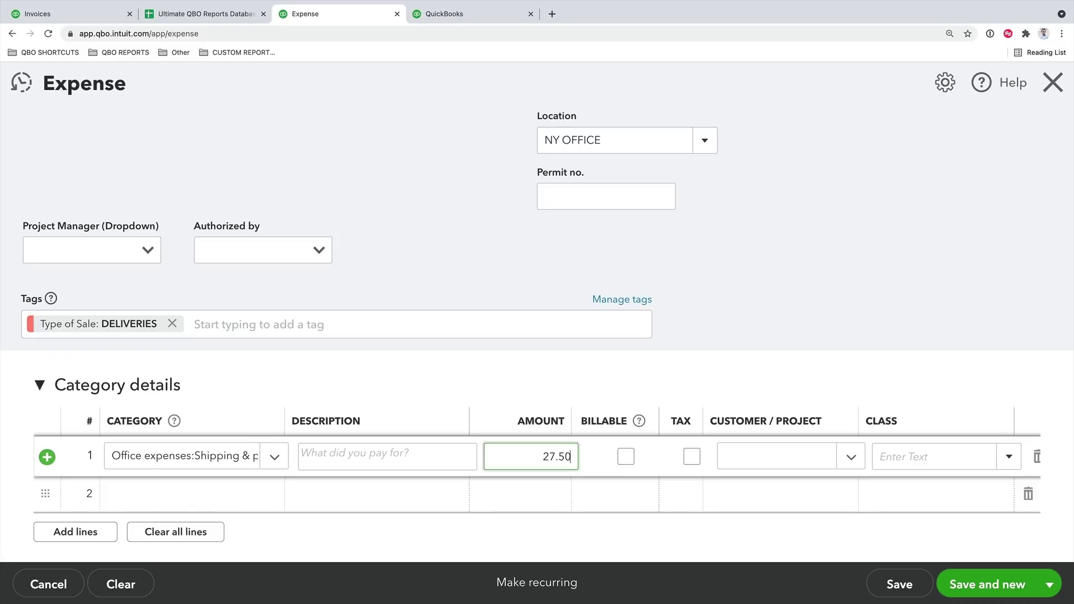
pyautogui.click(312, 363)
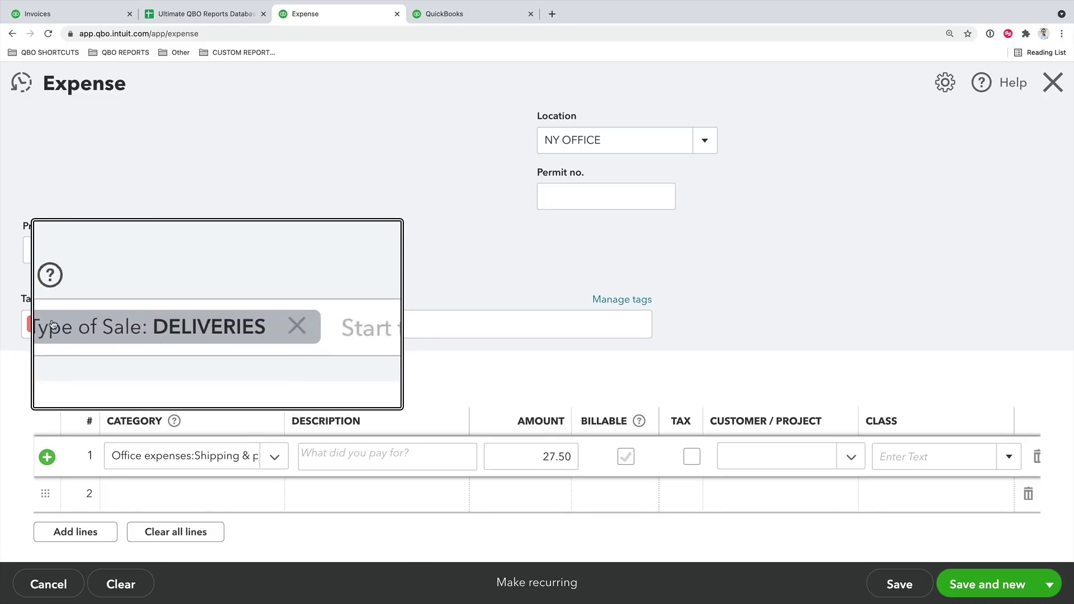
pyautogui.click(1049, 584)
pyautogui.click(1012, 556)
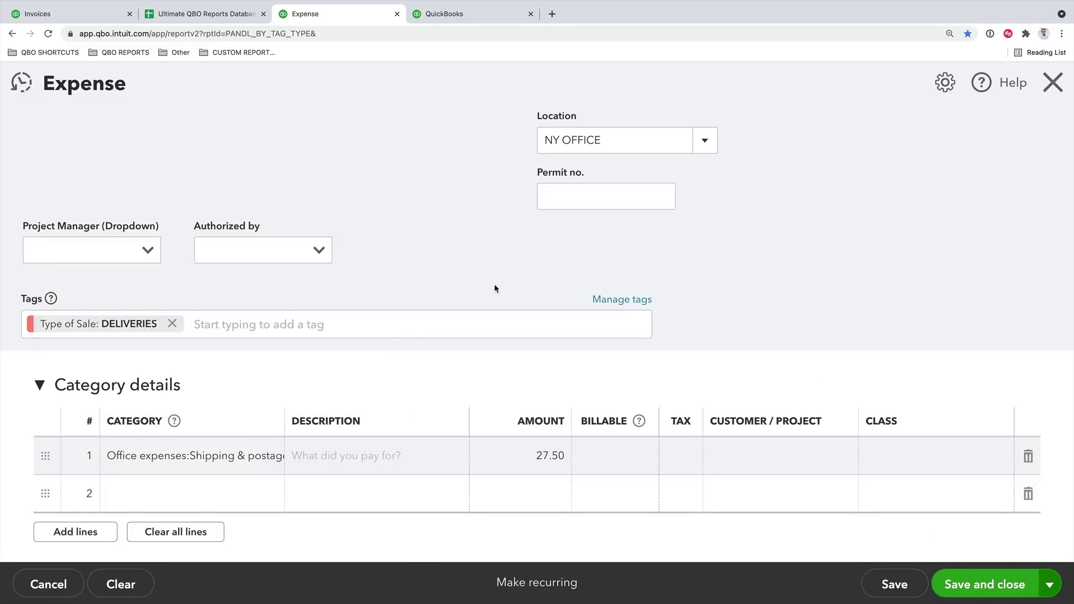
# - Rerun the tag group report with Type of Sale columns, DELIVERIES net income now $872.50
pyautogui.scroll(3, 934, 336)
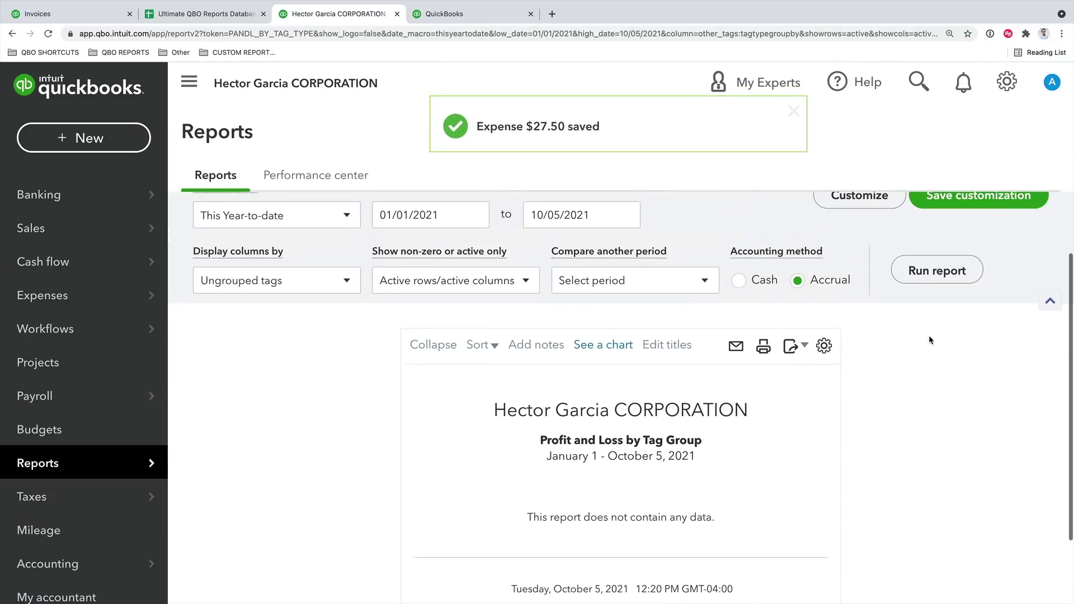
pyautogui.click(265, 285)
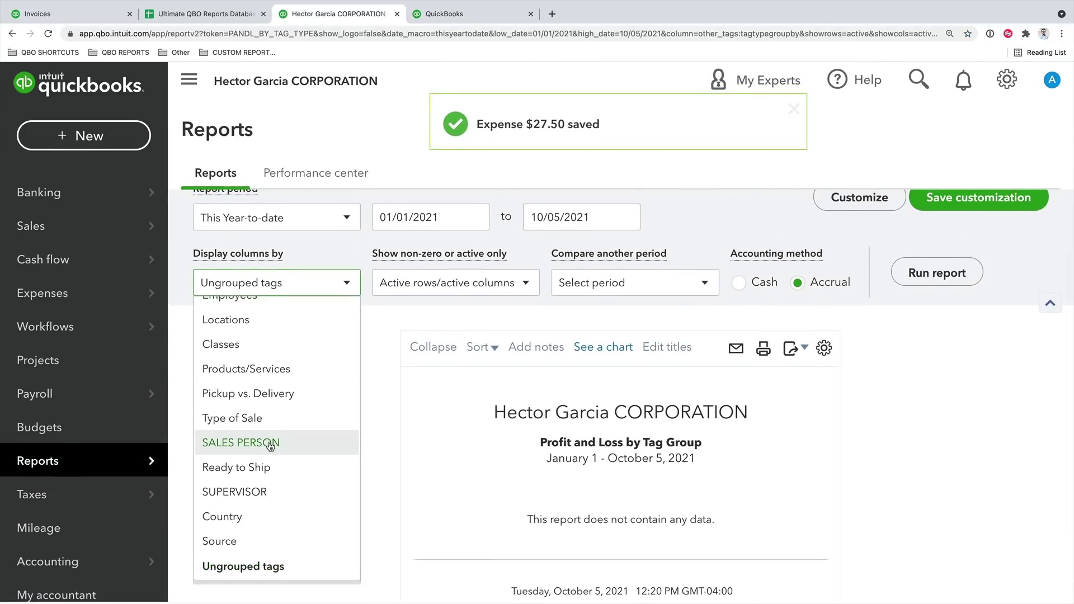
pyautogui.click(244, 420)
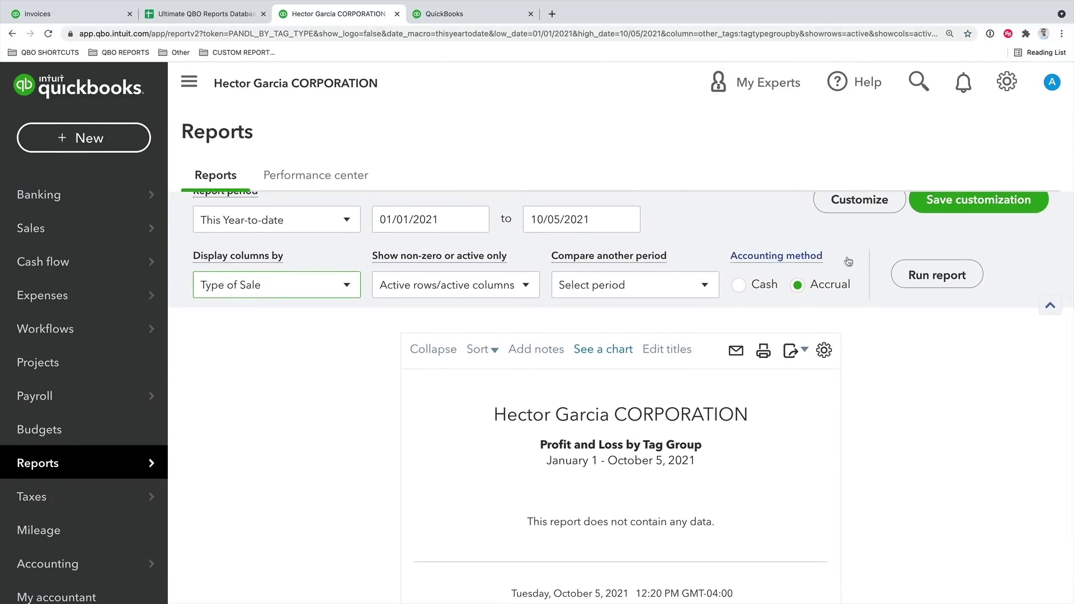
pyautogui.click(937, 276)
pyautogui.scroll(-5, 948, 425)
pyautogui.scroll(-1, 949, 431)
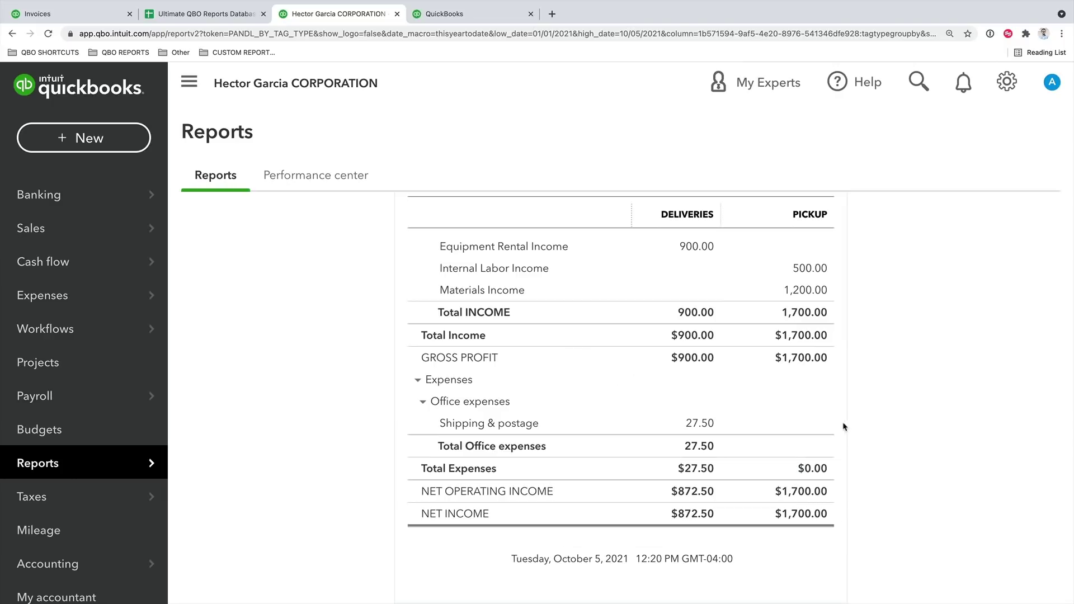
# - Review the $27.50 shipping expense, then set Display columns by back to Ungrouped tags
pyautogui.scroll(2, 924, 418)
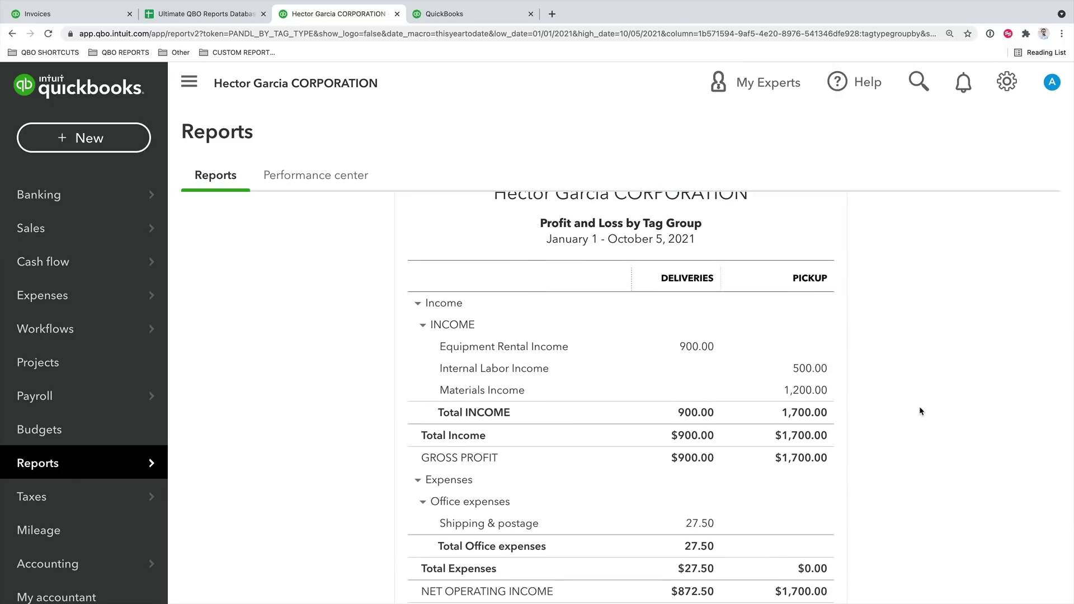
pyautogui.scroll(-1, 921, 411)
pyautogui.scroll(5, 921, 411)
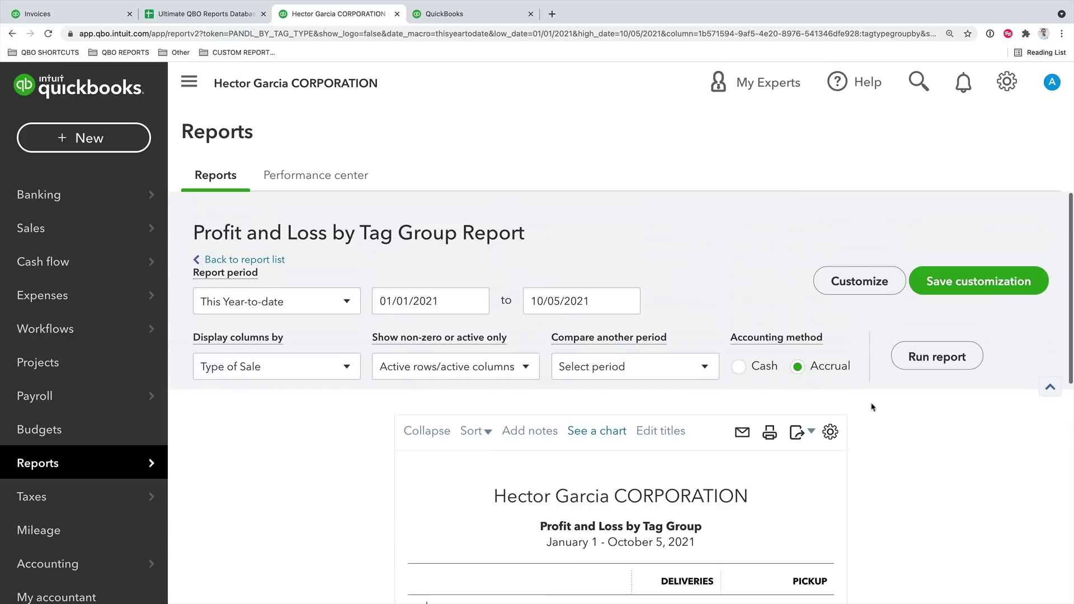
pyautogui.click(277, 368)
pyautogui.click(249, 339)
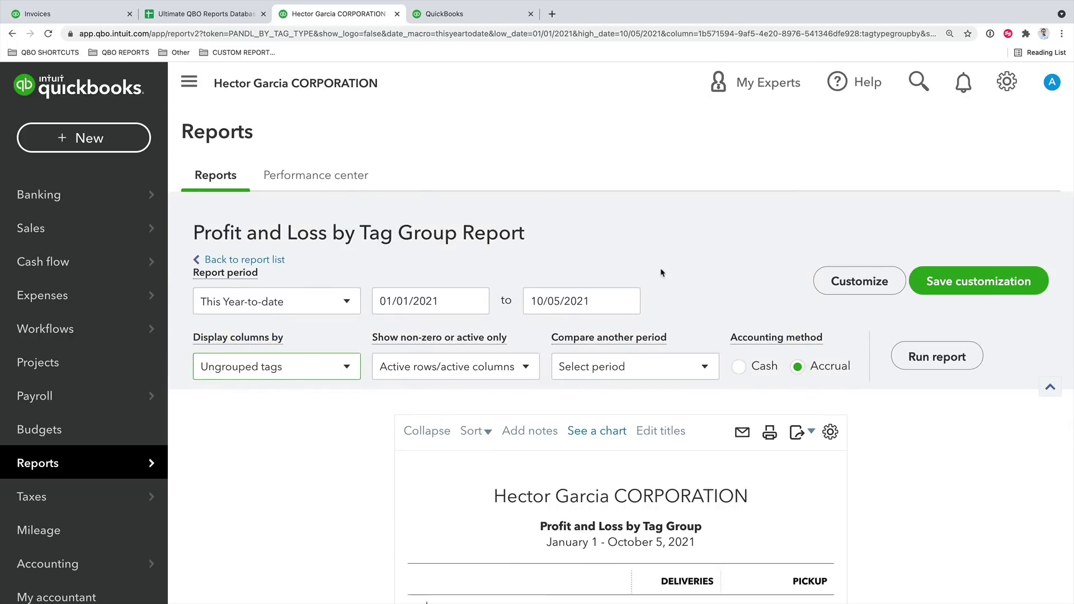
# - Go to the Tags list and create an ungrouped tag named October
pyautogui.click(1007, 82)
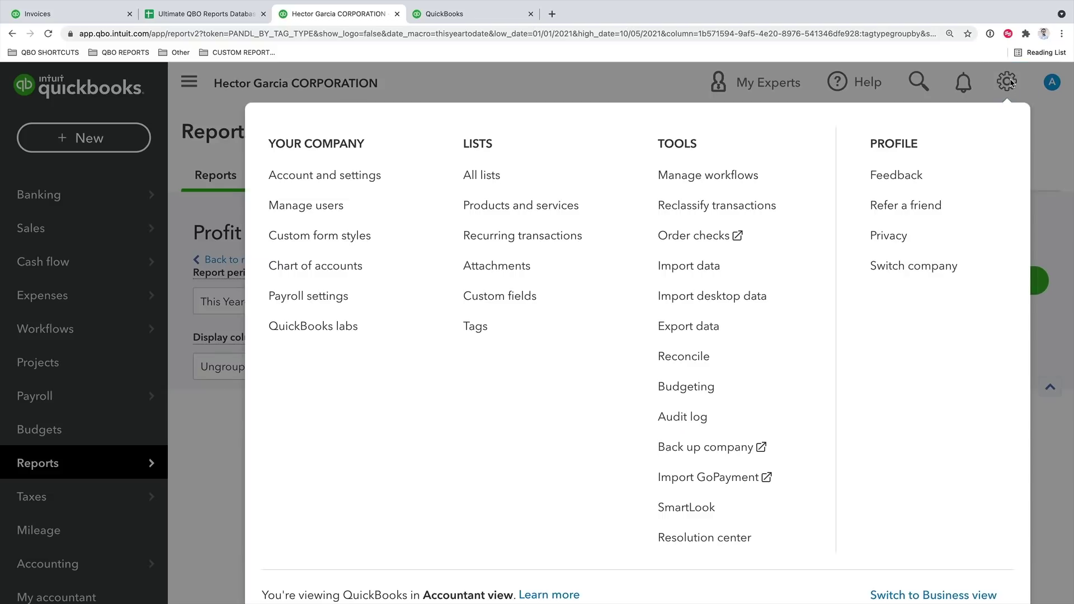
pyautogui.click(482, 328)
pyautogui.scroll(-7, 578, 300)
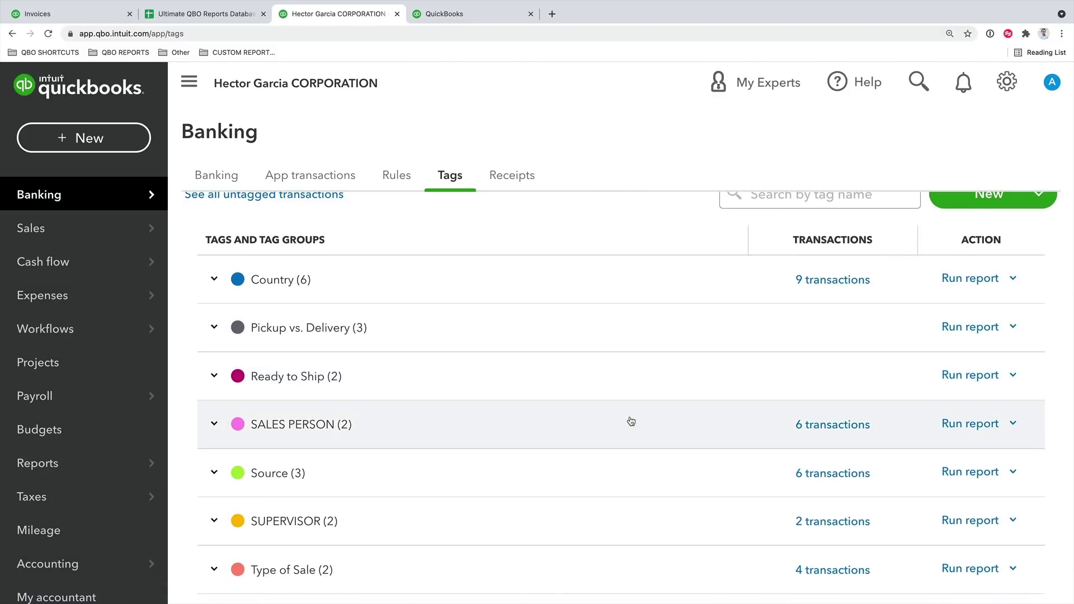
pyautogui.scroll(-1, 616, 409)
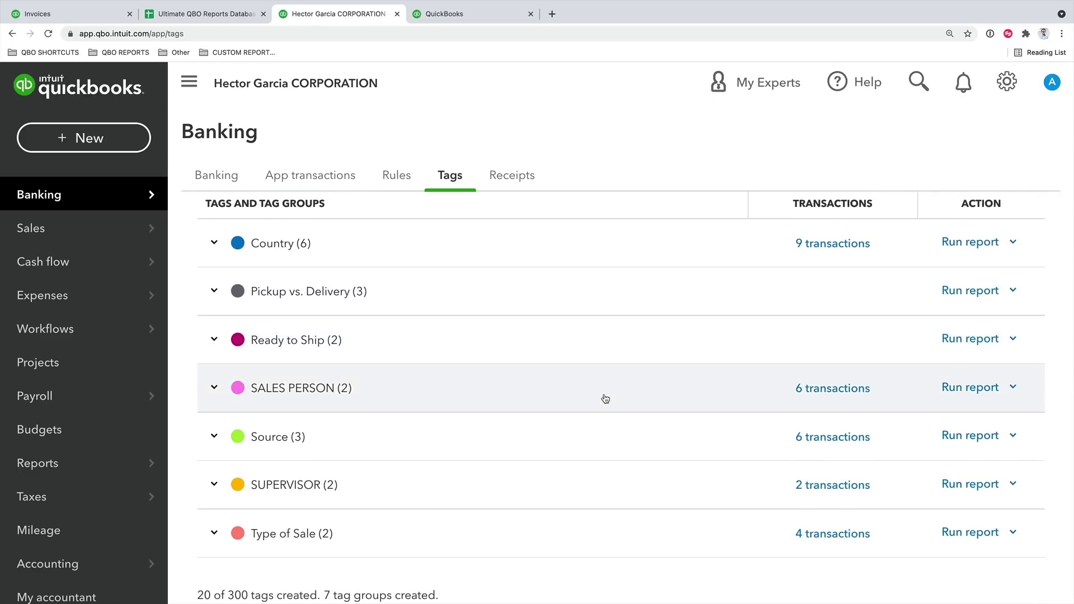
pyautogui.scroll(3, 607, 401)
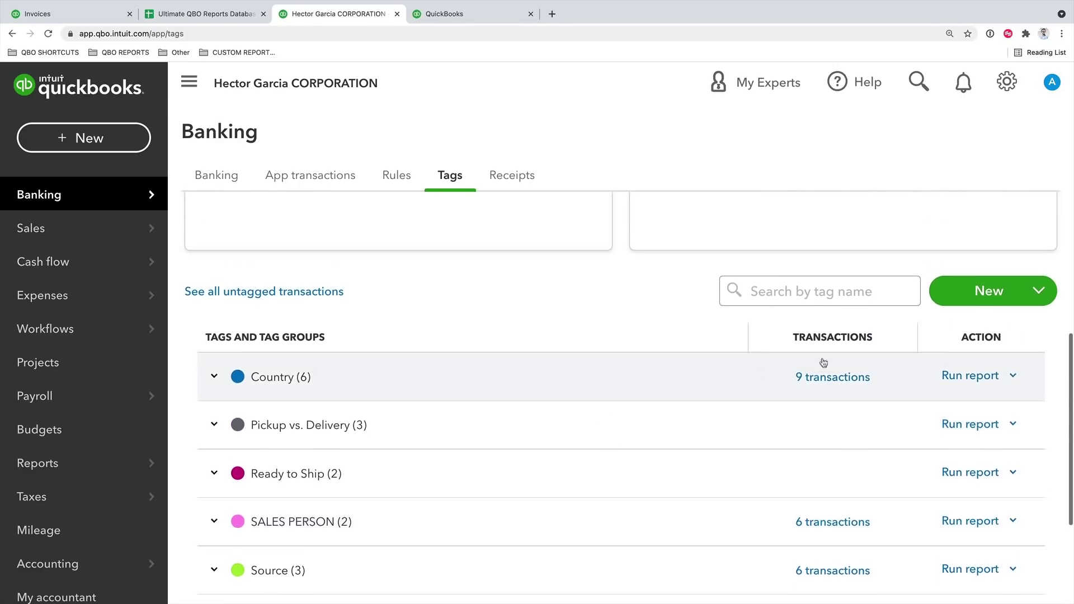
pyautogui.click(989, 292)
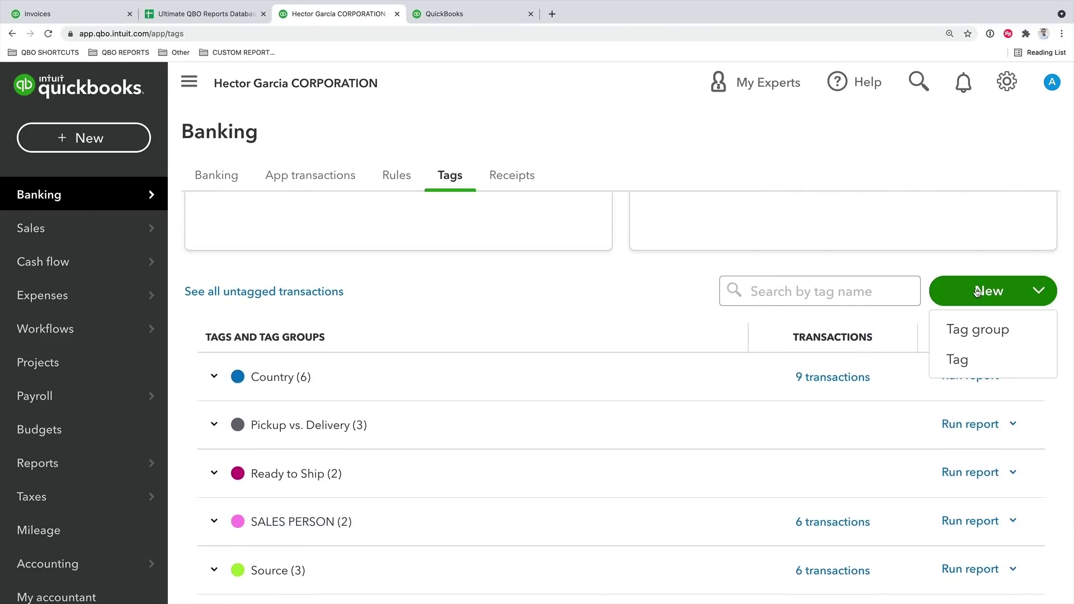
pyautogui.click(961, 364)
pyautogui.click(657, 147)
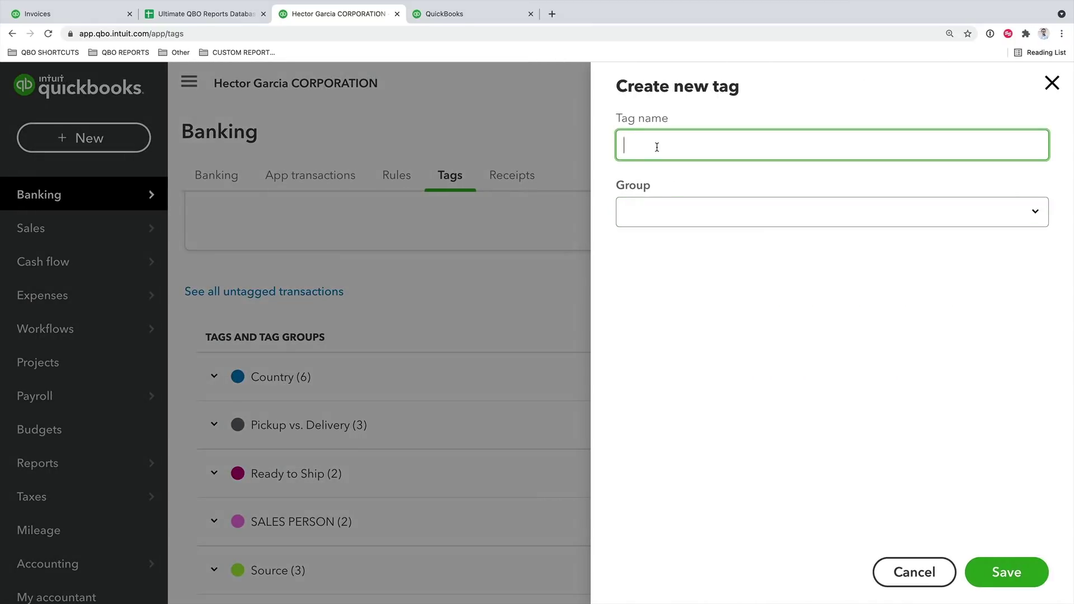
pyautogui.write('October')
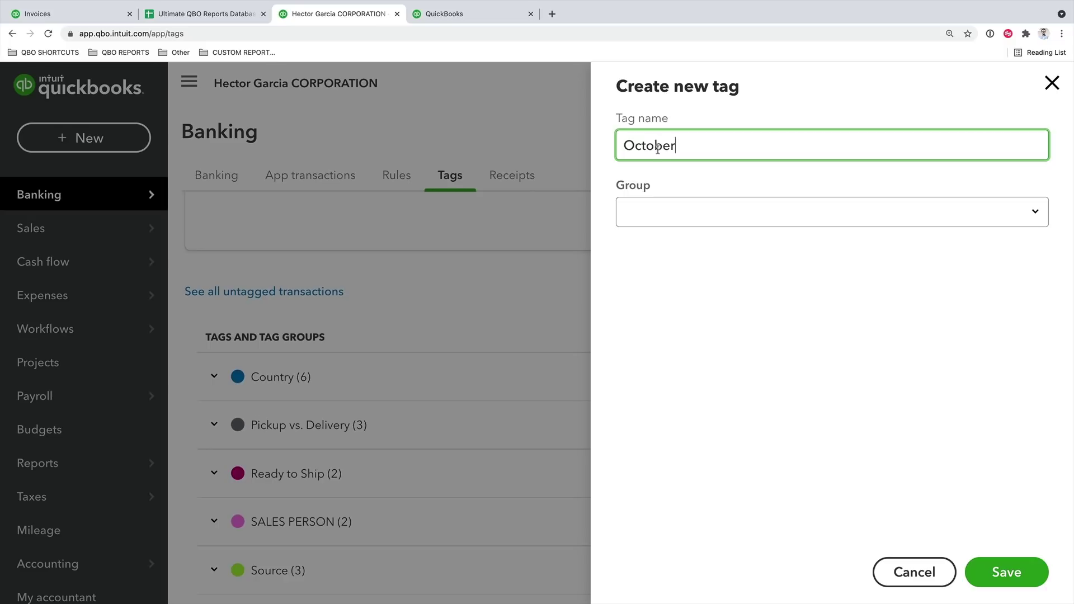
pyautogui.click(998, 574)
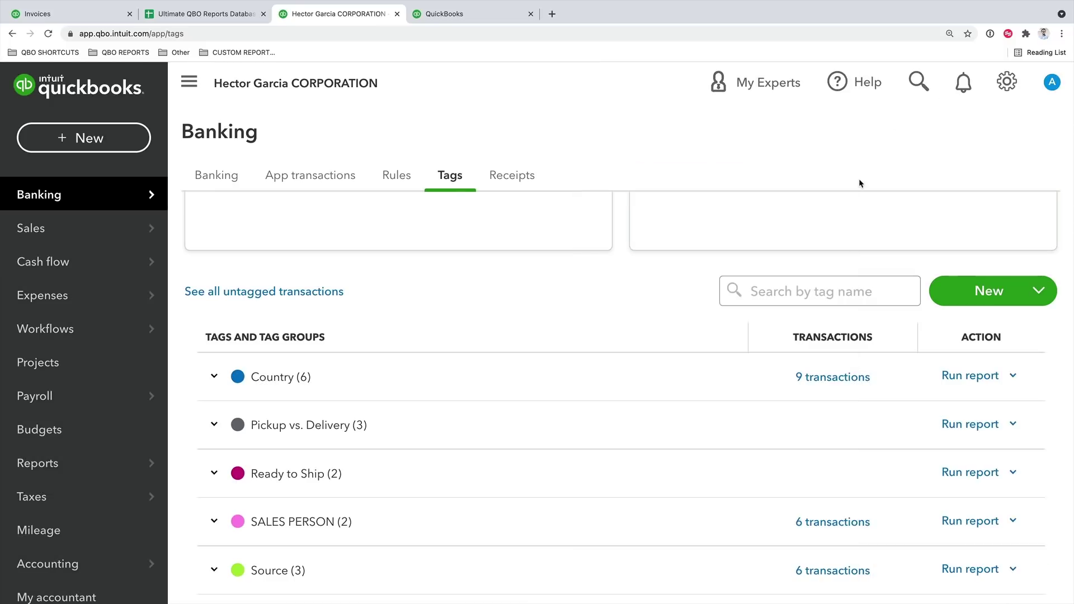
# - Create a second ungrouped tag named 2021
pyautogui.click(1020, 294)
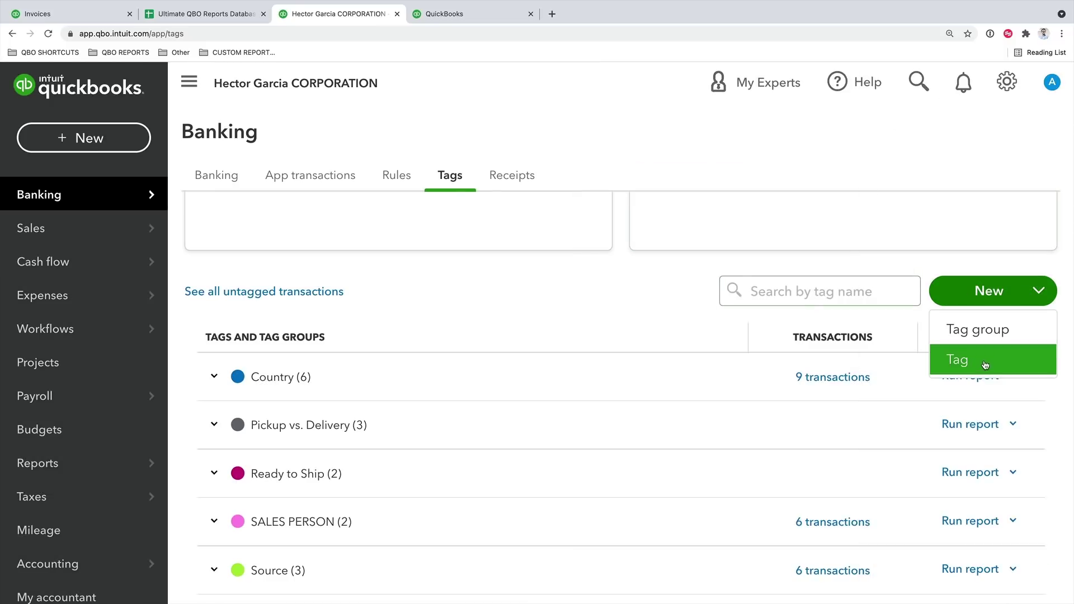
pyautogui.click(981, 362)
pyautogui.click(666, 138)
pyautogui.write('2021')
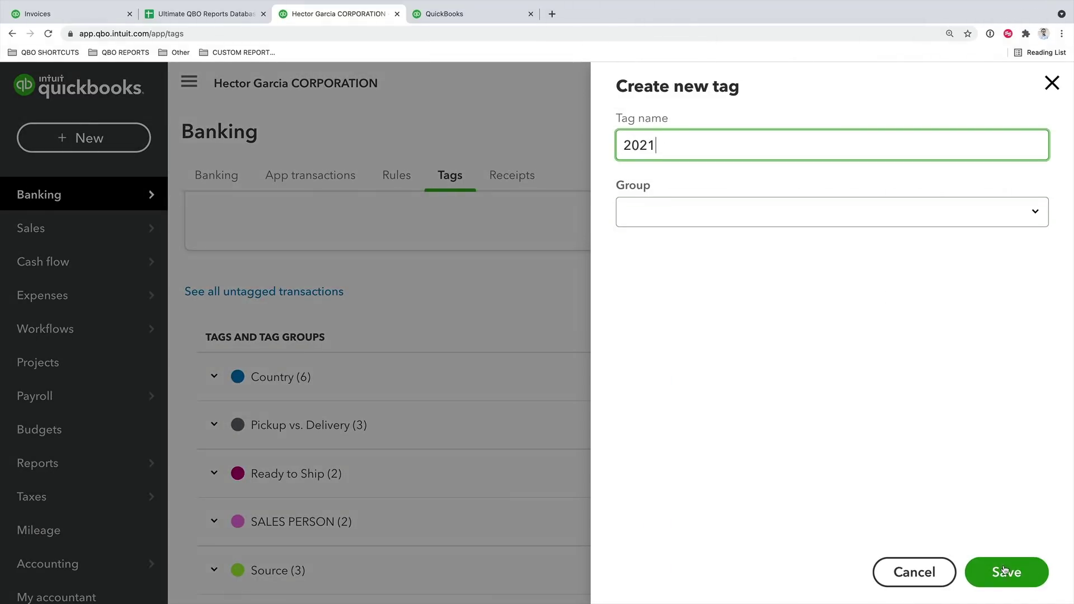
pyautogui.click(1003, 570)
pyautogui.scroll(-5, 711, 411)
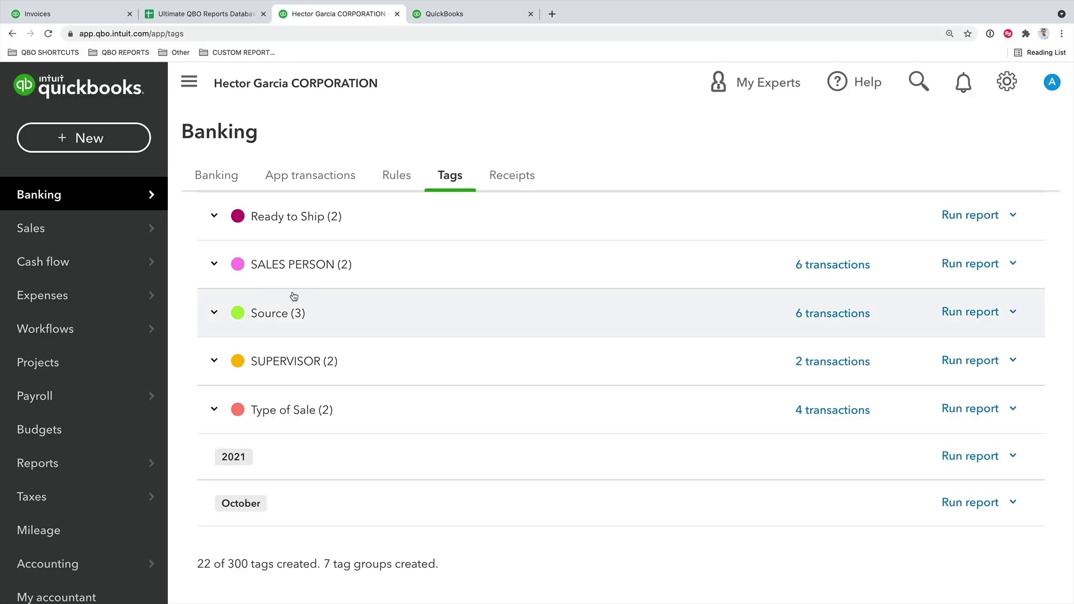
pyautogui.click(456, 14)
# - Open the recent $1,200.00 invoice from the Recent Invoices list
pyautogui.click(83, 140)
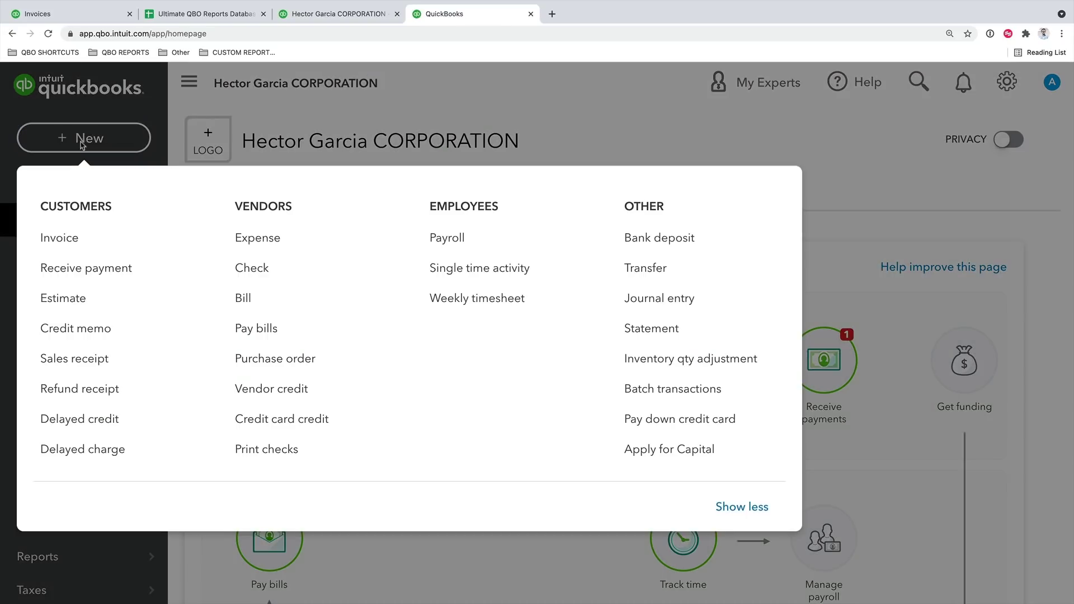
pyautogui.click(60, 235)
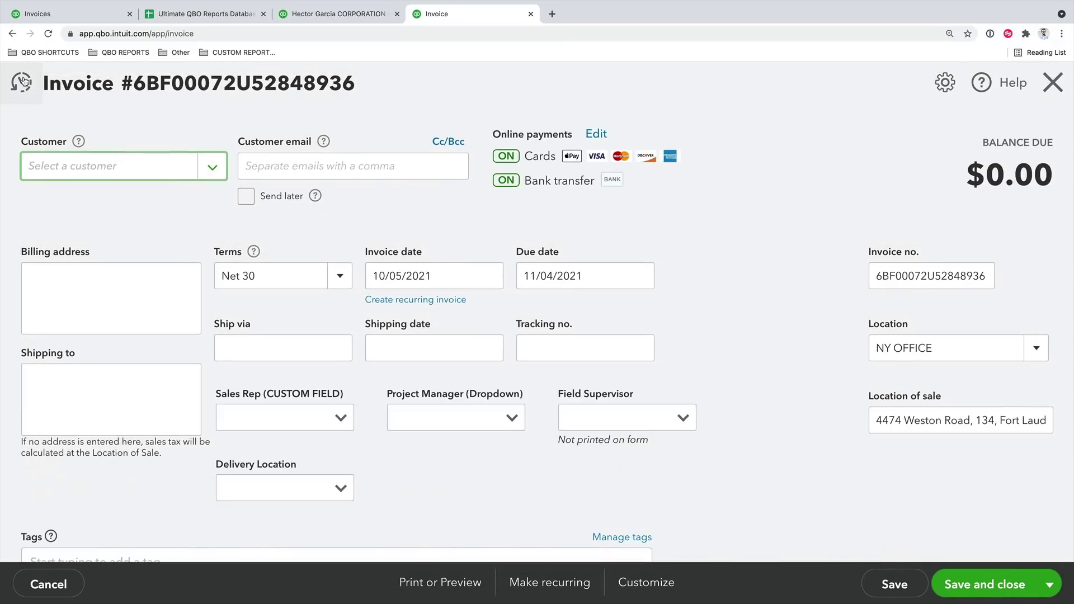
pyautogui.click(23, 82)
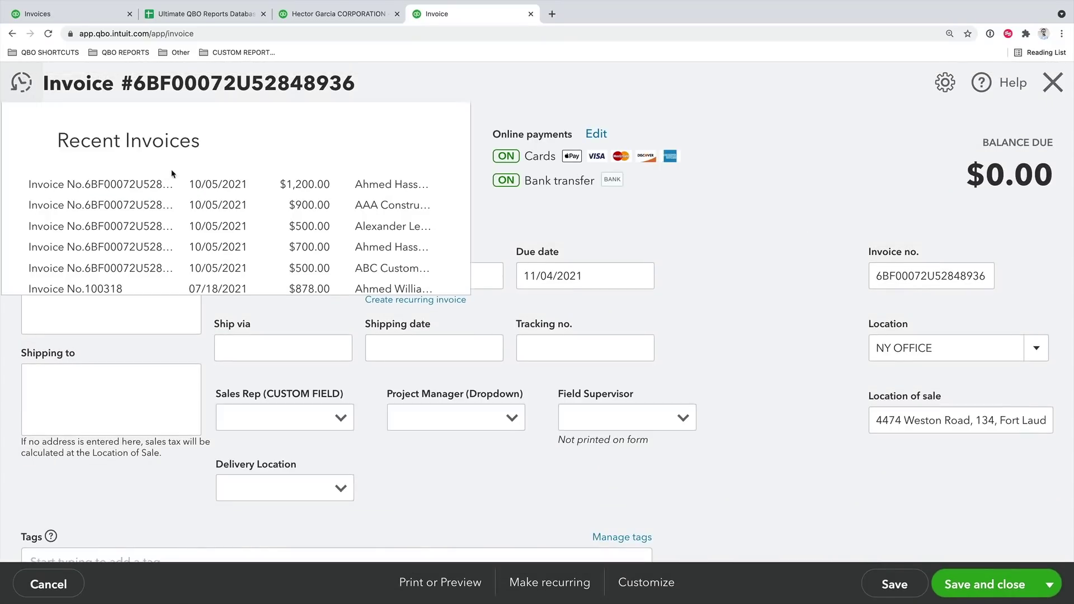
pyautogui.click(146, 181)
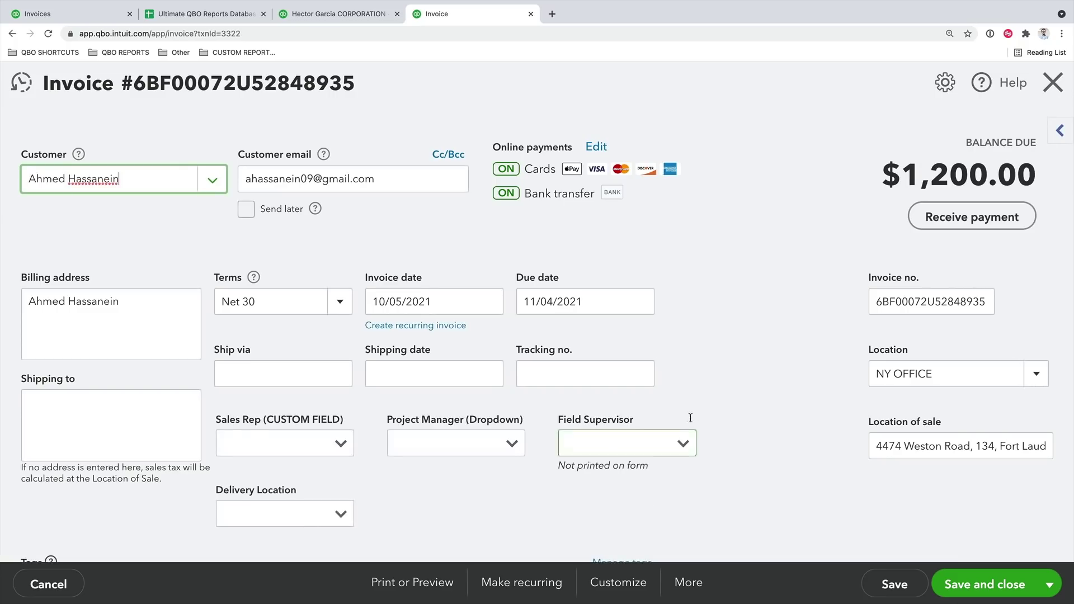
pyautogui.scroll(-3, 745, 425)
pyautogui.scroll(-2, 745, 425)
# - Tag the invoice October, 2021 and a new ungrouped Sale tag, then save and close
pyautogui.click(152, 347)
pyautogui.scroll(-5, 144, 271)
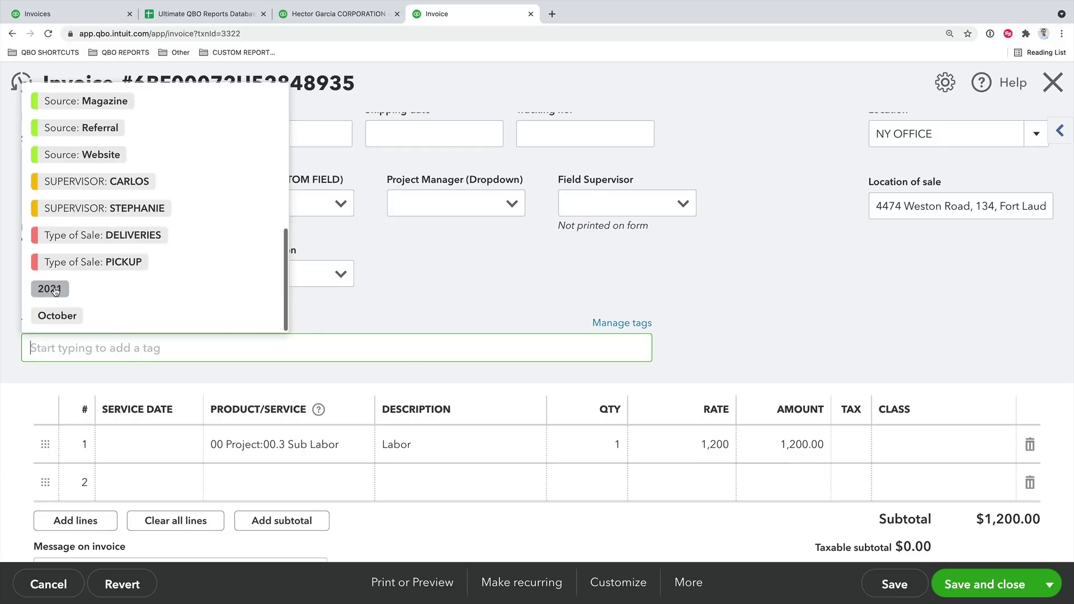
pyautogui.click(64, 317)
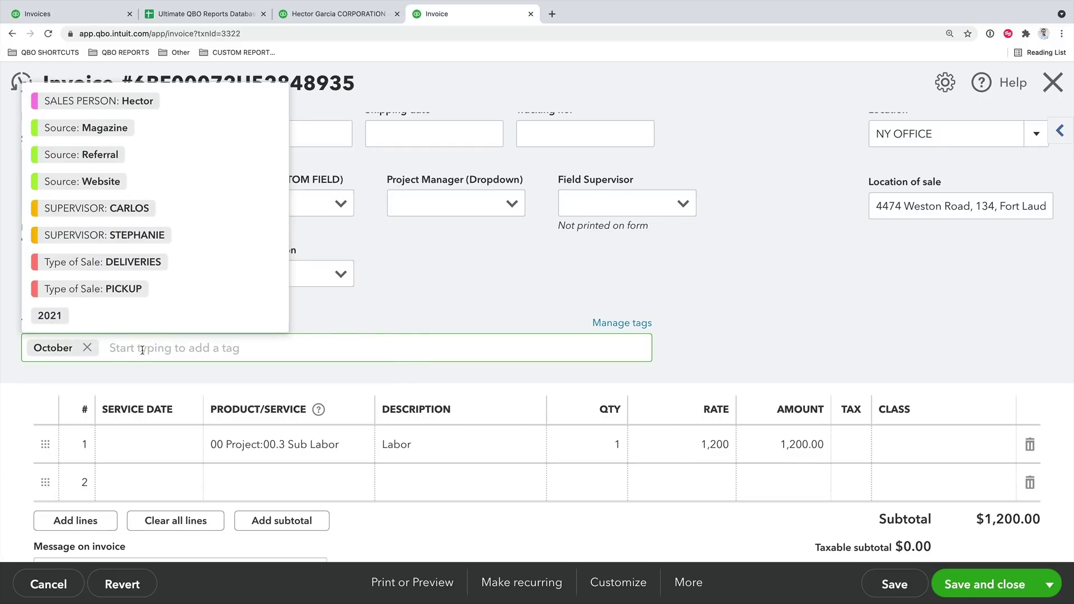
pyautogui.click(66, 320)
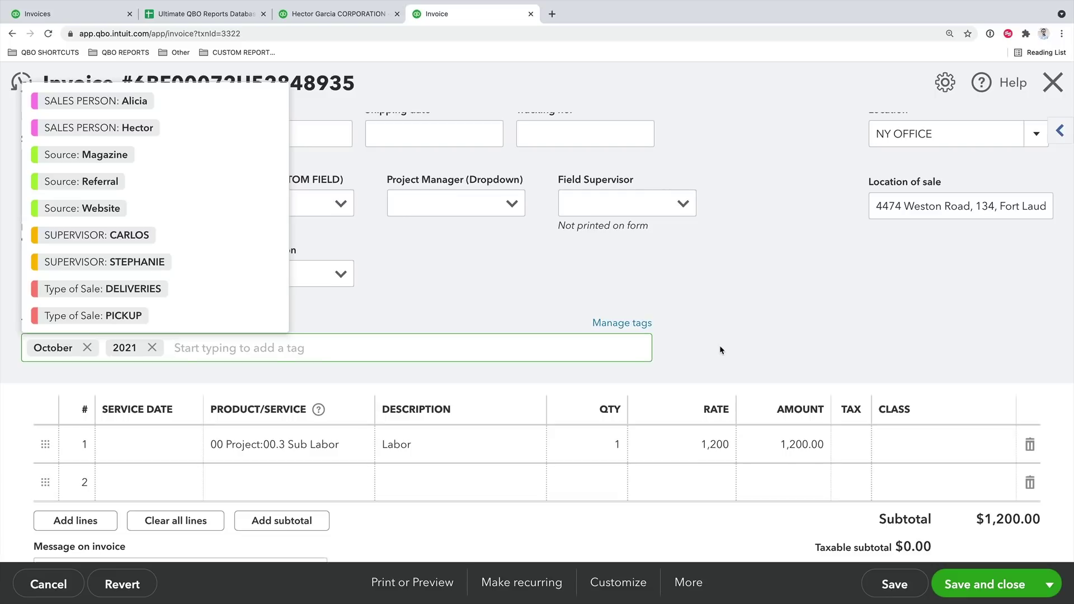
pyautogui.write('Sale')
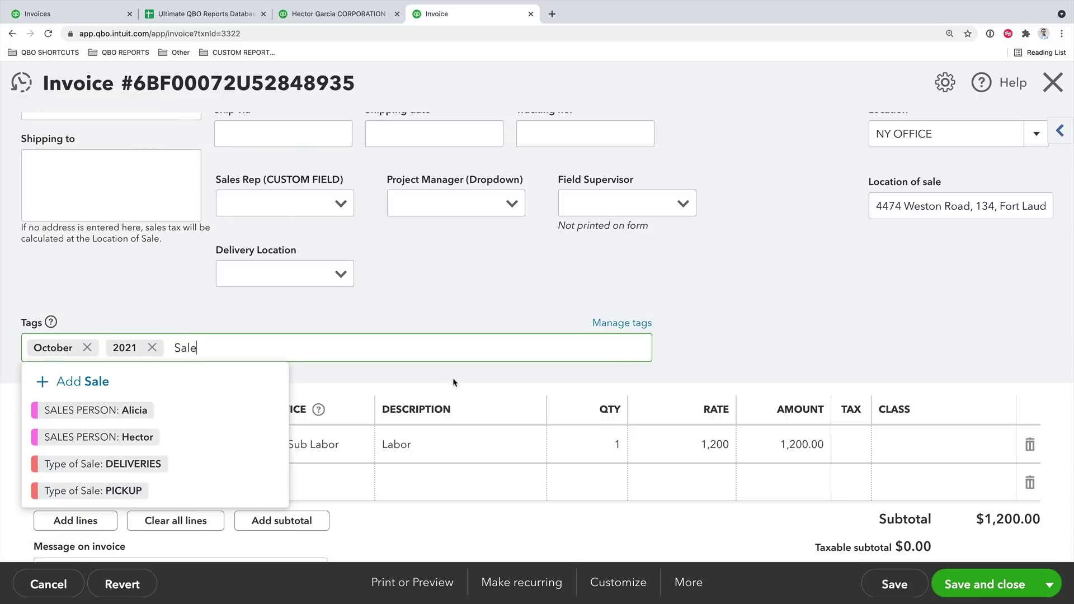
pyautogui.click(145, 384)
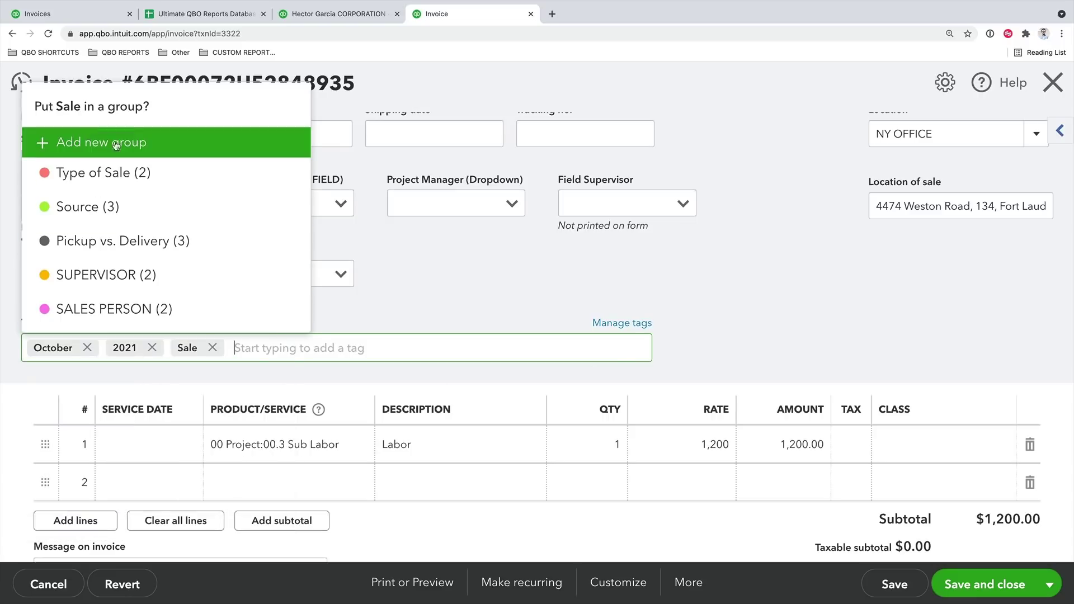
pyautogui.click(282, 346)
pyautogui.click(466, 302)
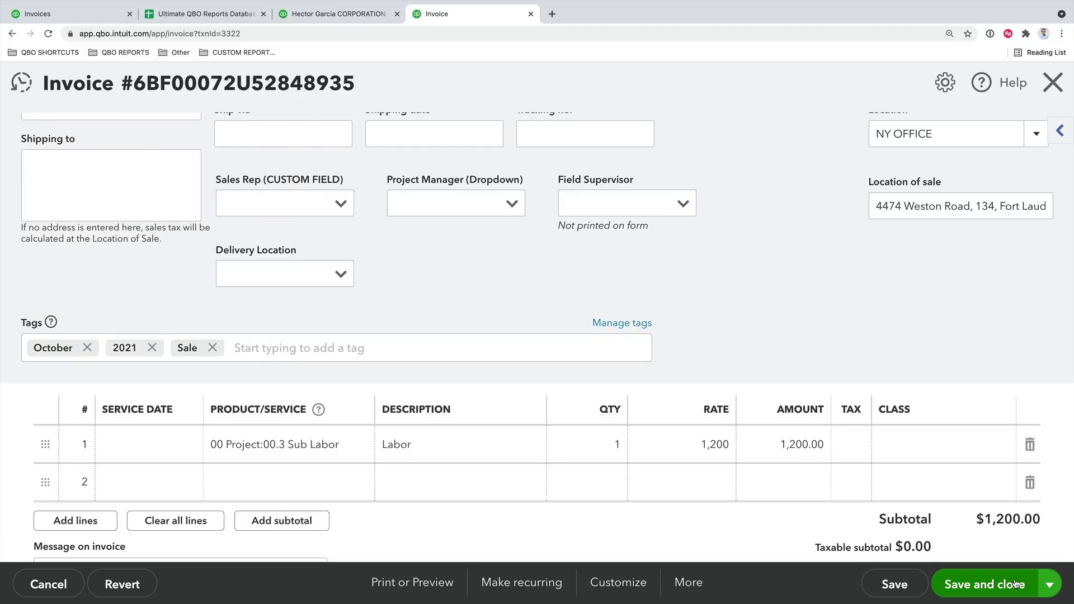
pyautogui.hotkey('ctrl', 'alt', 'd')
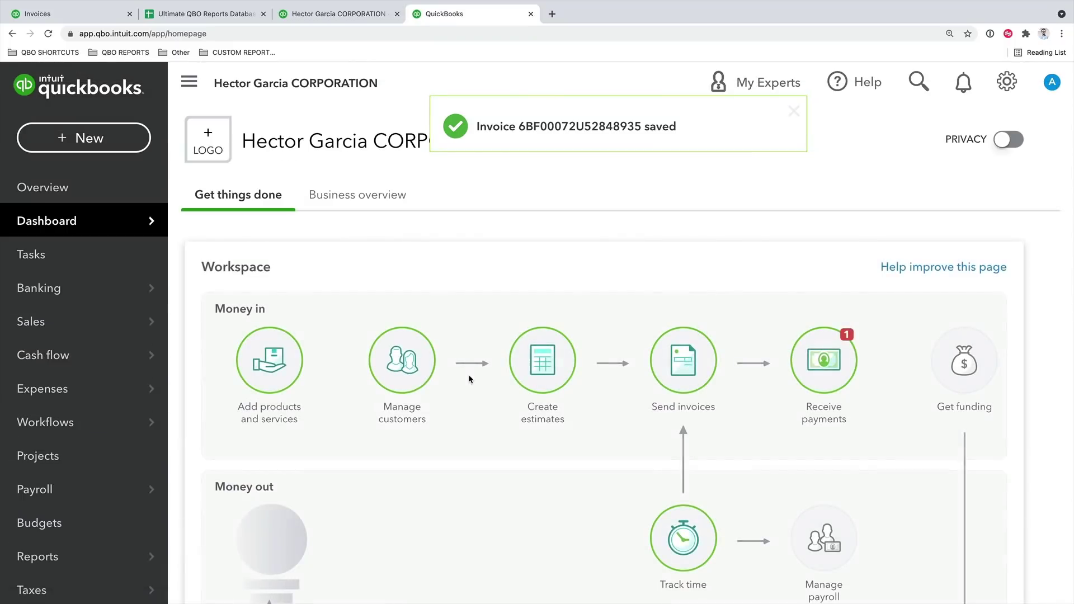
# - Find 'tag' in Reports and open the Transaction List by Tag Group report
pyautogui.moveTo(86, 556)
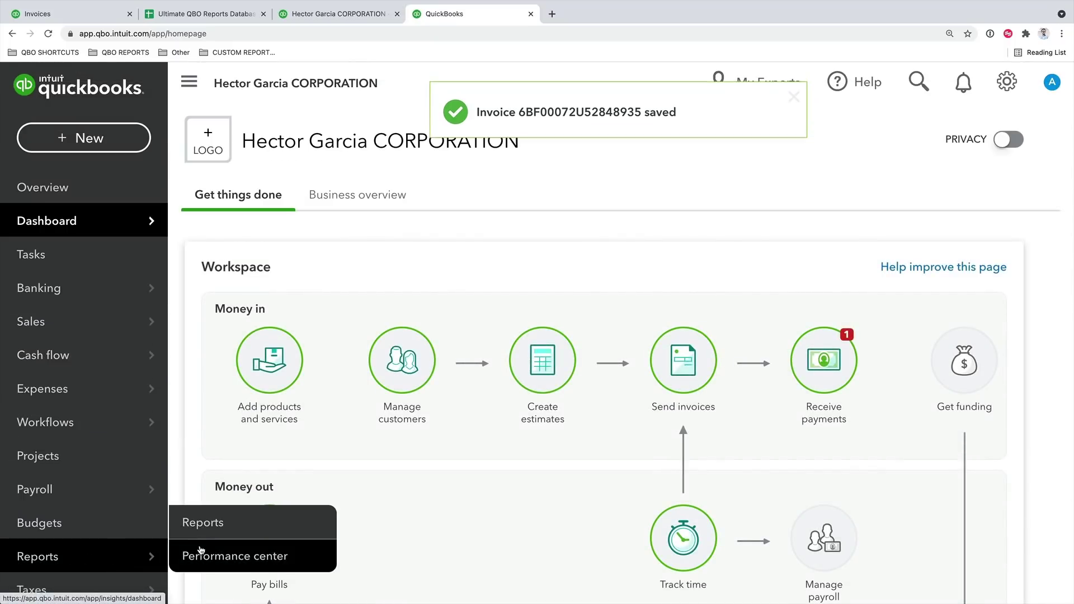
pyautogui.click(190, 522)
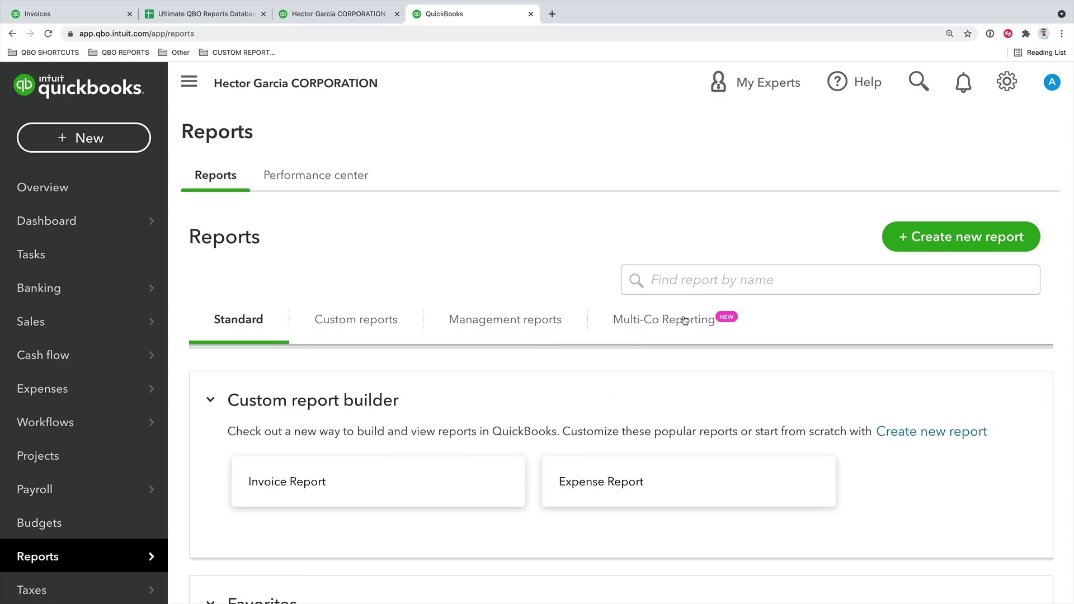
pyautogui.click(693, 277)
pyautogui.write('tag')
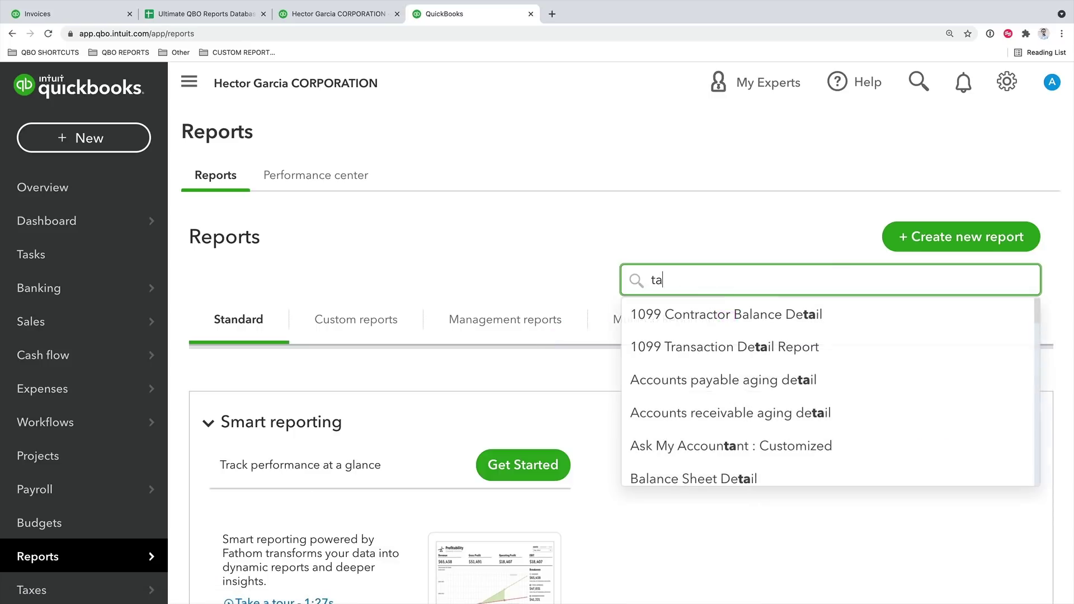
pyautogui.click(768, 355)
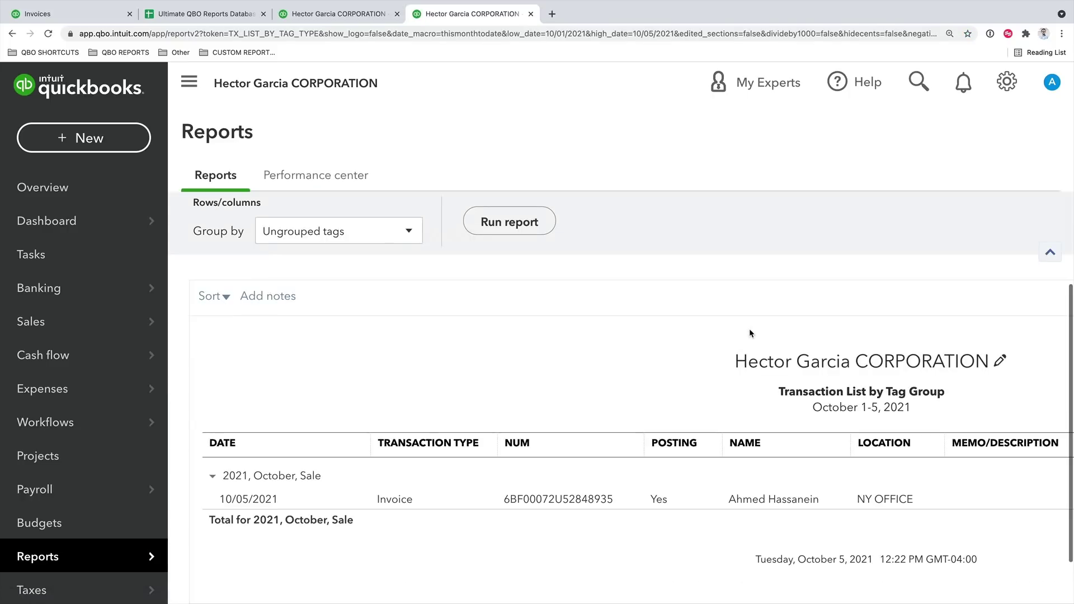
# - Keep the report grouped by Ungrouped tags, showing the invoice under 2021, October, Sale
pyautogui.click(319, 302)
pyautogui.scroll(-2, 293, 537)
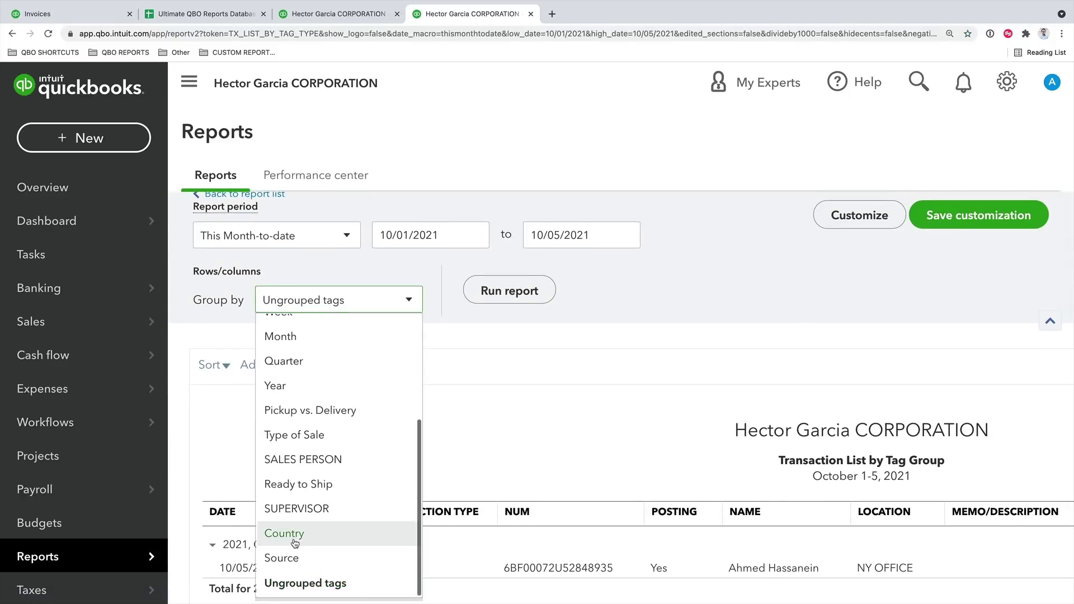
pyautogui.click(323, 586)
pyautogui.scroll(-3, 554, 392)
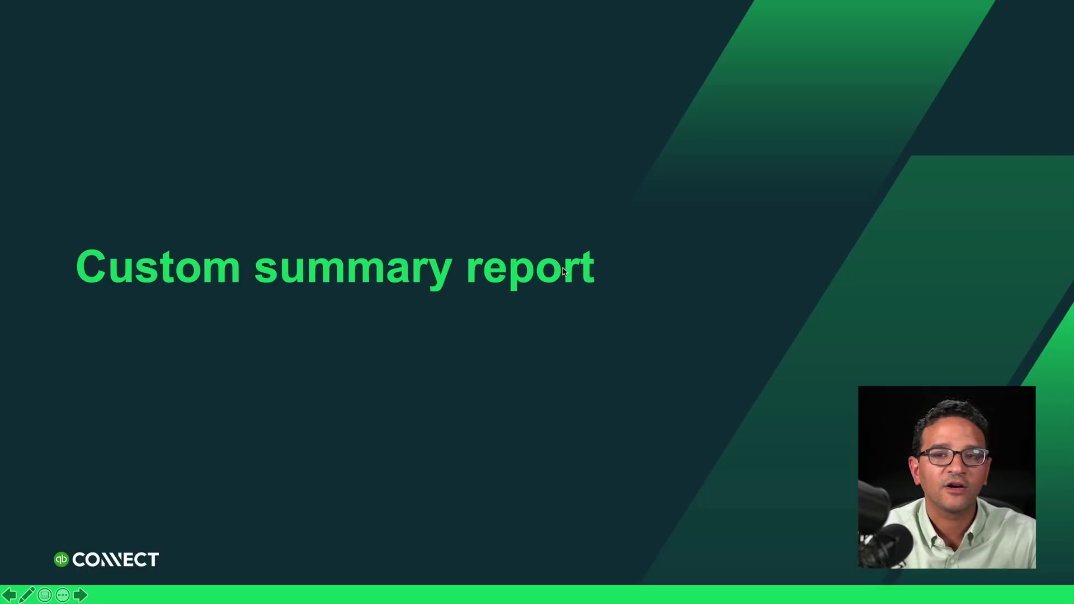
# - Advance to the Custom summary report example slide, then return to the reports search box
pyautogui.press('Right')
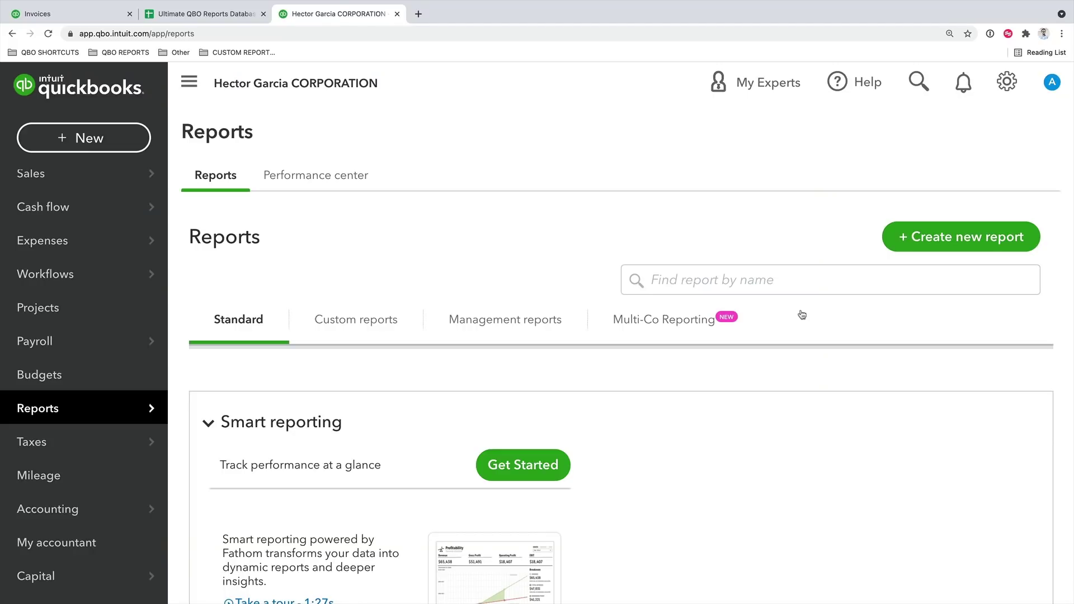
pyautogui.click(699, 283)
# - Search the reports for 'custom sum', then switch to the Ultimate QBO Reports Database spreadsheet
pyautogui.write('summary')
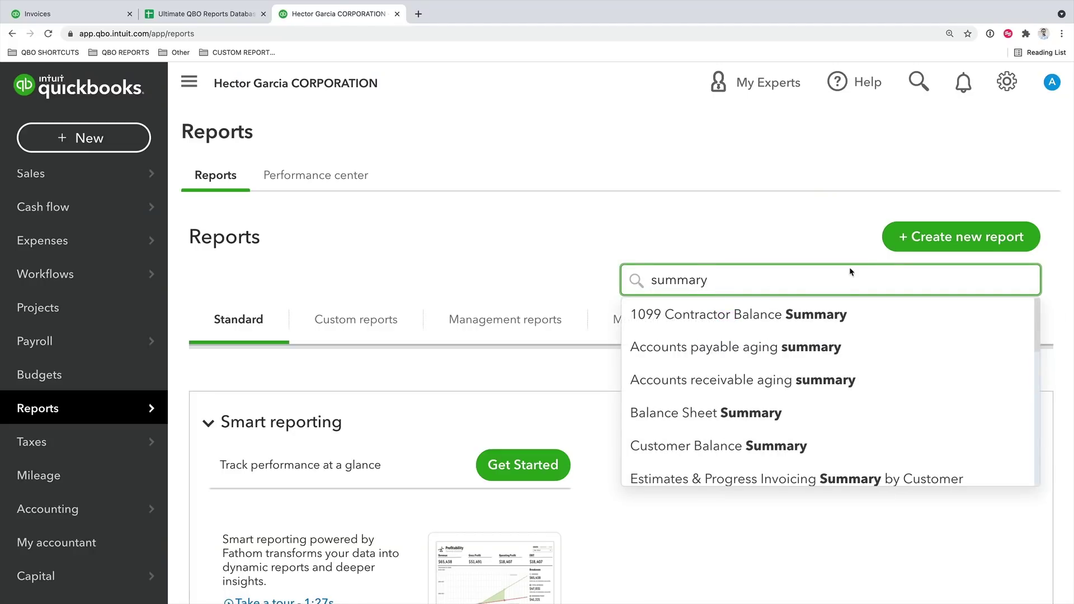
pyautogui.scroll(-5, 772, 407)
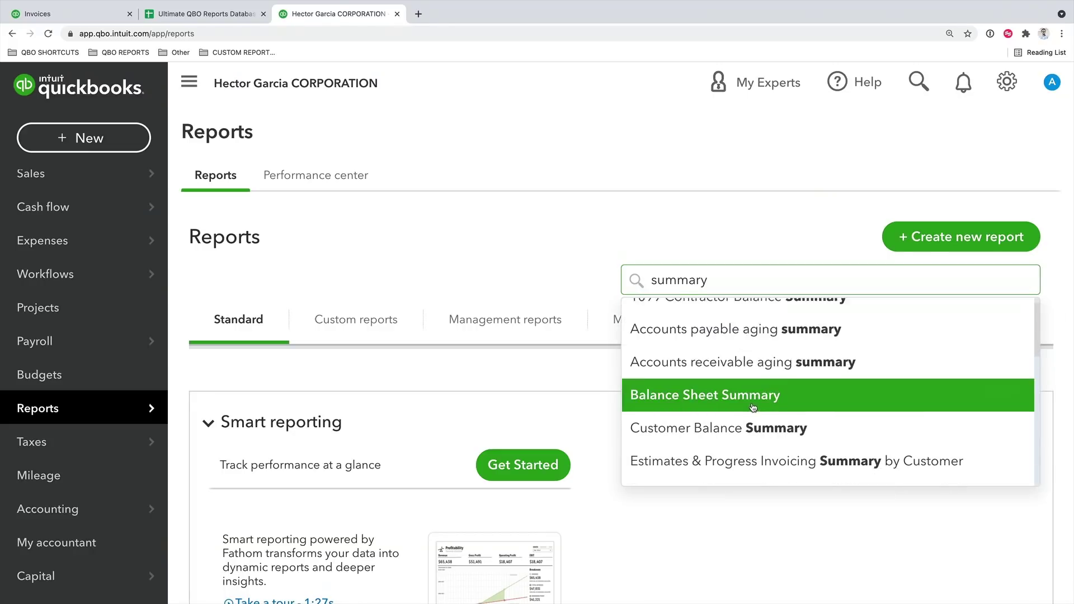
pyautogui.scroll(-5, 772, 407)
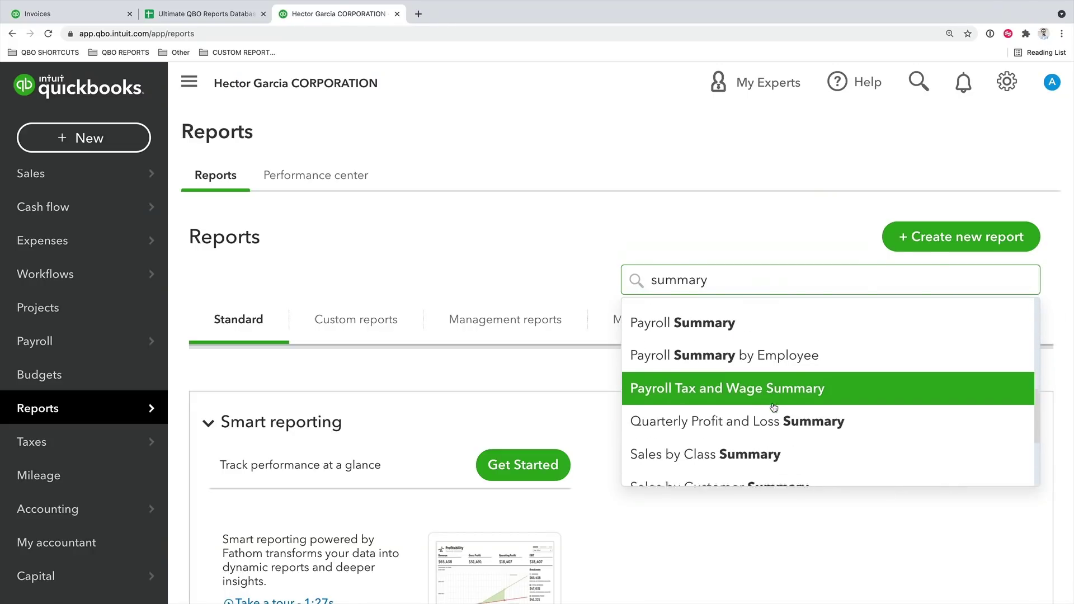
pyautogui.doubleClick(695, 280)
pyautogui.write('custom sum')
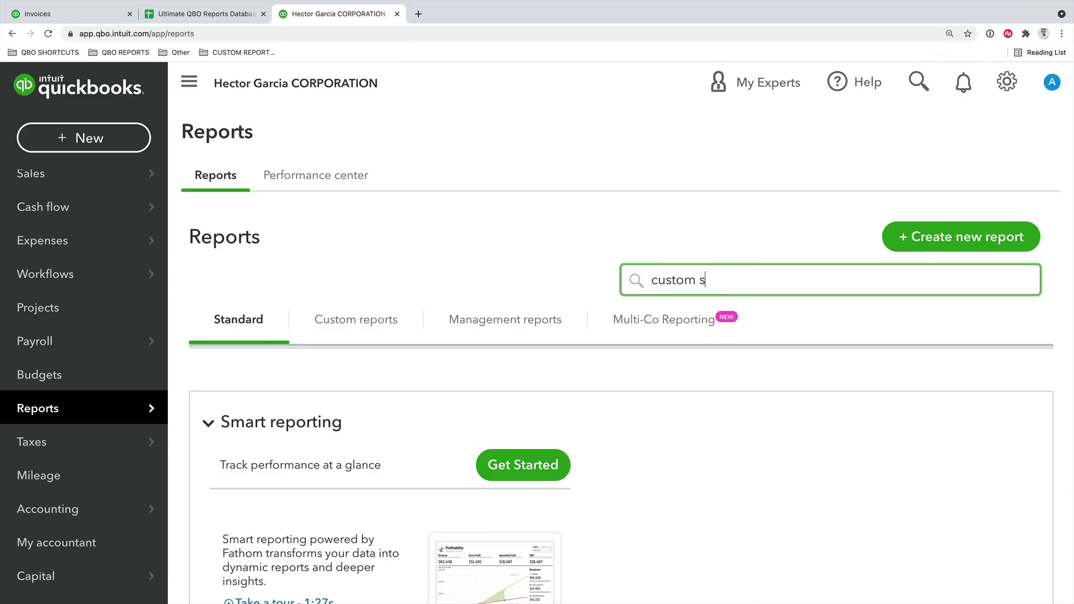
pyautogui.click(204, 13)
pyautogui.click(255, 283)
# - Copy the CustomSummary report link from cell H114, row 114, of the reports database
pyautogui.hscroll(-5, 256, 284)
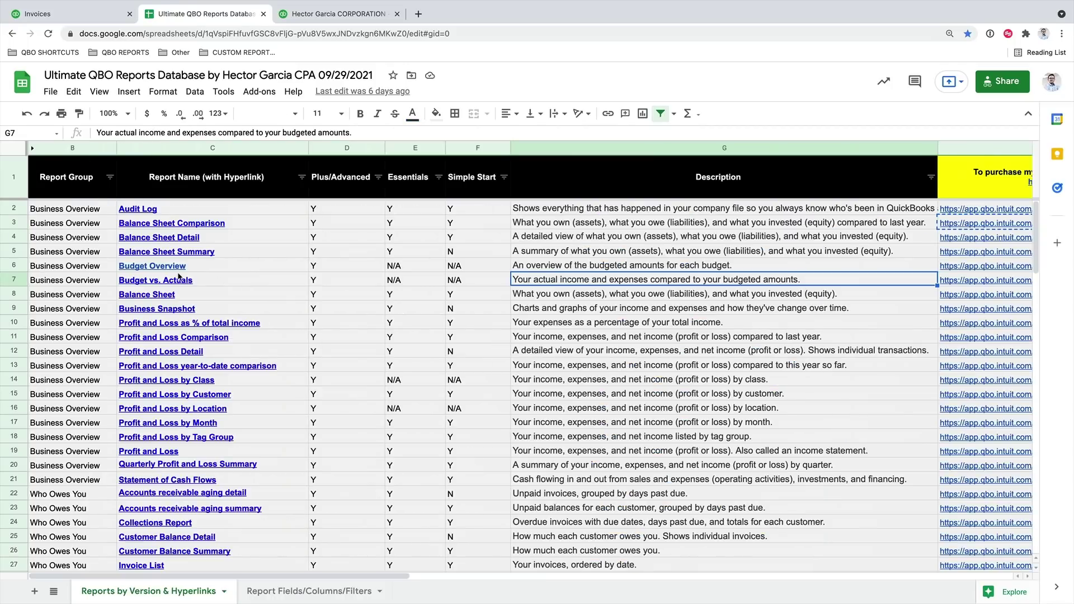
pyautogui.scroll(-20, 267, 369)
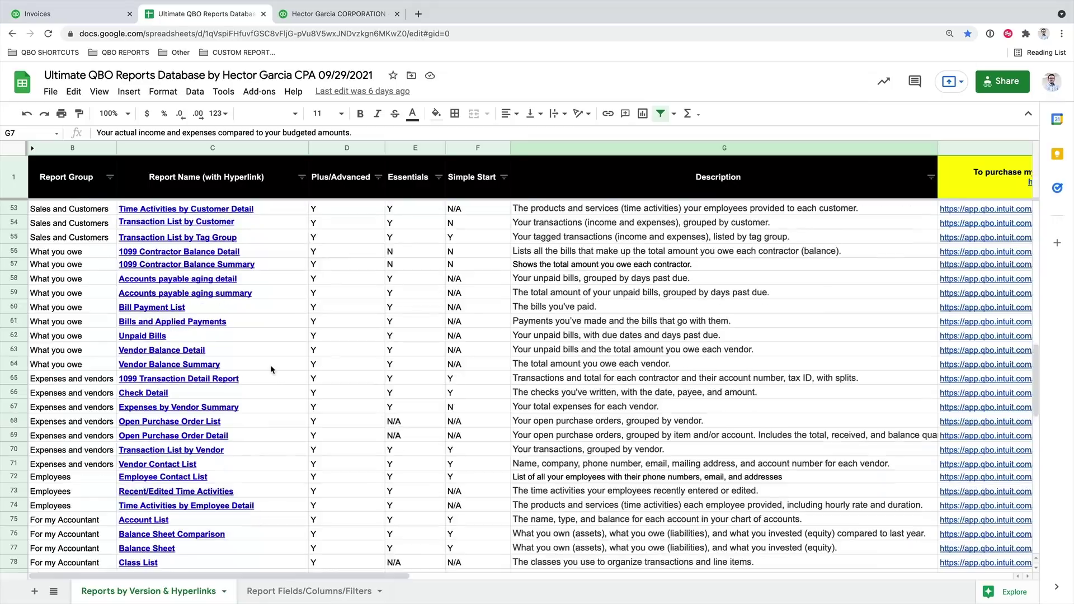
pyautogui.scroll(-12, 267, 369)
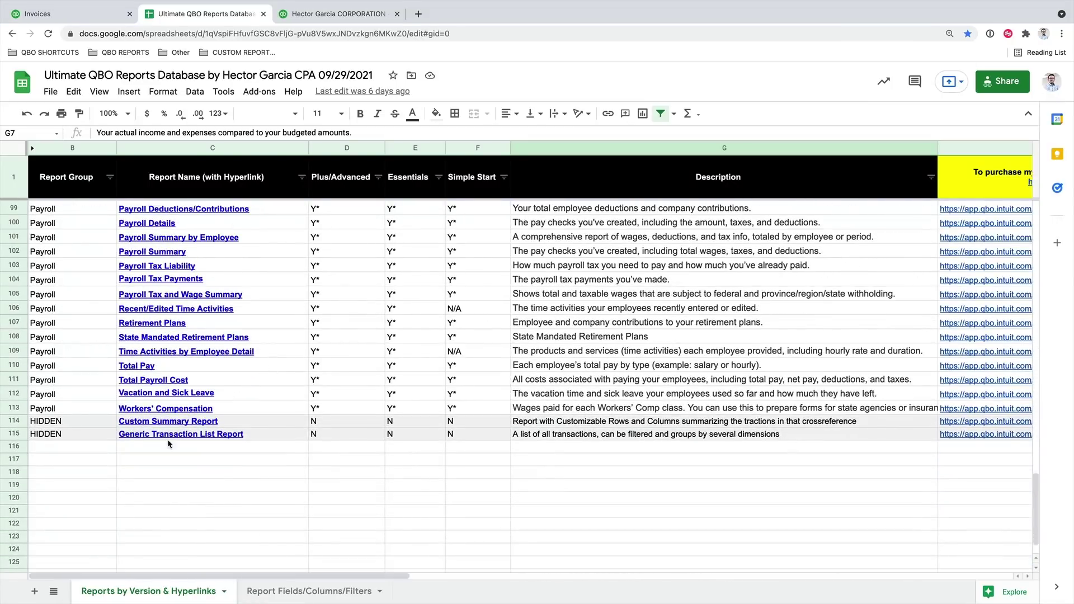
pyautogui.click(18, 420)
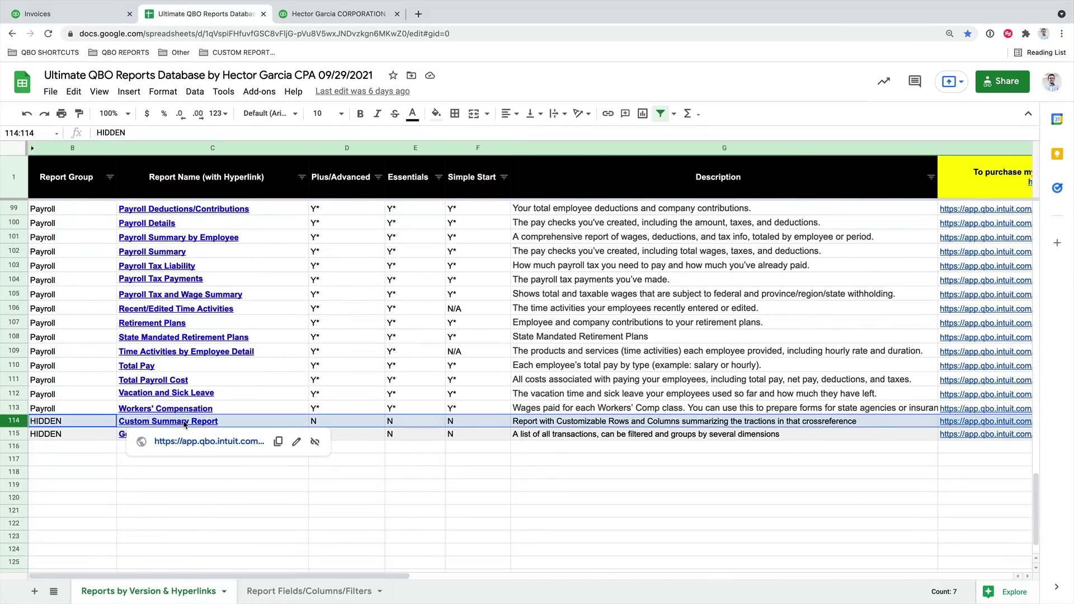
pyautogui.hscroll(5, 185, 423)
pyautogui.hscroll(2, 184, 423)
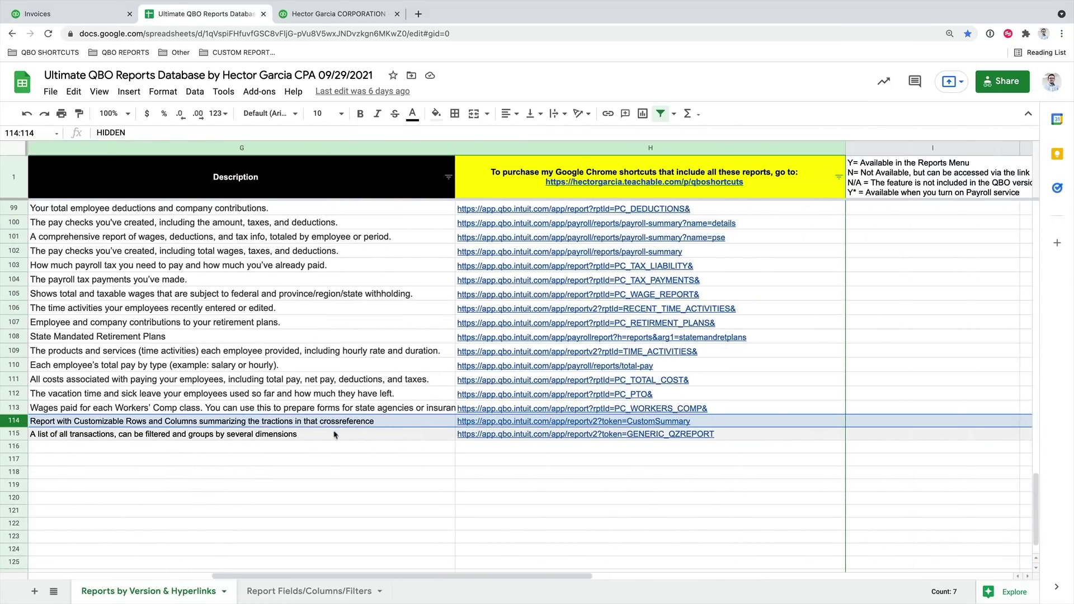
pyautogui.rightClick(632, 424)
pyautogui.click(632, 424)
pyautogui.click(738, 423)
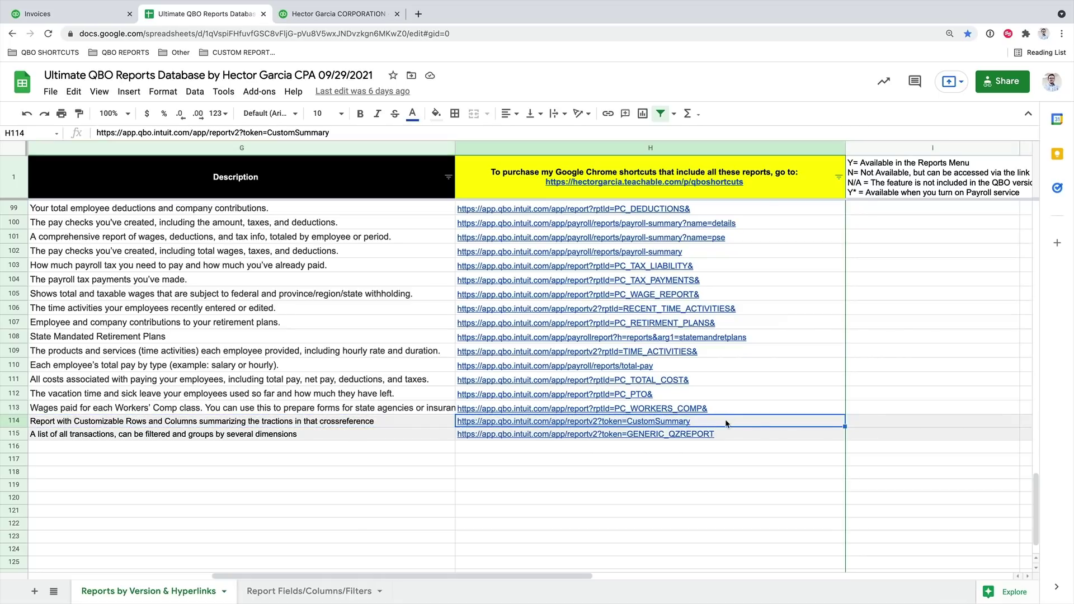
pyautogui.rightClick(727, 423)
pyautogui.click(783, 144)
pyautogui.click(322, 21)
# - Paste the copied CustomSummary link into the address bar and load the report page
pyautogui.click(228, 33)
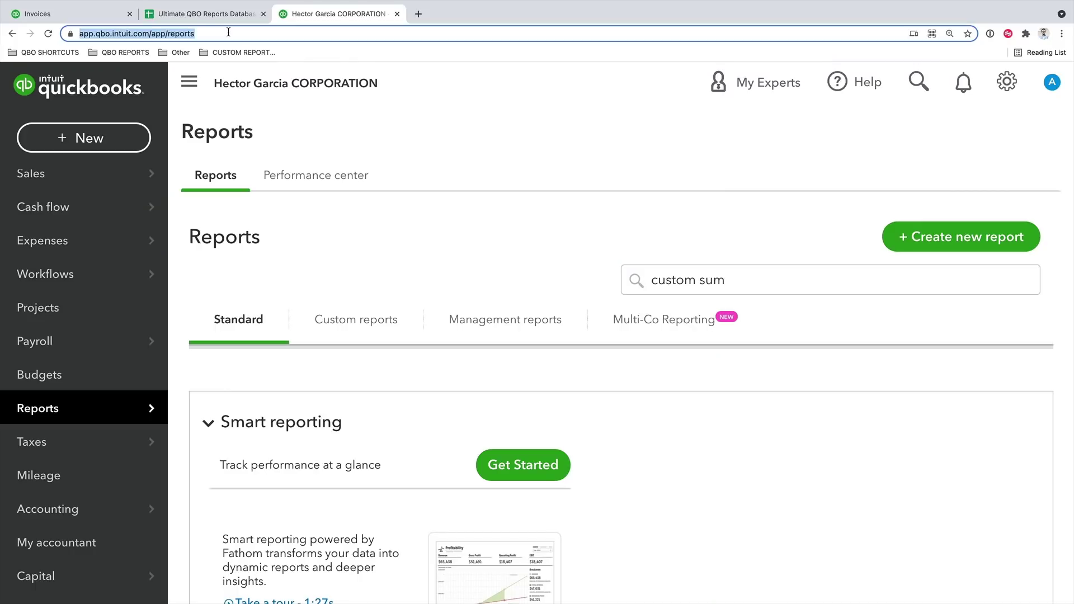
pyautogui.press('super+v')
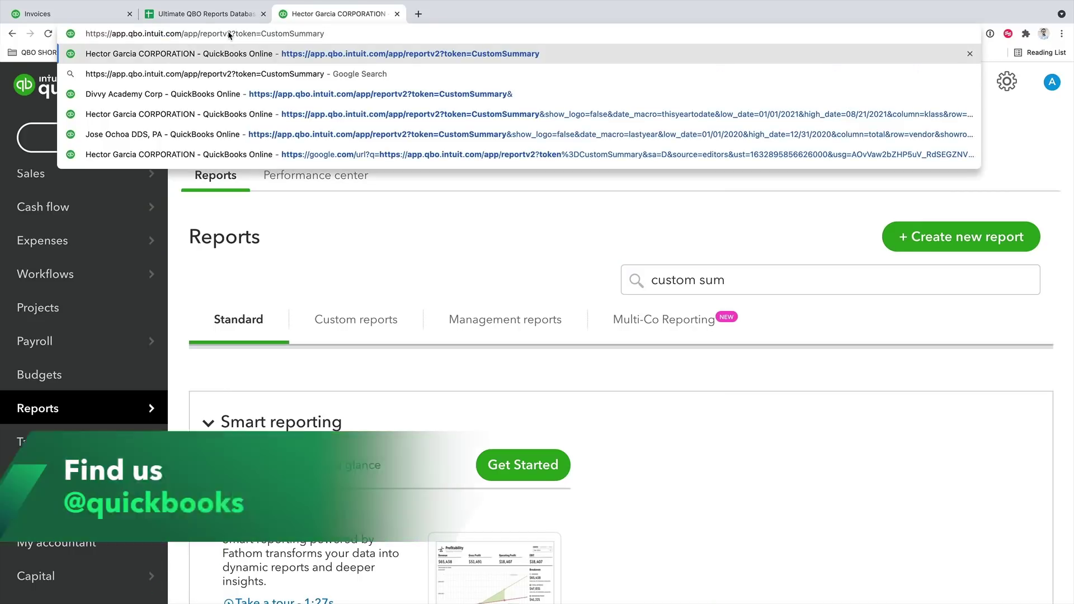
pyautogui.press('Return')
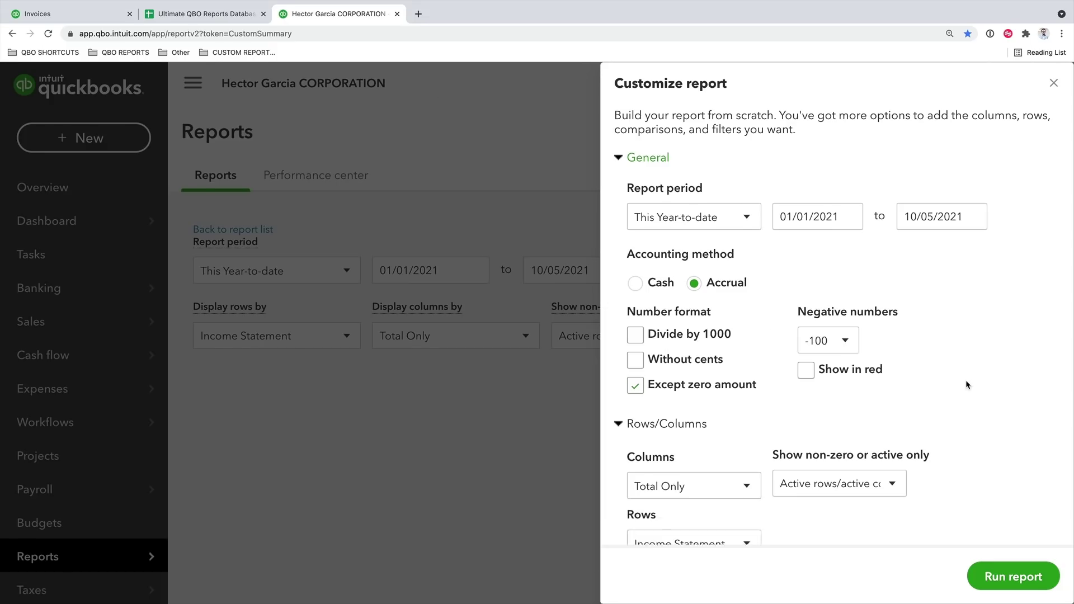
pyautogui.scroll(-5, 959, 377)
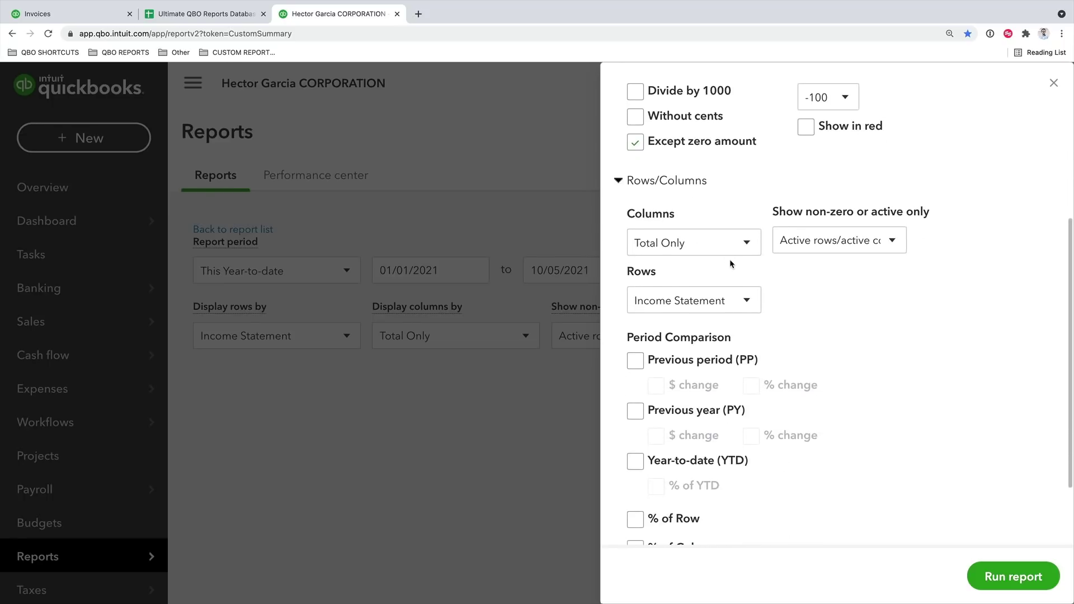
# - Run the report with Locations as columns and Classes as rows
pyautogui.click(738, 248)
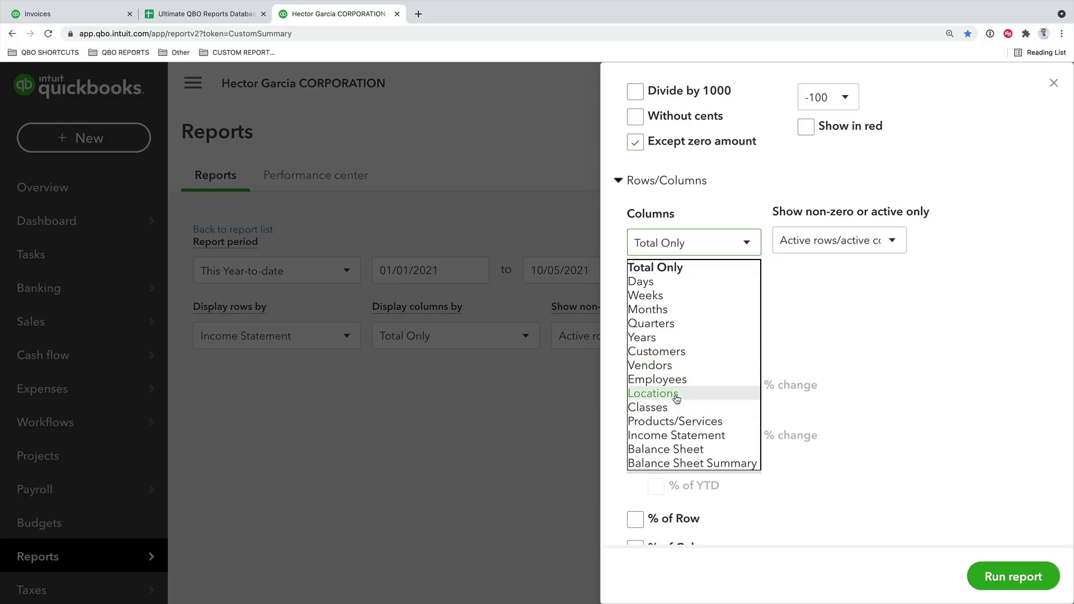
pyautogui.click(677, 399)
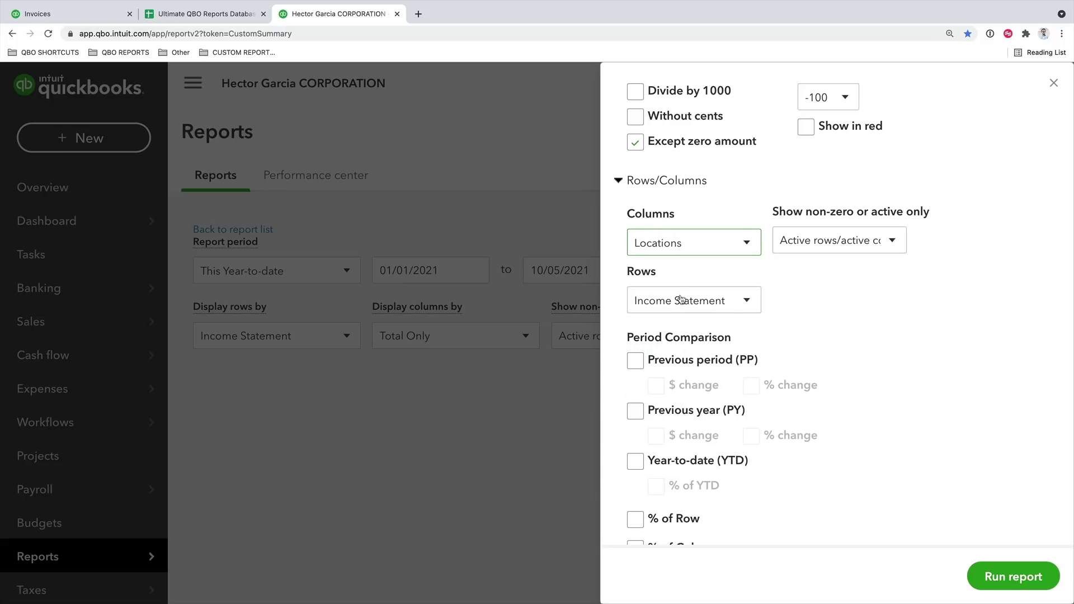
pyautogui.click(746, 298)
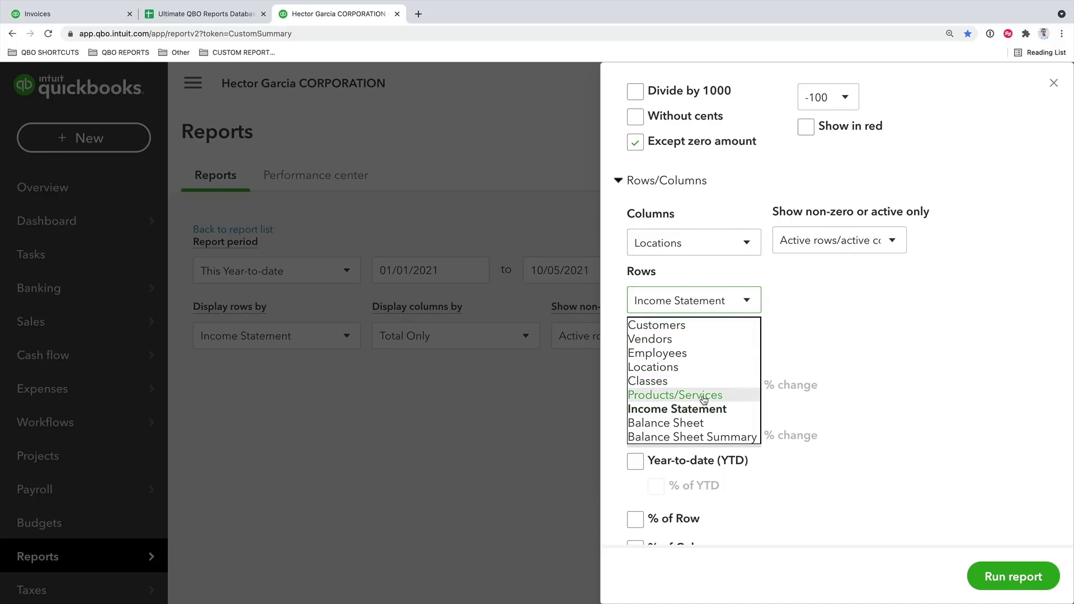
pyautogui.click(665, 382)
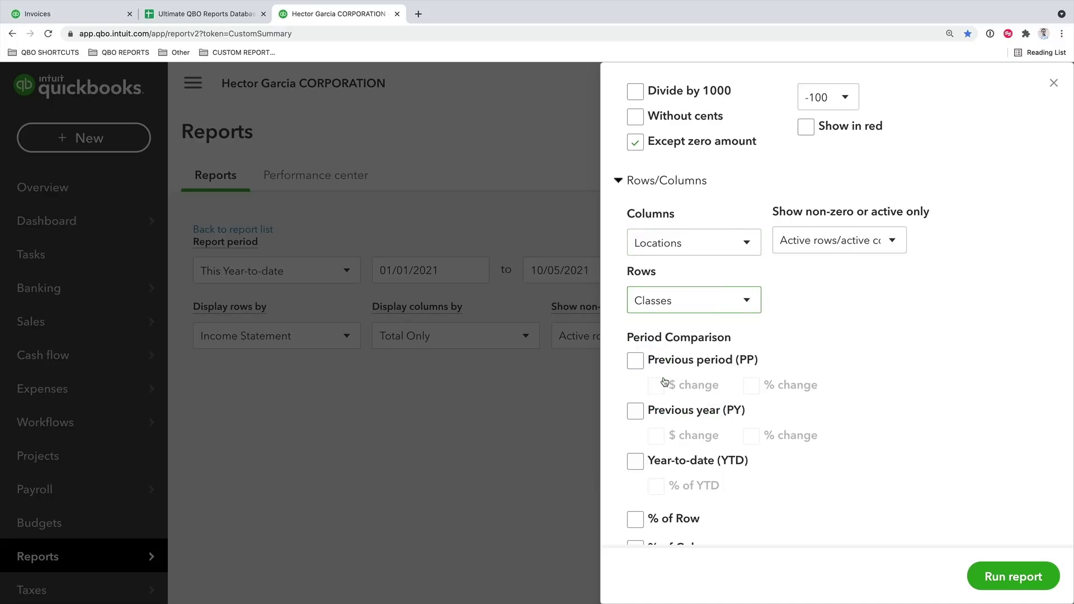
pyautogui.click(1016, 576)
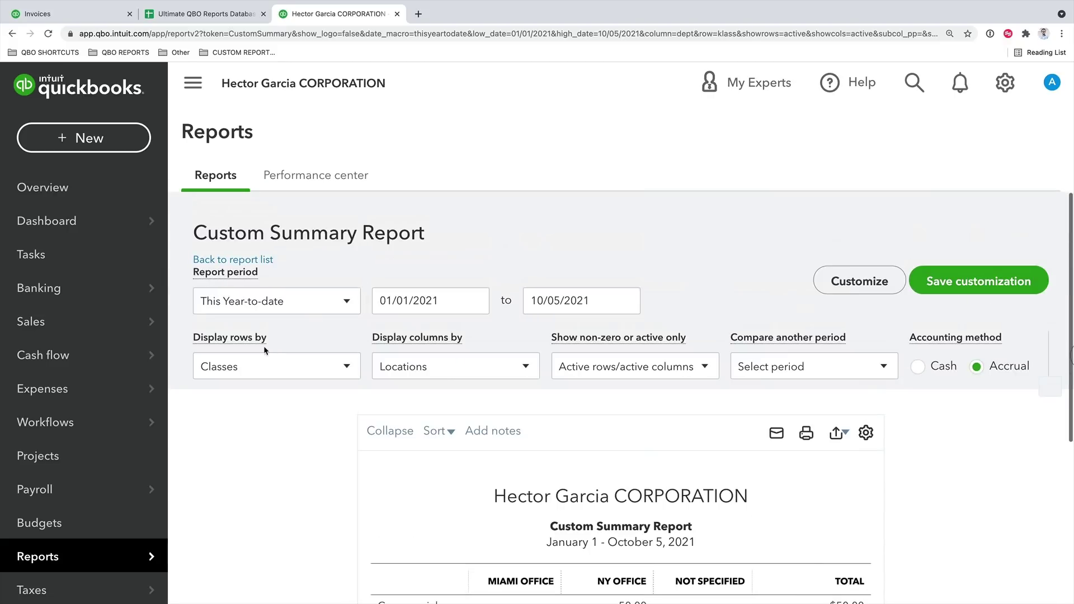
# - Try Customers as rows and Classes as columns, rerunning the report
pyautogui.click(256, 364)
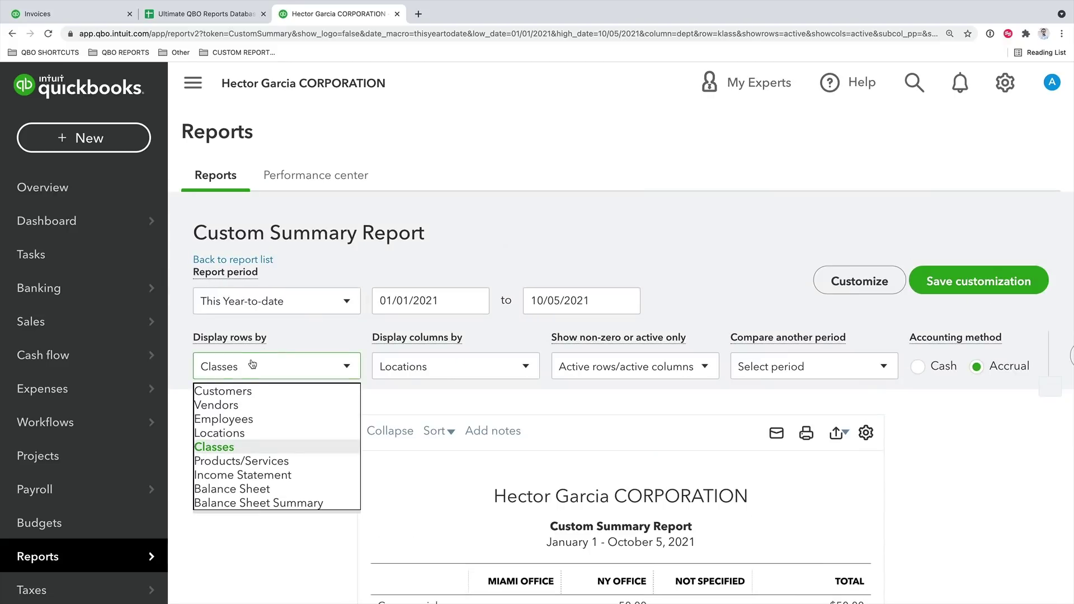
pyautogui.click(232, 393)
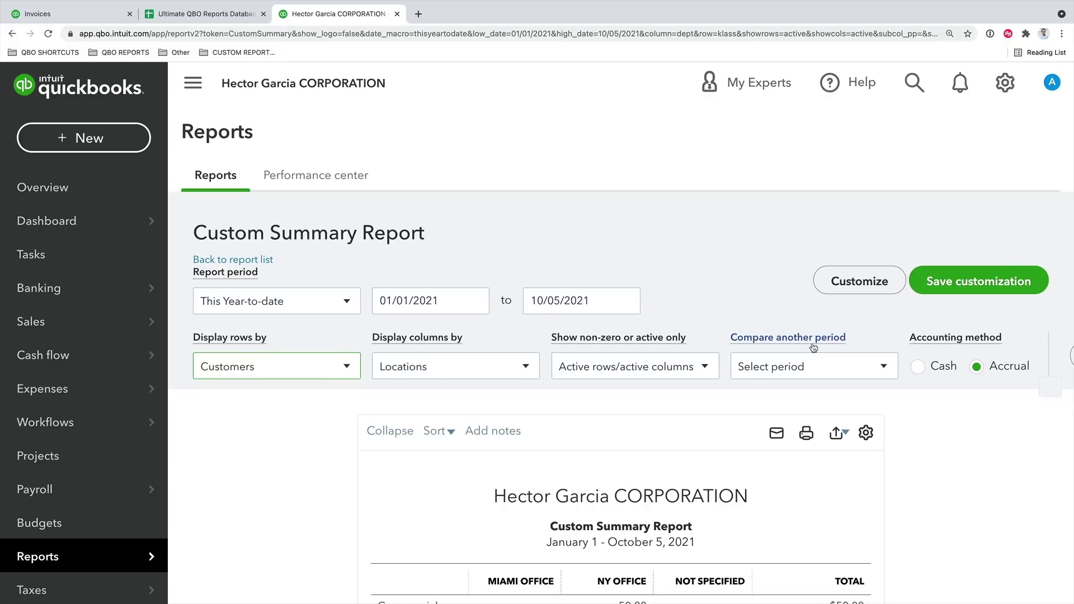
pyautogui.press('Tab')
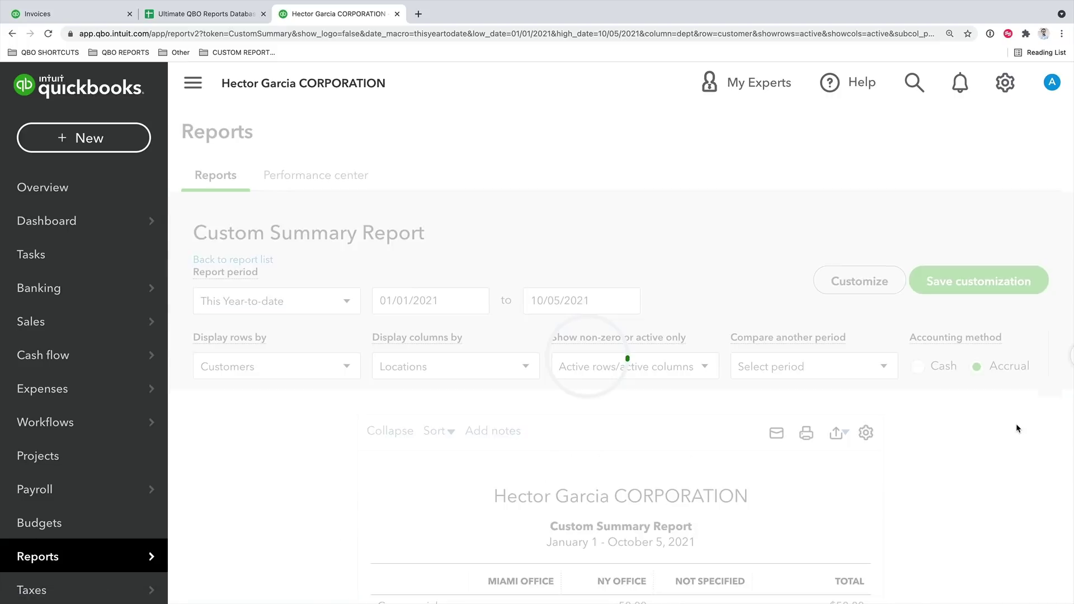
pyautogui.scroll(-2, 1002, 427)
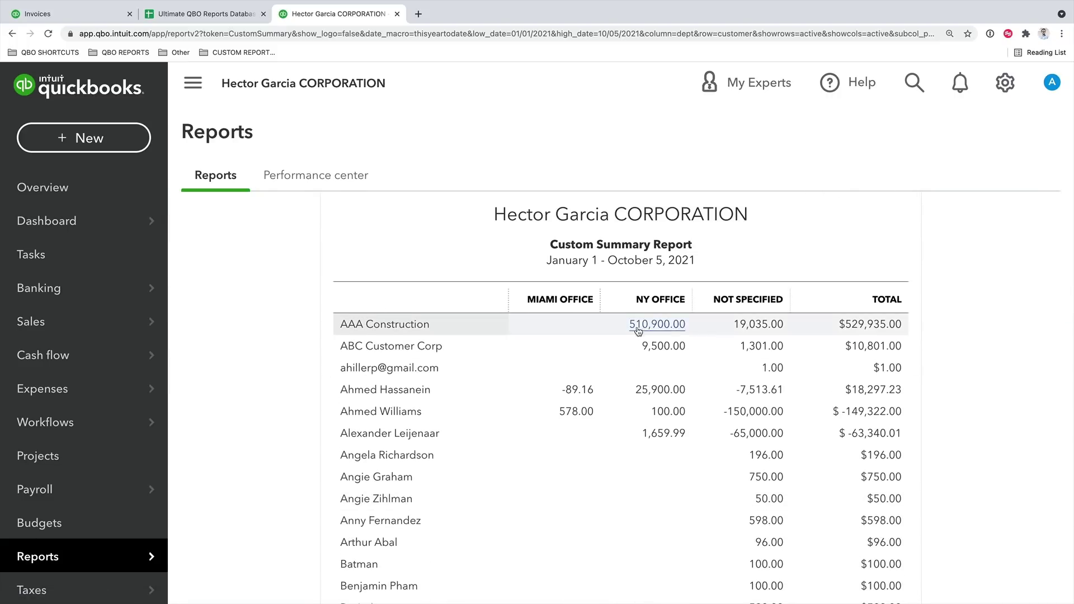
pyautogui.scroll(5, 291, 283)
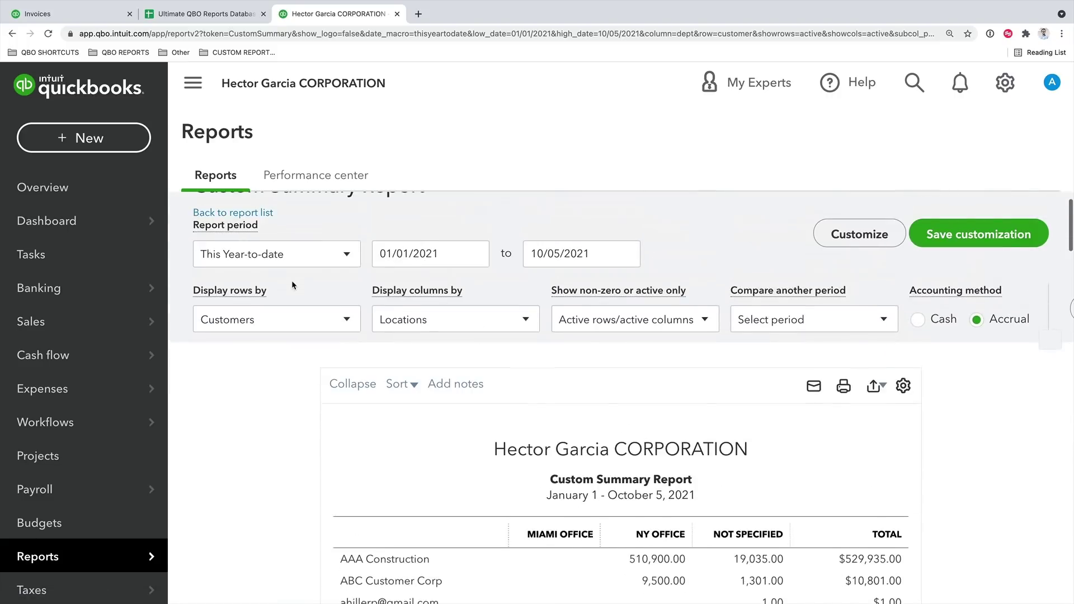
pyautogui.click(247, 330)
pyautogui.click(398, 334)
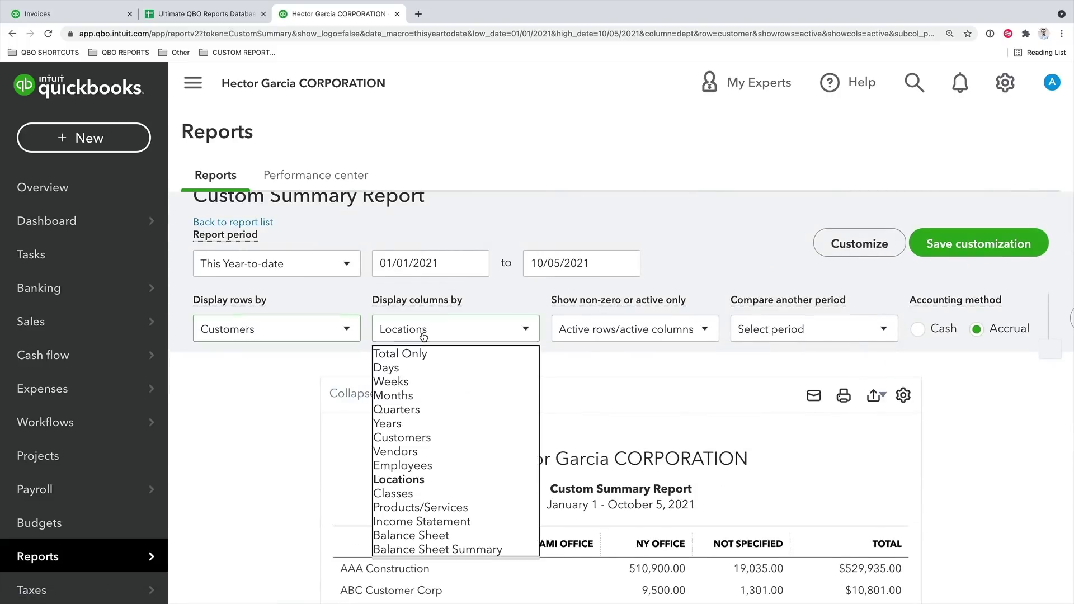
pyautogui.click(394, 493)
pyautogui.hscroll(2, 963, 325)
pyautogui.click(1040, 319)
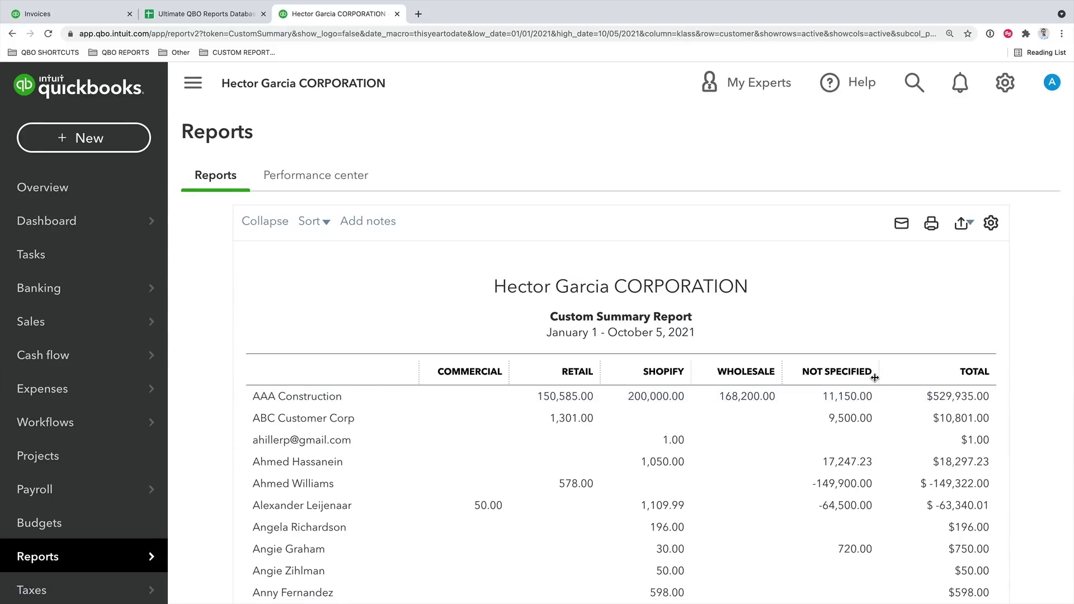
# - Set rows to Classes and columns to Quarters, showing Jul–Sep 2021 at $519,518.80
pyautogui.scroll(2, 397, 270)
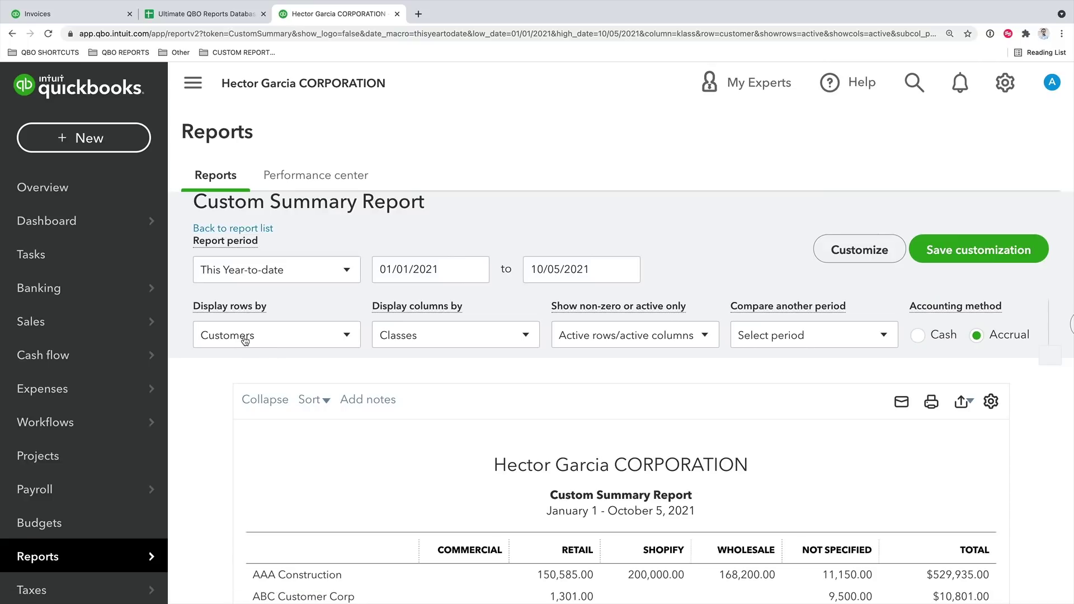
pyautogui.click(240, 338)
pyautogui.click(262, 415)
pyautogui.click(448, 338)
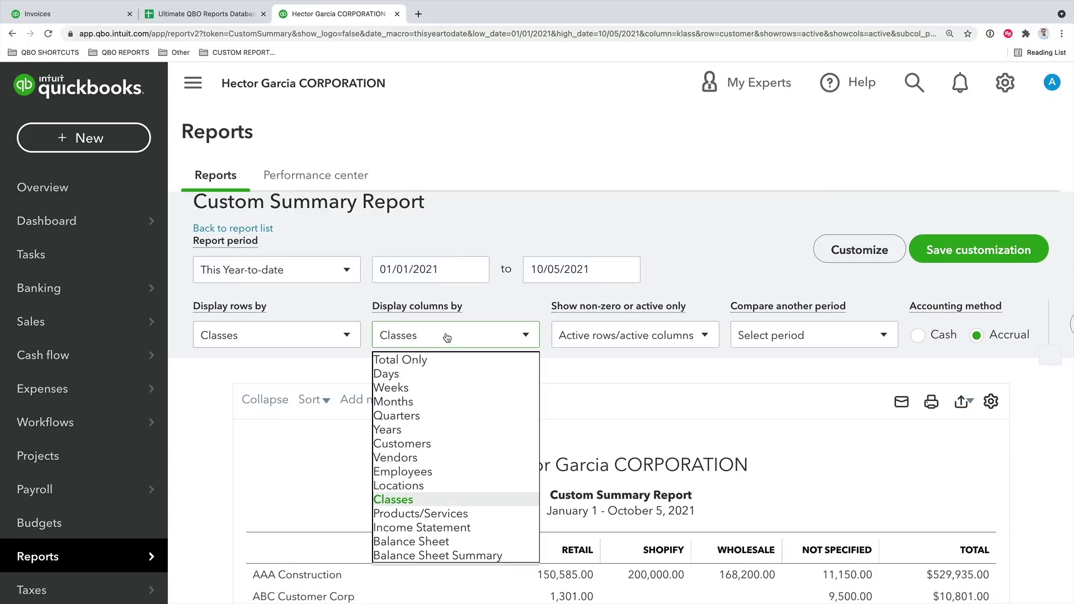
pyautogui.click(397, 416)
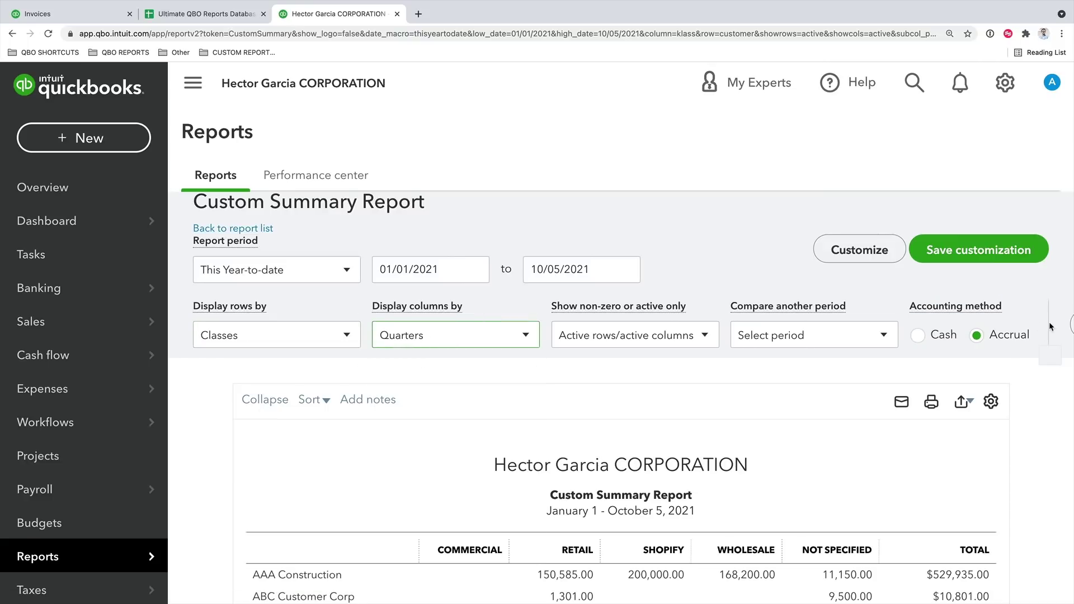
pyautogui.scroll(-2, 1069, 324)
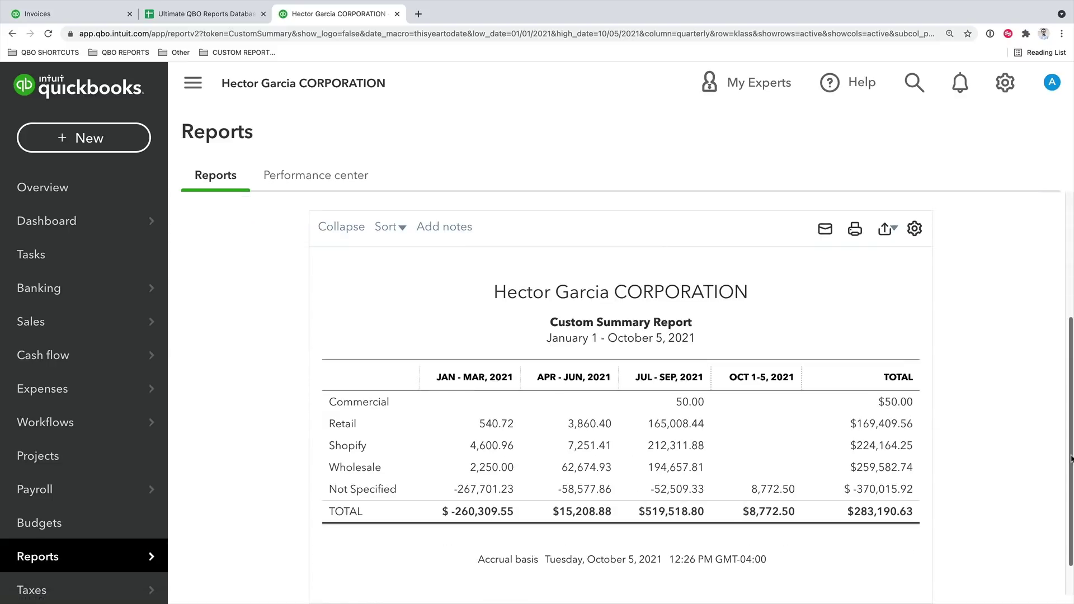
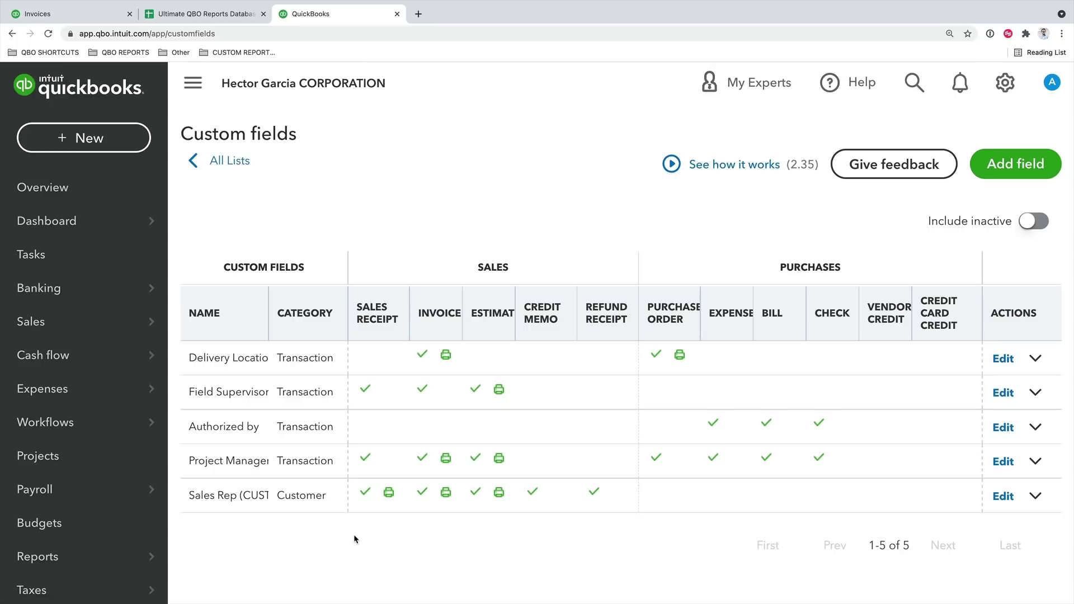
# - Add a custom field named 'Order Type' and bring up its data type choices
pyautogui.click(1019, 163)
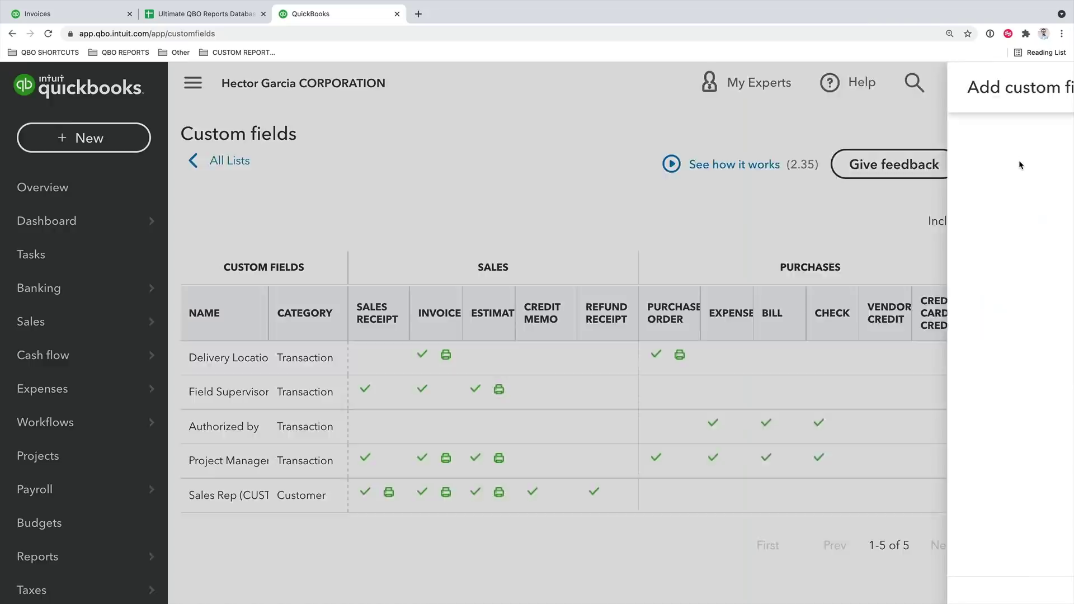
pyautogui.click(700, 246)
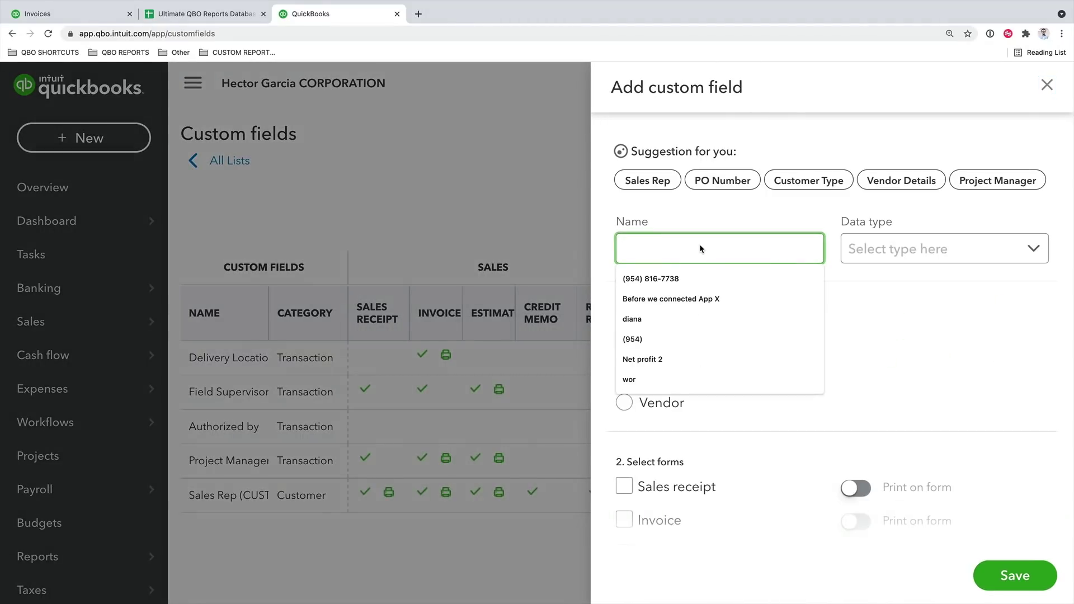
pyautogui.click(742, 222)
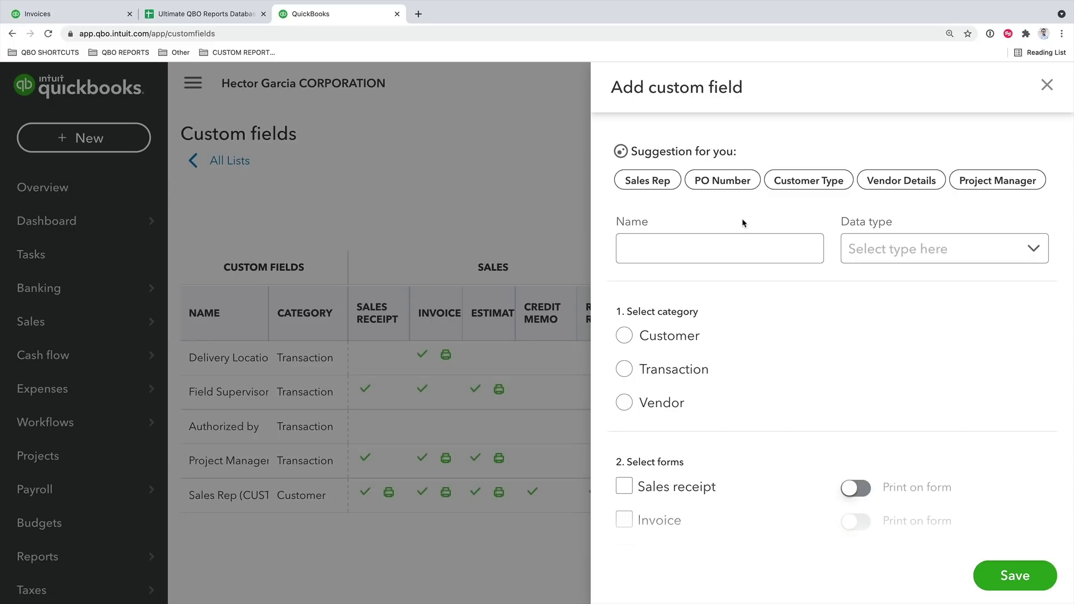
pyautogui.click(649, 241)
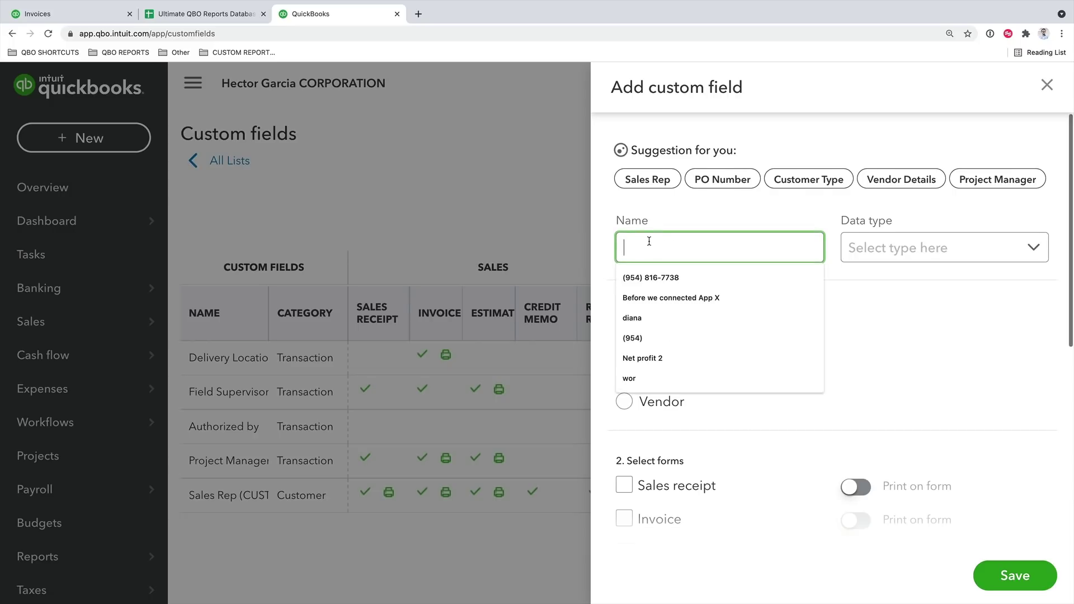
pyautogui.write('Order Type')
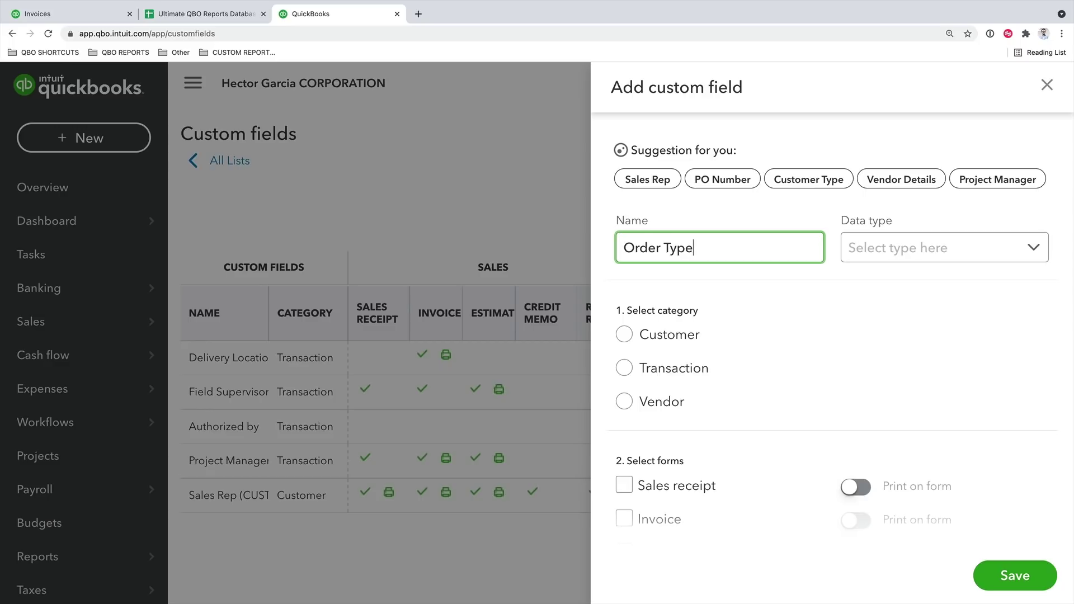
pyautogui.click(1035, 245)
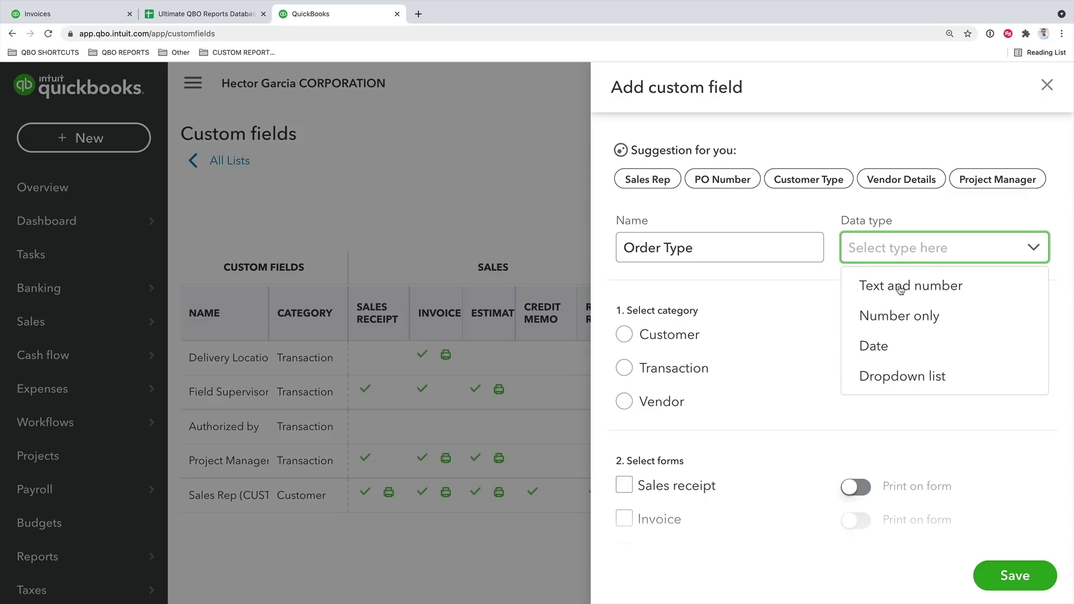
# - Make Order Type a dropdown list with choices Standard and Special, in the Customer category
pyautogui.click(927, 381)
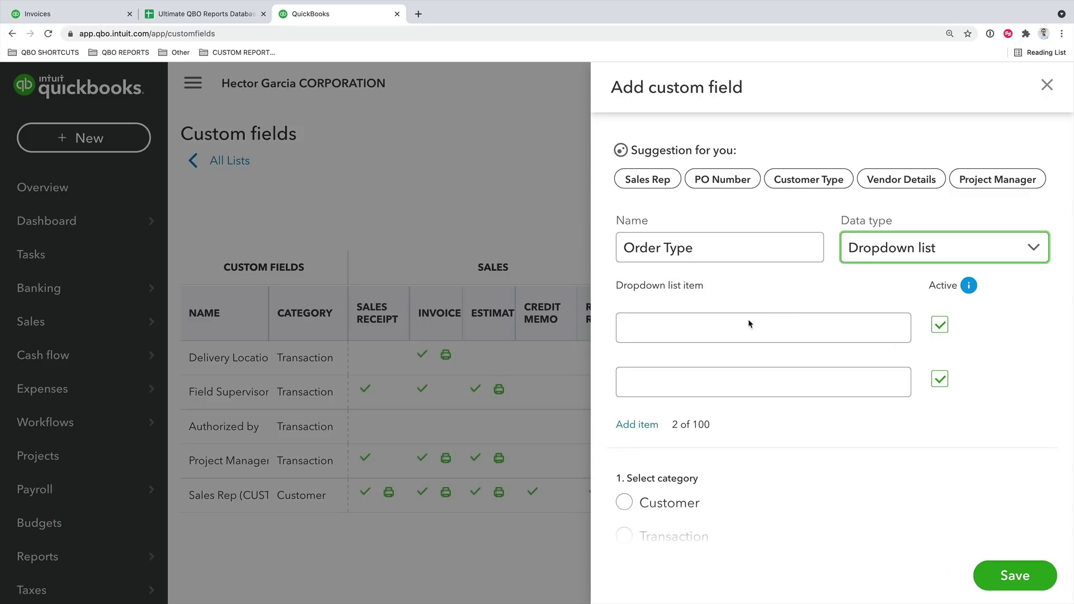
pyautogui.click(728, 316)
pyautogui.write('Standard')
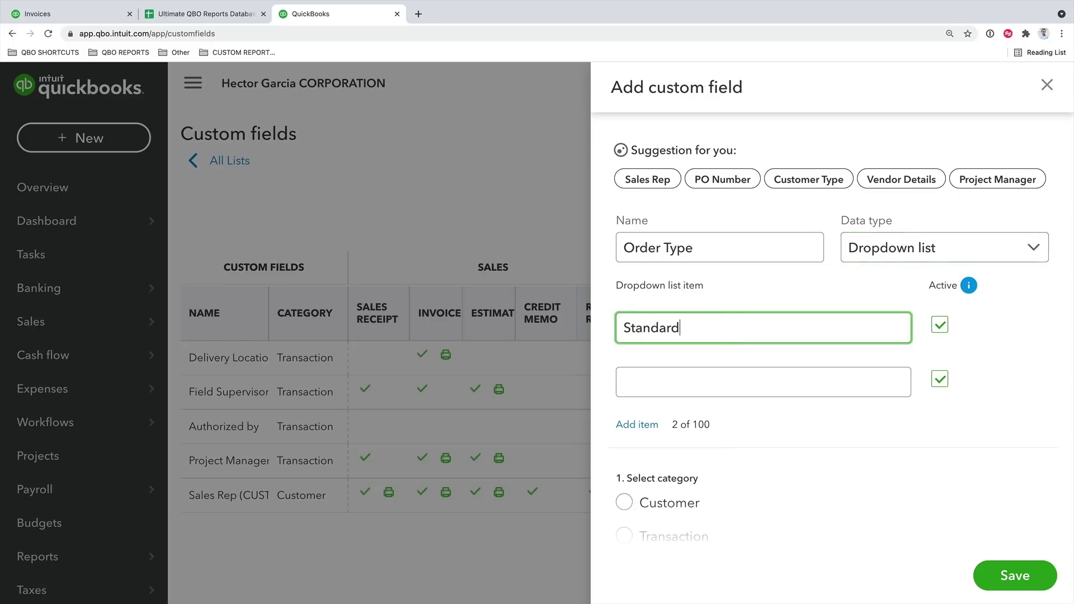
pyautogui.press('Tab')
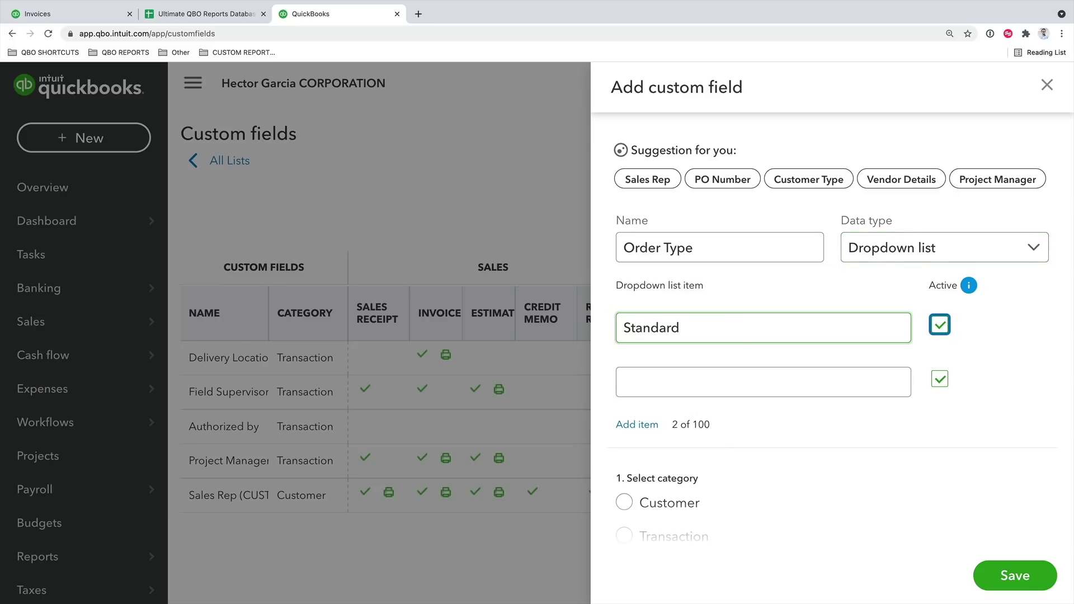
pyautogui.click(719, 382)
pyautogui.write('Special')
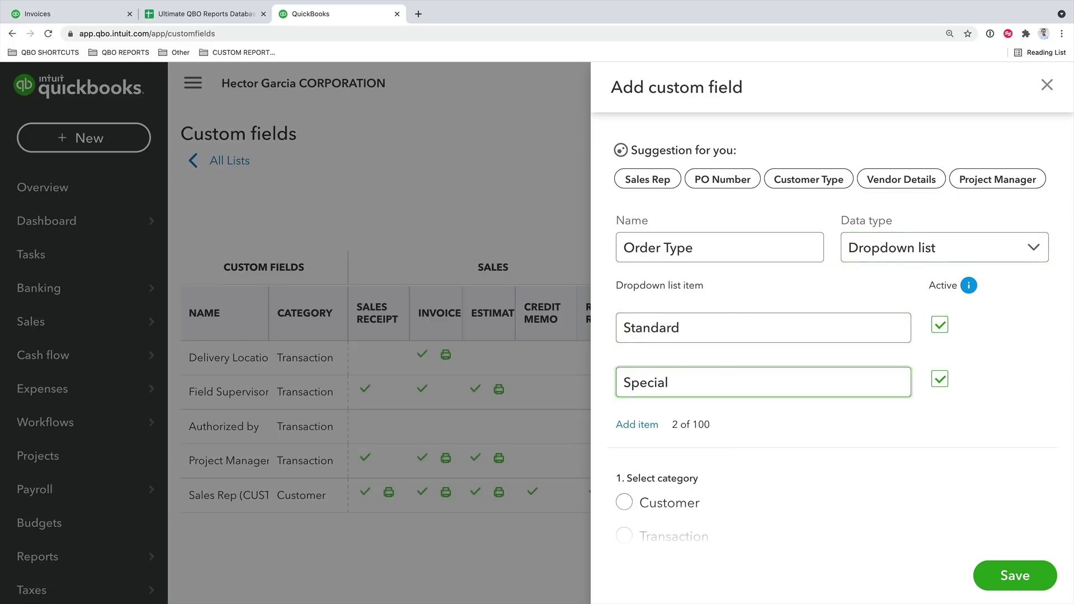
pyautogui.press('Tab')
pyautogui.click(957, 412)
pyautogui.scroll(-3, 959, 412)
pyautogui.click(670, 385)
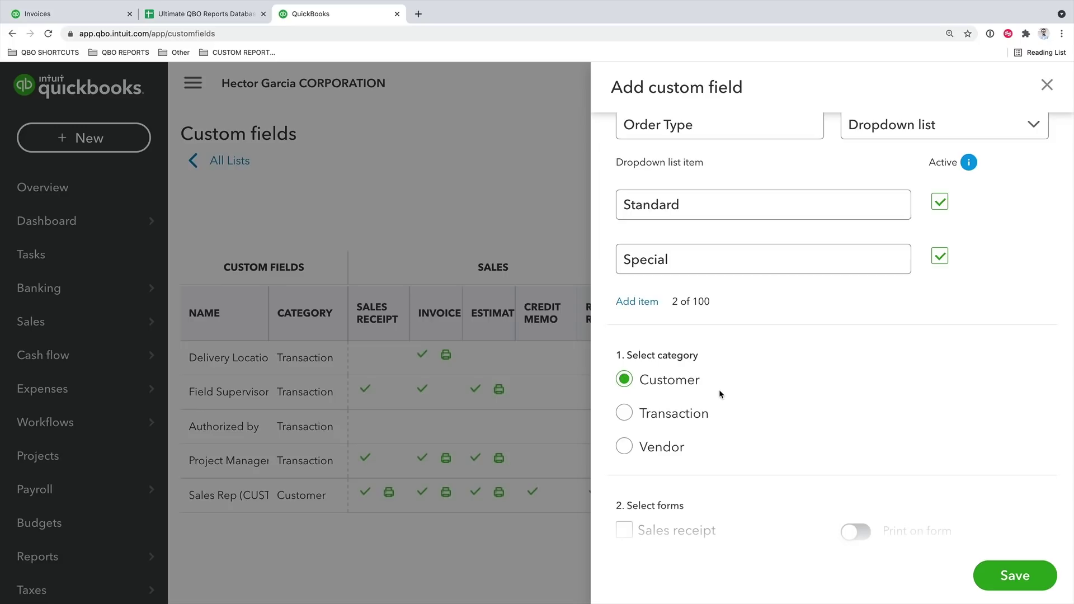
# - Change the Order Type category to Transaction
pyautogui.click(625, 446)
pyautogui.click(626, 413)
pyautogui.scroll(-2, 788, 406)
pyautogui.scroll(-2, 791, 403)
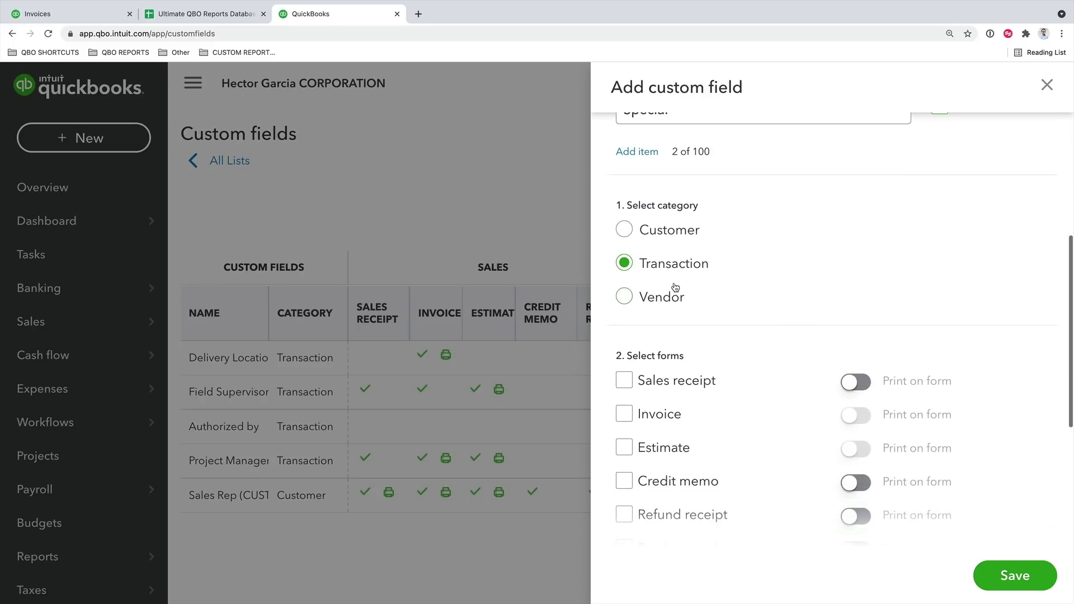
pyautogui.scroll(-1, 724, 285)
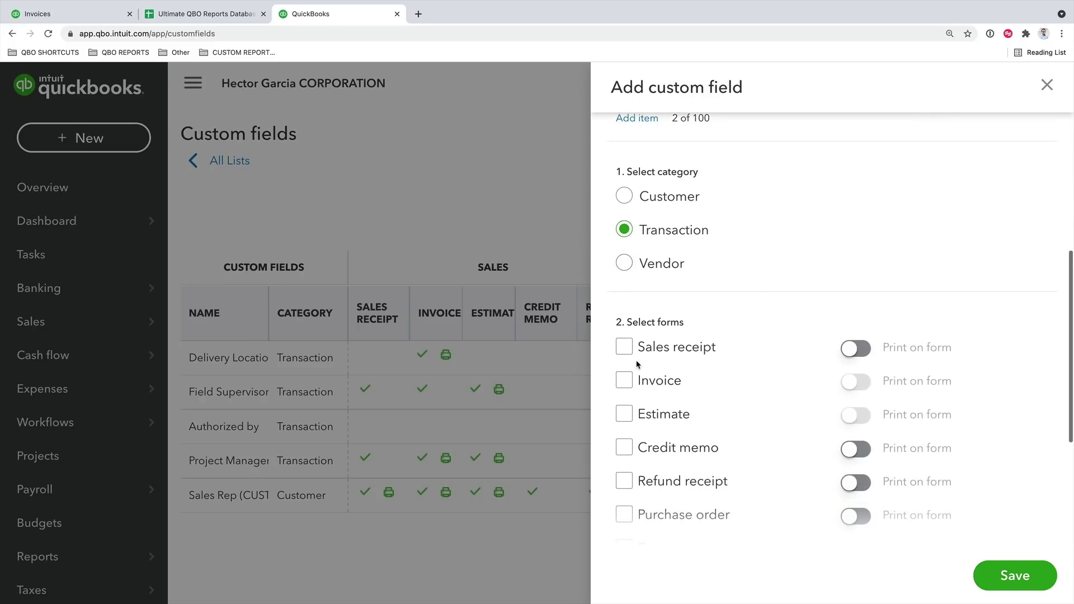
pyautogui.scroll(-2, 643, 383)
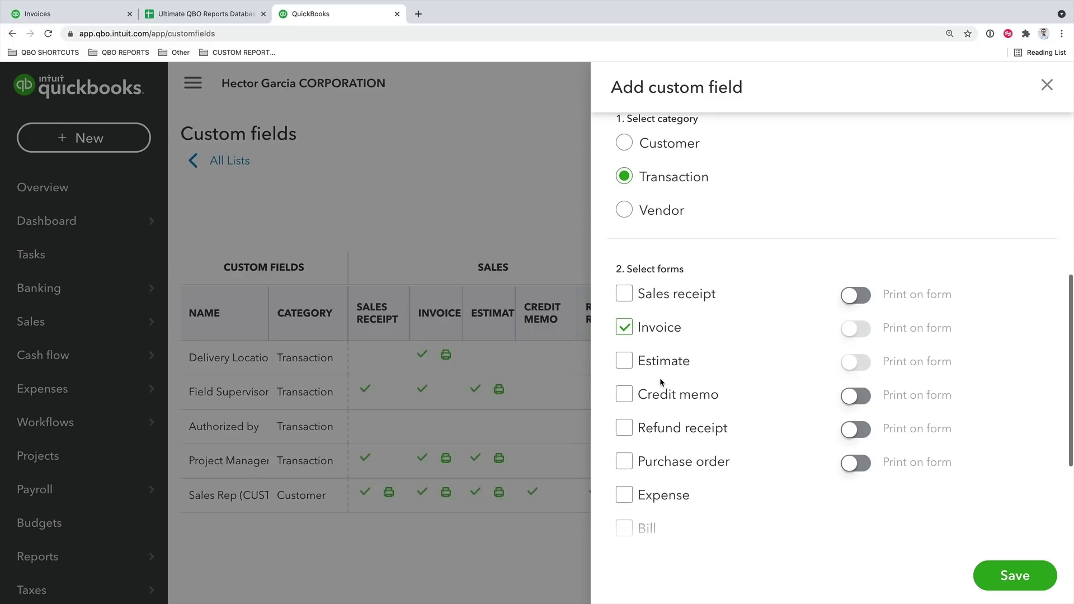
pyautogui.scroll(-1, 624, 492)
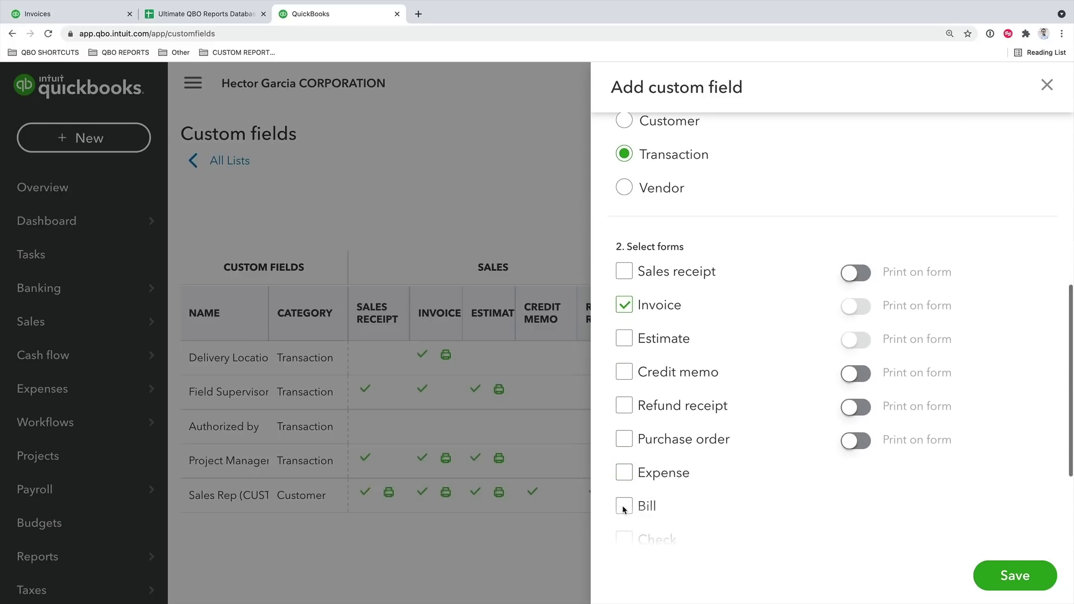
# - Tick Purchase order and Bill as forms for Order Type alongside Invoice
pyautogui.click(623, 440)
pyautogui.scroll(-1, 625, 494)
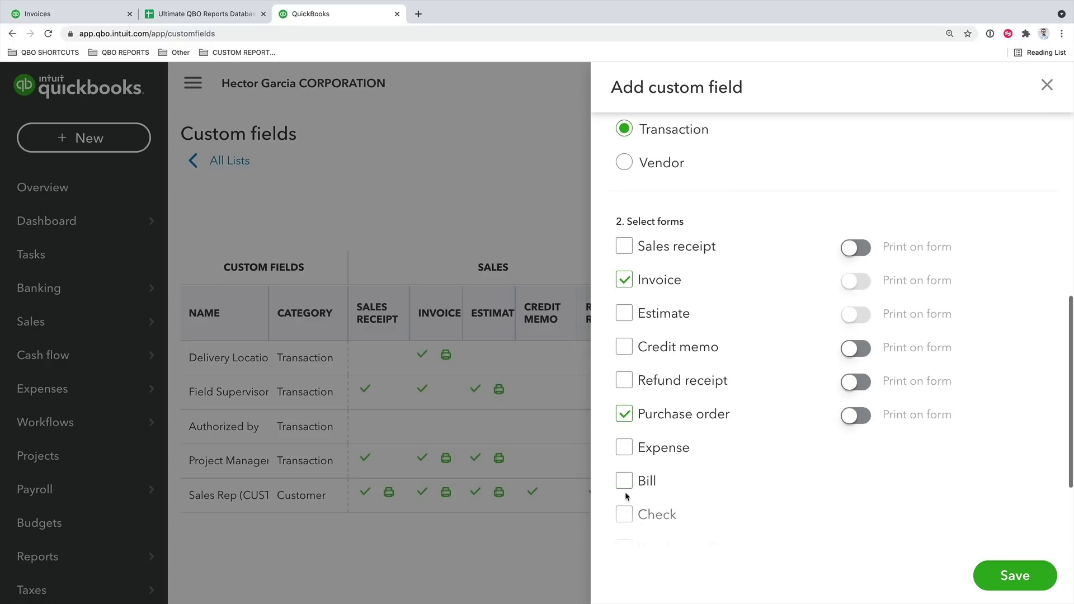
pyautogui.click(628, 484)
pyautogui.moveTo(860, 281)
pyautogui.scroll(1, 854, 283)
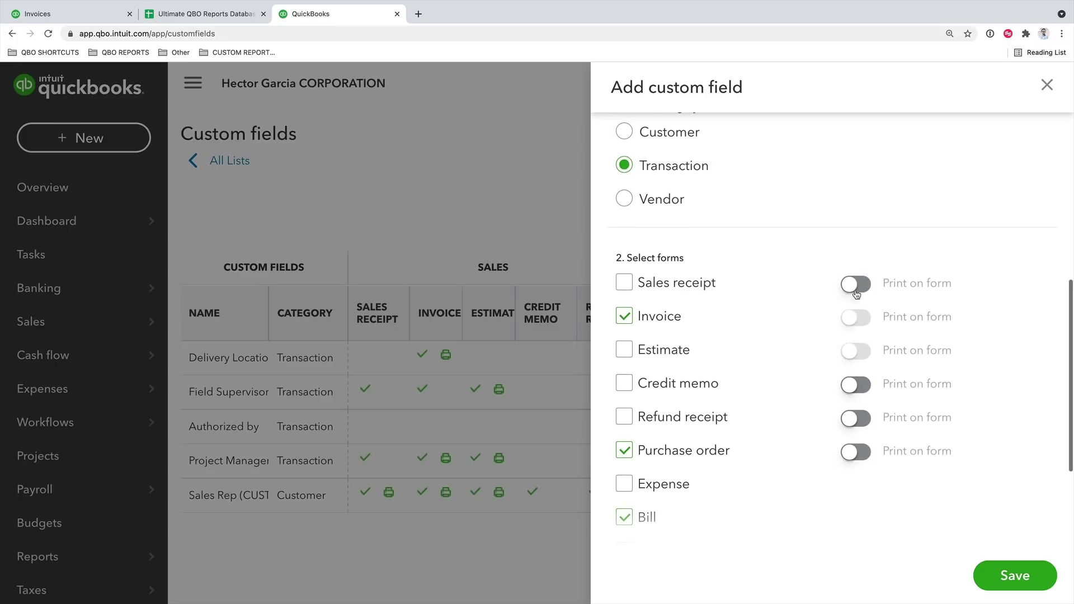
pyautogui.moveTo(856, 325)
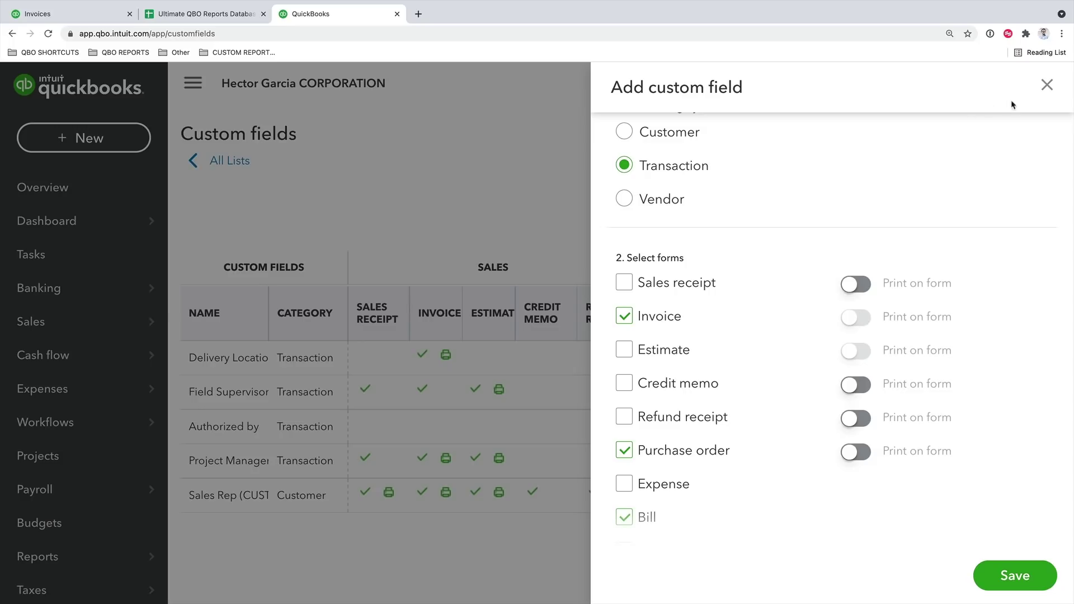
# - Discard the unsaved Order Type field and open Delivery Location for editing
pyautogui.click(1046, 85)
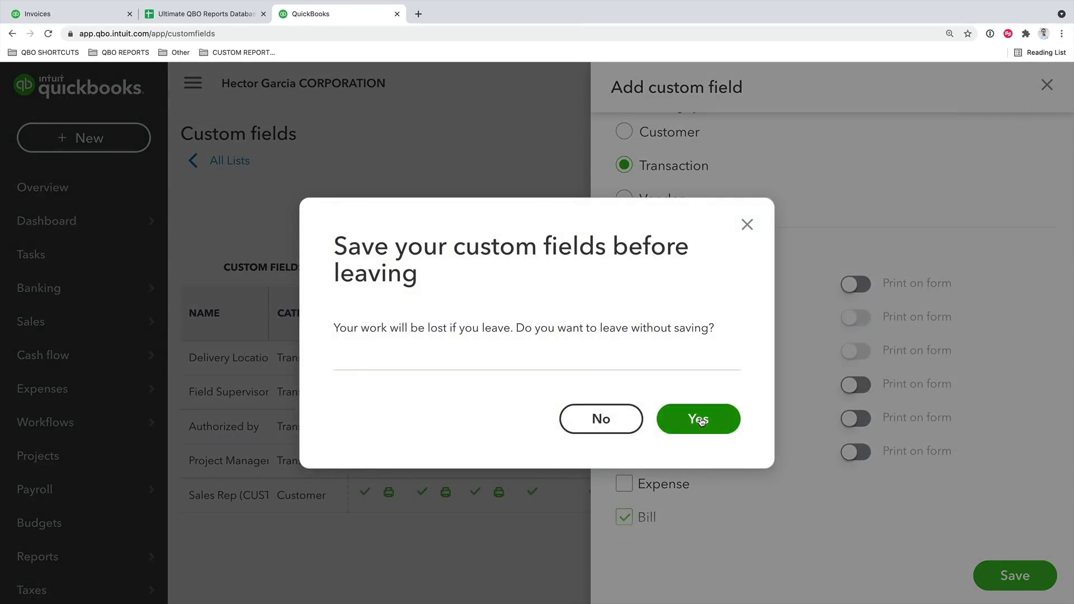
pyautogui.click(700, 423)
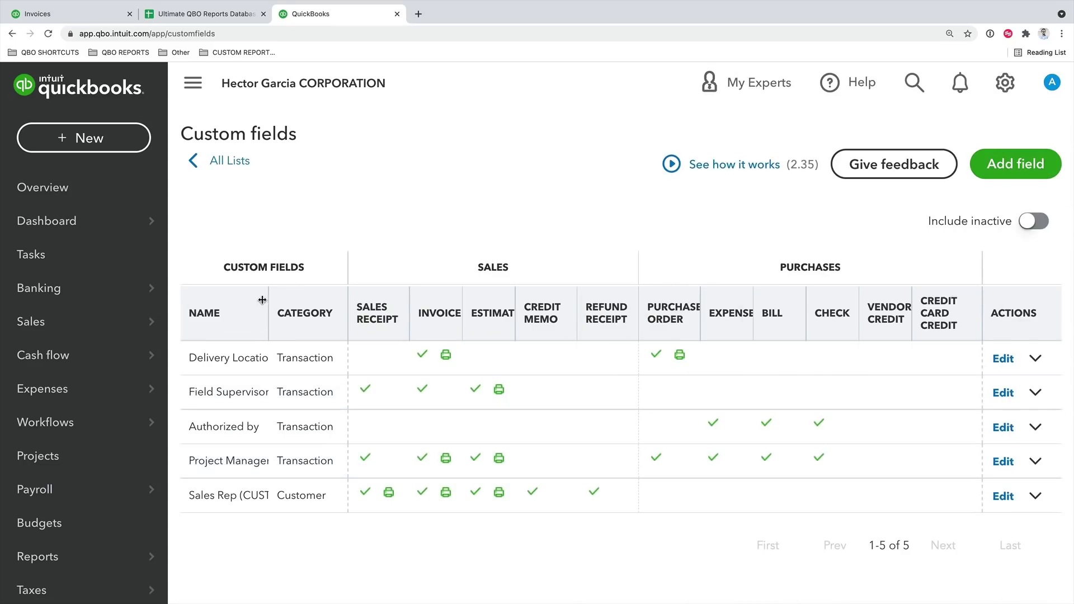
pyautogui.click(1007, 357)
# - Turn off Print on form for Delivery Location on invoices and purchase orders, and save
pyautogui.scroll(-3, 923, 410)
pyautogui.scroll(-3, 904, 408)
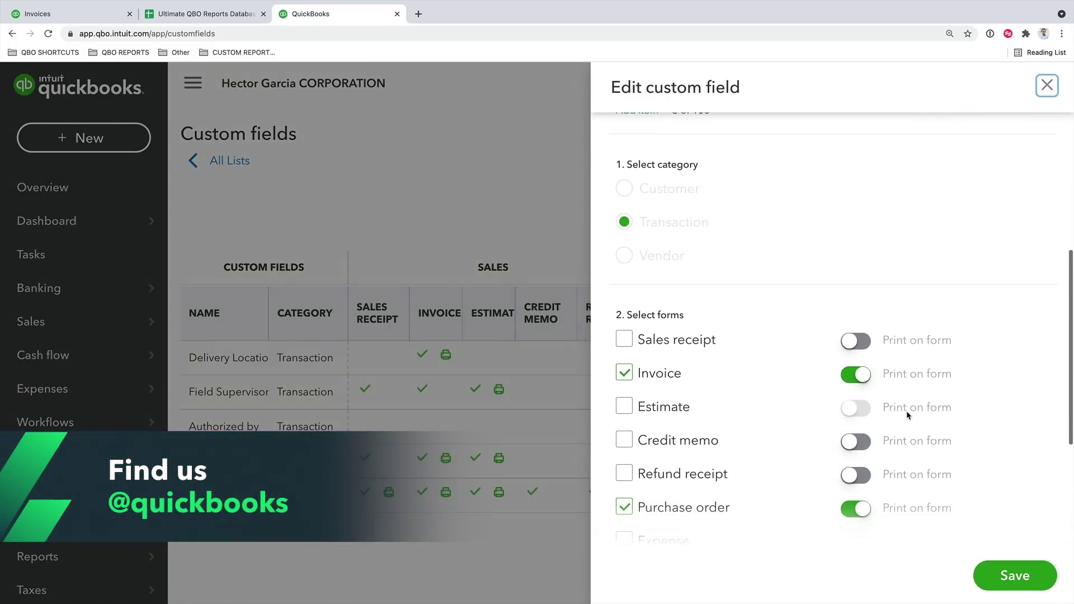
pyautogui.click(861, 366)
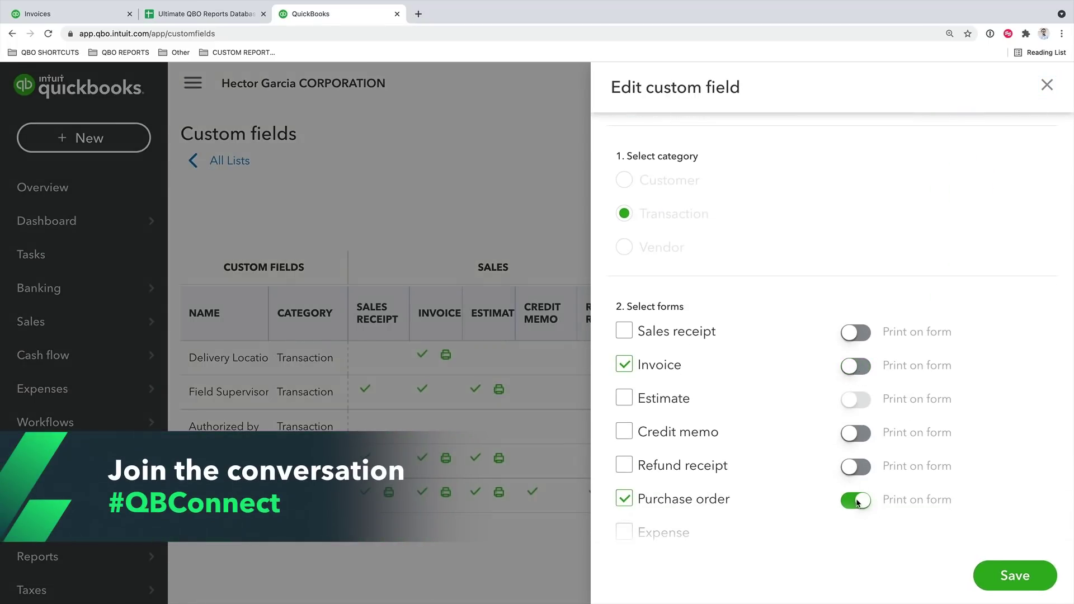
pyautogui.scroll(-2, 864, 504)
pyautogui.click(855, 442)
pyautogui.click(989, 565)
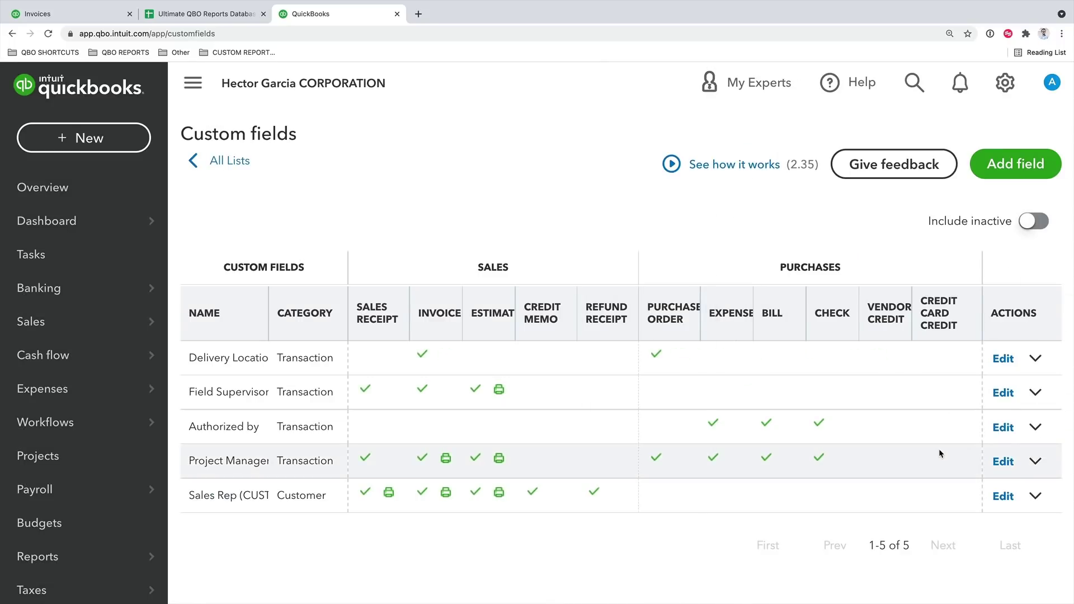
# - Start a new custom field named 'Order', correcting the miscapitalised 'ORder'
pyautogui.moveTo(499, 393)
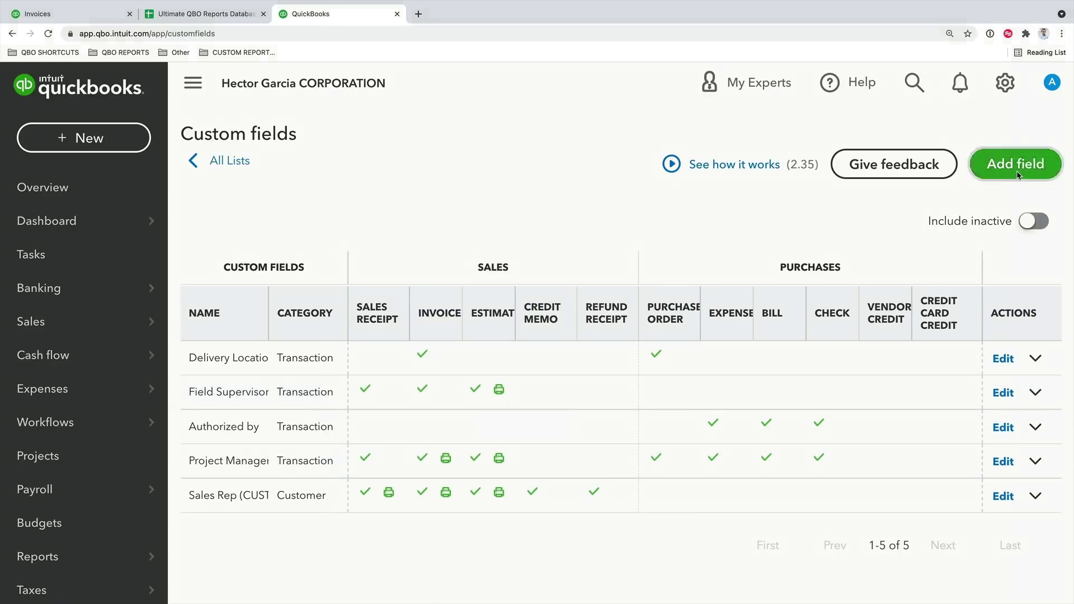
pyautogui.click(998, 168)
pyautogui.click(643, 248)
pyautogui.write('ORder Type')
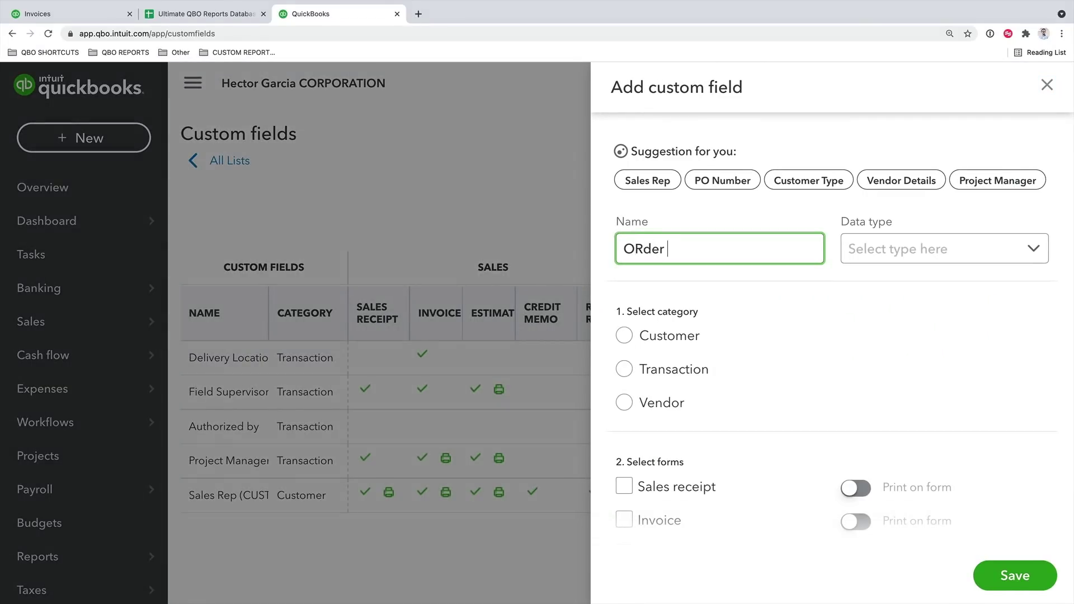
pyautogui.rightClick(638, 246)
pyautogui.press('Escape')
pyautogui.click(639, 246)
pyautogui.press('BackSpace')
pyautogui.write('r')
# - Make the field a dropdown list with choices Standard and Special
pyautogui.click(847, 248)
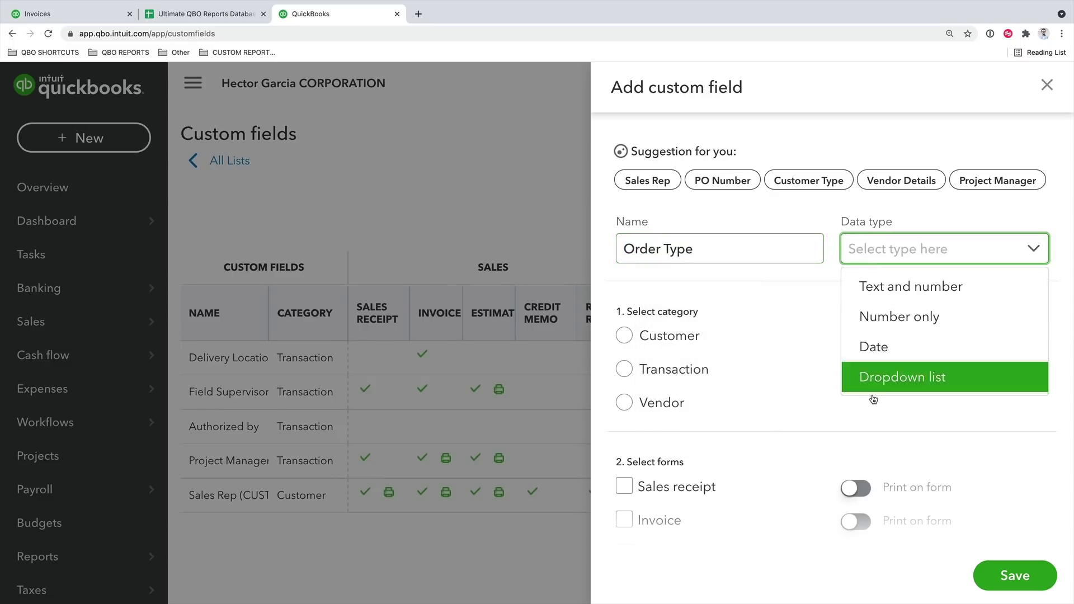
pyautogui.click(891, 387)
pyautogui.click(671, 330)
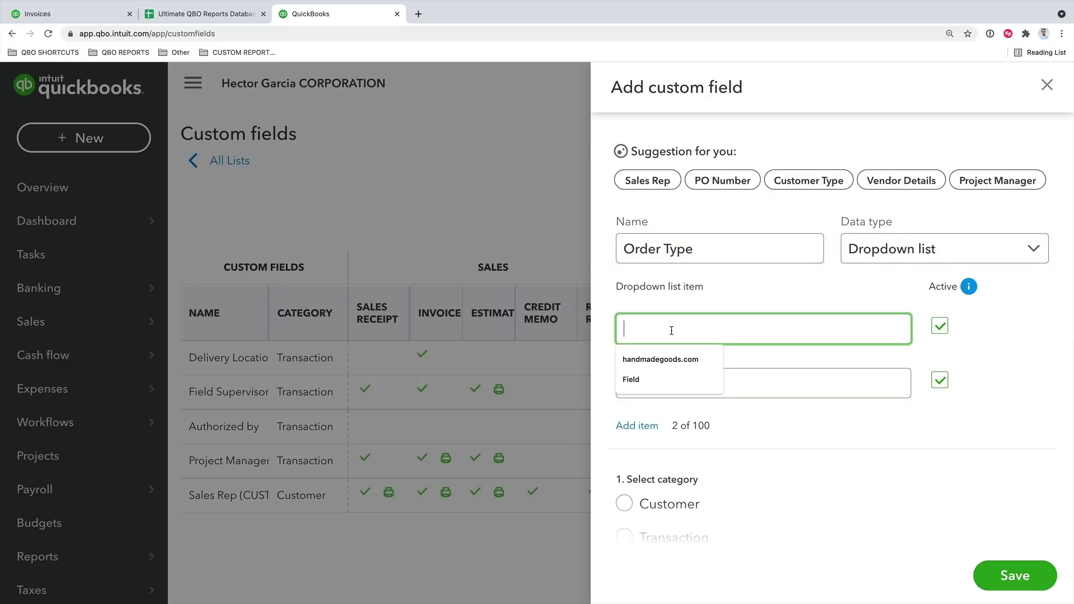
pyautogui.write('Standard')
pyautogui.press('Tab')
pyautogui.click(649, 384)
pyautogui.write('Special')
# - Set the field's category to Transaction and use it on invoices and purchase orders
pyautogui.scroll(-3, 762, 427)
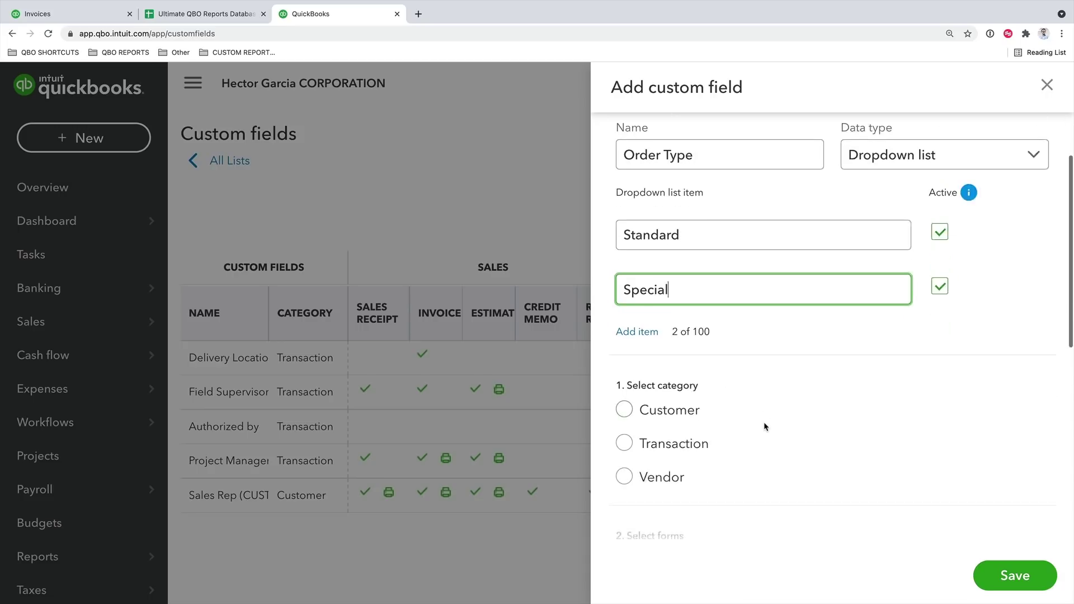
pyautogui.click(624, 378)
pyautogui.scroll(-3, 796, 412)
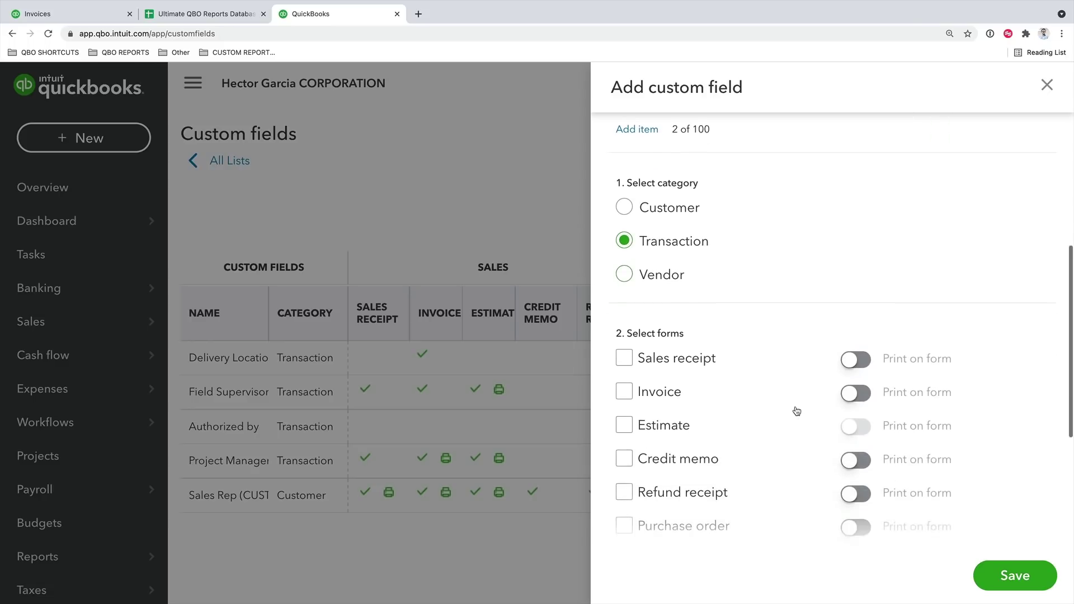
pyautogui.click(622, 353)
pyautogui.scroll(-1, 733, 353)
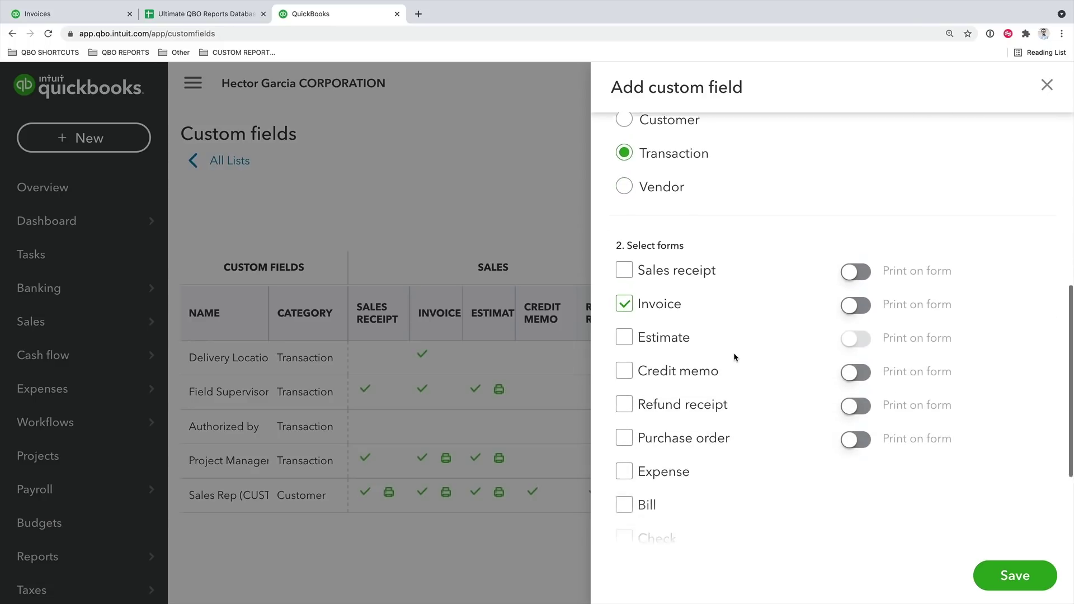
pyautogui.click(620, 428)
# - Print the field on invoices and purchase orders, add it to bills, and save
pyautogui.click(857, 293)
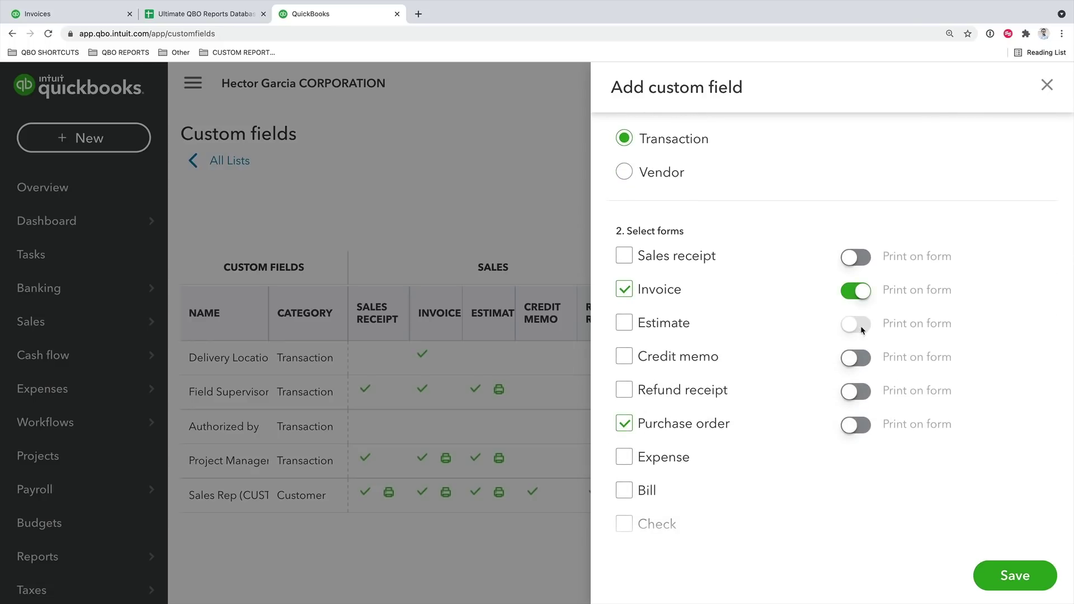
pyautogui.click(844, 420)
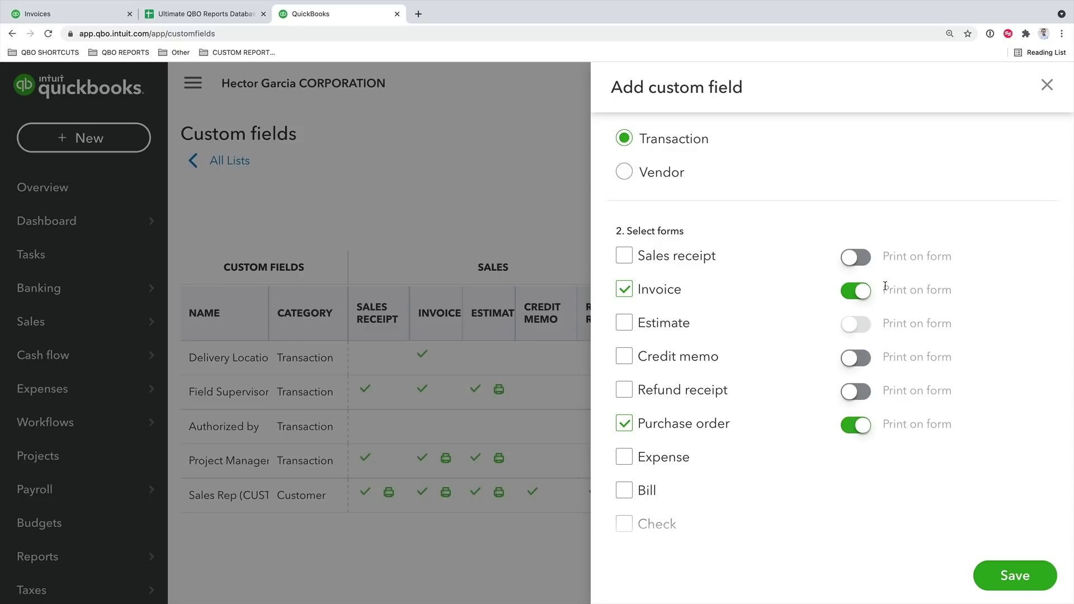
pyautogui.scroll(-3, 727, 403)
pyautogui.click(624, 410)
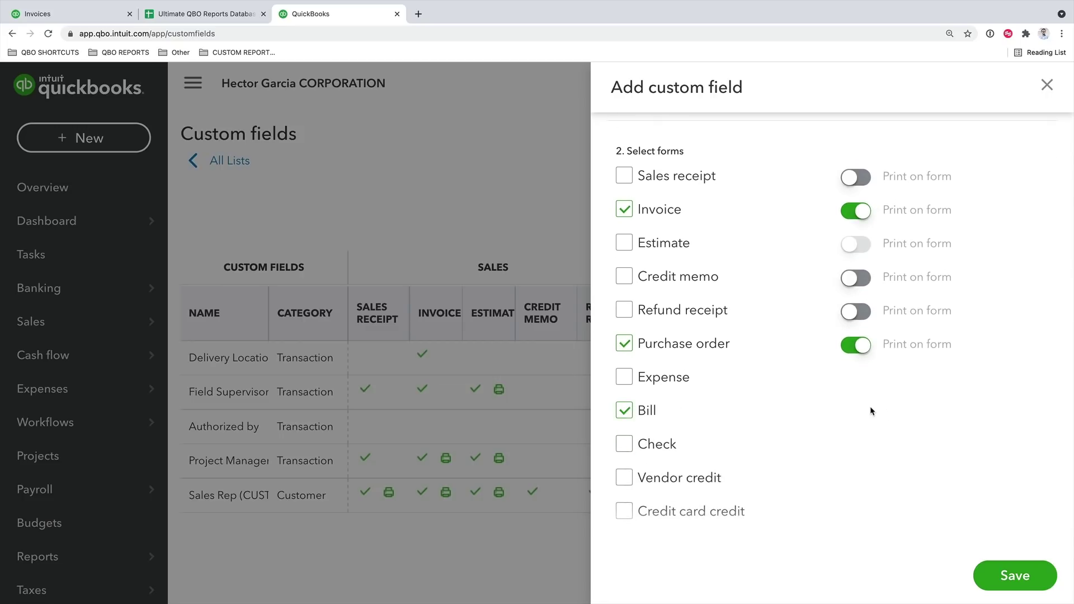
pyautogui.click(1024, 570)
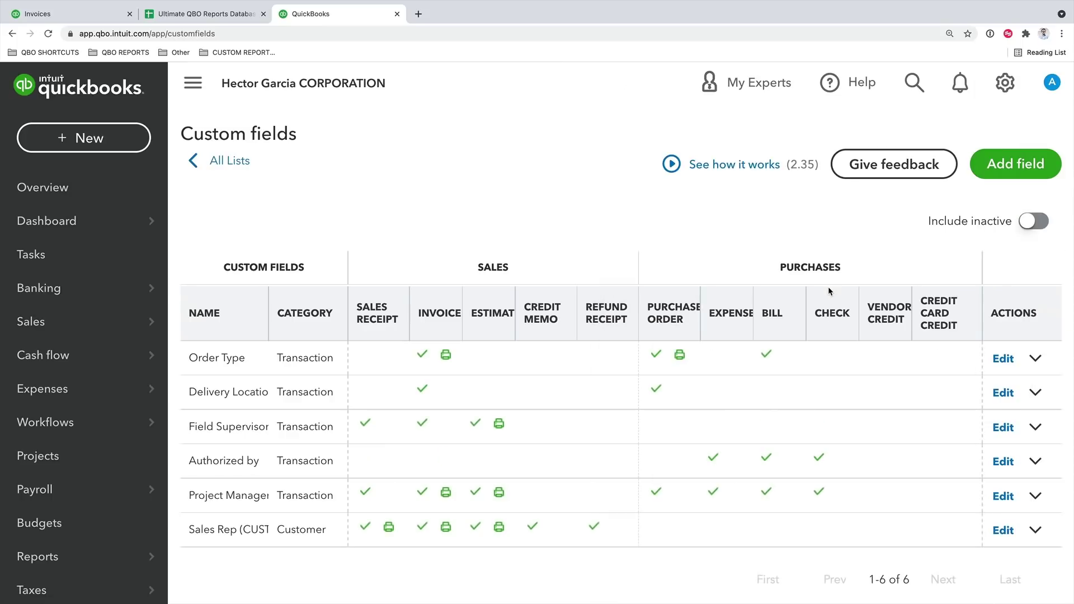
# - Set Order Type to Standard on the $900 AAA Construction invoice and save it
pyautogui.scroll(-1, 392, 391)
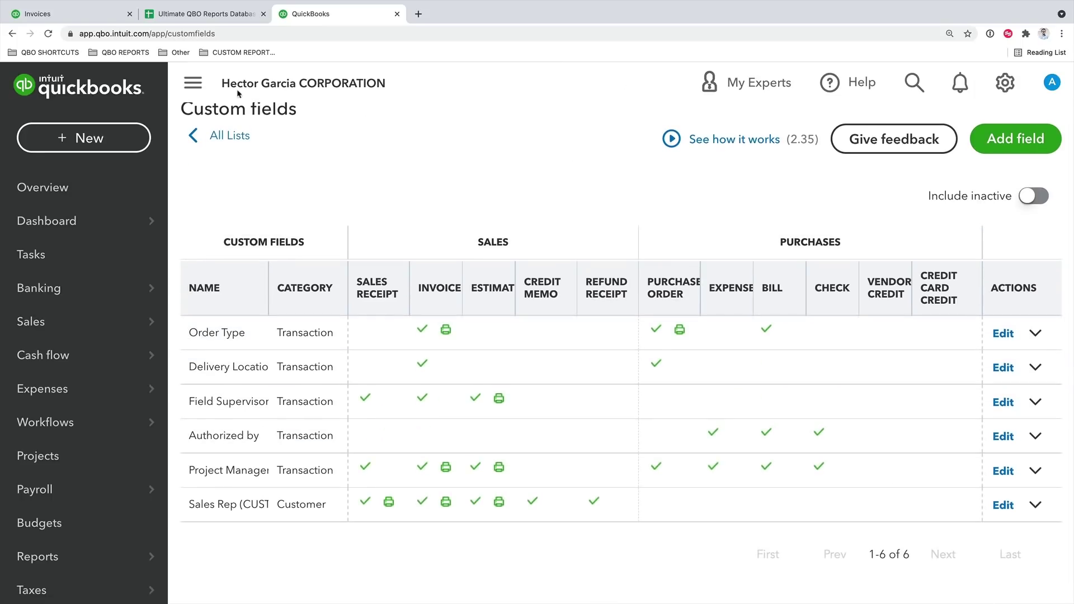
pyautogui.click(79, 137)
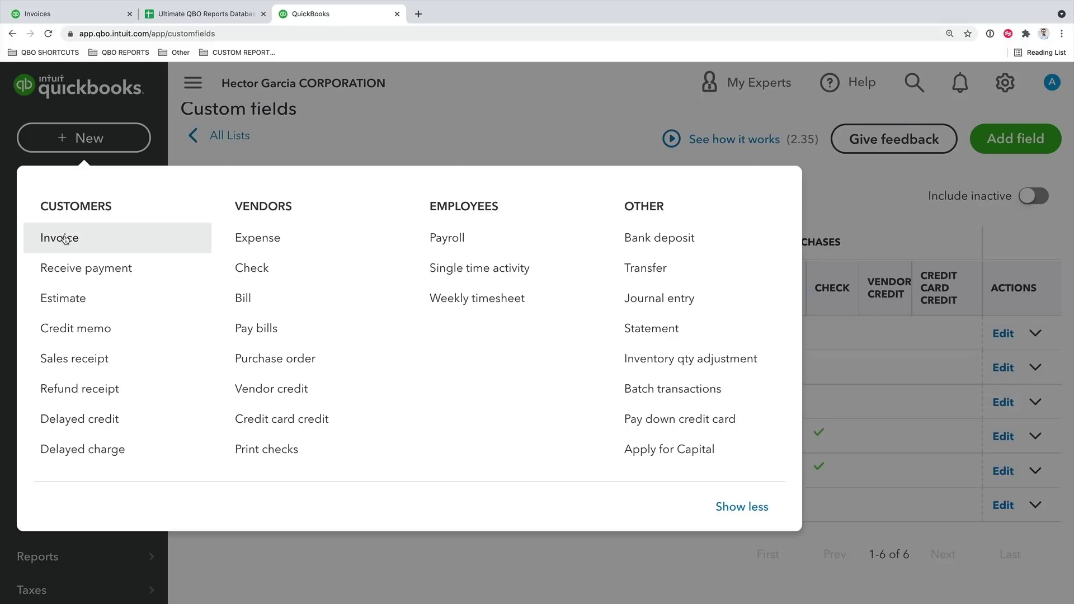
pyautogui.click(59, 240)
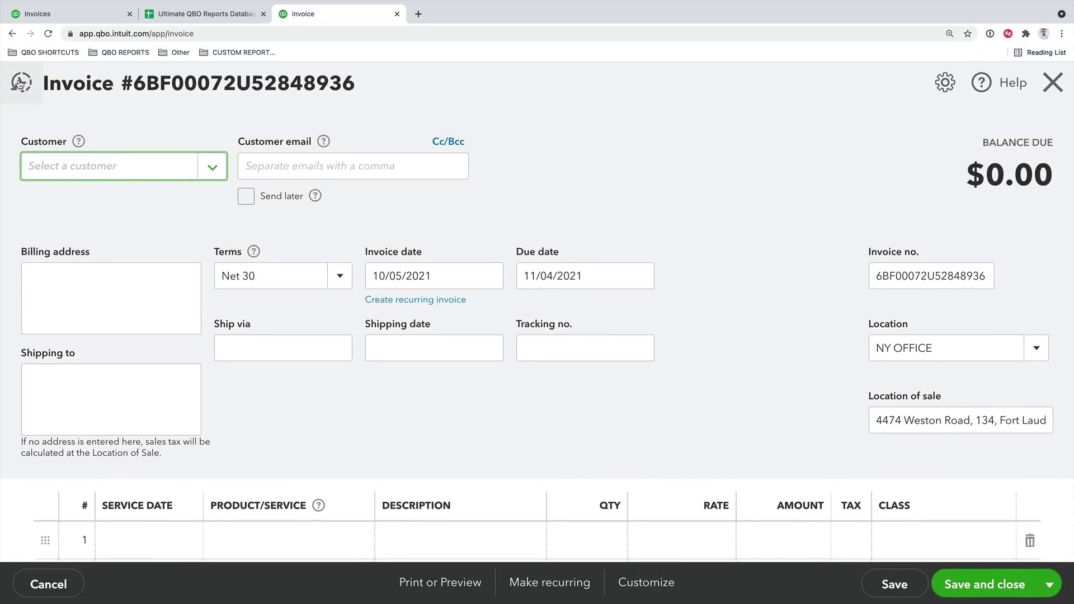
pyautogui.click(19, 83)
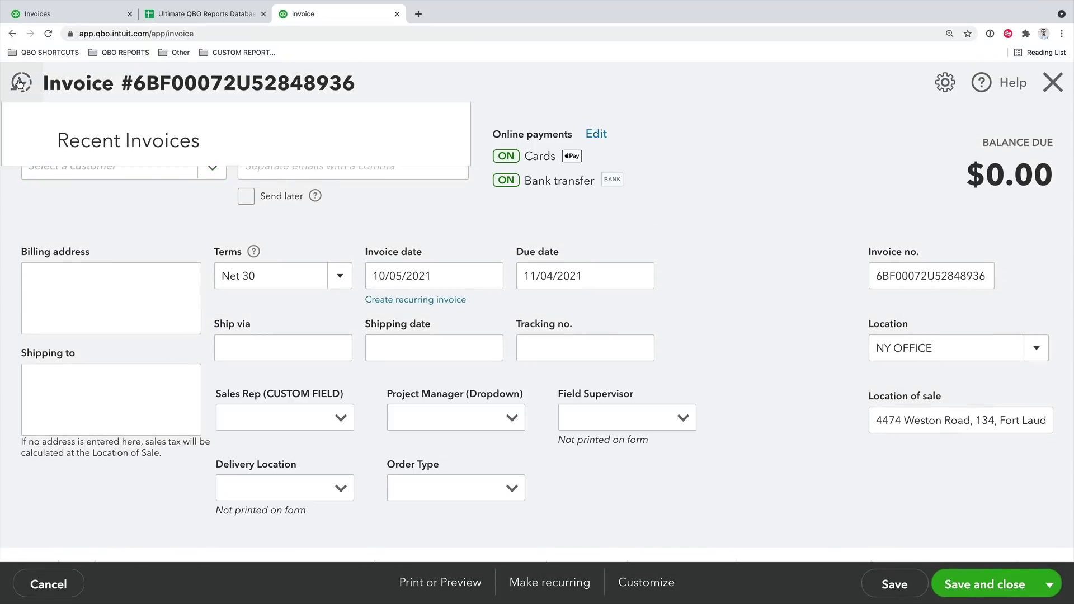
pyautogui.click(114, 185)
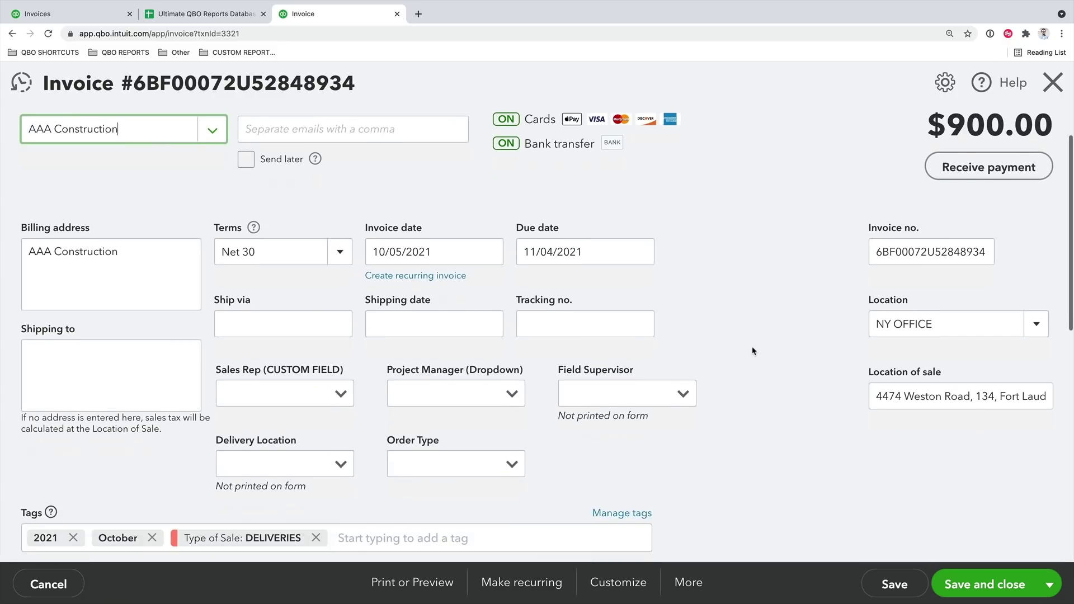
pyautogui.scroll(-5, 757, 348)
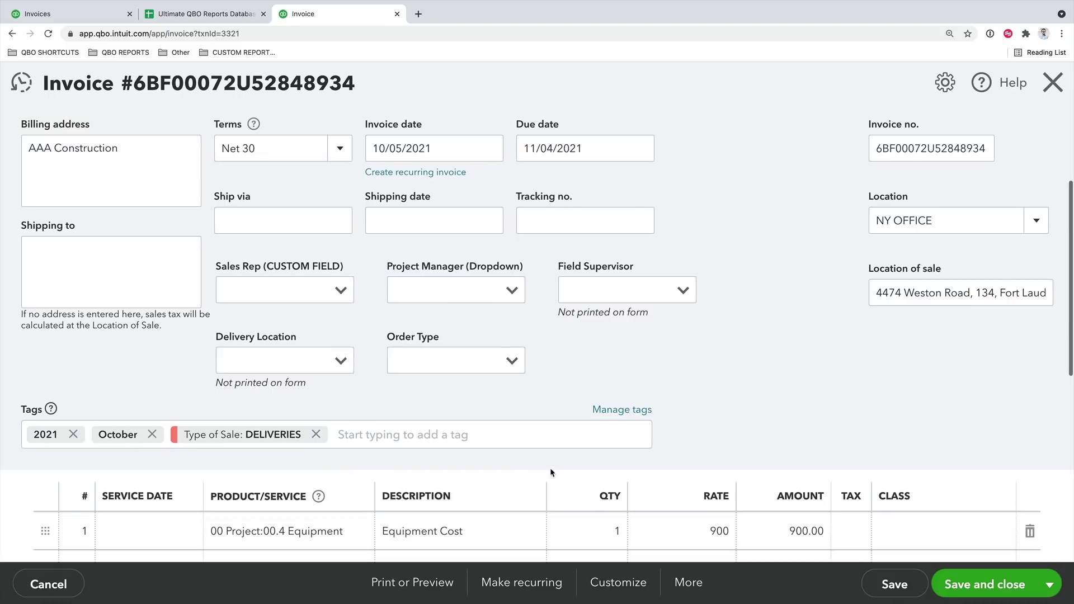
pyautogui.click(509, 360)
pyautogui.click(416, 397)
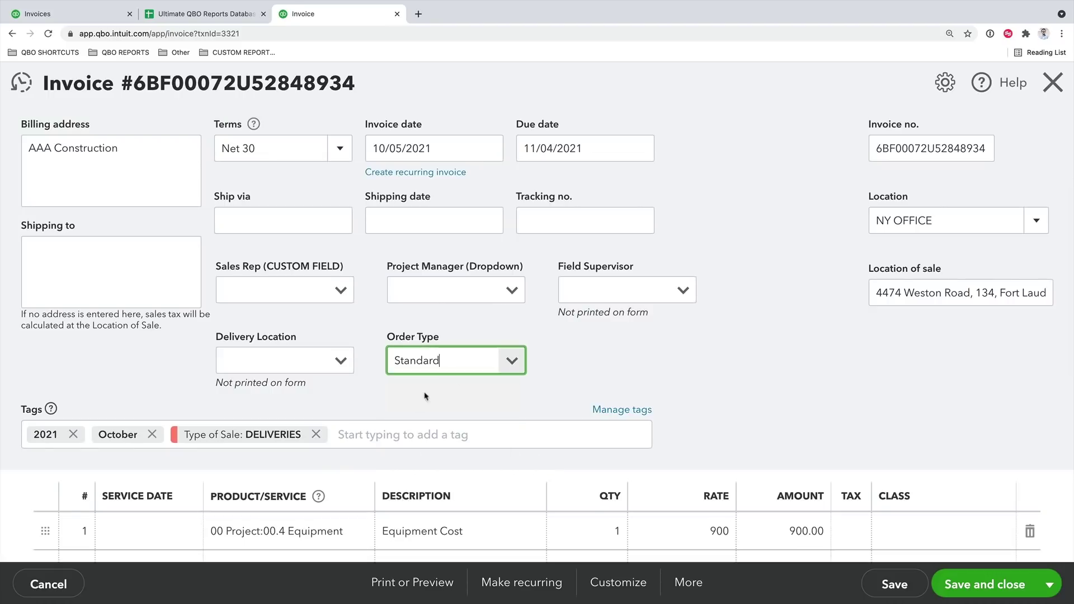
pyautogui.click(894, 584)
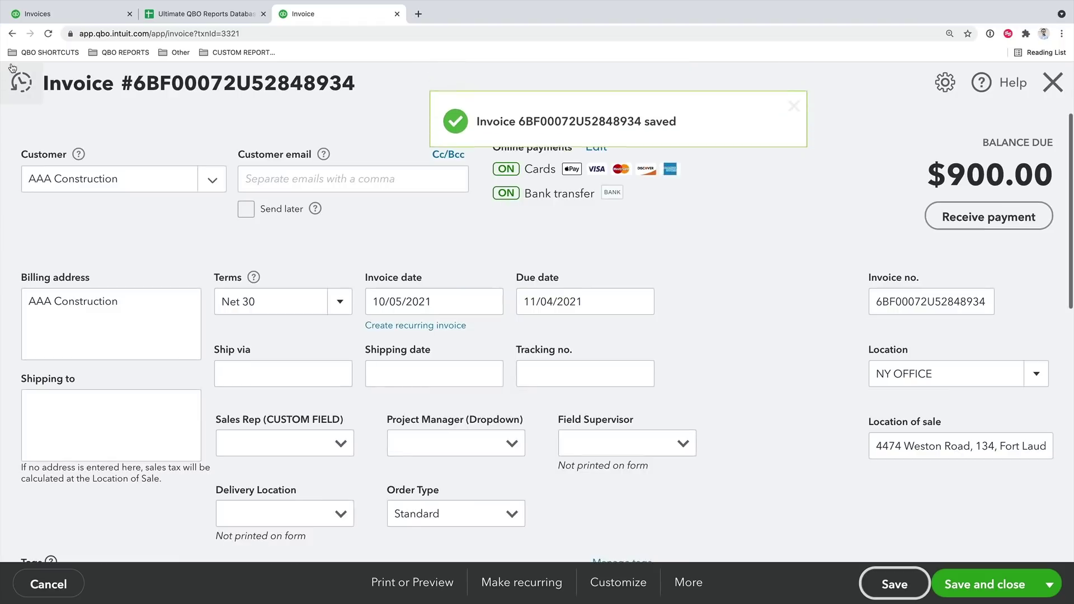
# - Set Order Type to Standard on the $1,200 invoice and save it
pyautogui.click(21, 83)
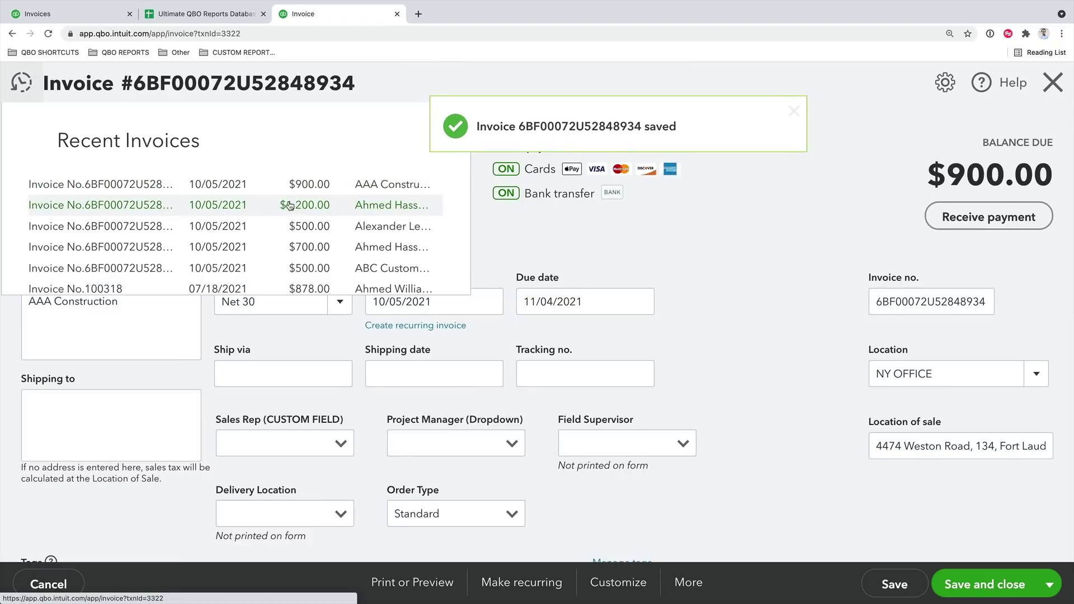
pyautogui.click(297, 205)
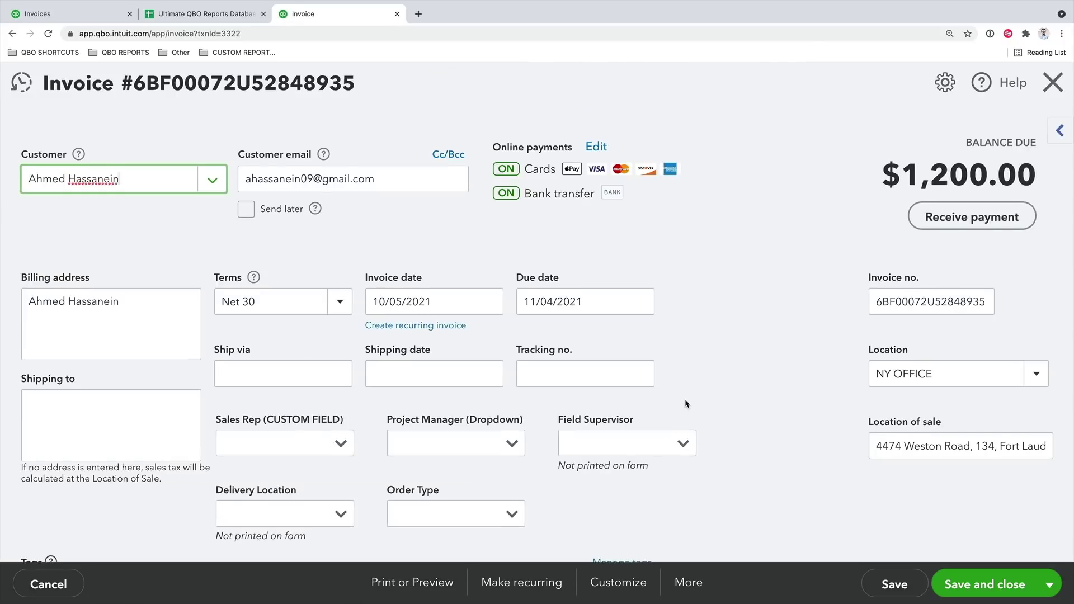
pyautogui.scroll(-2, 684, 398)
pyautogui.click(512, 412)
pyautogui.click(459, 442)
pyautogui.click(894, 584)
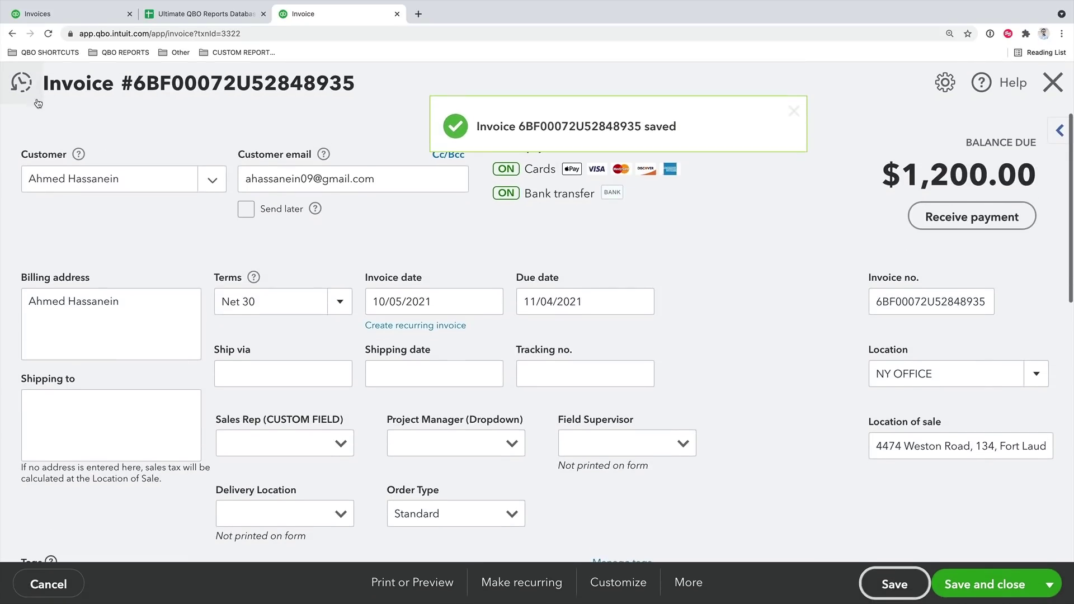
# - Set Order Type to Special on the $500 ABC Customer Corp invoice and save and close
pyautogui.click(21, 83)
pyautogui.click(272, 275)
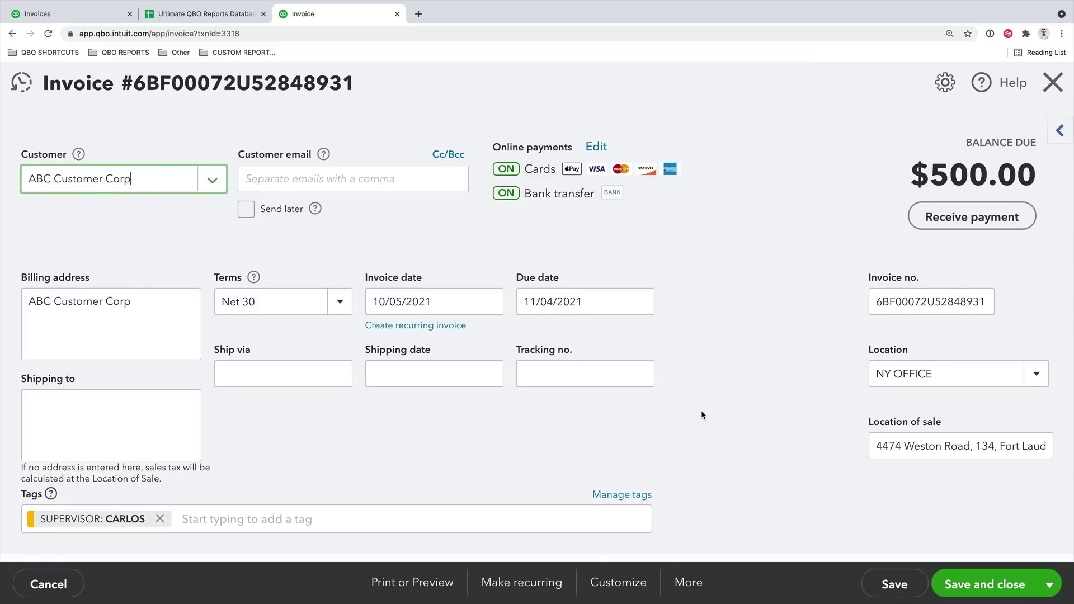
pyautogui.scroll(-2, 694, 414)
pyautogui.click(512, 414)
pyautogui.click(414, 472)
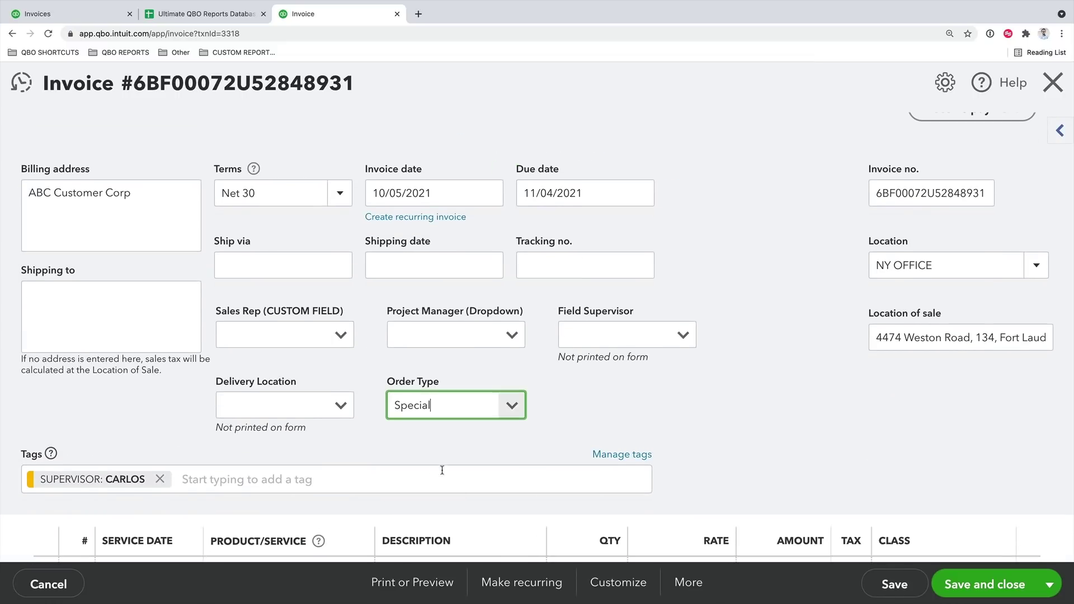
pyautogui.hotkey('ctrl', 'alt', 'd')
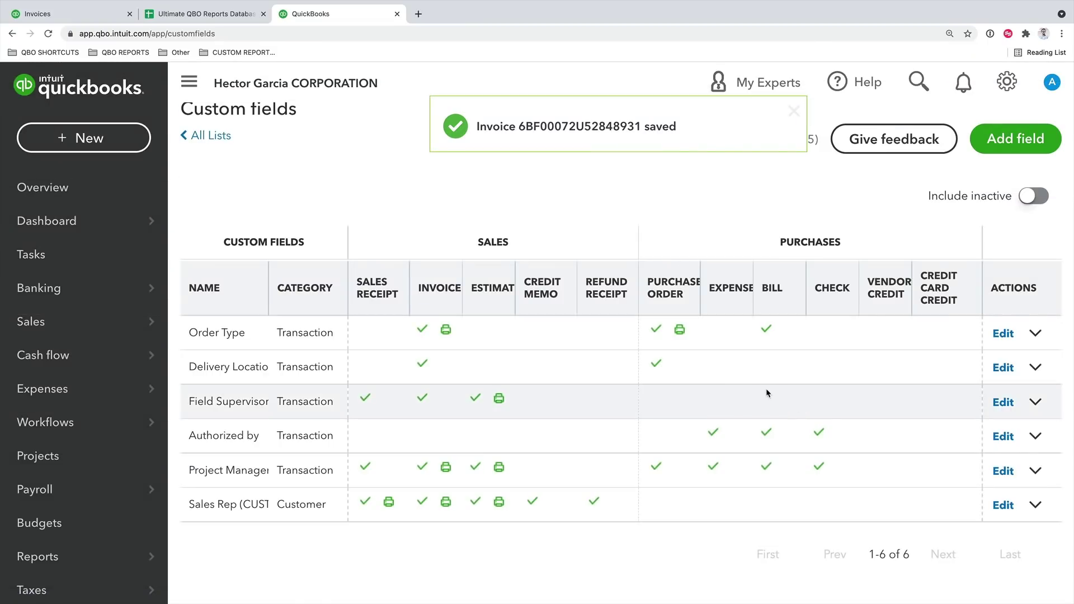
pyautogui.click(54, 553)
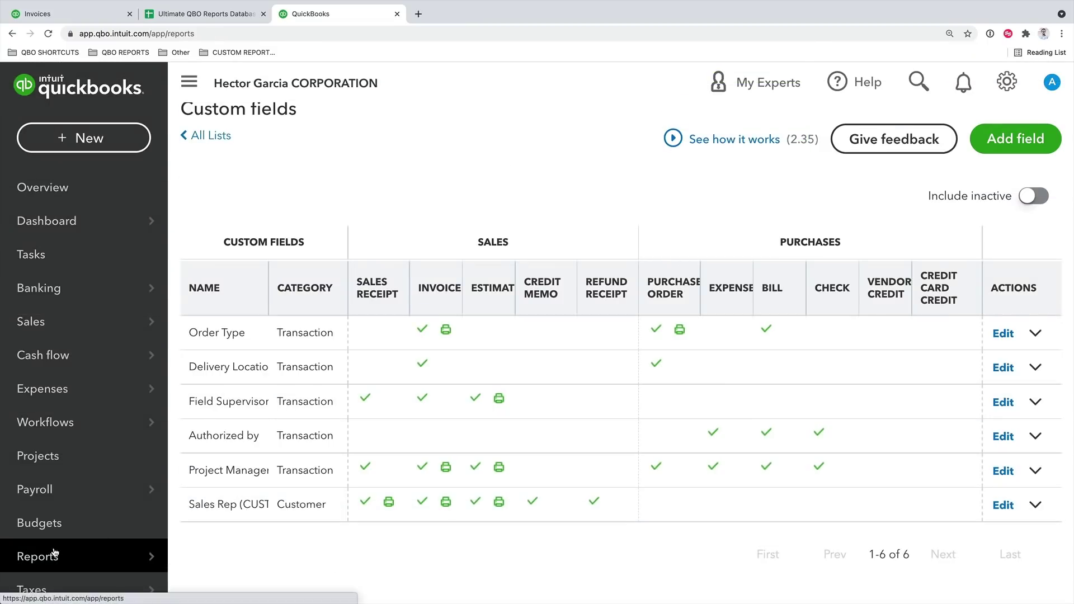
# - Search reports for 'sales' and open Sales by Customer Detail
pyautogui.click(691, 280)
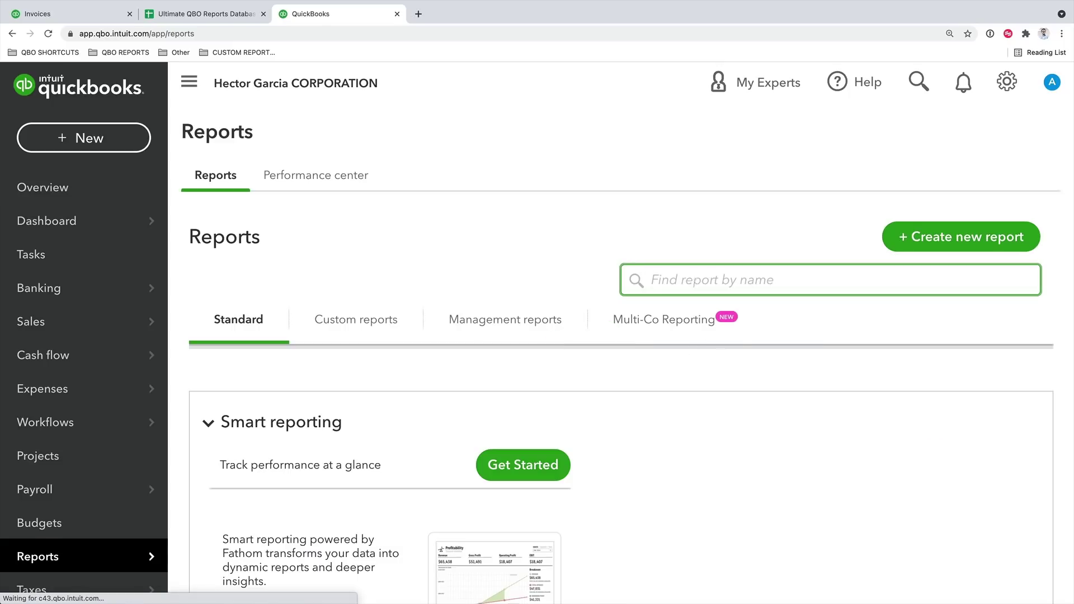
pyautogui.write('sales')
pyautogui.scroll(-2, 816, 390)
pyautogui.scroll(-4, 816, 390)
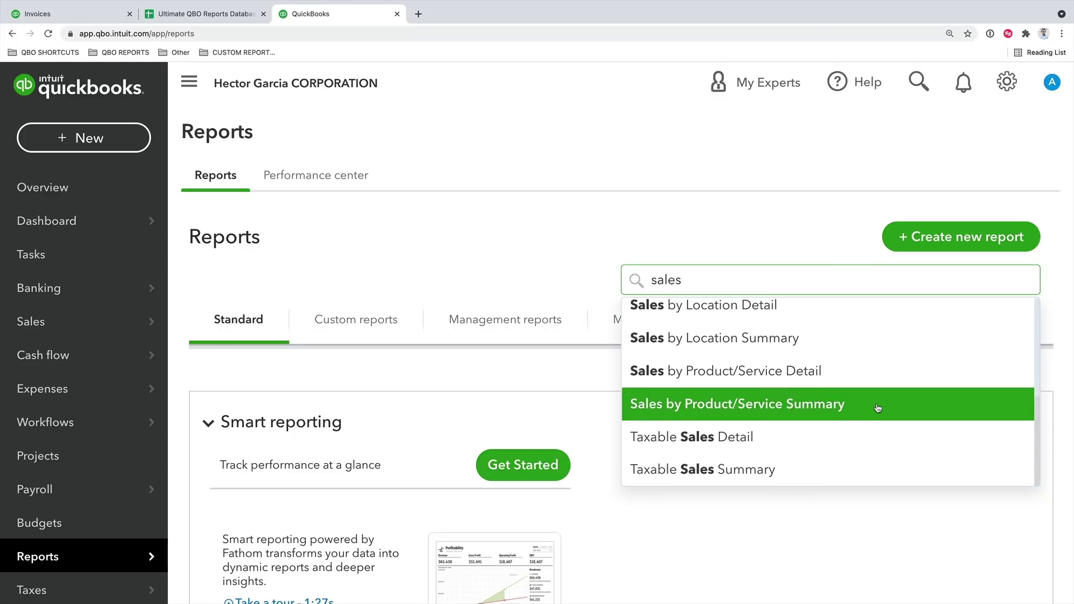
pyautogui.scroll(3, 878, 407)
pyautogui.scroll(1, 877, 408)
pyautogui.click(757, 399)
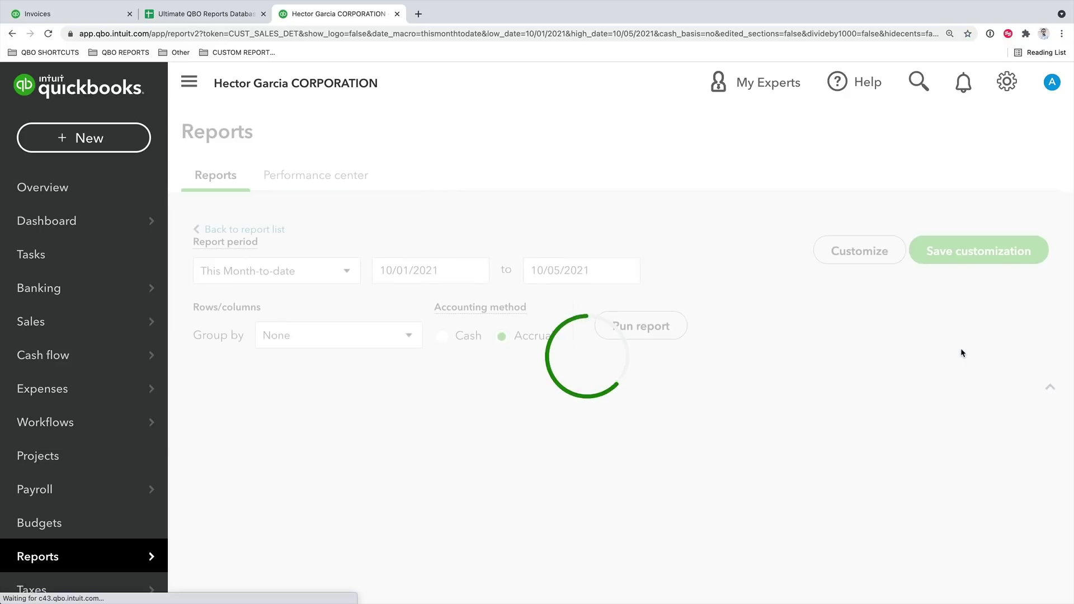
# - Group the report by Order Type and rerun it
pyautogui.scroll(3, 357, 336)
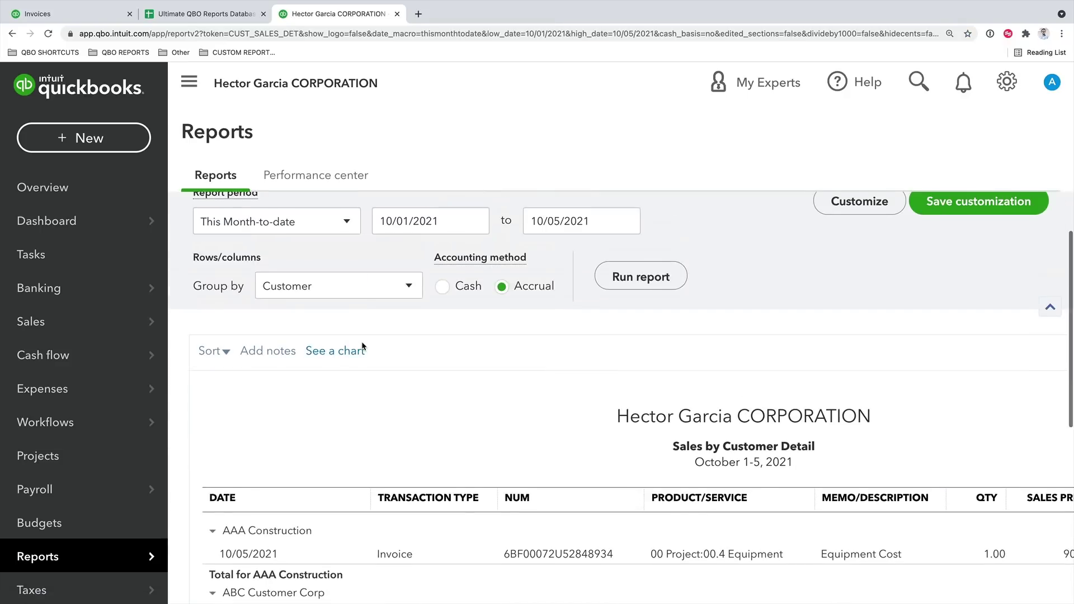
pyautogui.scroll(1, 362, 347)
pyautogui.click(350, 319)
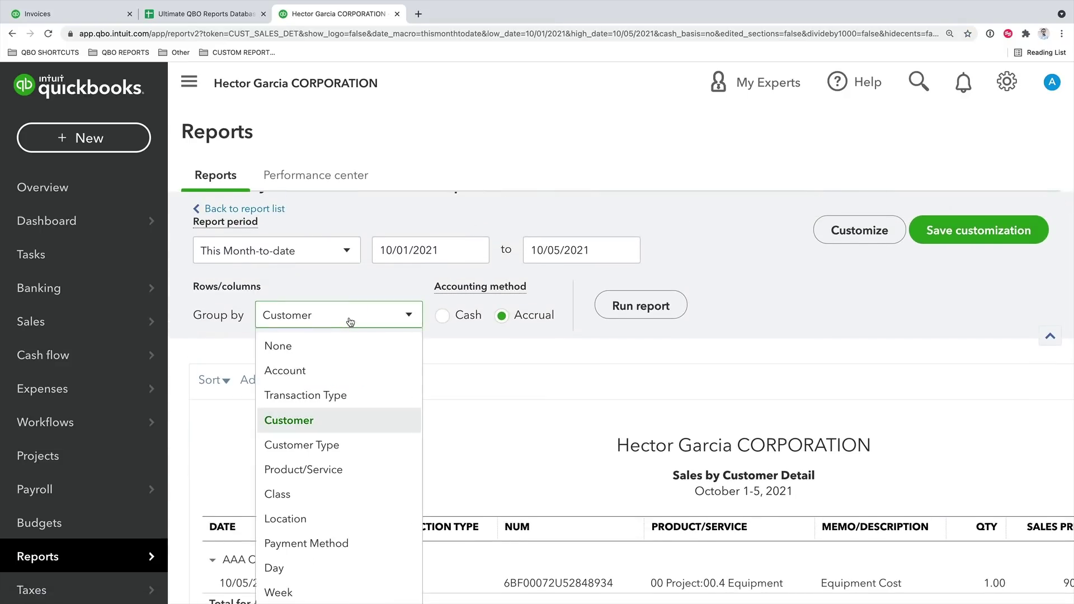
pyautogui.scroll(-4, 346, 448)
pyautogui.scroll(-3, 501, 461)
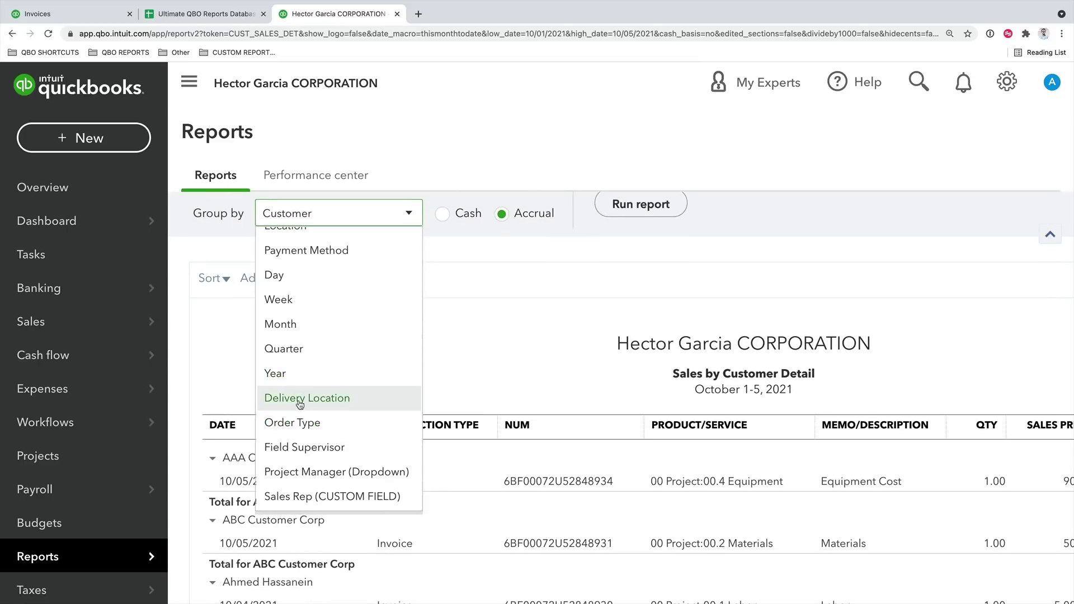
pyautogui.click(293, 424)
pyautogui.click(636, 213)
pyautogui.scroll(-2, 419, 347)
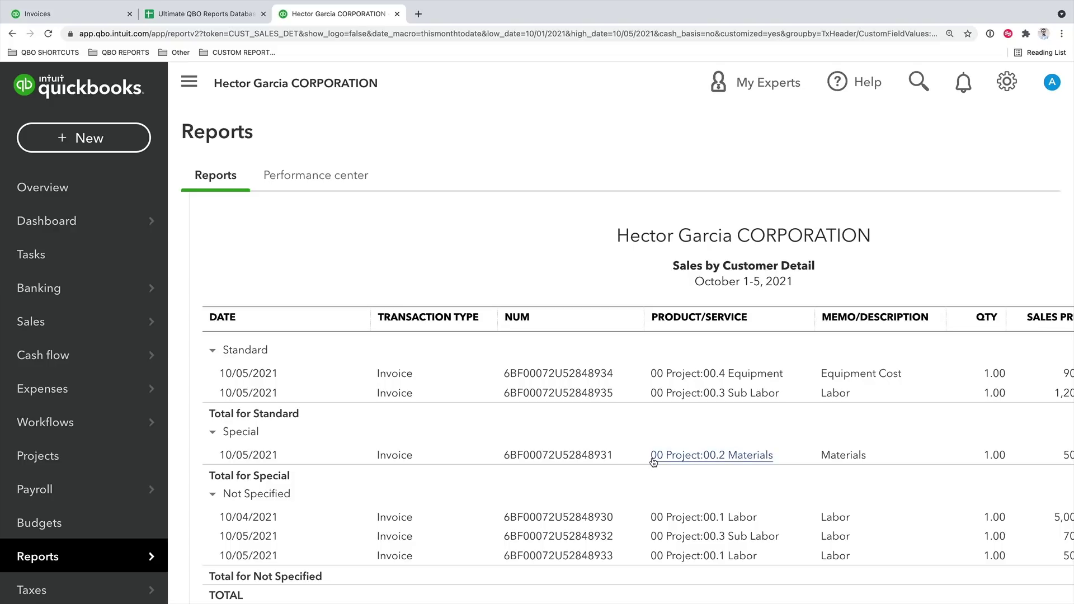
# - Open the $900 AAA Construction invoice from the report, note its 'Not printed on form' label, and preview it
pyautogui.click(703, 376)
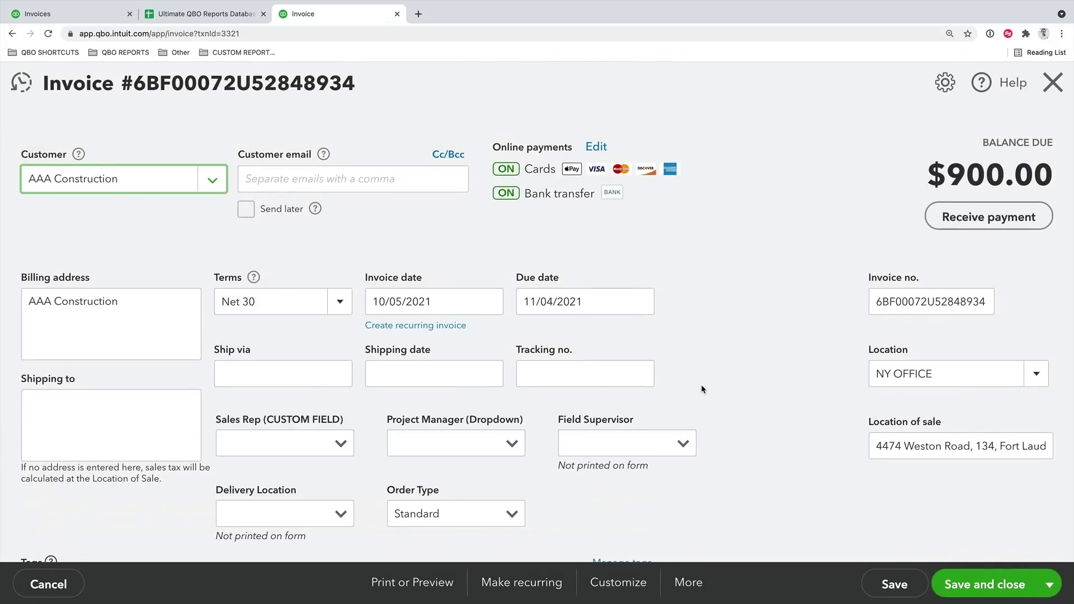
pyautogui.scroll(-3, 727, 400)
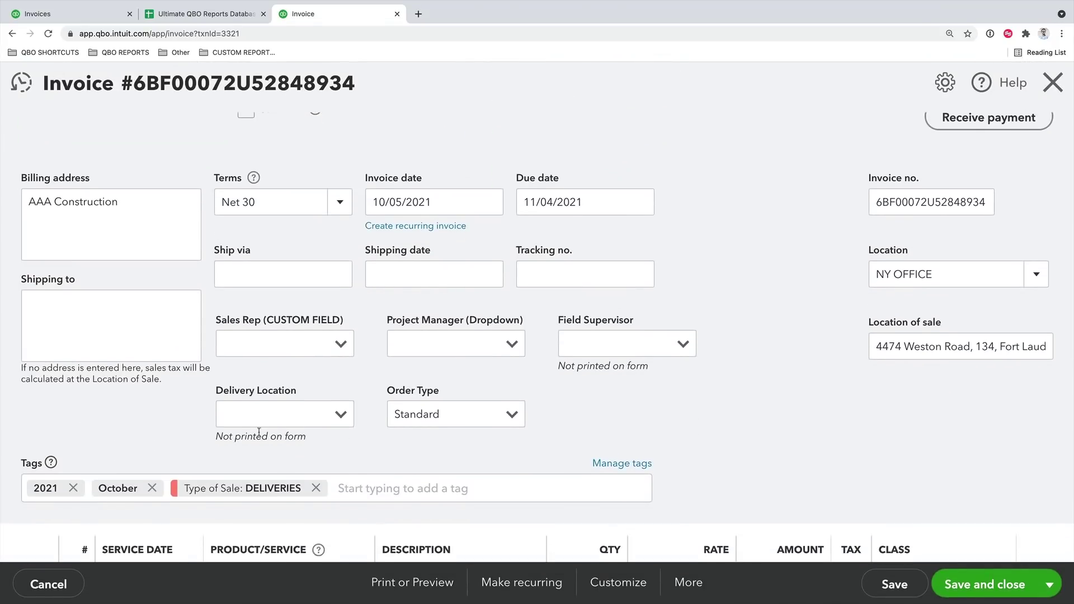
pyautogui.moveTo(215, 436); pyautogui.dragTo(306, 437)
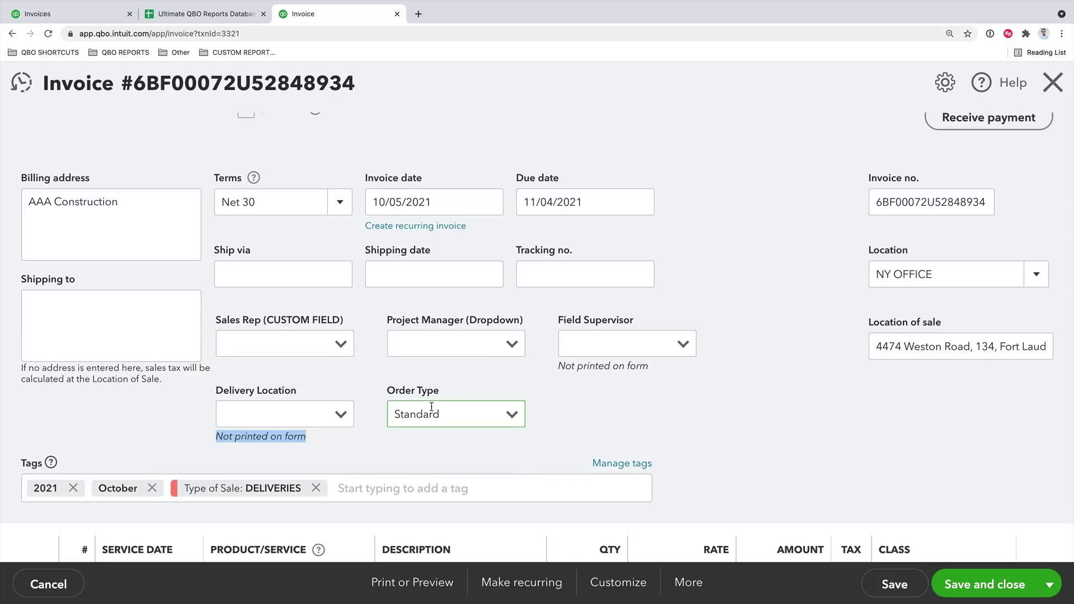
pyautogui.click(430, 436)
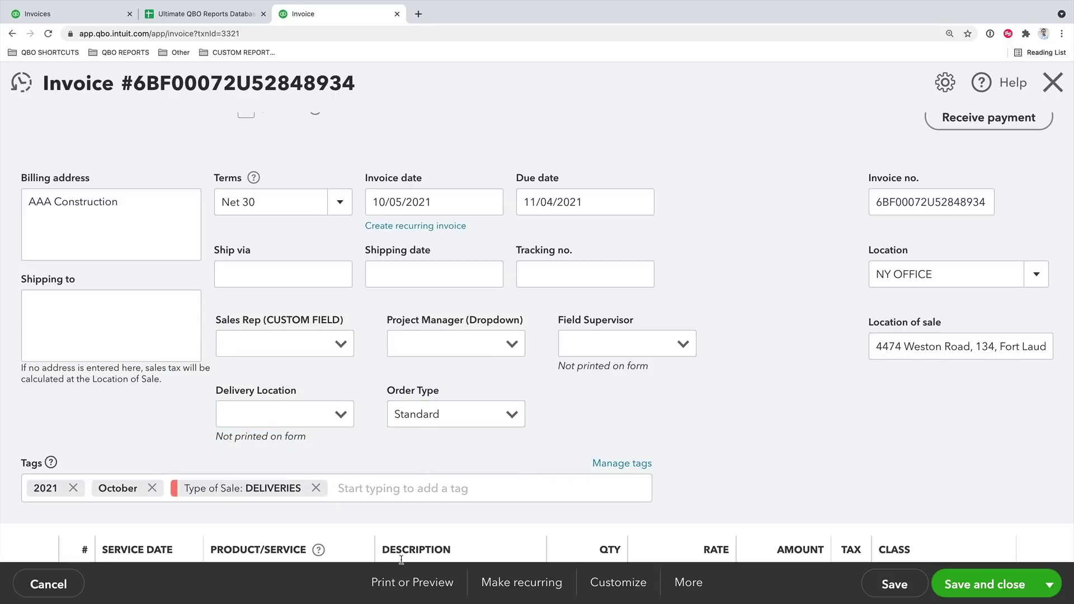
pyautogui.click(395, 582)
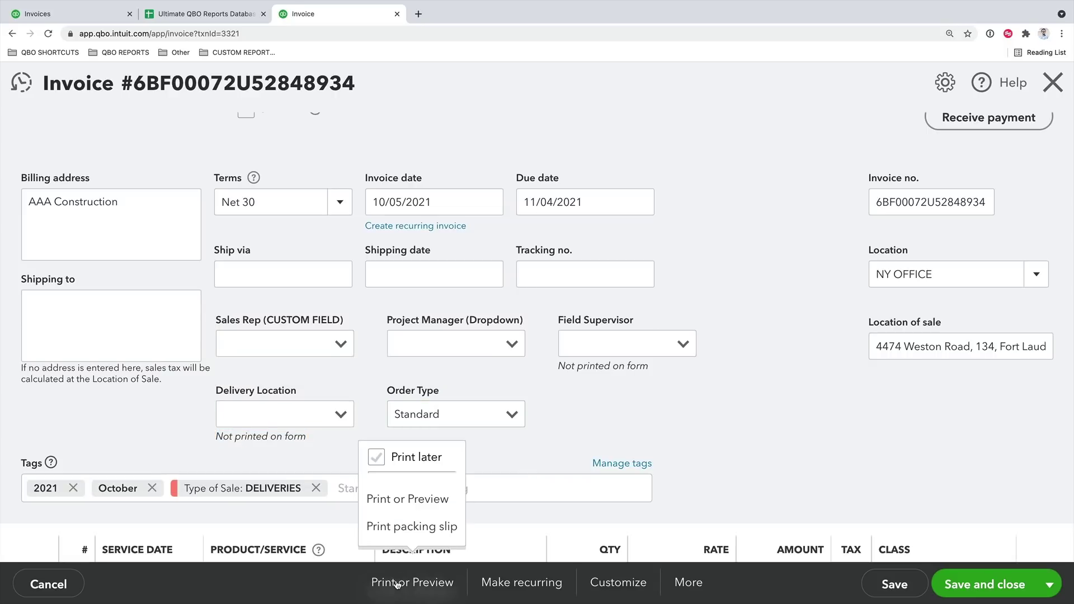
pyautogui.click(408, 501)
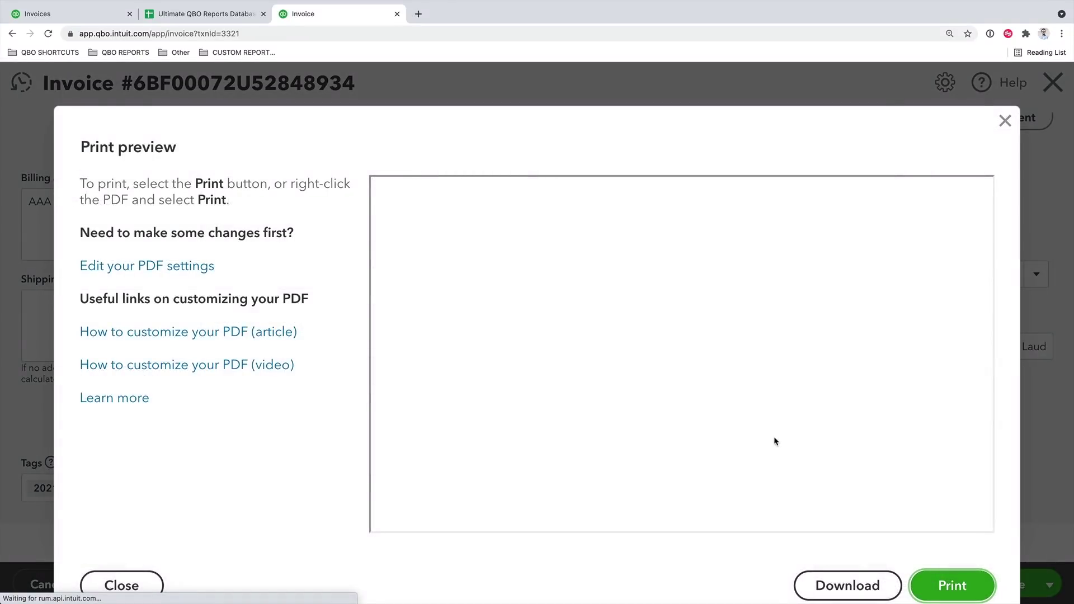
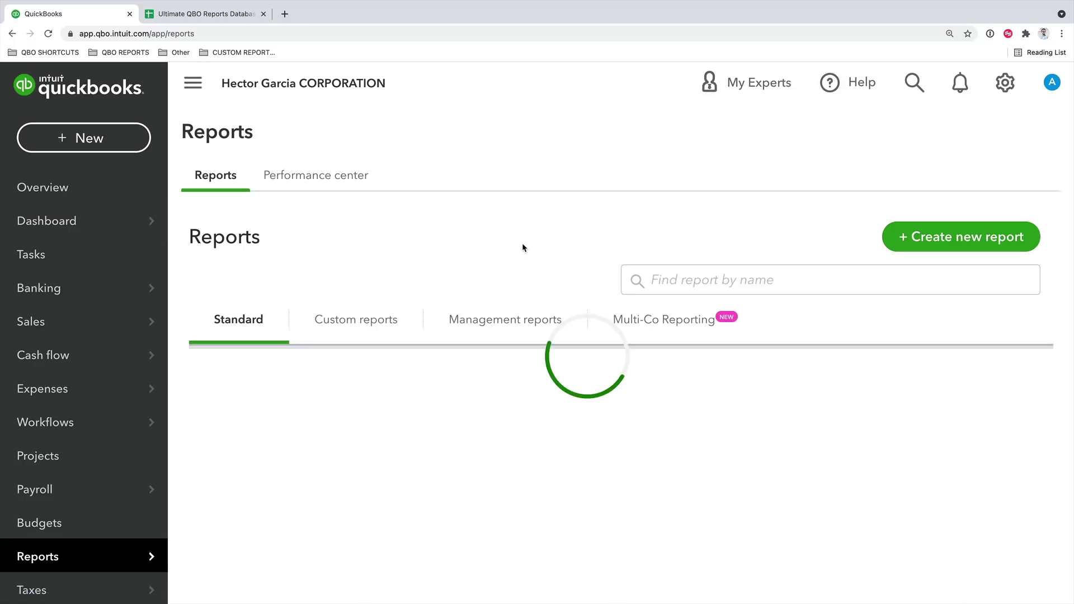
# - Open the custom-builder Invoice Report and set its date range to This year
pyautogui.scroll(-5, 676, 419)
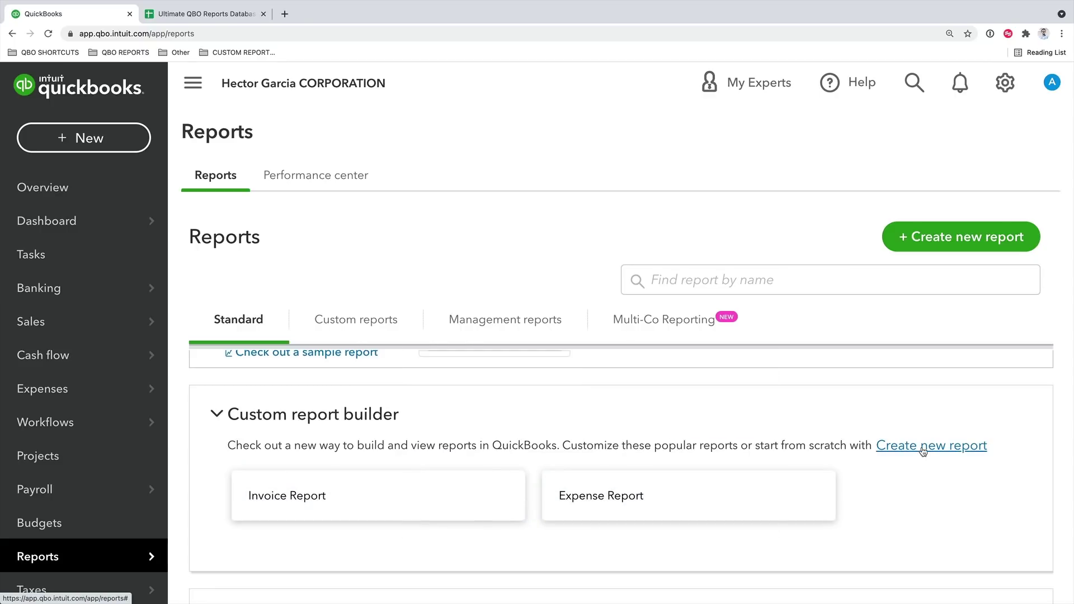
pyautogui.click(292, 496)
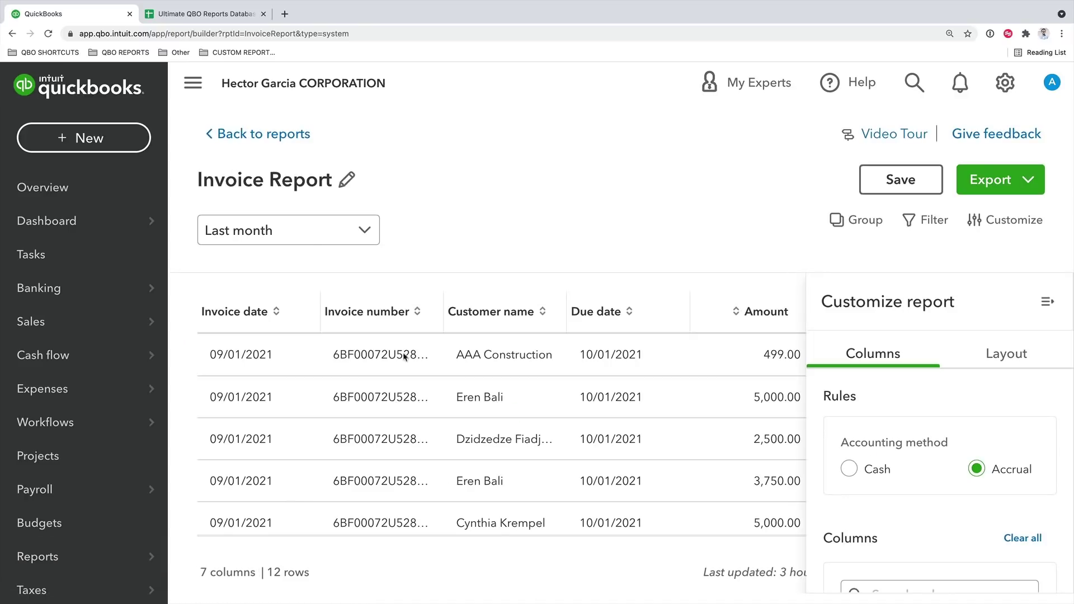
pyautogui.click(263, 233)
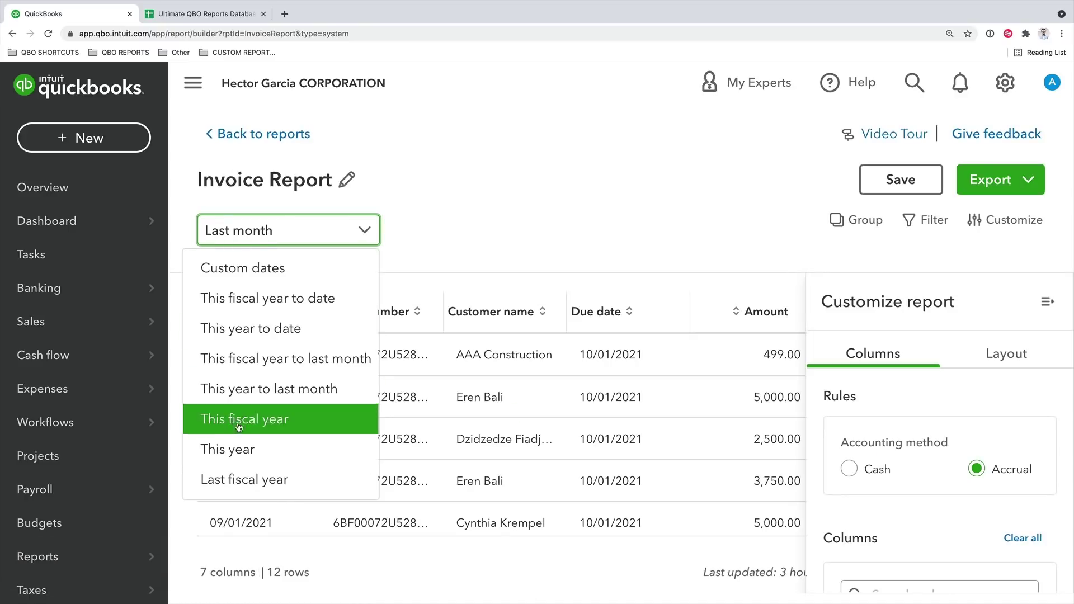
pyautogui.click(227, 449)
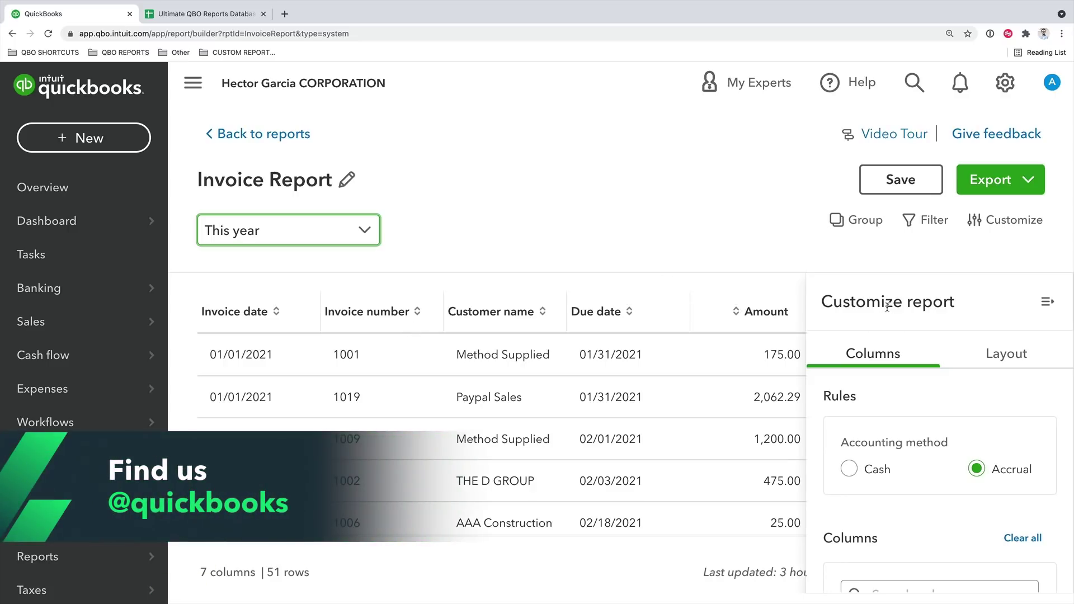
pyautogui.click(1012, 221)
pyautogui.click(1013, 221)
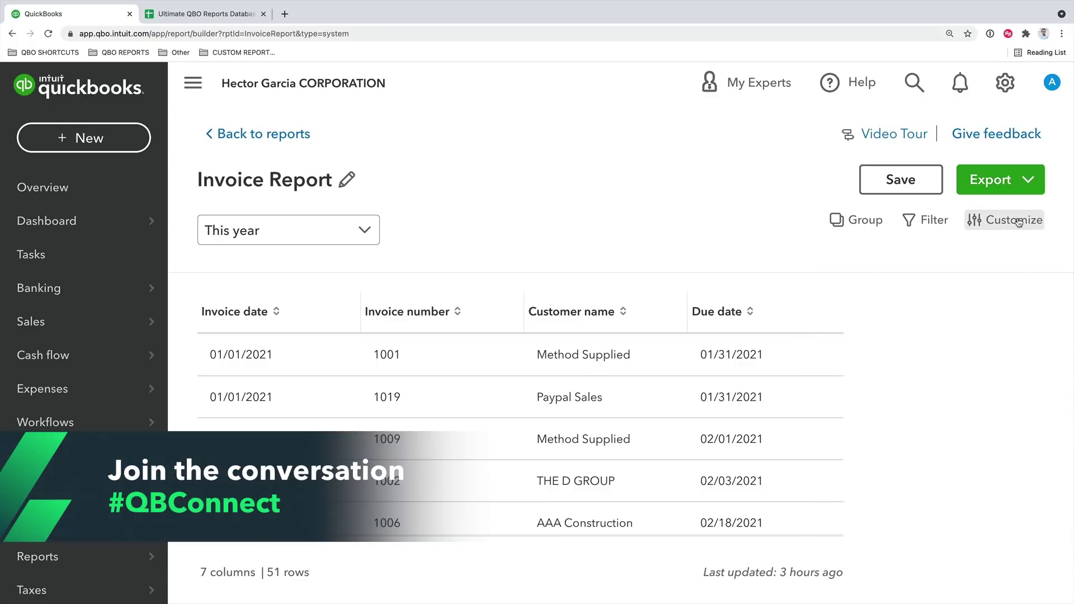
# - Under the Invoice column group, remove the Due date and Amount columns
pyautogui.scroll(-5, 990, 417)
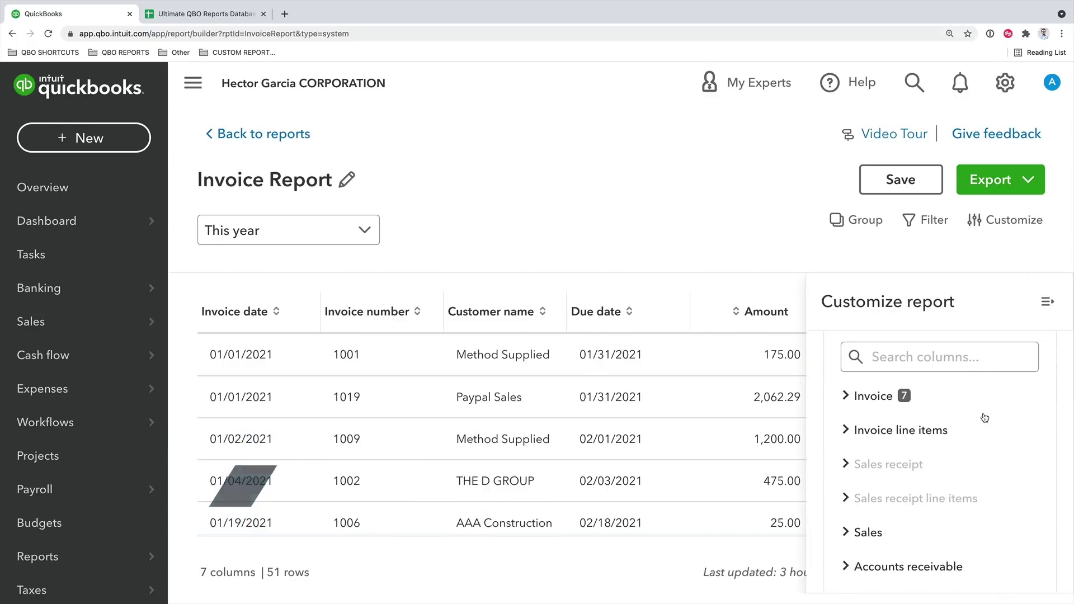
pyautogui.scroll(2, 984, 417)
pyautogui.scroll(3, 984, 418)
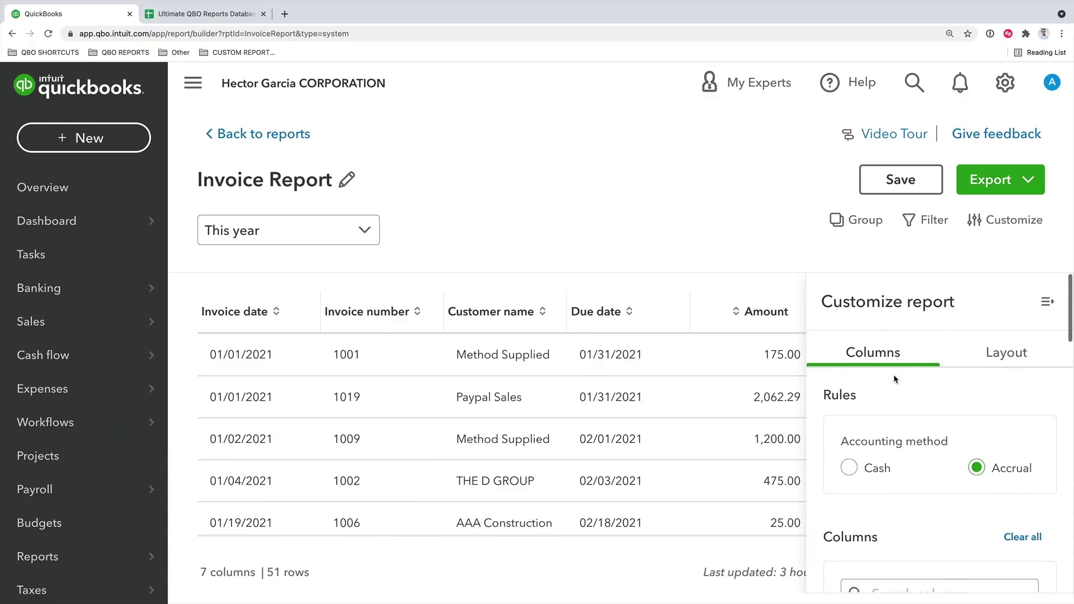
pyautogui.scroll(-5, 985, 452)
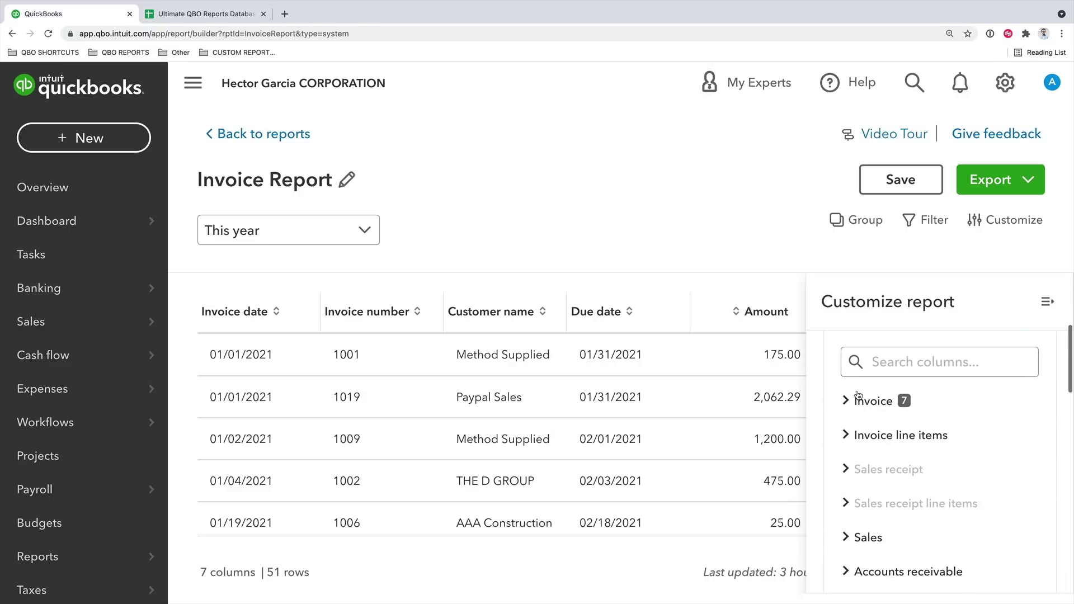
pyautogui.click(863, 403)
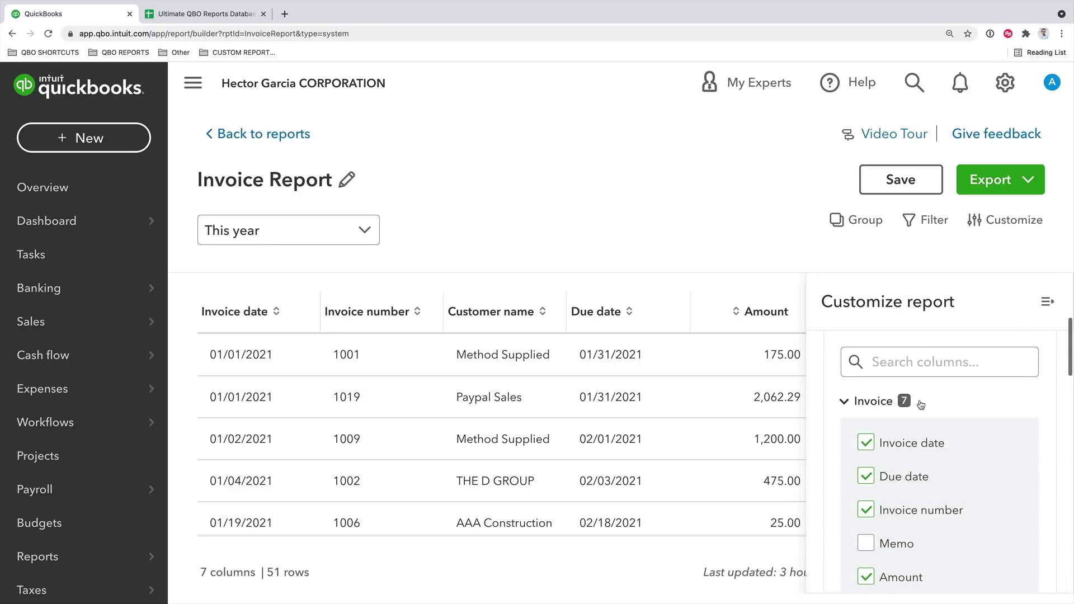
pyautogui.scroll(-2, 942, 404)
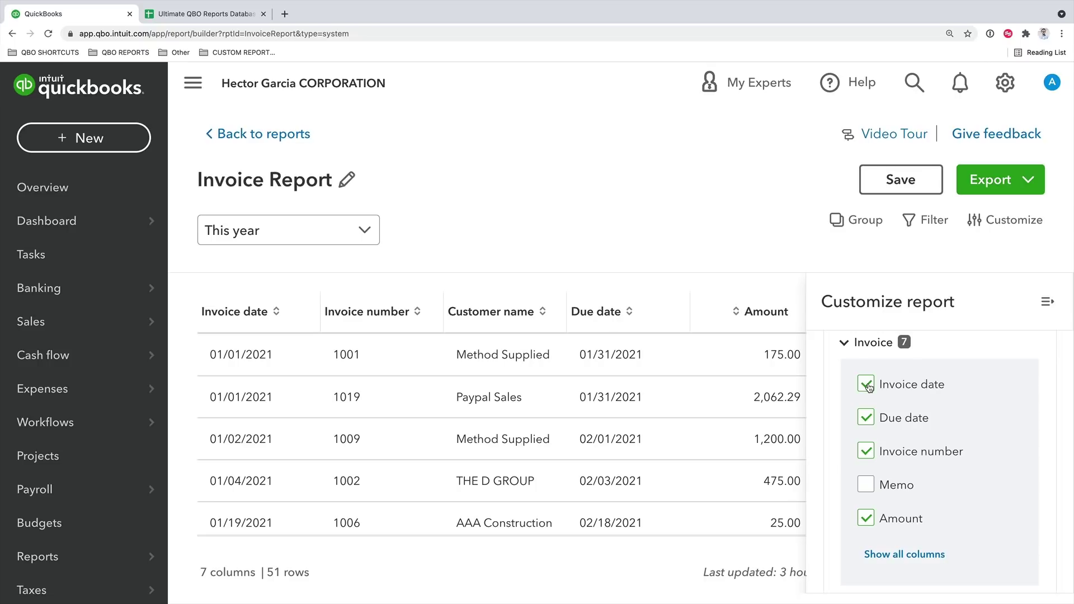
pyautogui.click(866, 417)
pyautogui.scroll(-1, 871, 519)
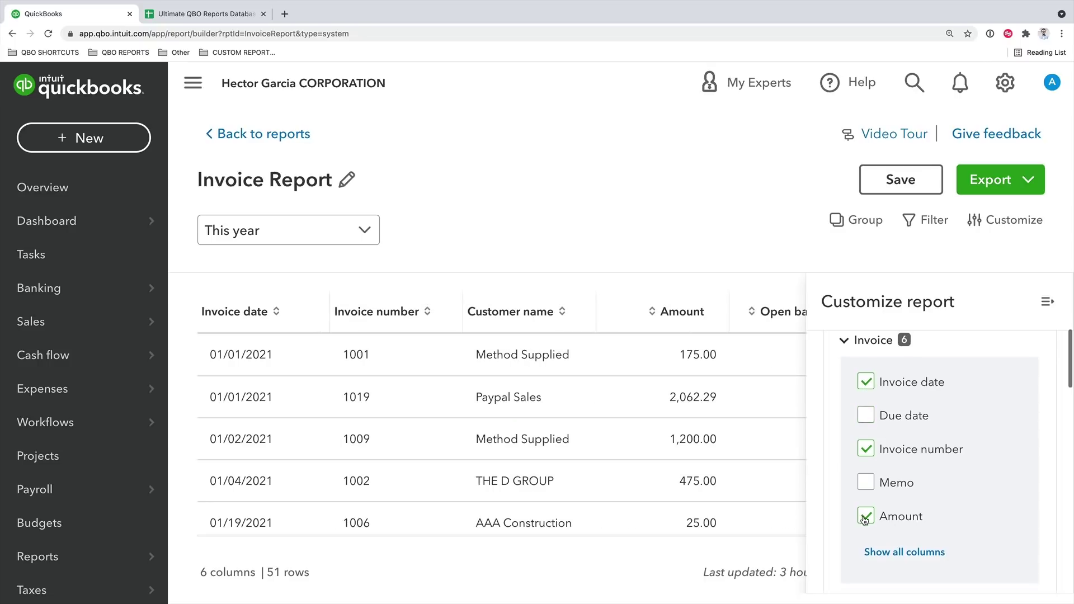
pyautogui.click(866, 518)
# - Remove the Open balance and Shipping date columns, leaving three columns
pyautogui.click(915, 553)
pyautogui.scroll(-5, 993, 527)
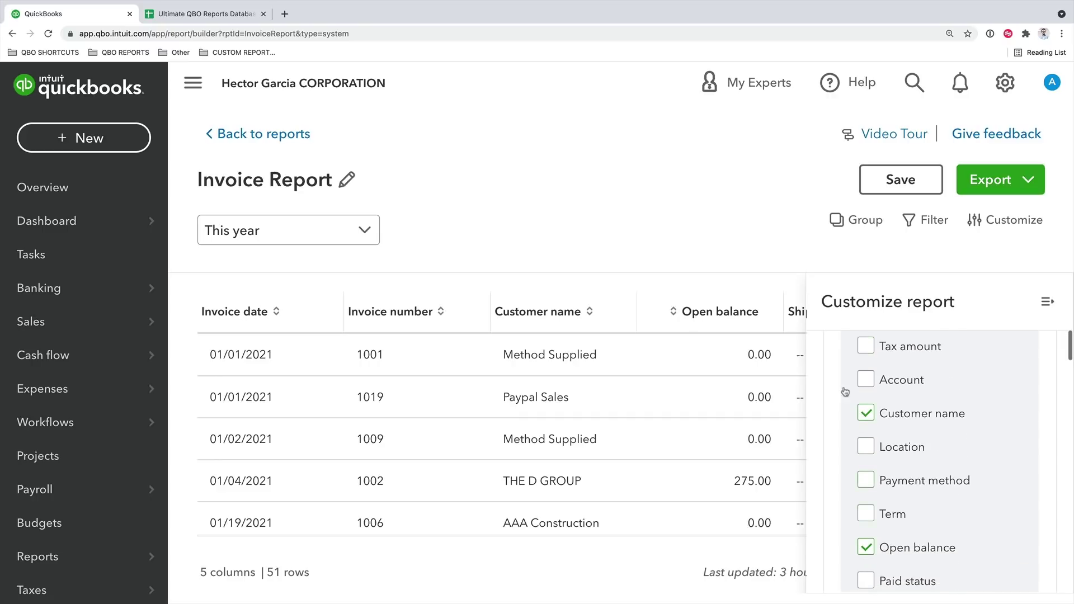
pyautogui.scroll(-5, 876, 414)
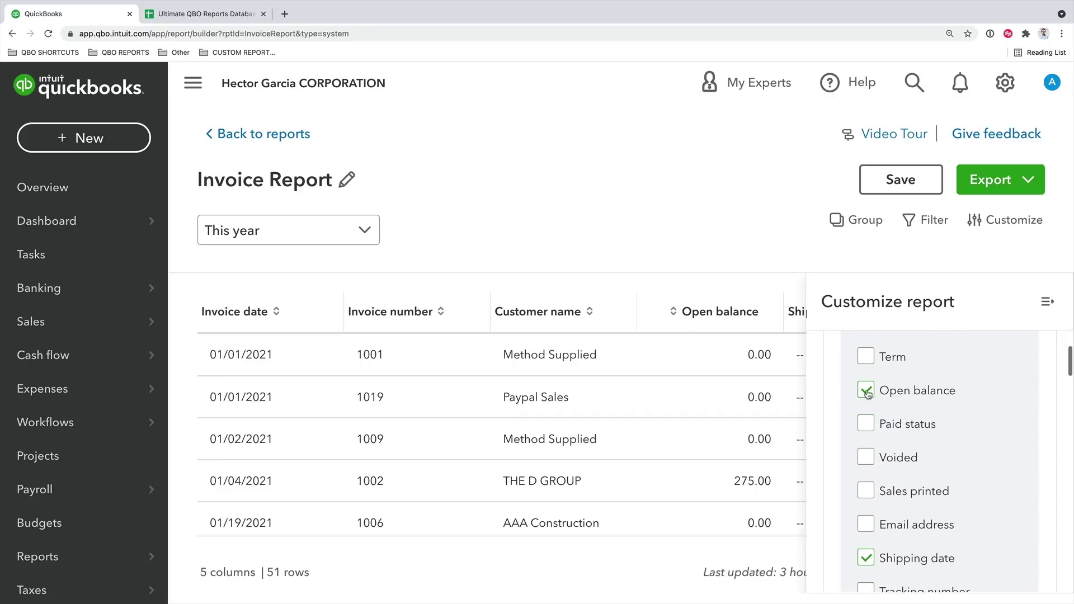
pyautogui.click(866, 391)
pyautogui.click(866, 559)
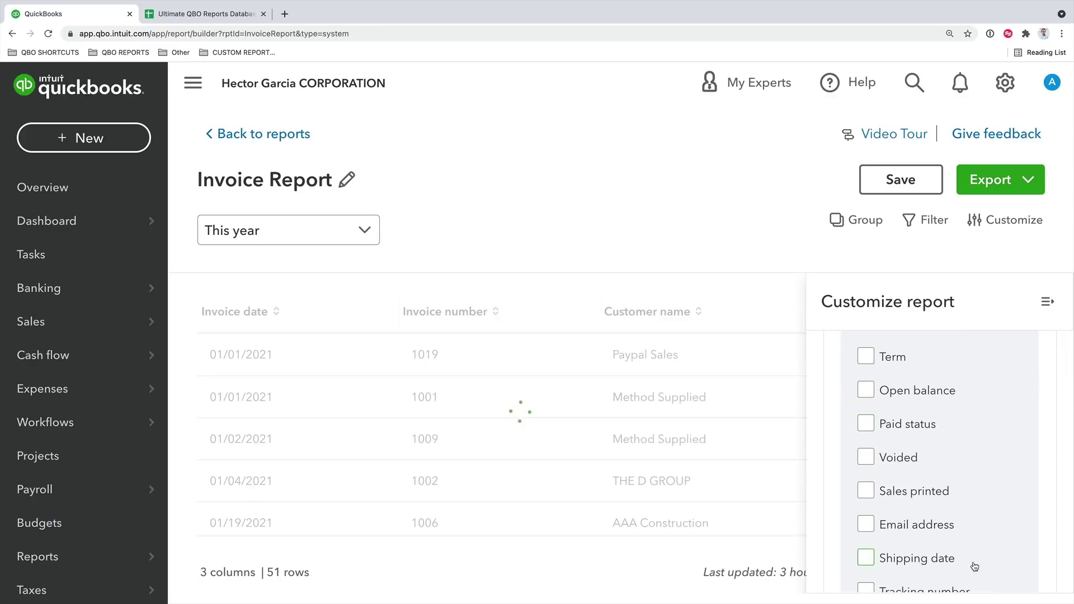
pyautogui.click(1044, 300)
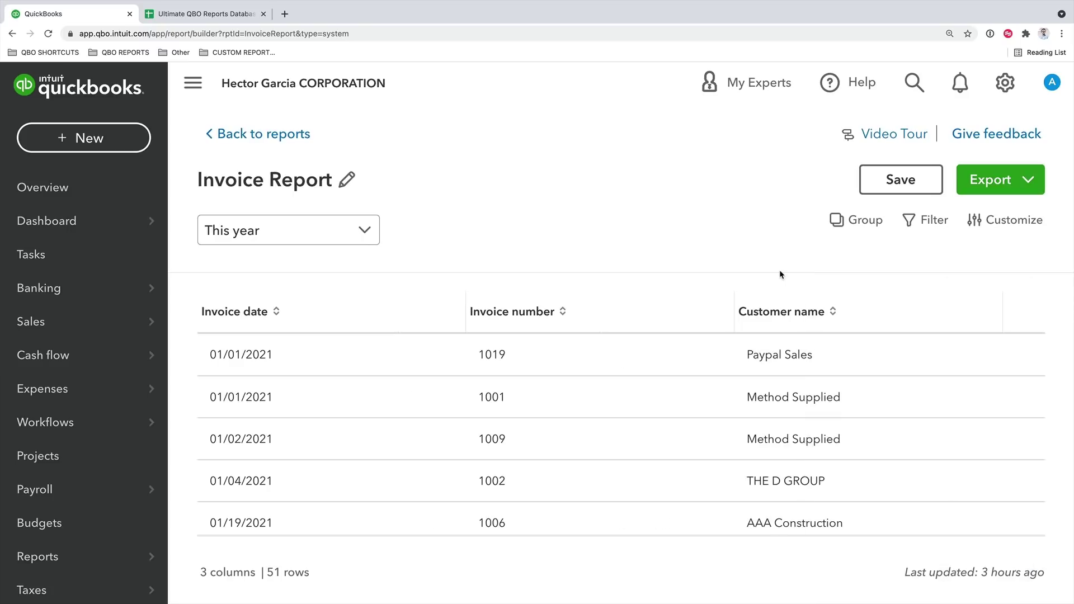
pyautogui.click(996, 224)
pyautogui.scroll(5, 973, 385)
pyautogui.scroll(5, 976, 382)
# - Add a Line order column from the Invoice line items group
pyautogui.click(846, 460)
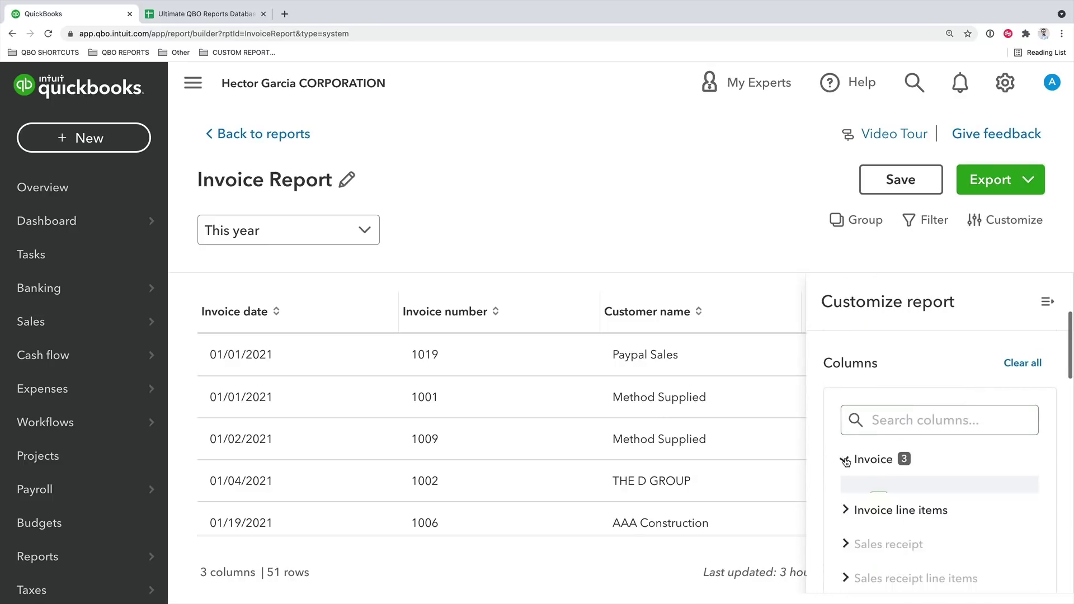
pyautogui.scroll(-2, 959, 363)
pyautogui.click(887, 377)
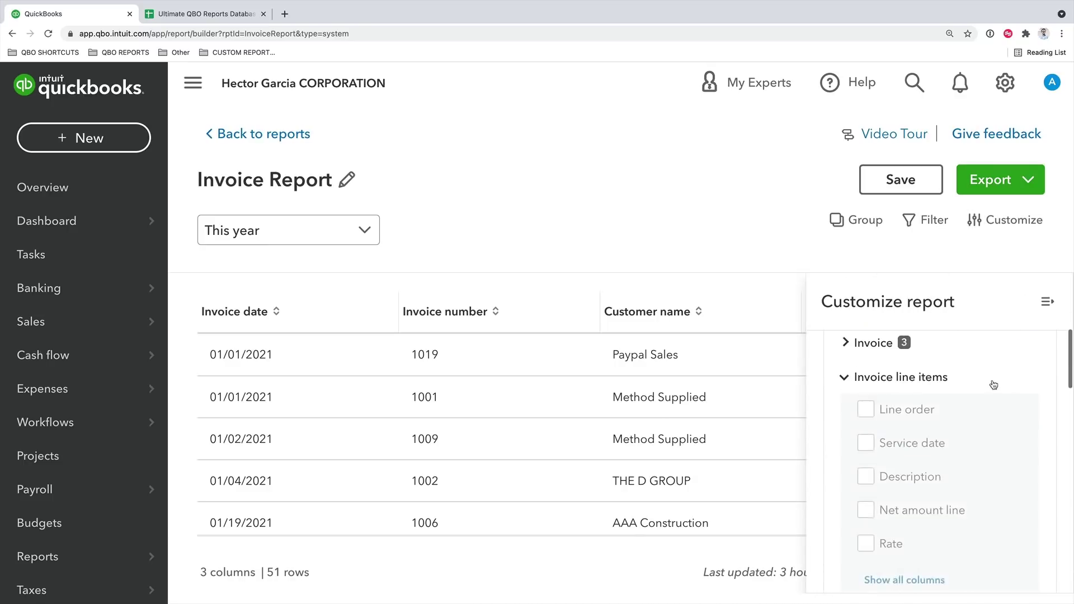
pyautogui.scroll(-2, 993, 385)
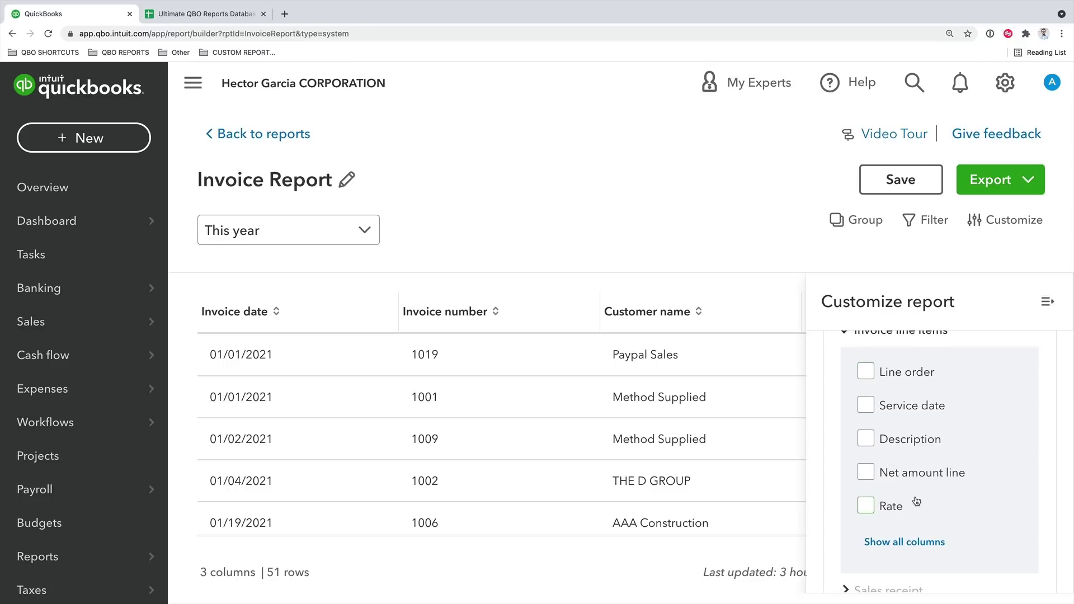
pyautogui.click(864, 372)
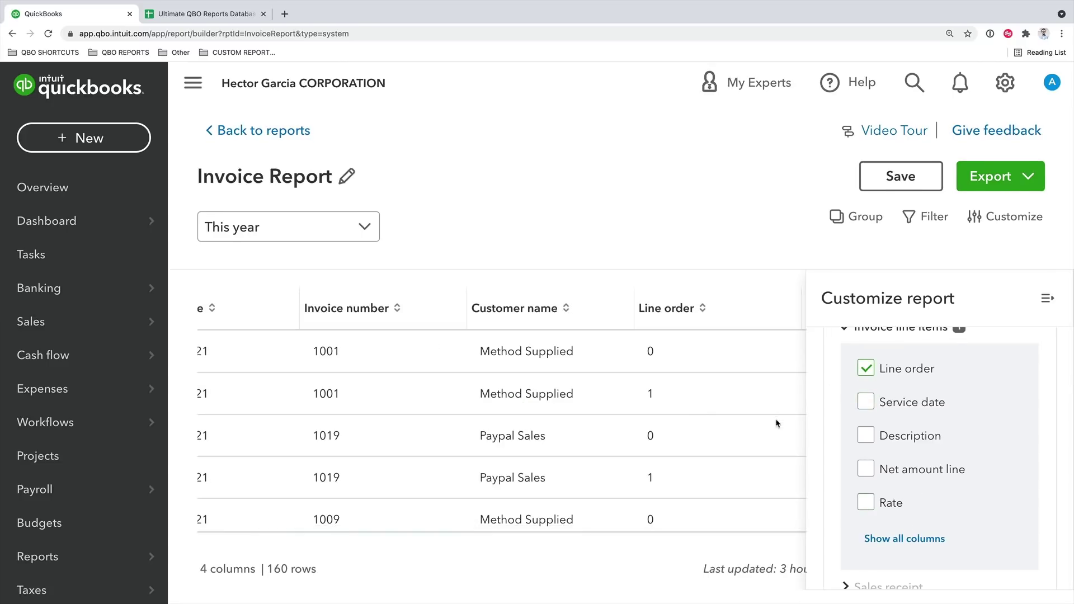
# - Add Product/Service, Quantity and Ledger amount columns from Invoice line items
pyautogui.scroll(-1, 912, 506)
pyautogui.click(908, 505)
pyautogui.scroll(-5, 986, 486)
pyautogui.scroll(-2, 990, 491)
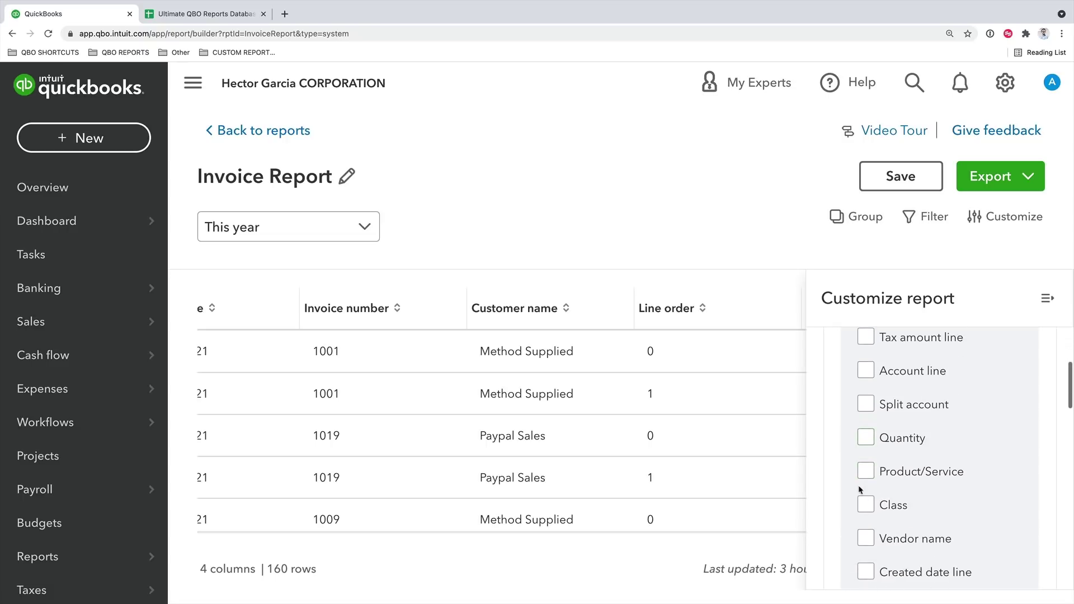
pyautogui.click(987, 482)
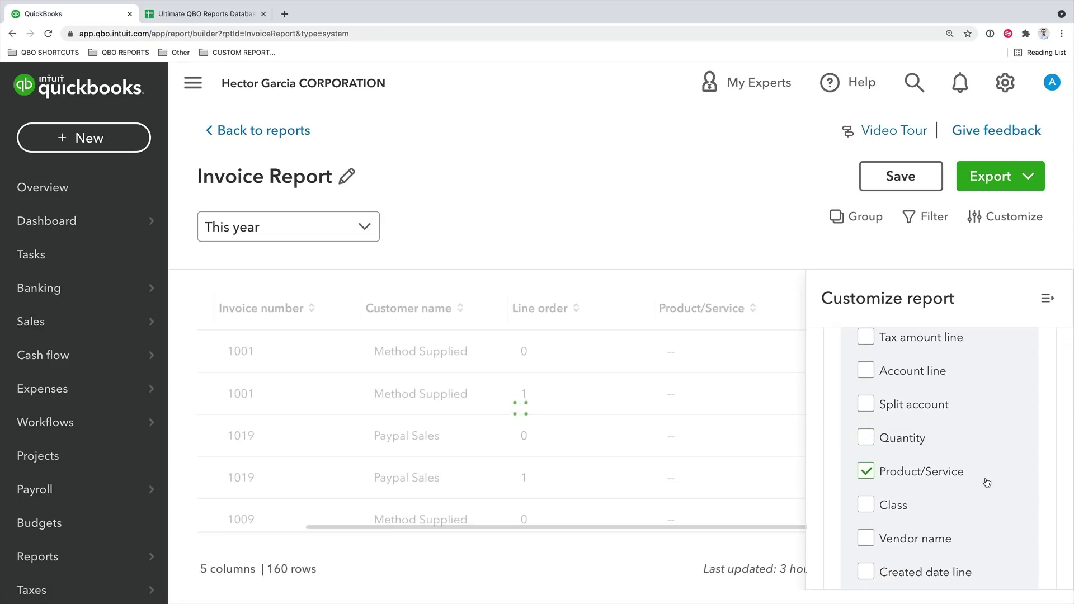
pyautogui.click(866, 437)
pyautogui.scroll(-5, 997, 455)
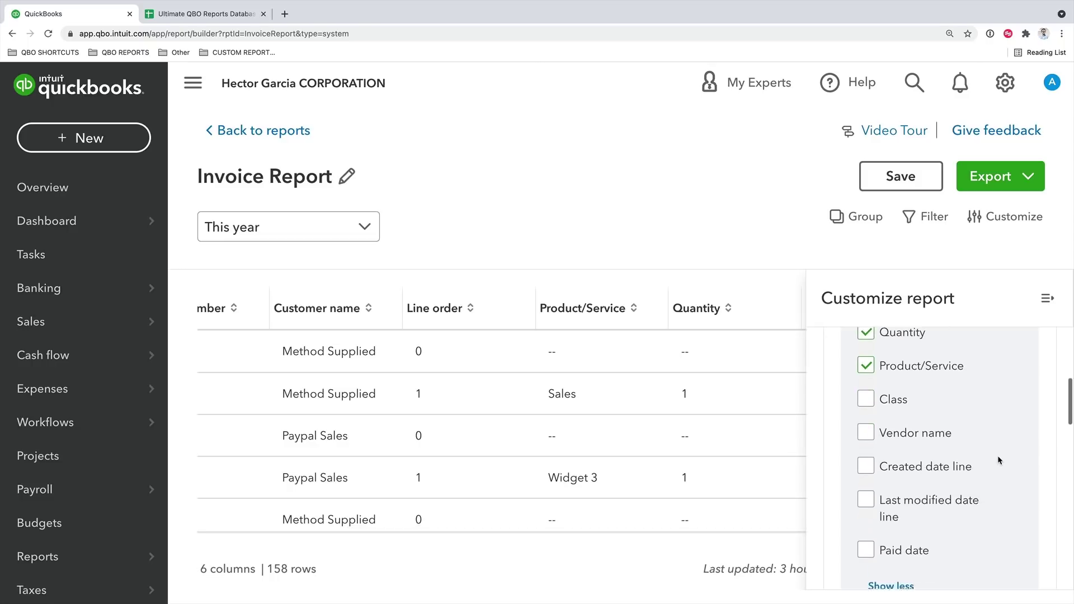
pyautogui.scroll(6, 999, 460)
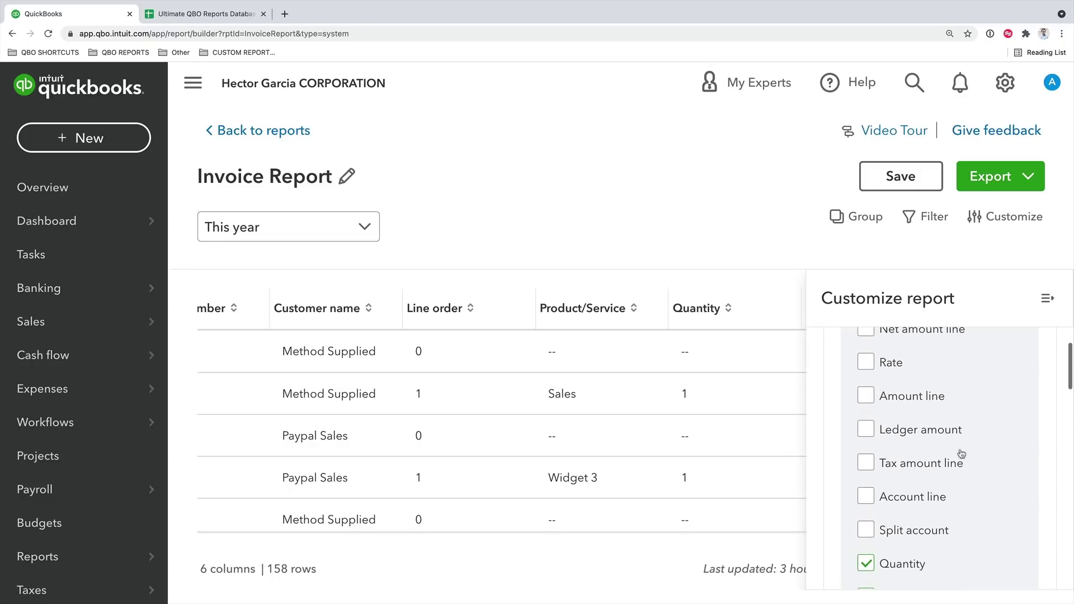
pyautogui.click(861, 434)
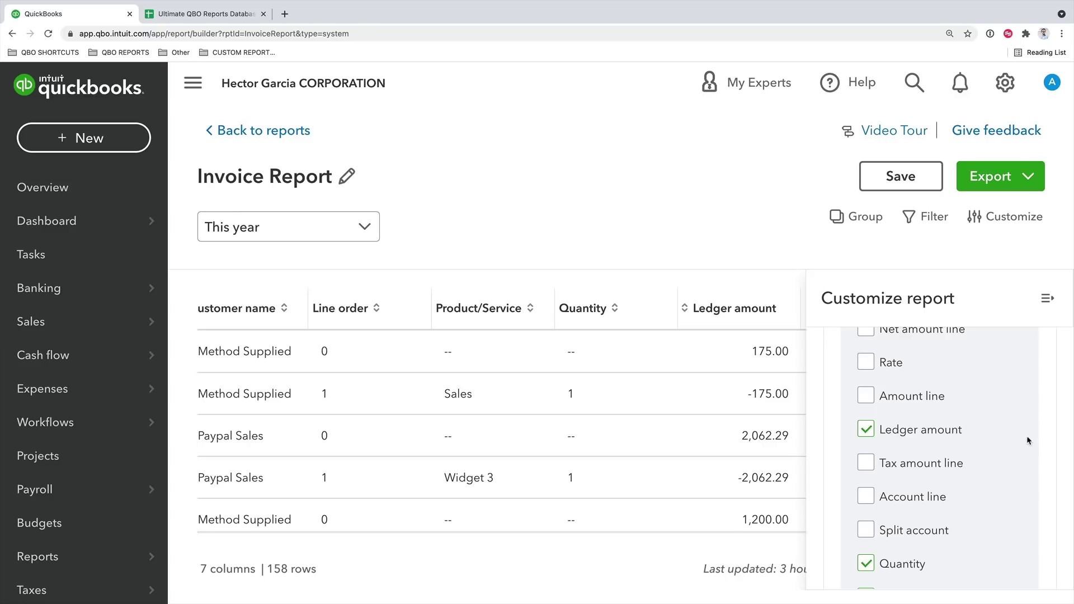
# - Add a Class column to the report
pyautogui.scroll(-1, 1026, 436)
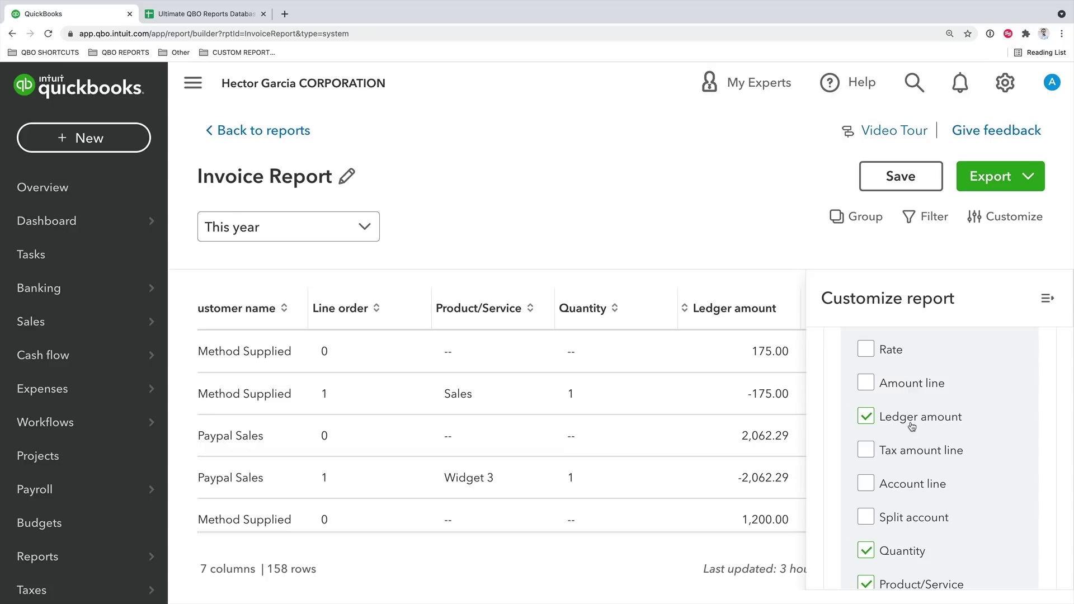
pyautogui.scroll(-5, 998, 425)
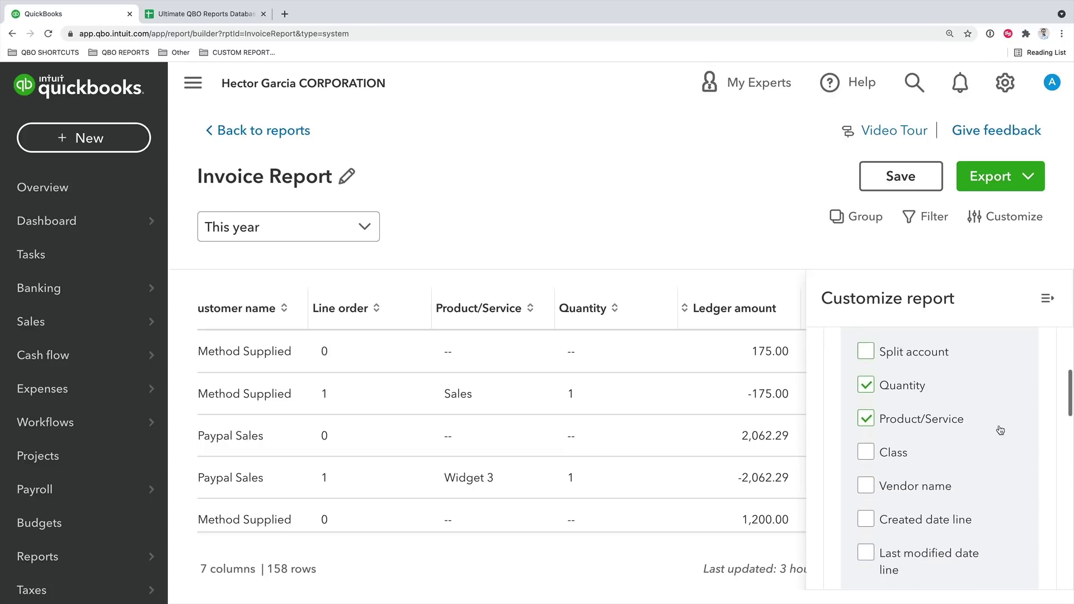
pyautogui.click(866, 447)
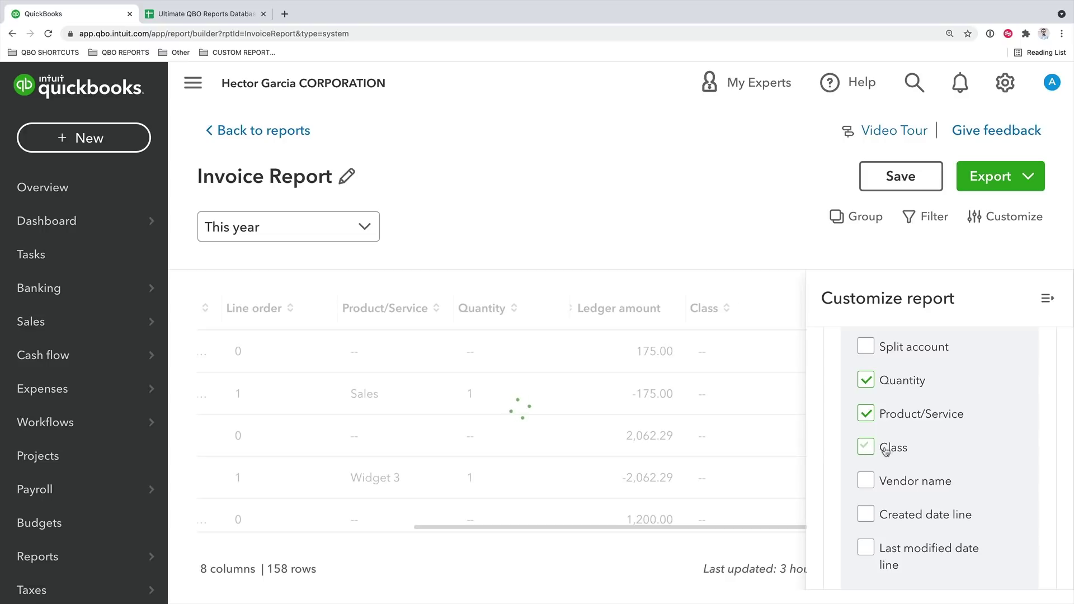
pyautogui.scroll(-2, 987, 445)
pyautogui.scroll(10, 992, 445)
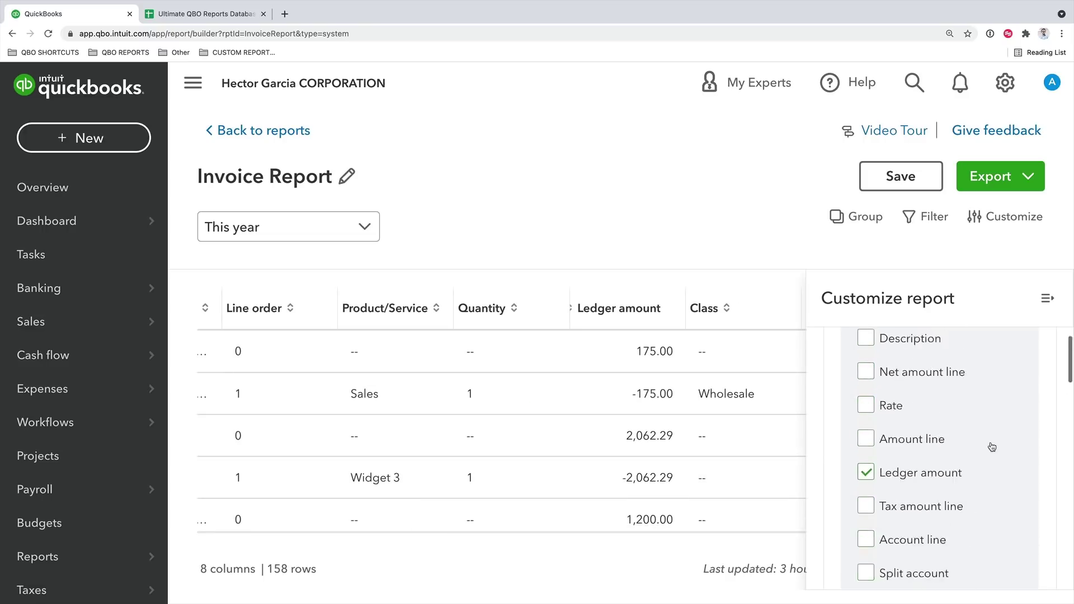
# - Add Location from the Invoice group and close customization, reviewing the 9-column, 158-row report
pyautogui.click(895, 419)
pyautogui.click(875, 389)
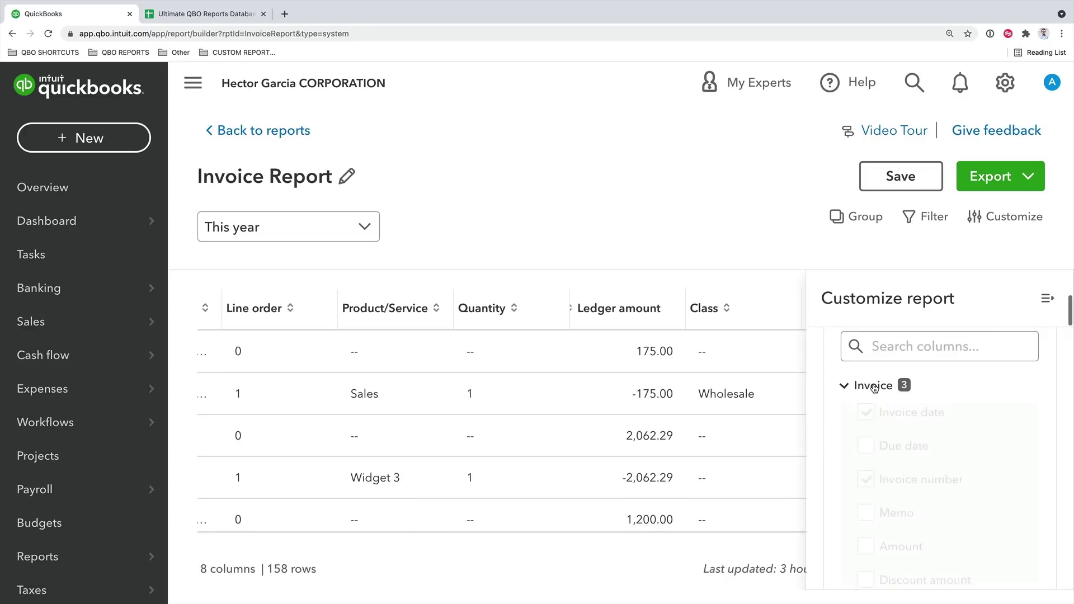
pyautogui.scroll(-5, 994, 475)
pyautogui.scroll(-3, 996, 474)
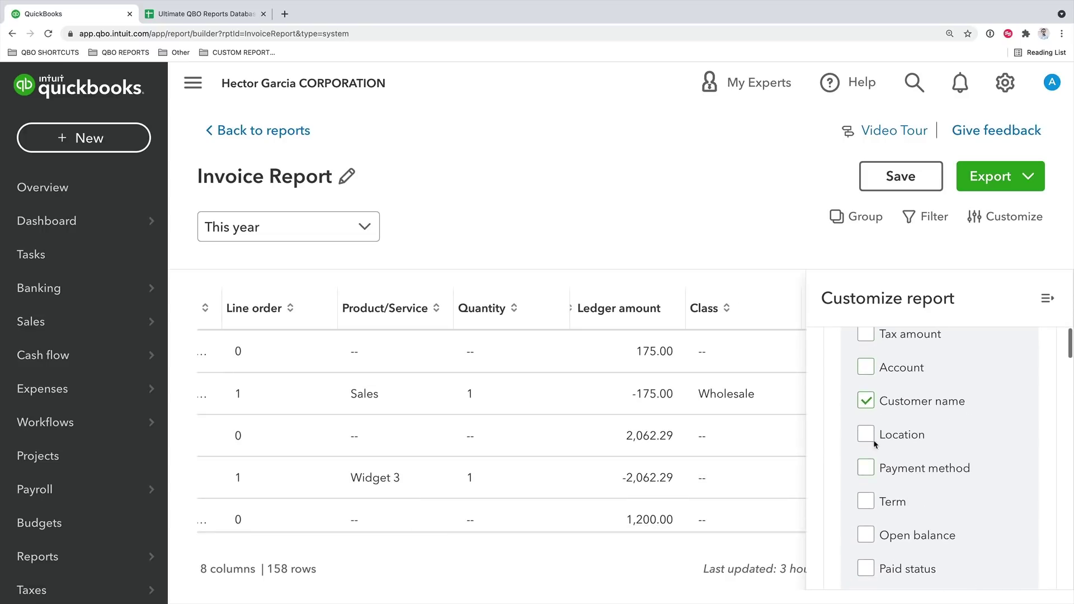
pyautogui.click(905, 440)
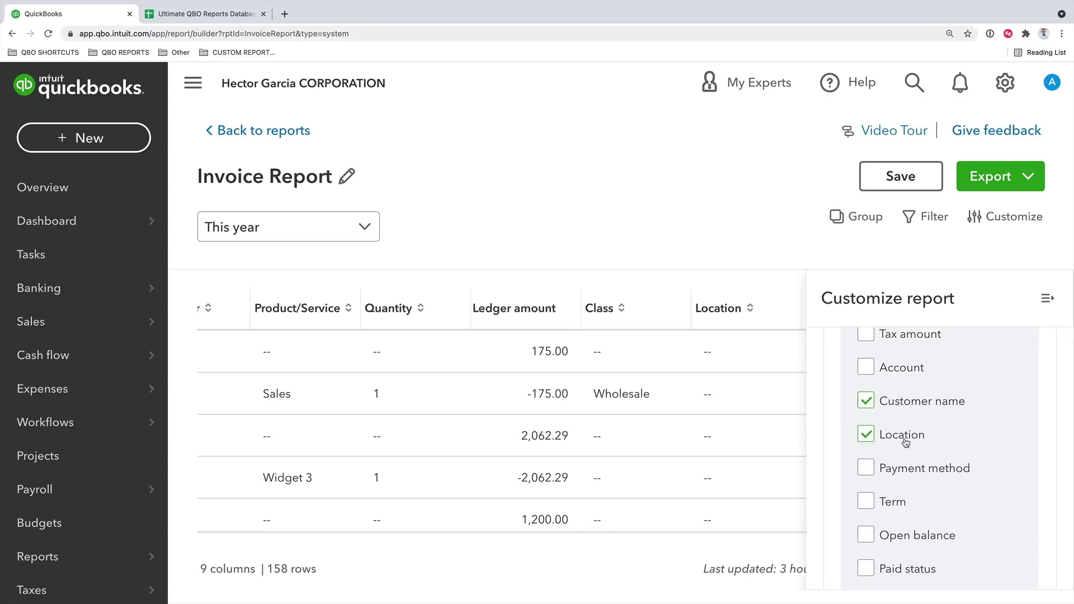
pyautogui.click(1043, 296)
pyautogui.scroll(-3, 773, 432)
pyautogui.hscroll(-4, 773, 432)
pyautogui.scroll(-3, 772, 432)
pyautogui.hscroll(-3, 772, 432)
pyautogui.hscroll(4, 771, 432)
pyautogui.scroll(-5, 772, 432)
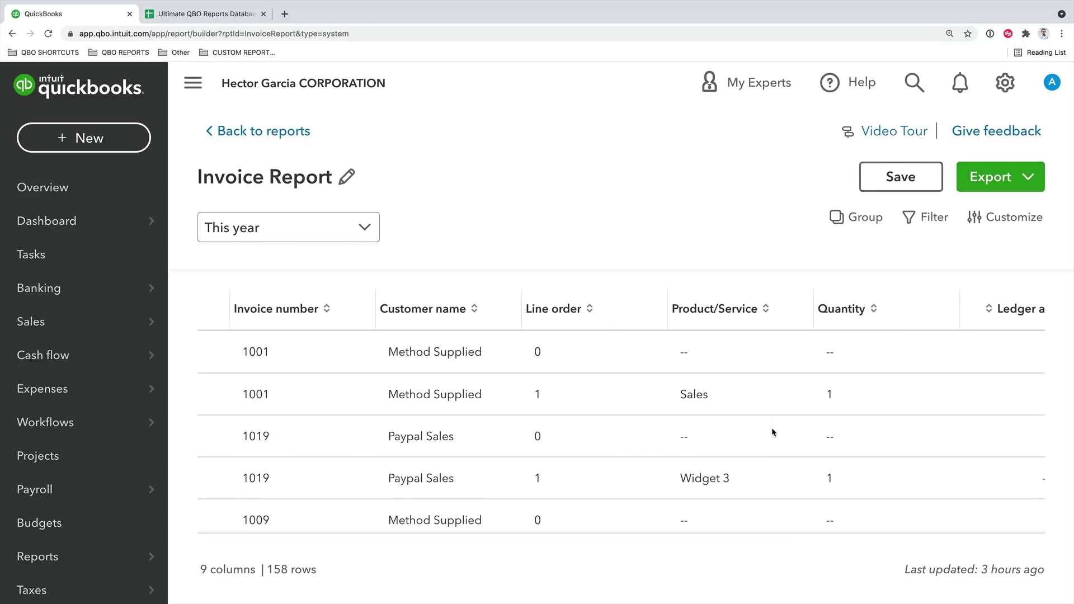
# - Set three grouping levels: Product/Service, then Class, then Customer name, giving 265 rows
pyautogui.click(843, 223)
pyautogui.click(830, 348)
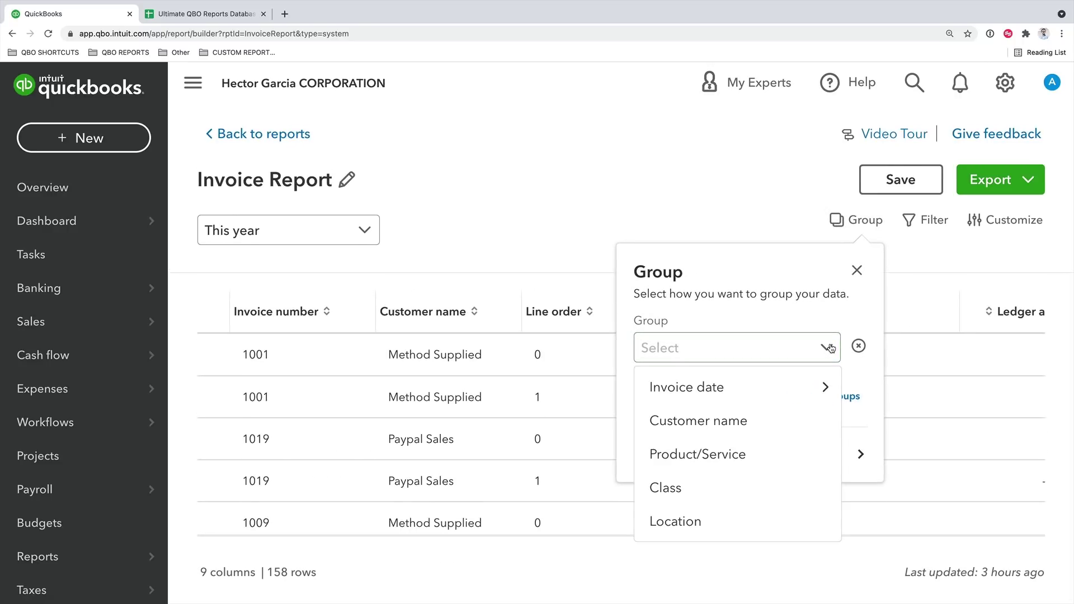
pyautogui.click(703, 451)
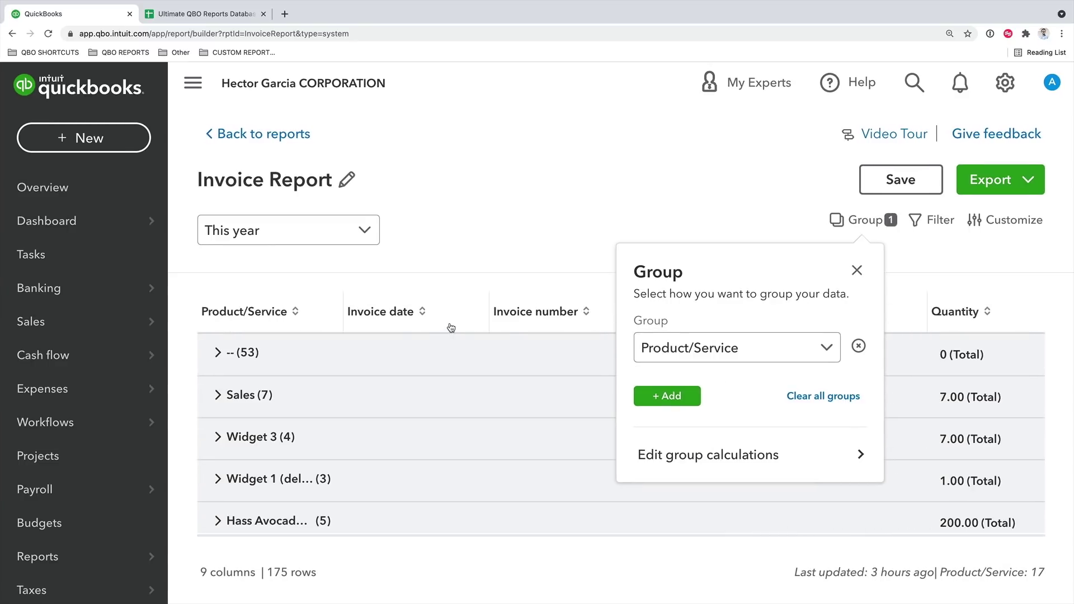
pyautogui.click(663, 396)
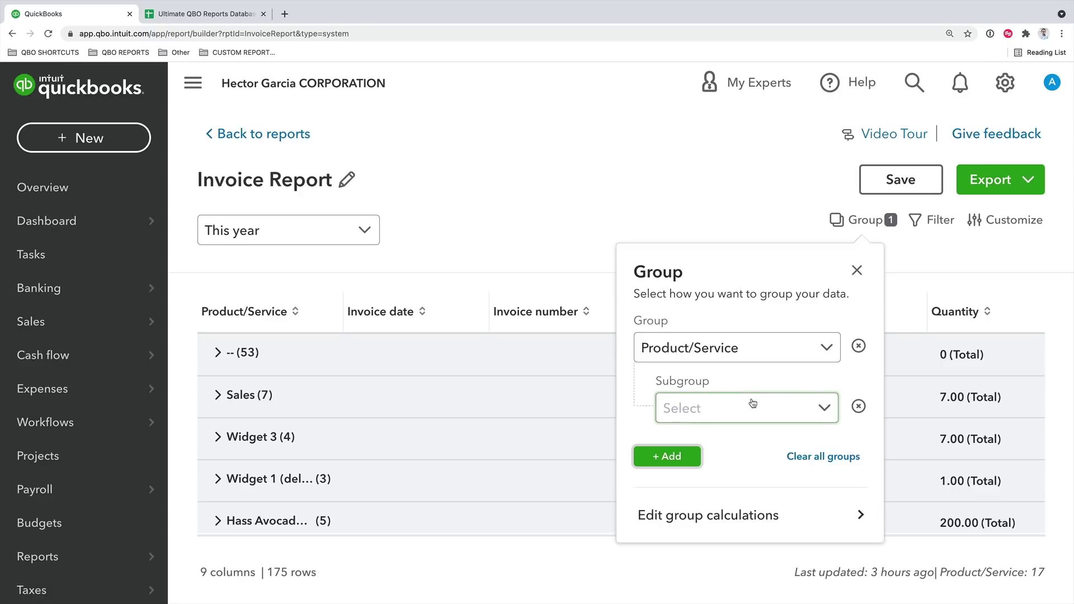
pyautogui.click(810, 407)
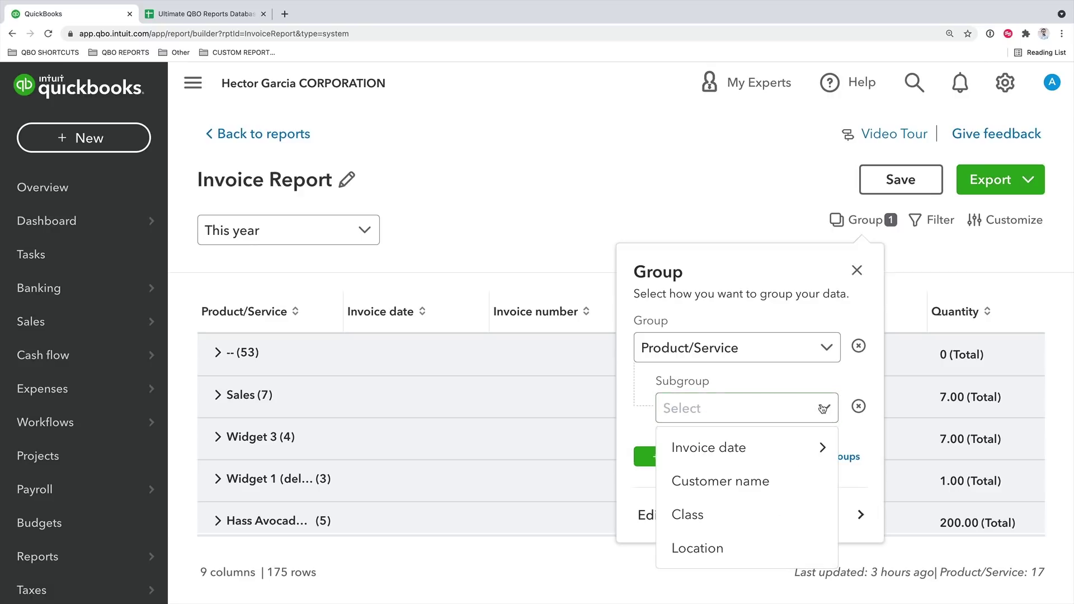
pyautogui.click(711, 514)
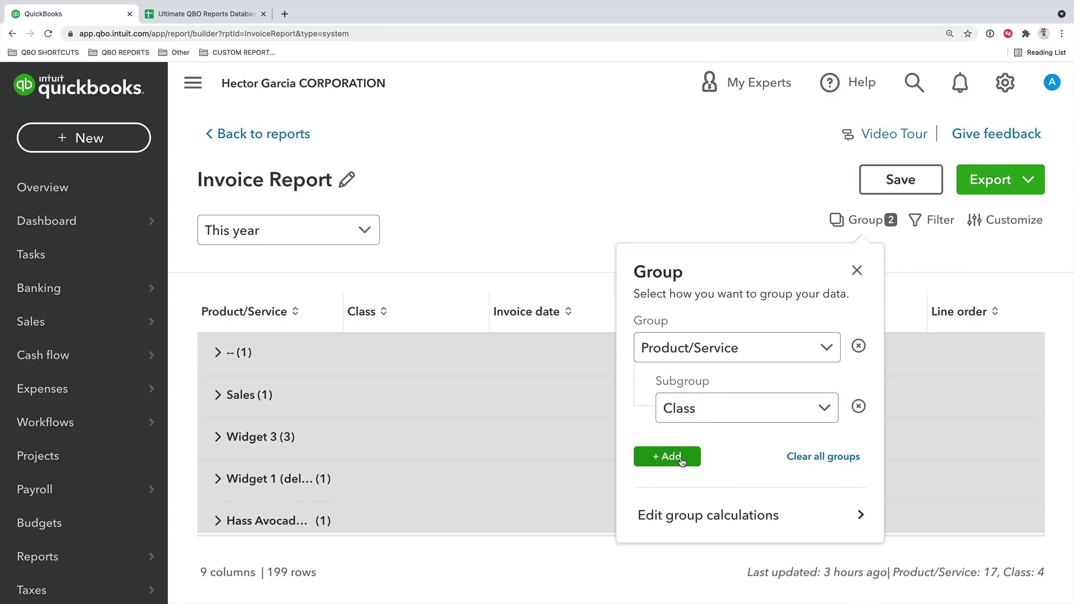
pyautogui.click(681, 460)
pyautogui.click(736, 469)
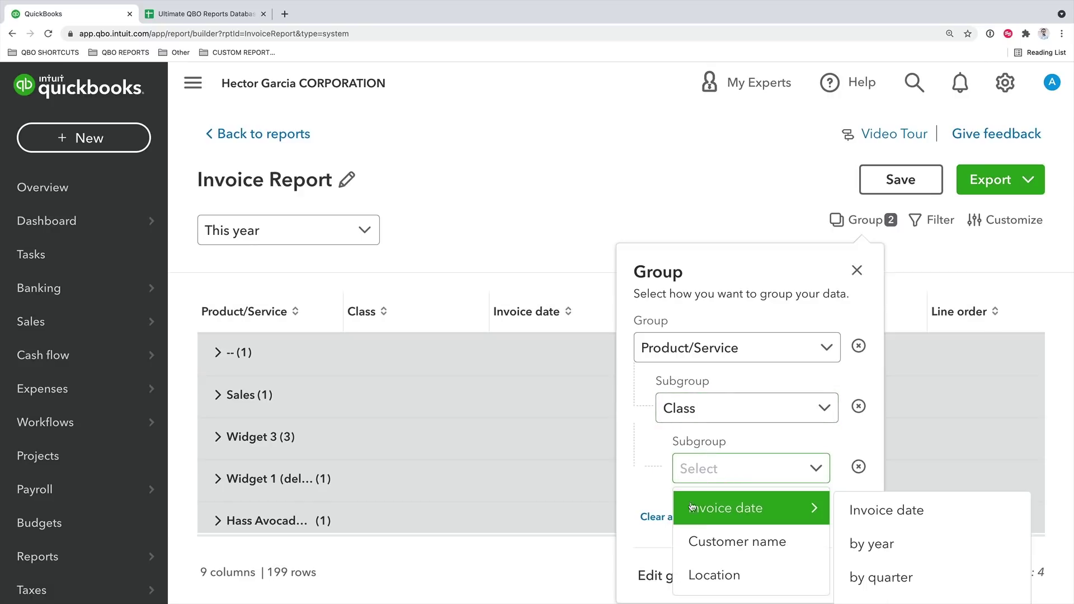
pyautogui.click(717, 540)
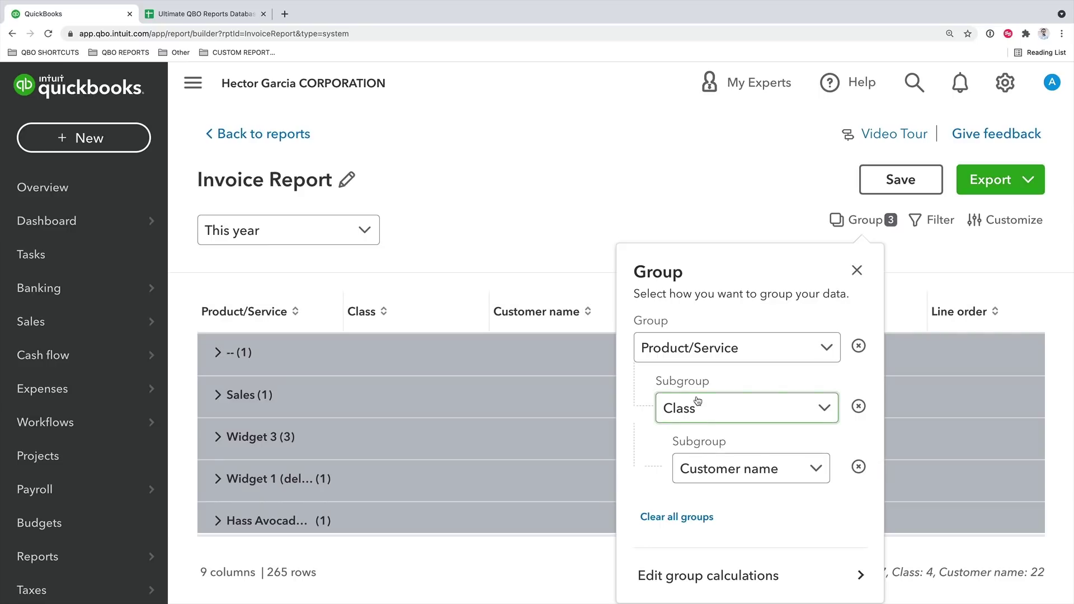
pyautogui.click(856, 271)
# - Expand 00.1 Labor (4) and its Wholesale (3) class to list its customer rows
pyautogui.scroll(-2, 595, 435)
pyautogui.scroll(-9, 587, 440)
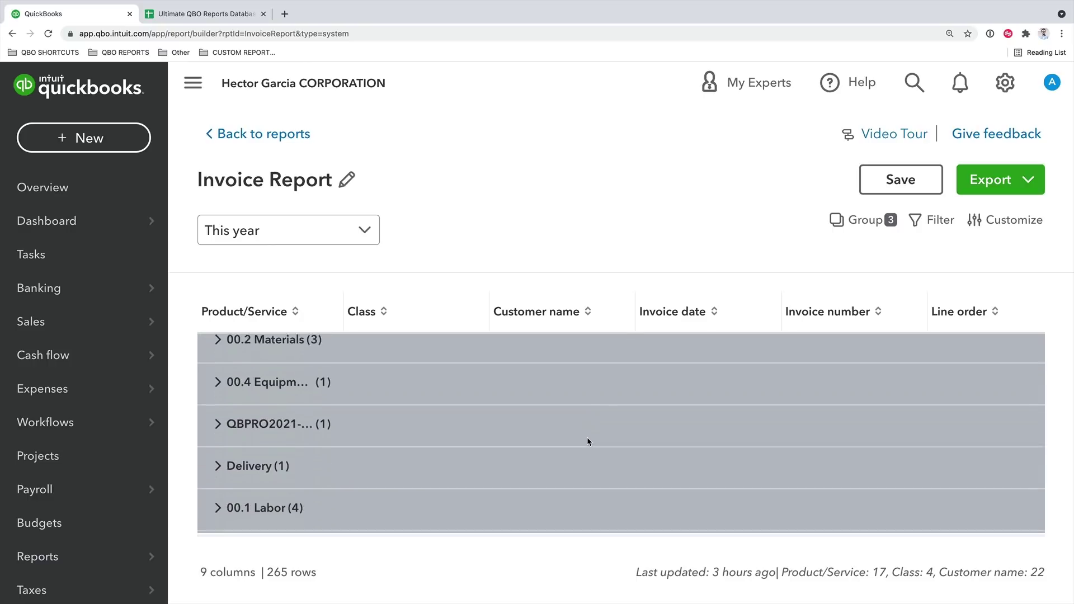
pyautogui.scroll(-3, 583, 439)
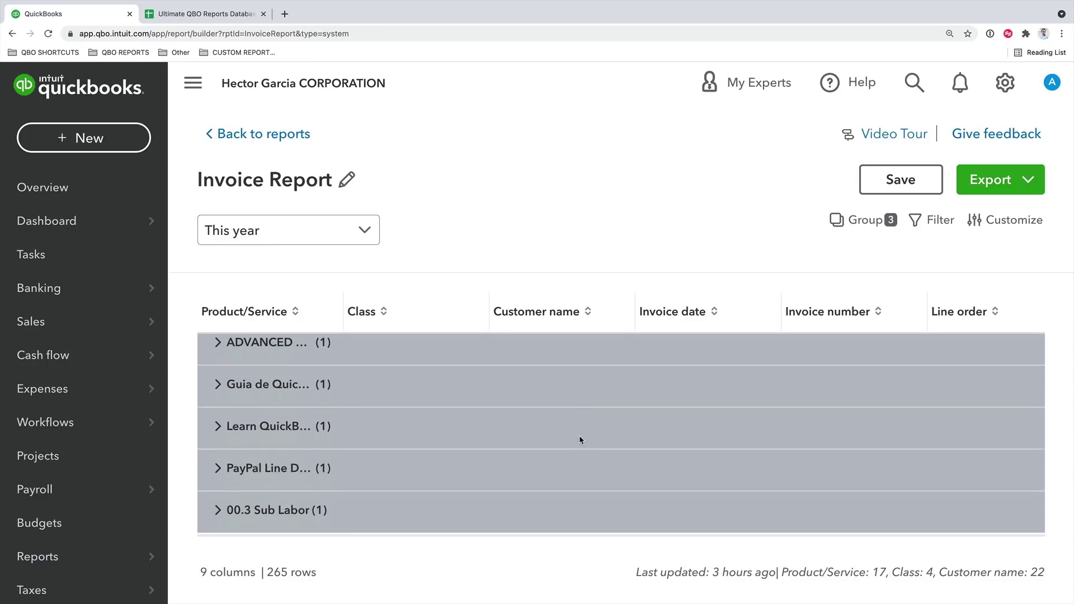
pyautogui.scroll(3, 575, 430)
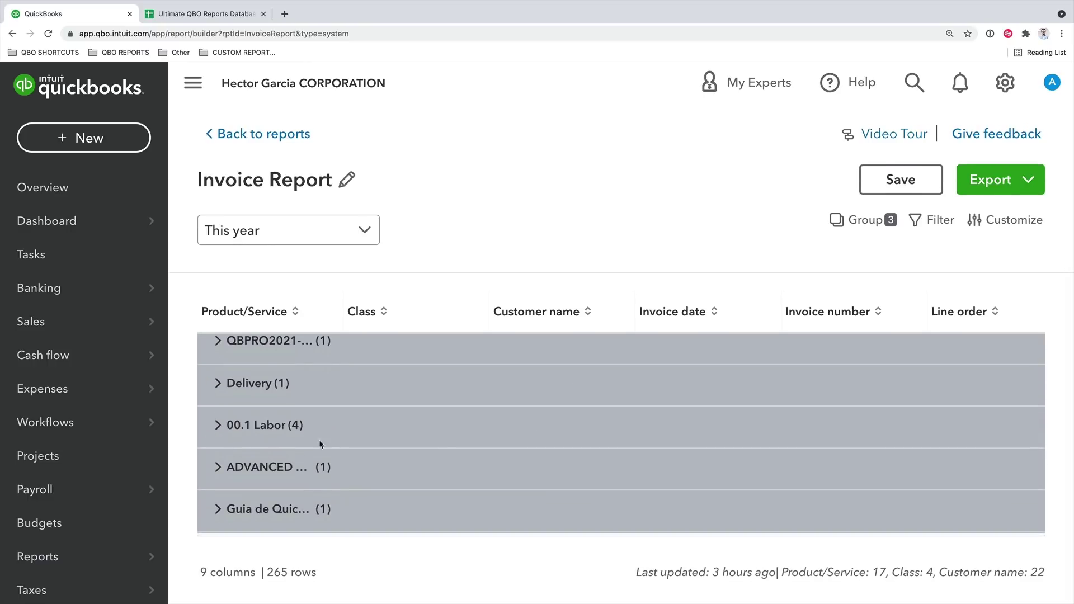
pyautogui.click(249, 424)
pyautogui.scroll(-2, 478, 380)
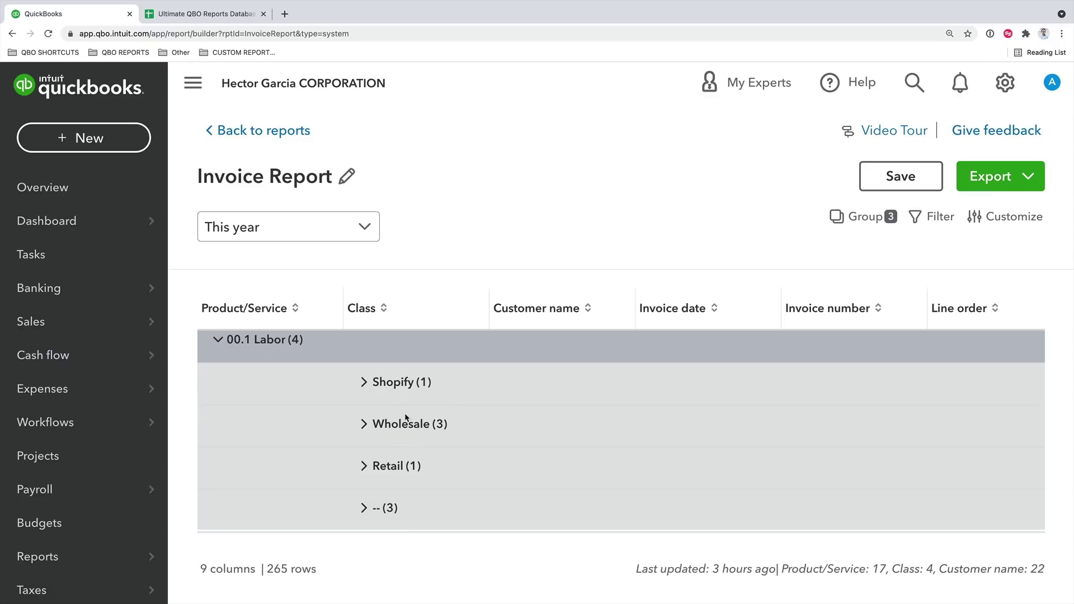
pyautogui.click(421, 427)
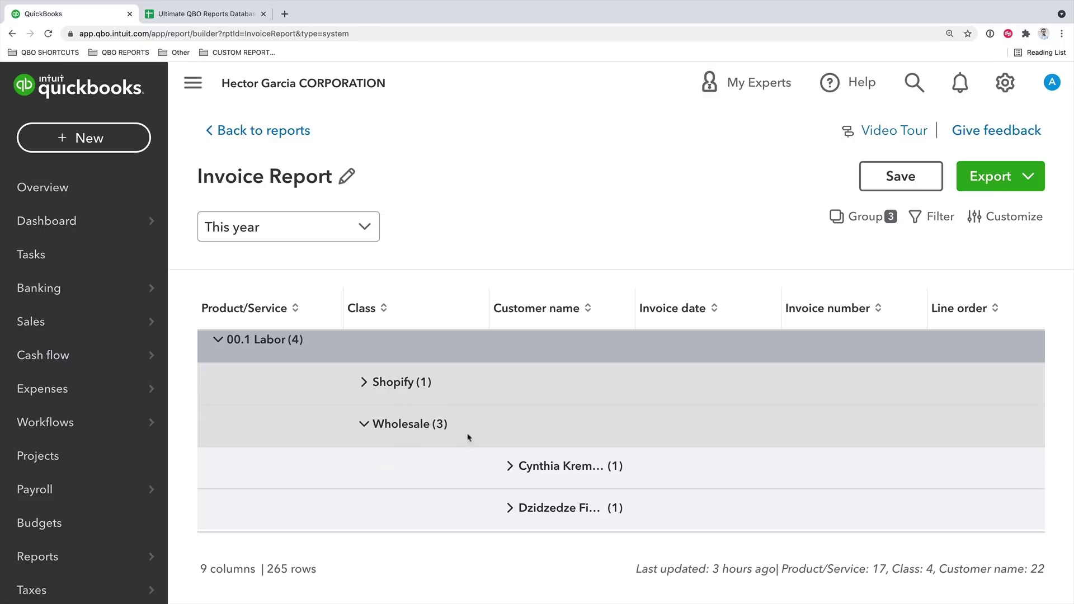
pyautogui.scroll(-1, 618, 451)
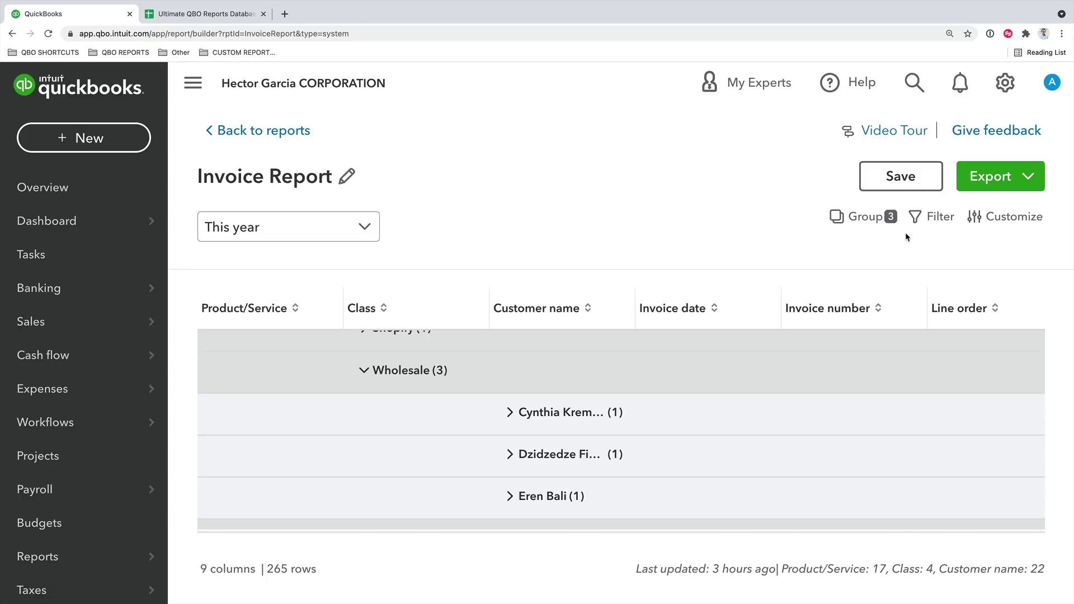
# - In the Layout tab, move Ledger amount up to follow Customer name, ahead of Invoice date
pyautogui.click(1013, 218)
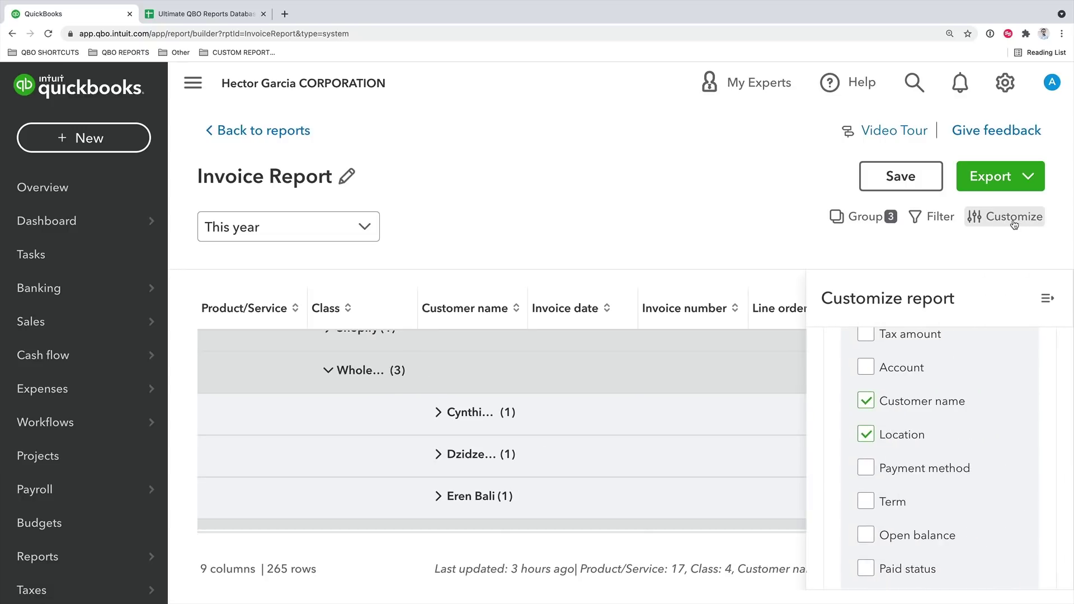
pyautogui.scroll(5, 999, 397)
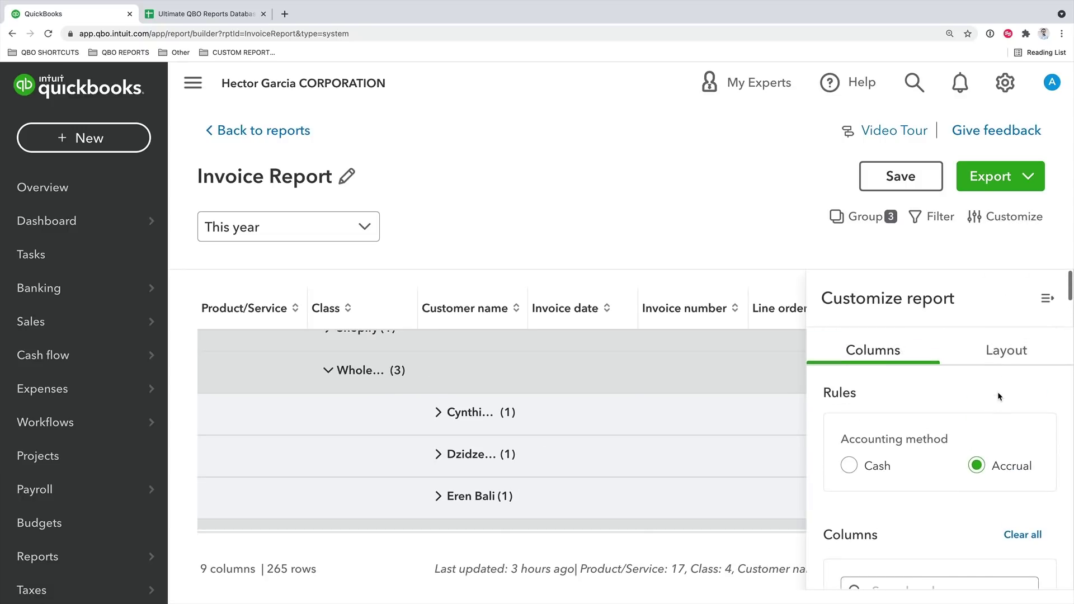
pyautogui.click(1005, 351)
pyautogui.scroll(-4, 982, 468)
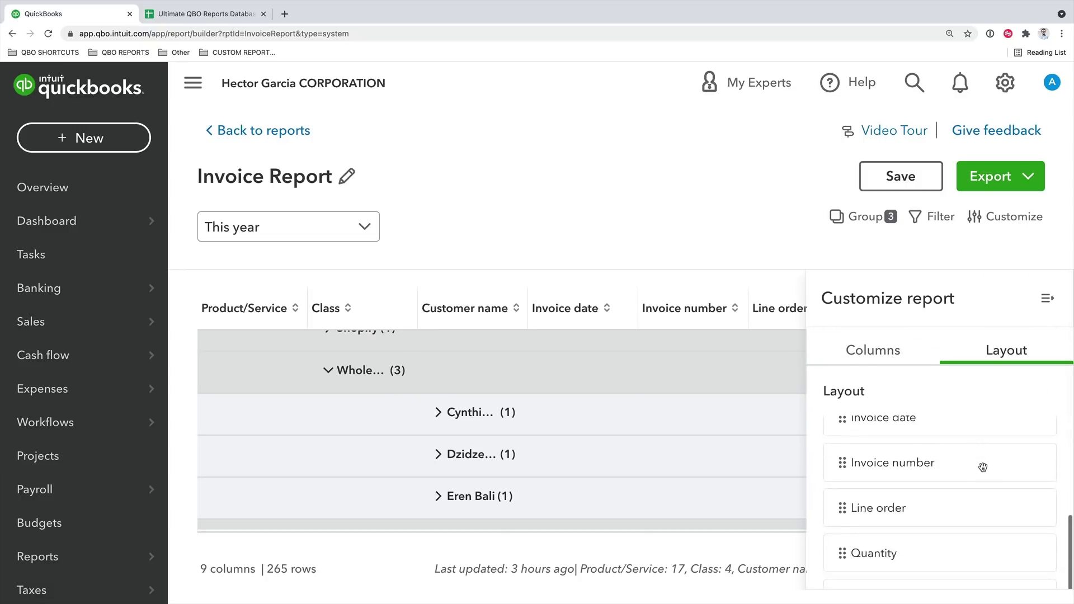
pyautogui.moveTo(843, 521); pyautogui.dragTo(872, 498)
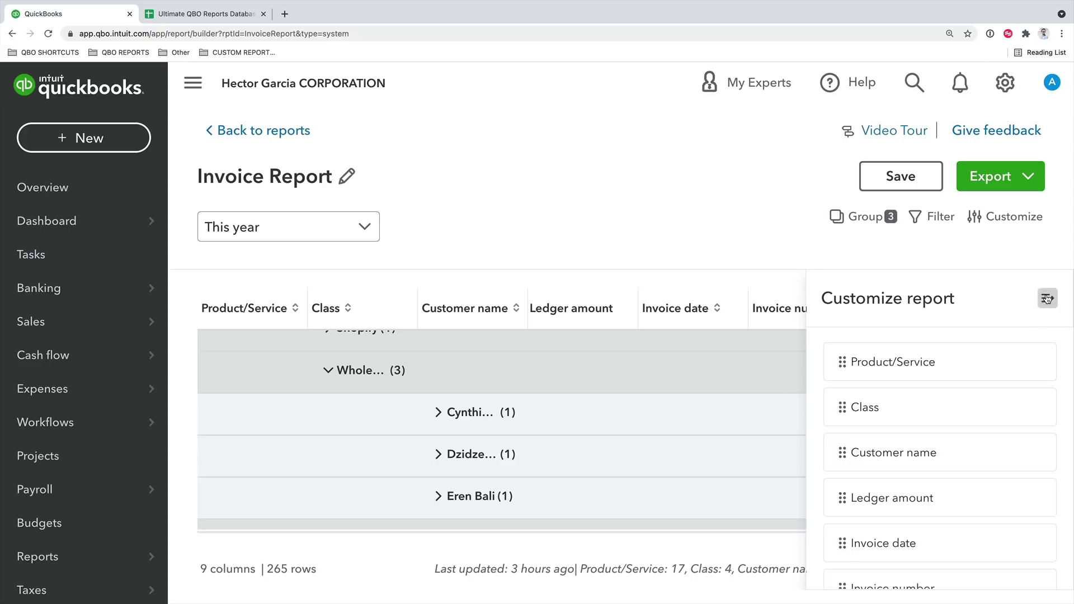
pyautogui.click(1046, 298)
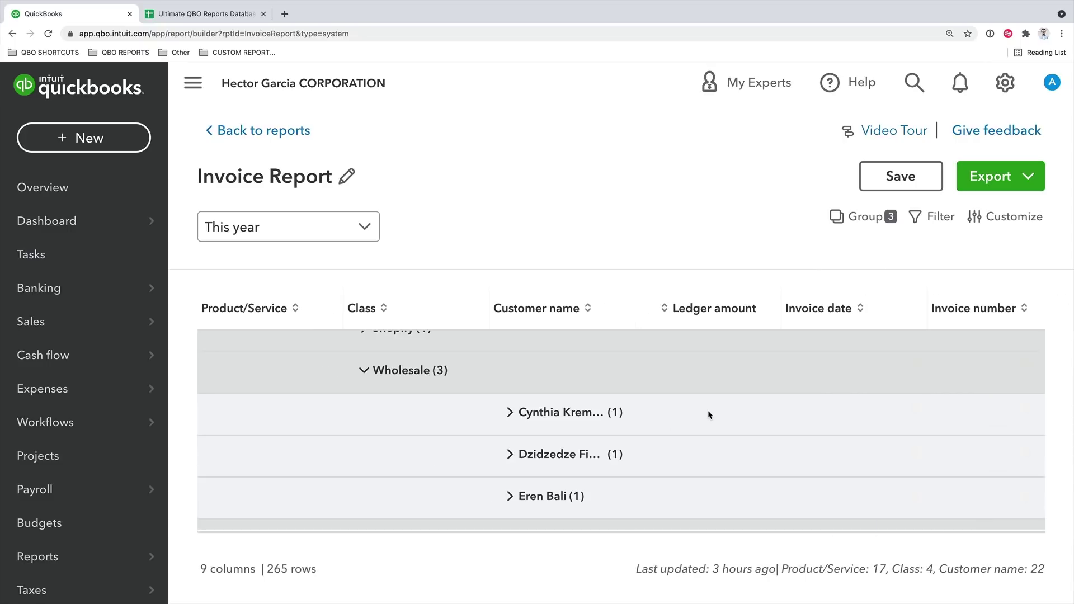
# - Change the group calculation column from Quantity to Ledger amount
pyautogui.click(861, 216)
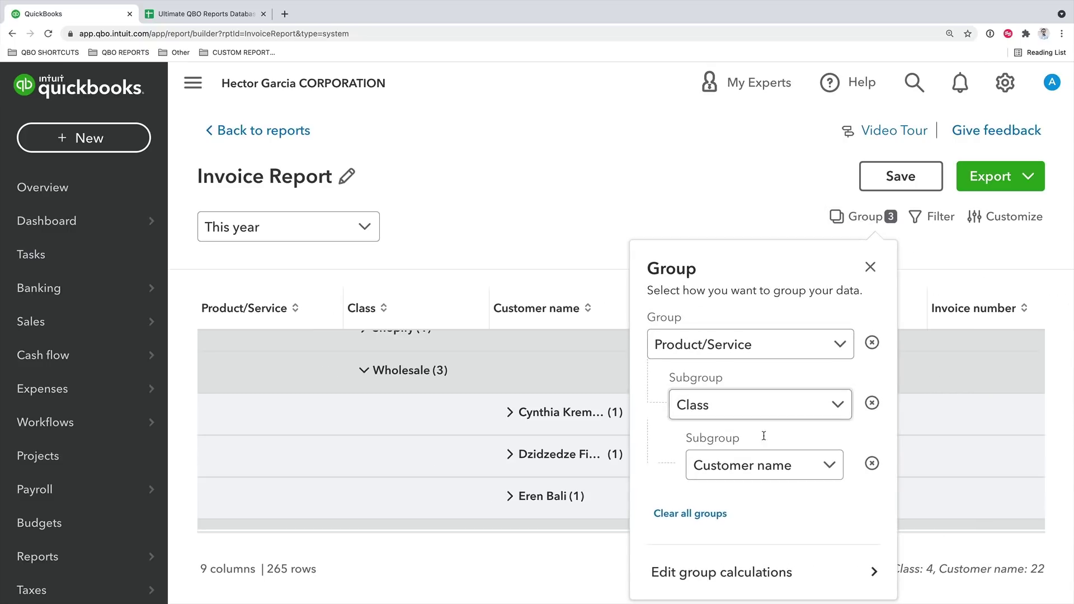
pyautogui.click(735, 573)
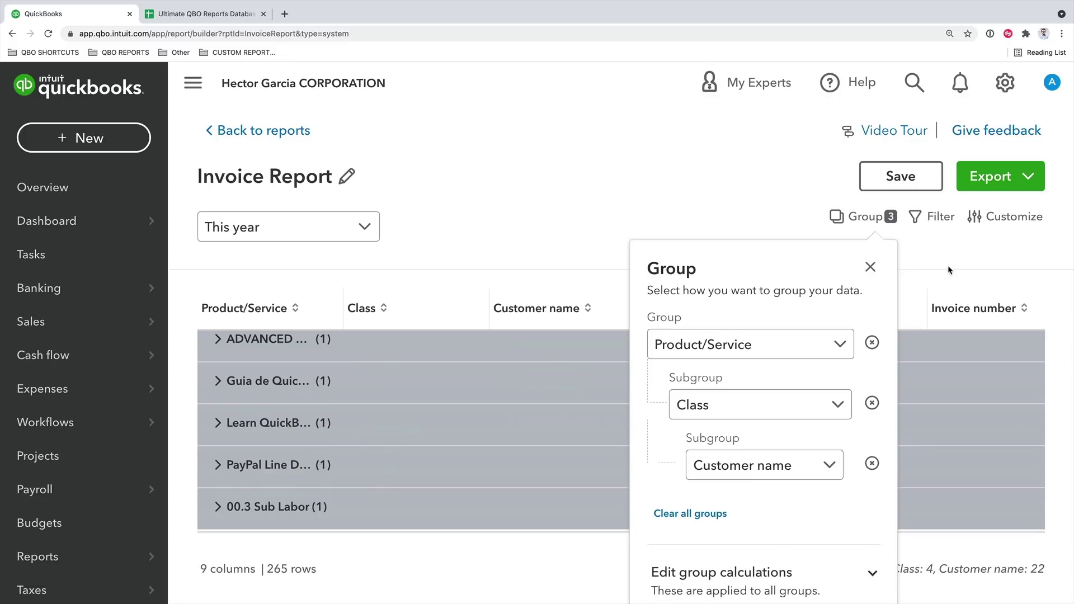
pyautogui.click(869, 266)
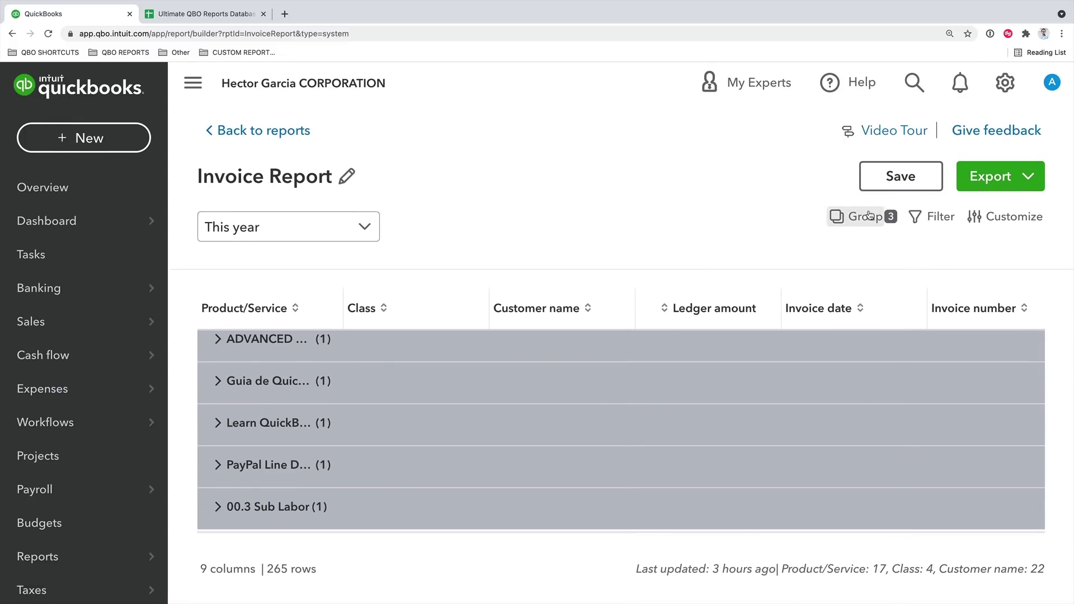
pyautogui.click(868, 215)
pyautogui.press('super+plus')
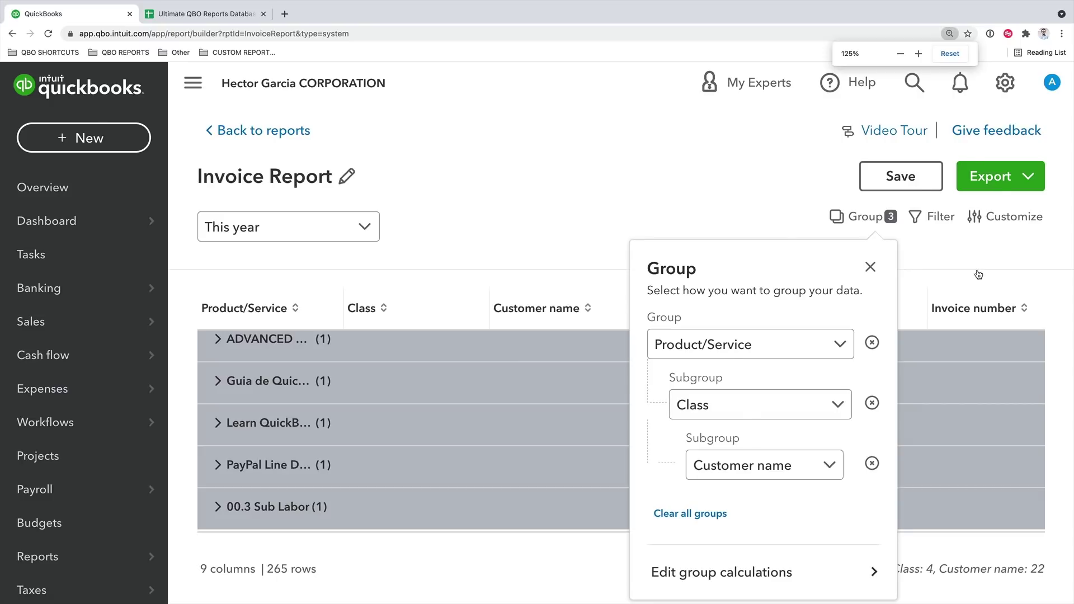
pyautogui.press('super+minus')
pyautogui.click(763, 487)
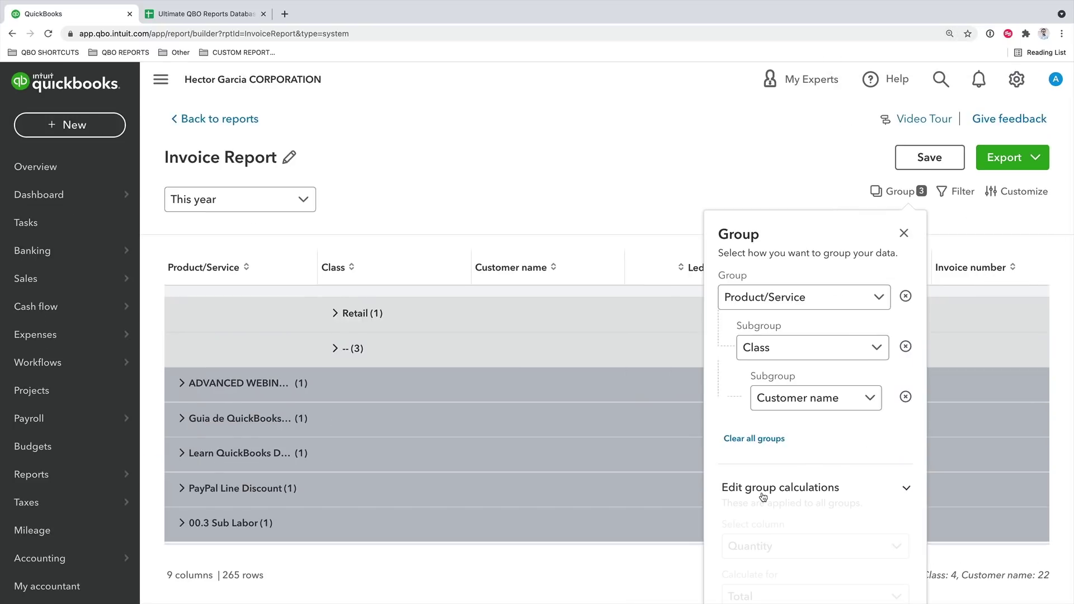
pyautogui.click(787, 543)
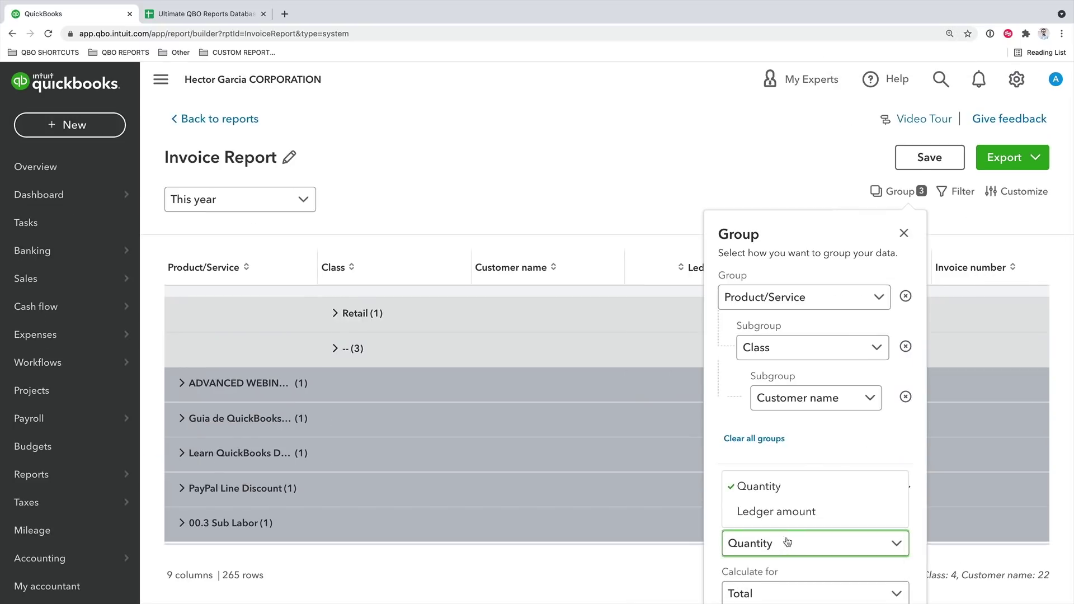
pyautogui.click(776, 512)
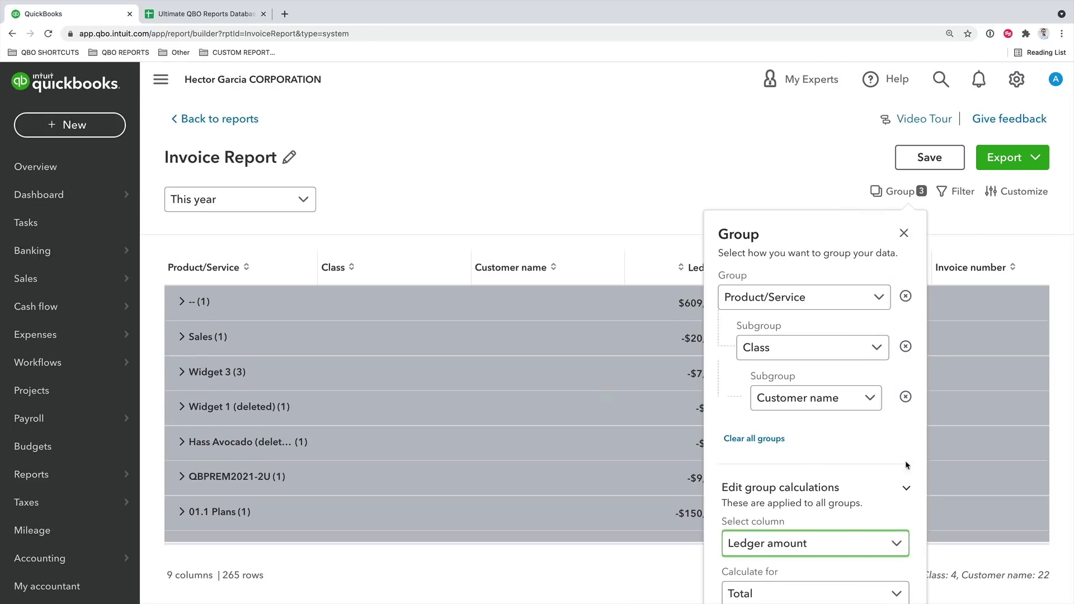
pyautogui.click(903, 234)
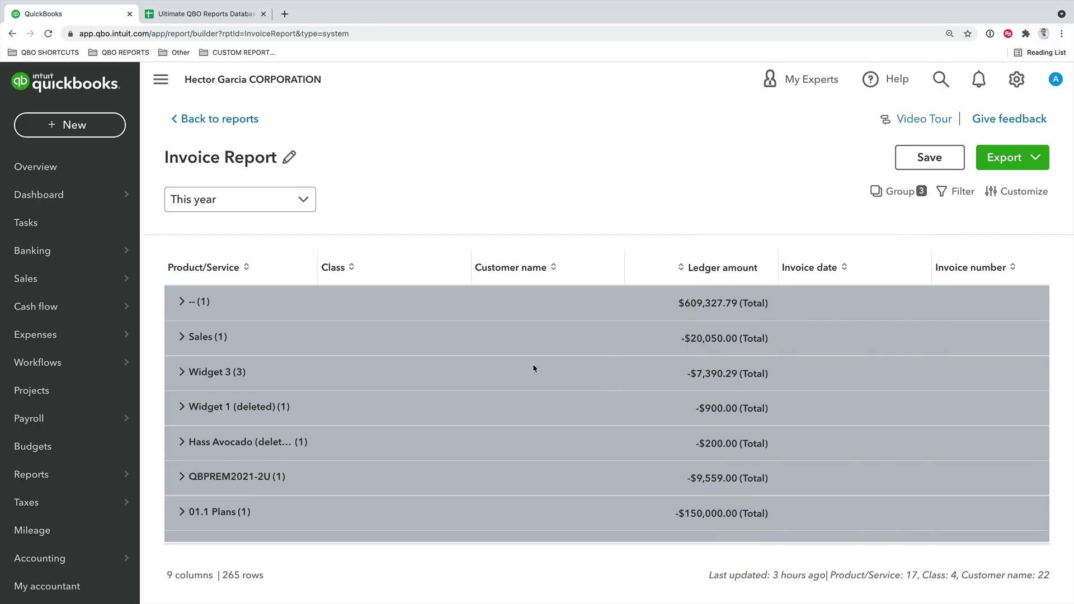
# - Tick Account type under the Chart of accounts columns, bringing the report to 10 columns
pyautogui.click(1015, 194)
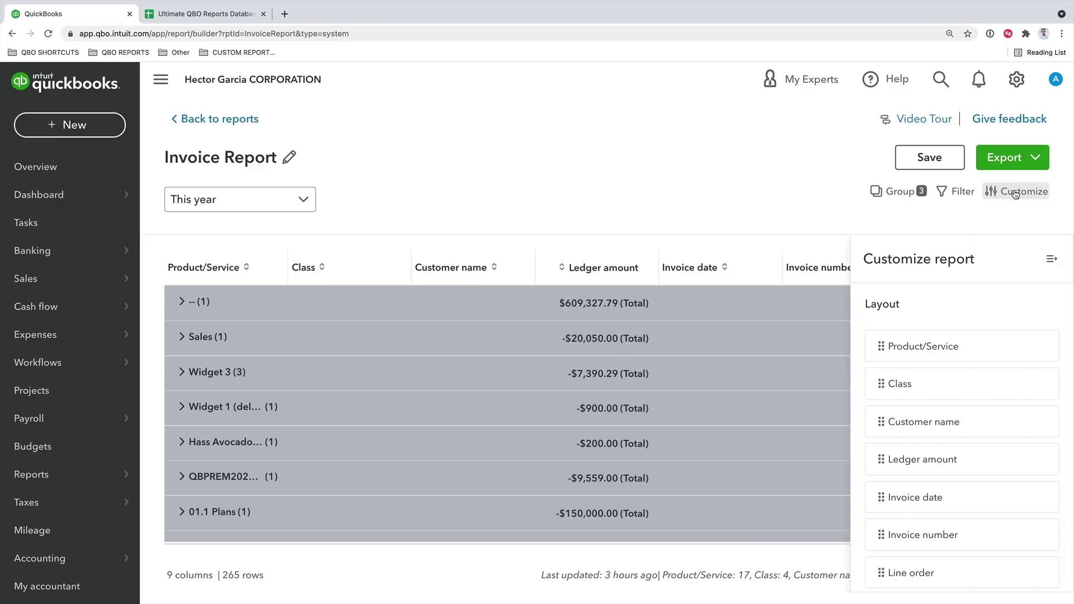
pyautogui.click(906, 302)
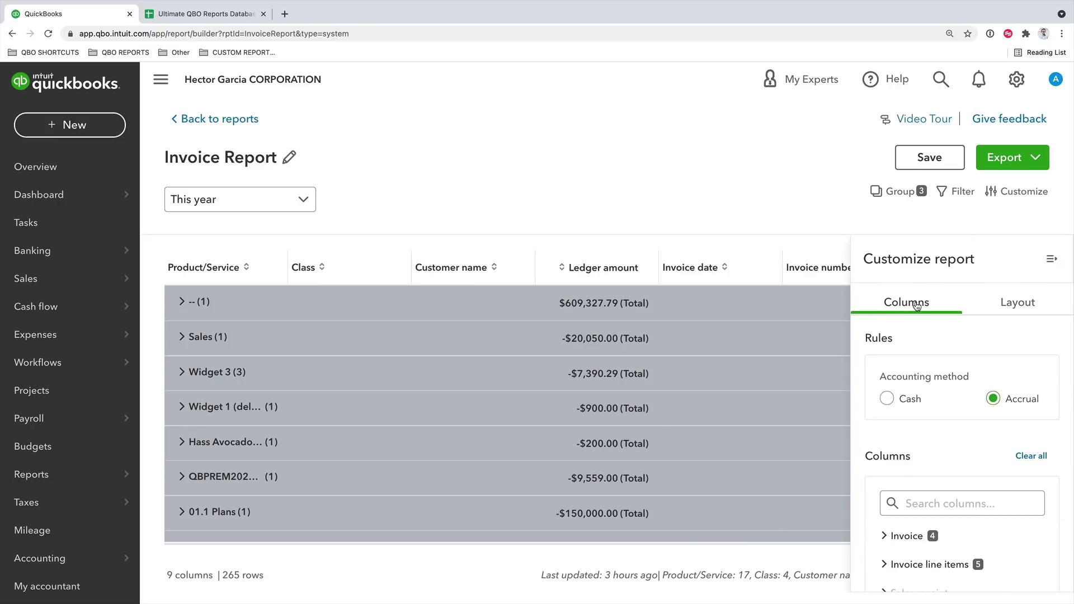
pyautogui.scroll(-2, 952, 458)
pyautogui.scroll(-10, 952, 457)
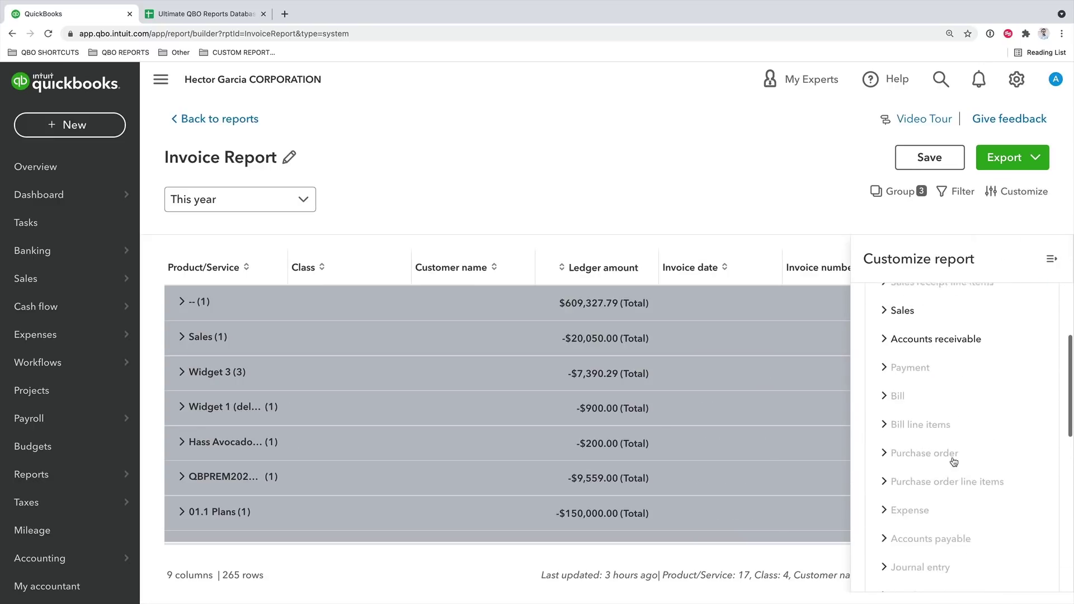
pyautogui.scroll(-5, 969, 475)
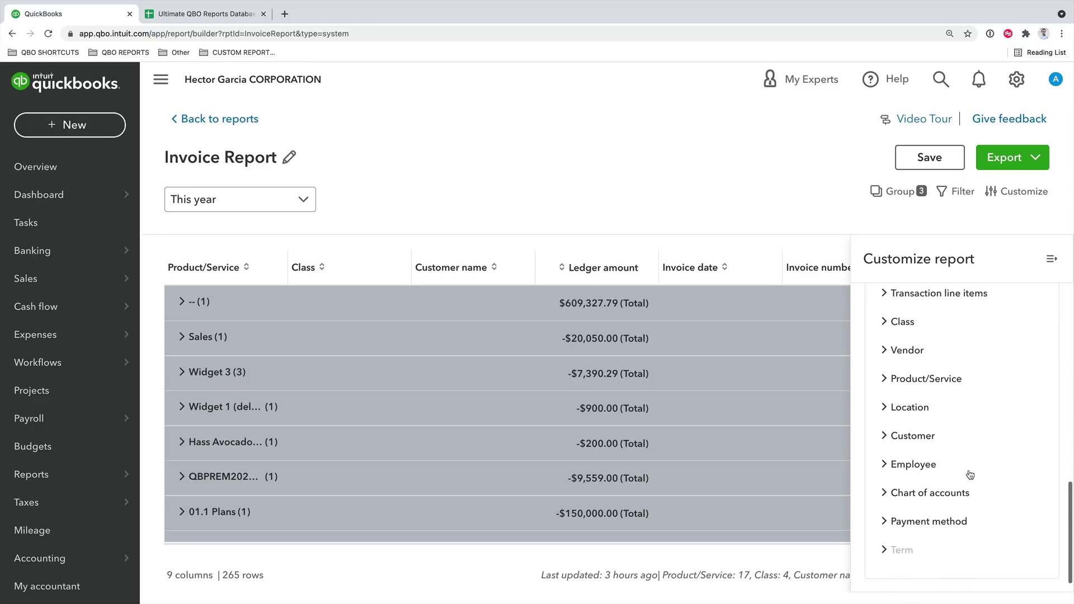
pyautogui.click(933, 470)
pyautogui.scroll(-3, 931, 447)
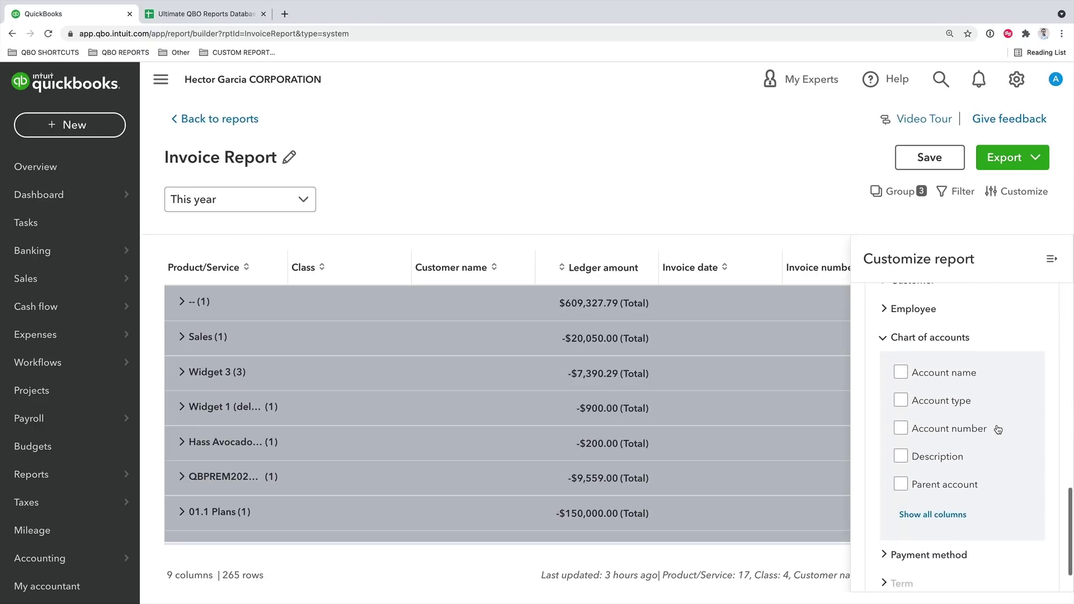
pyautogui.click(900, 401)
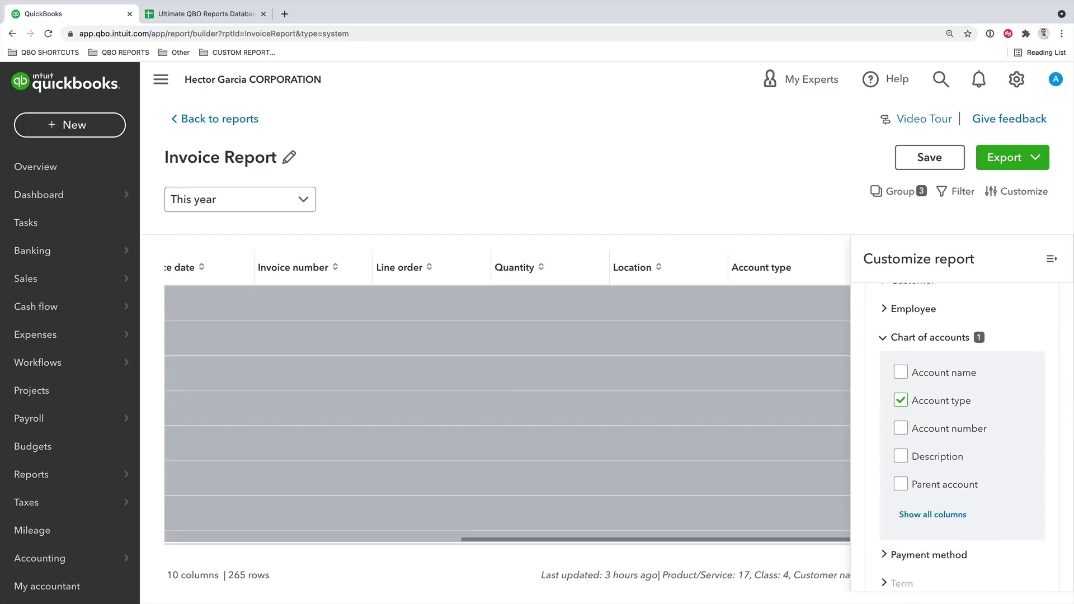
pyautogui.click(1052, 259)
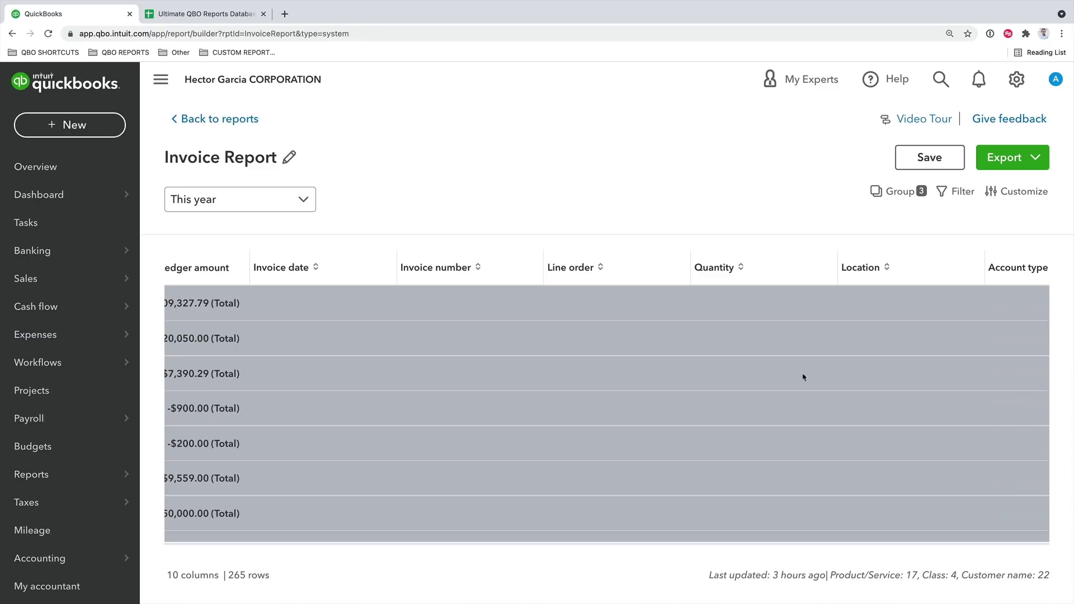
# - Replace the Customer name subgroup with Account type as the third grouping level
pyautogui.click(898, 192)
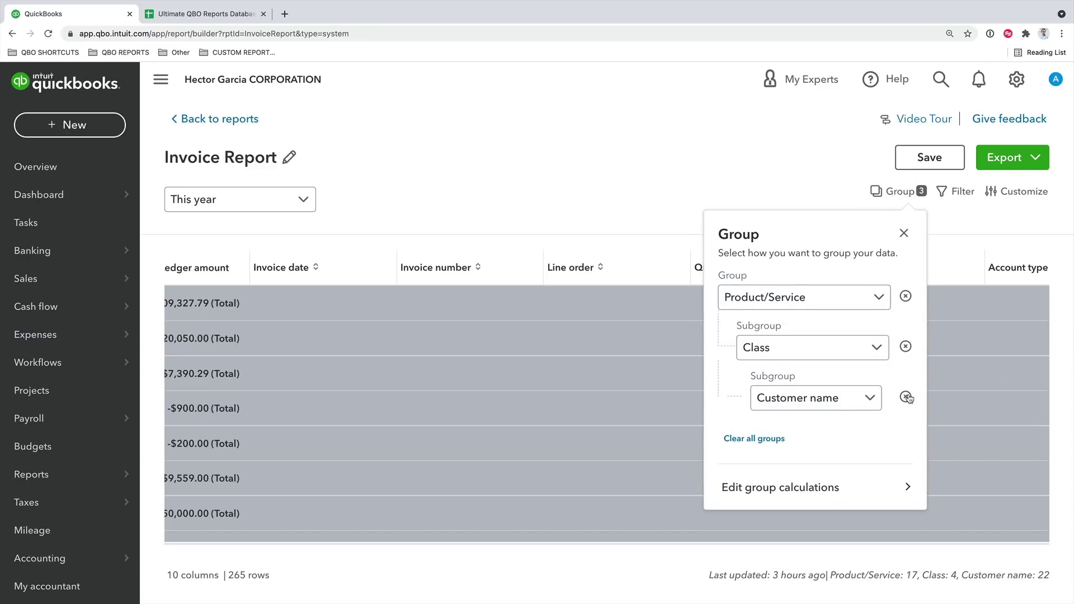
pyautogui.click(904, 397)
pyautogui.click(755, 393)
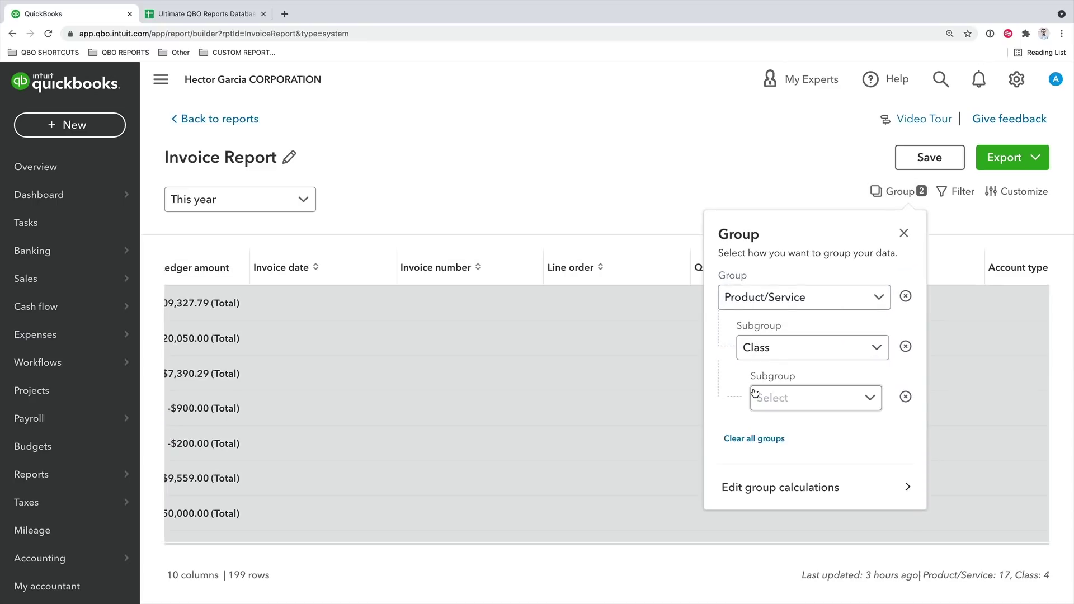
pyautogui.click(832, 399)
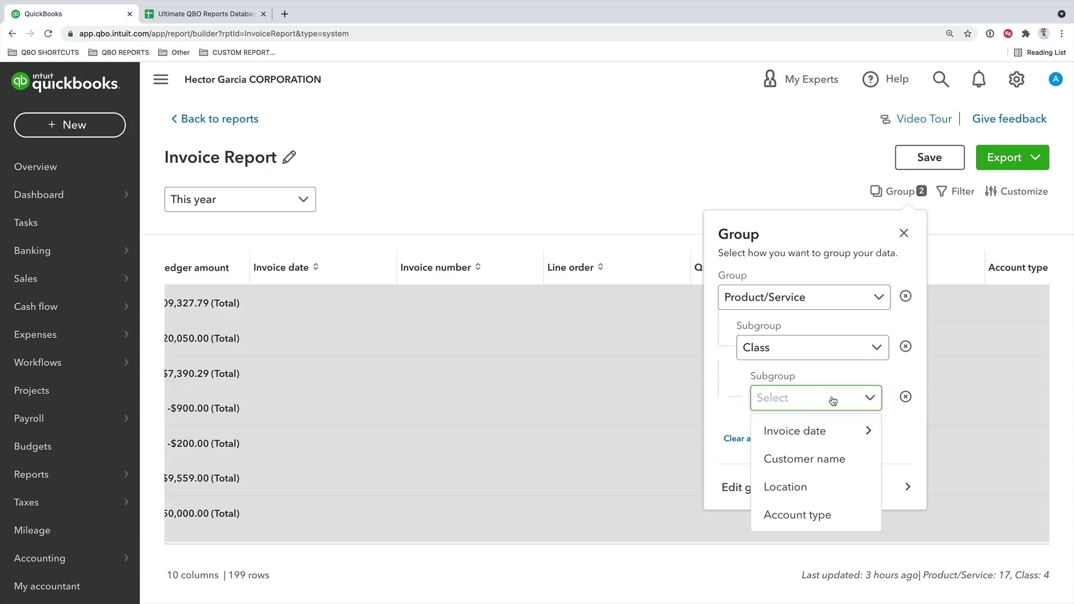
pyautogui.click(799, 514)
pyautogui.click(904, 234)
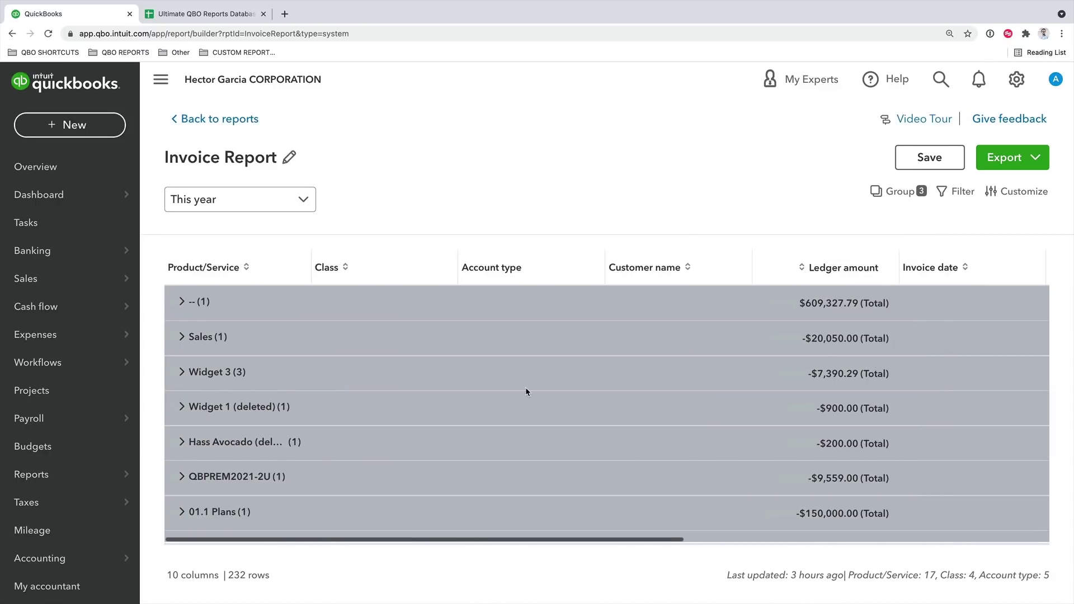
# - Expand 00.2 Materials down to its Shopify Income line, then collapse it again
pyautogui.scroll(-3, 310, 426)
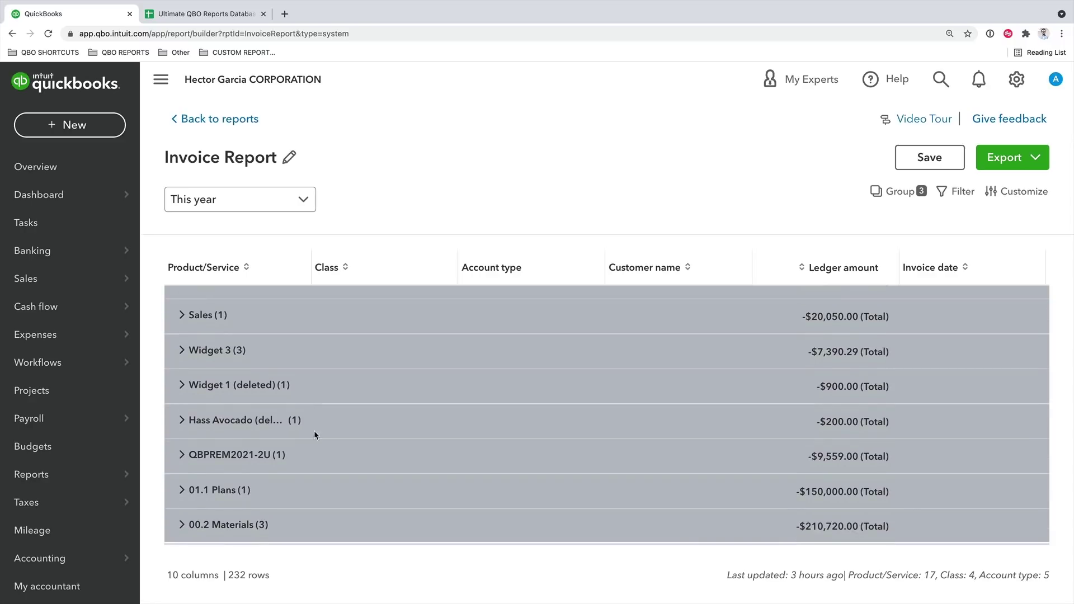
pyautogui.click(451, 417)
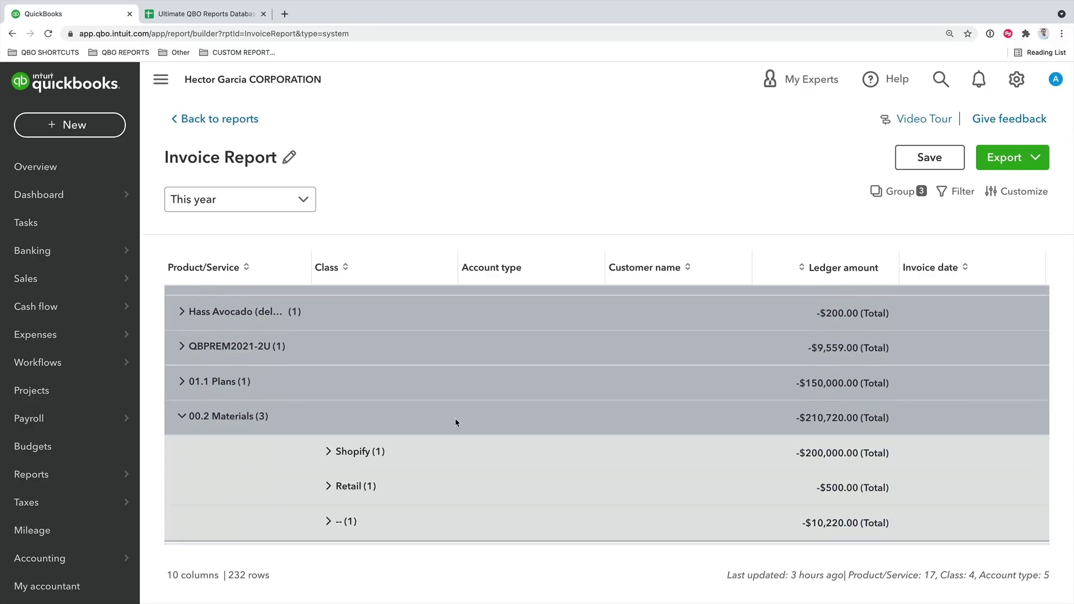
pyautogui.scroll(-1, 455, 418)
pyautogui.click(354, 414)
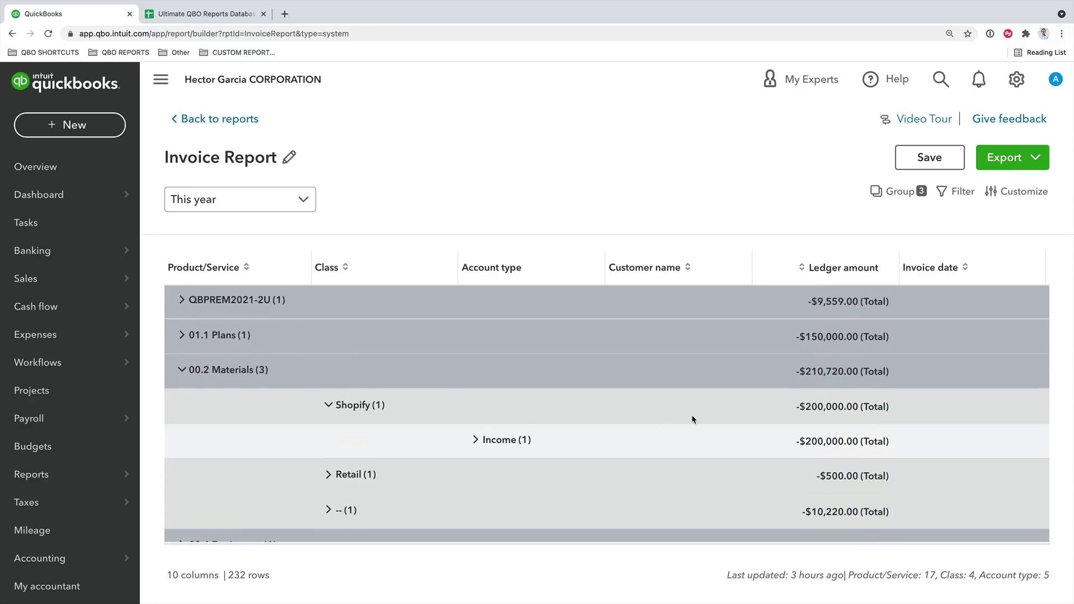
pyautogui.scroll(-1, 643, 416)
pyautogui.click(513, 410)
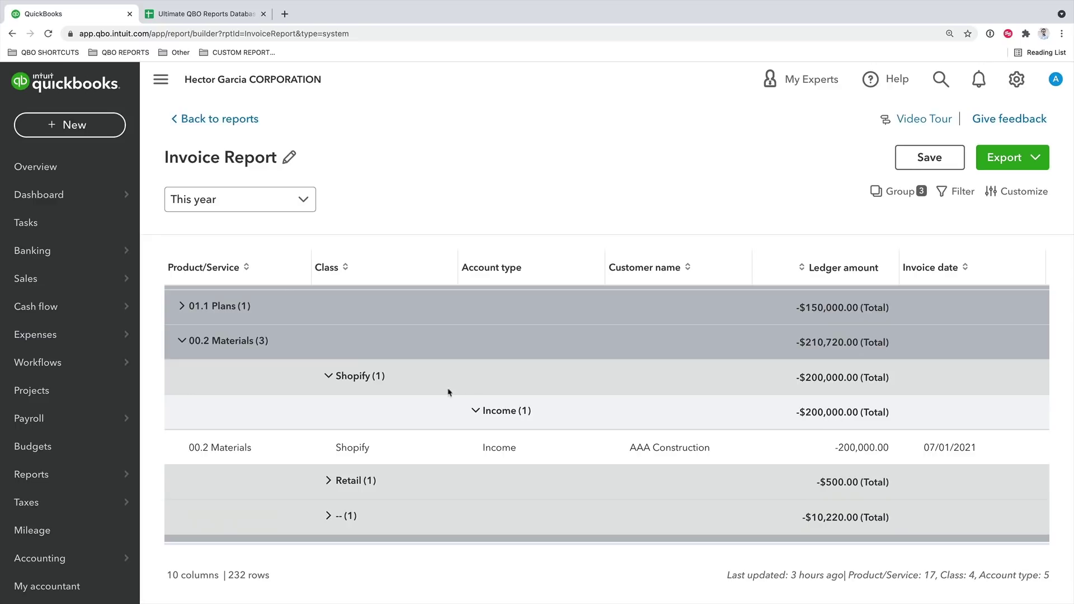
pyautogui.click(347, 376)
pyautogui.click(232, 341)
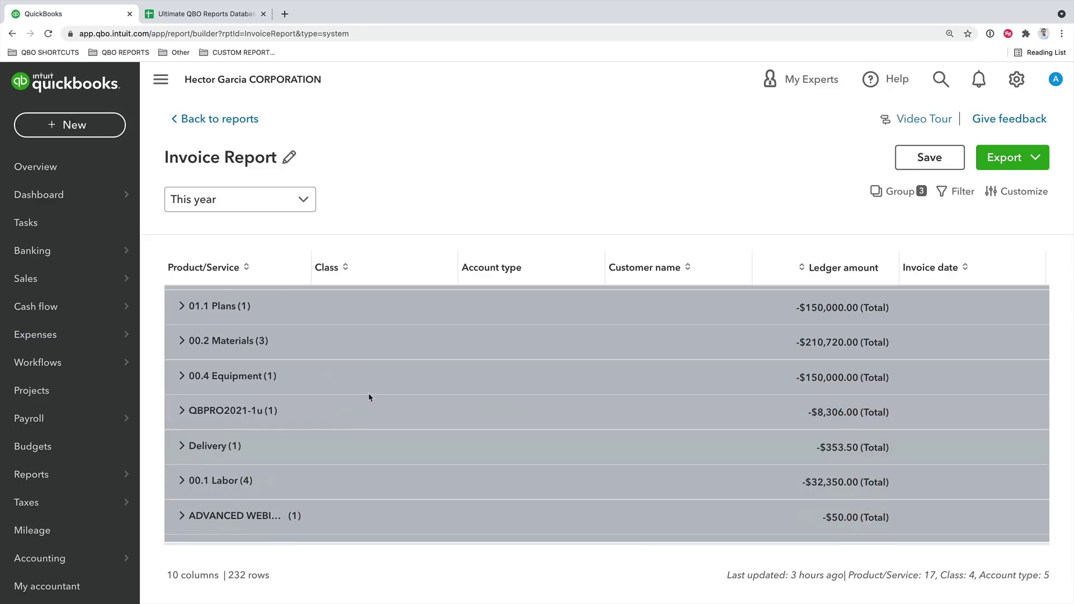
# - Expand QBPRO2021-1u's Retail class to view its account-type subtotals, then open the report filter
pyautogui.scroll(-1, 368, 393)
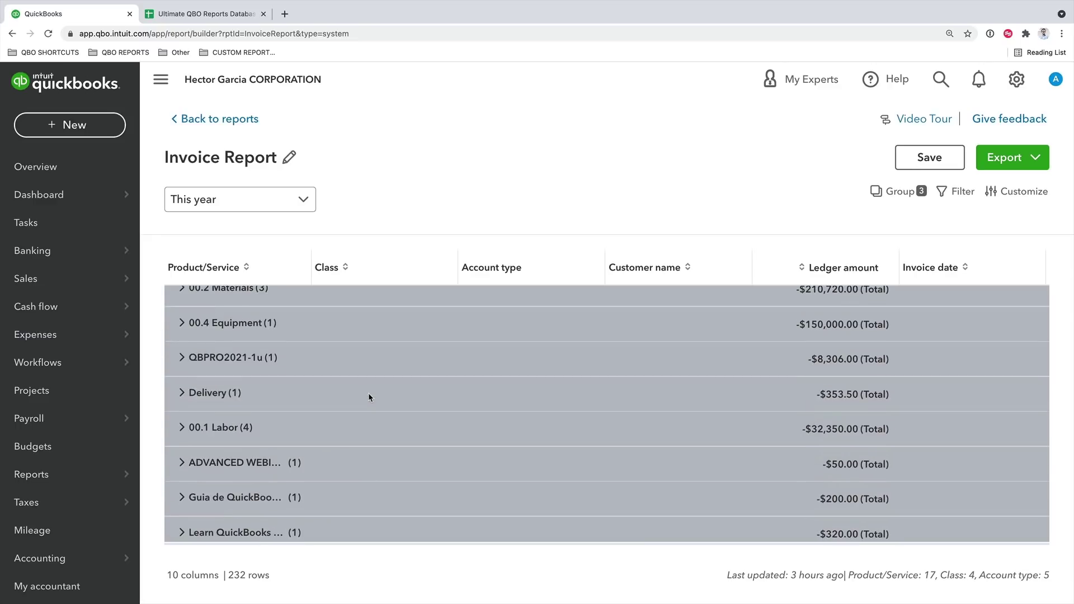
pyautogui.click(232, 359)
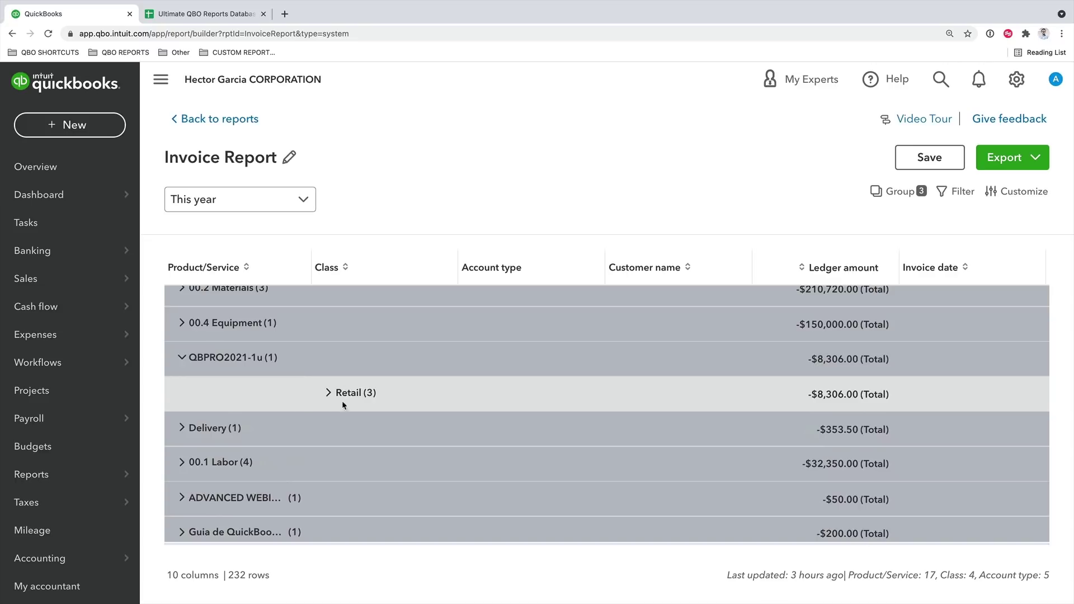
pyautogui.click(342, 403)
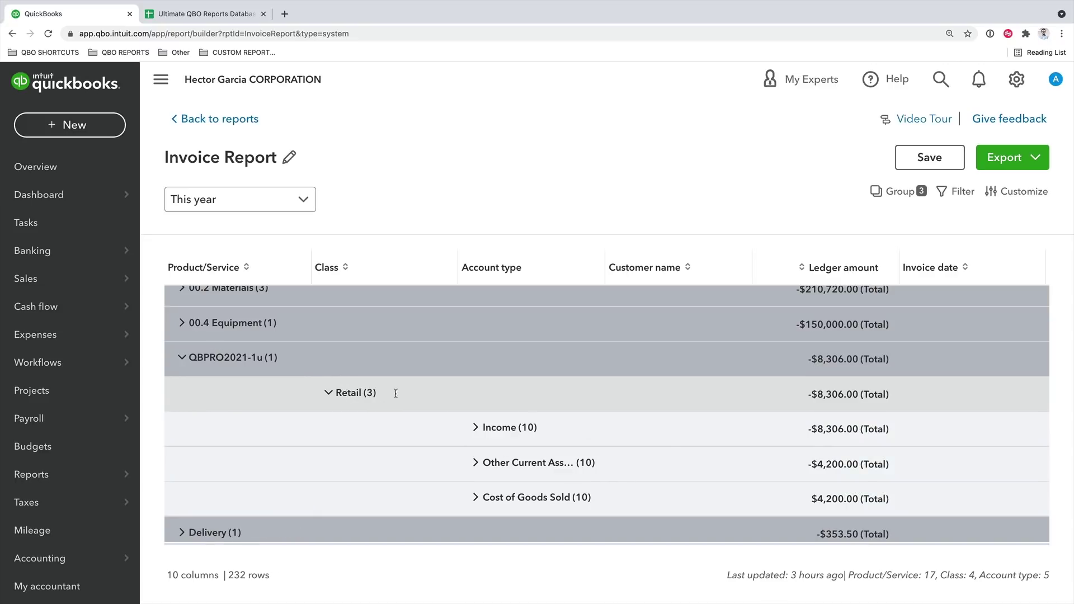
pyautogui.click(508, 428)
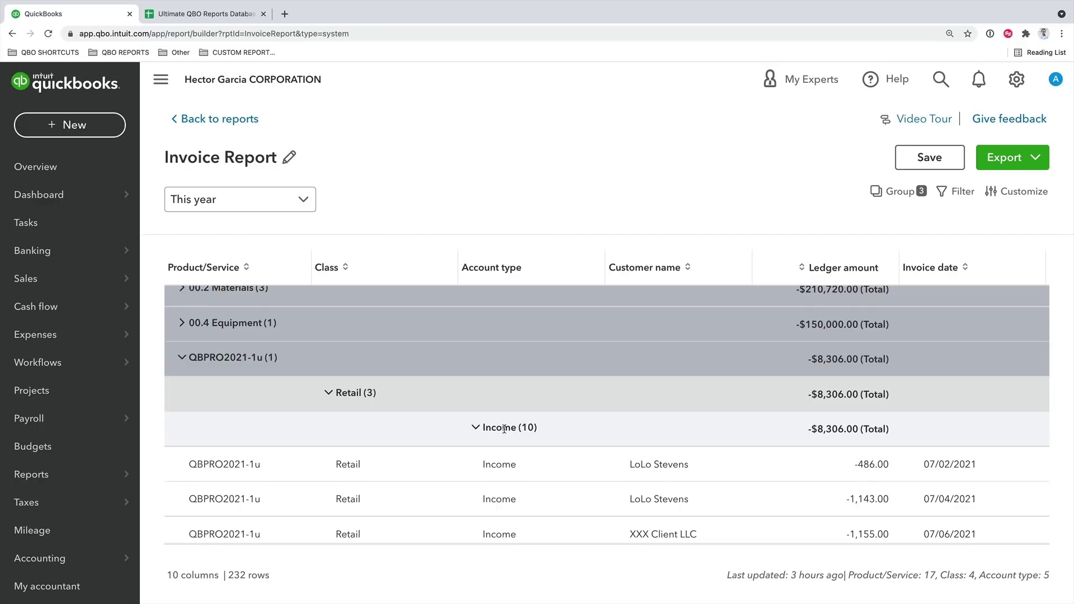
pyautogui.click(504, 428)
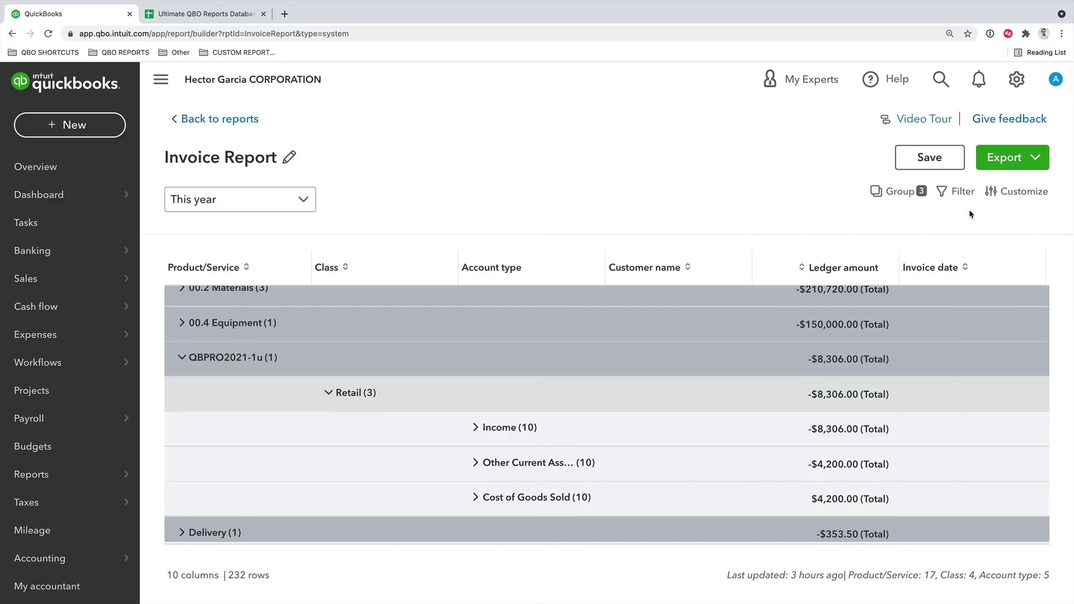
pyautogui.click(945, 192)
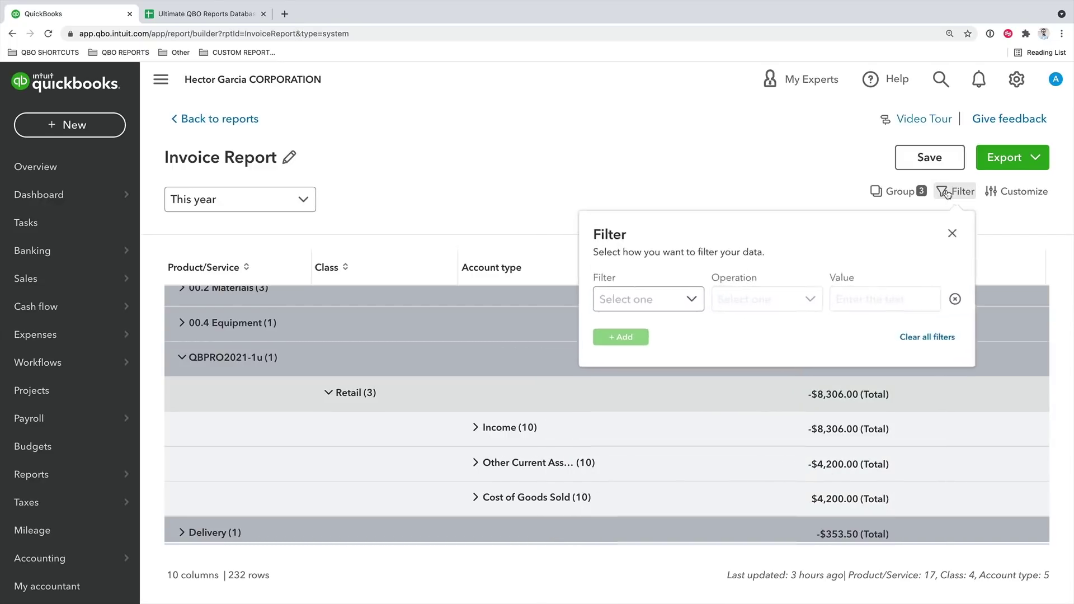
# - Add an Account type 'not equals' Other Current Assets filter to the Invoice Report
pyautogui.click(690, 299)
pyautogui.scroll(-2, 643, 448)
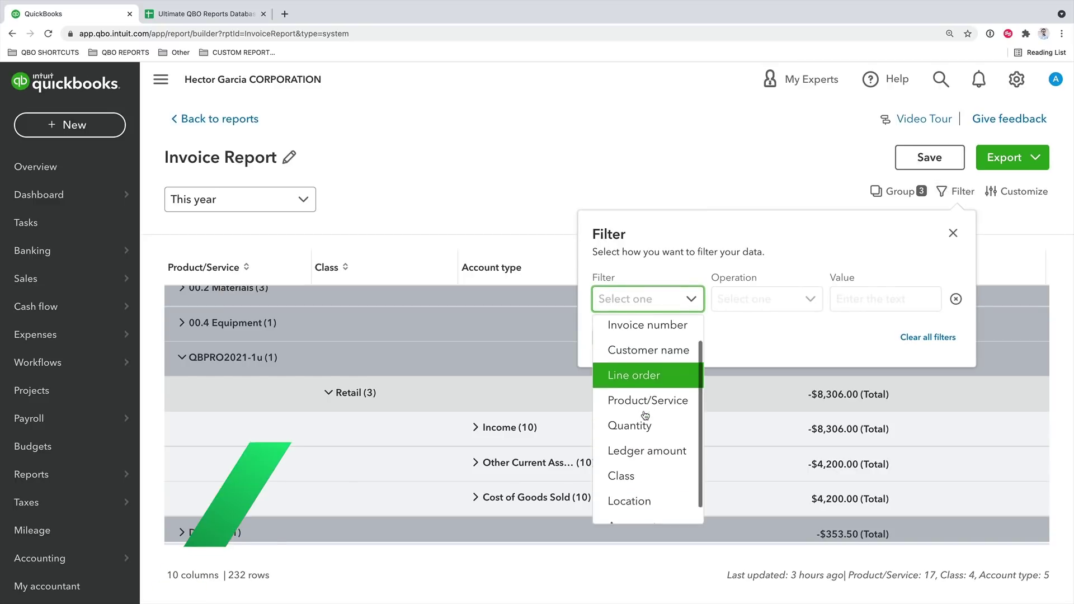
pyautogui.click(661, 510)
pyautogui.click(808, 300)
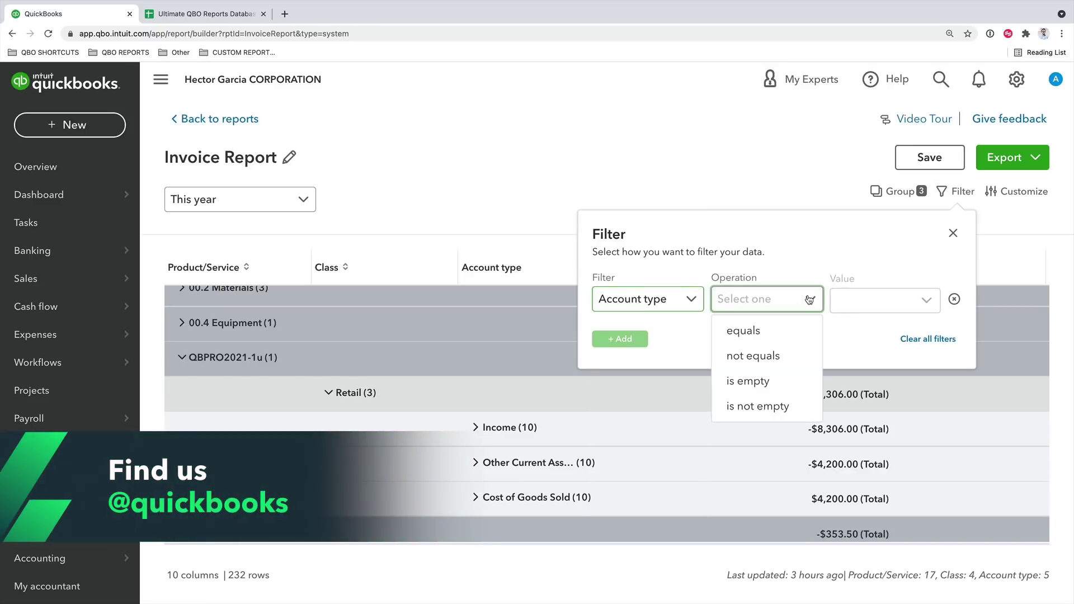
pyautogui.click(762, 358)
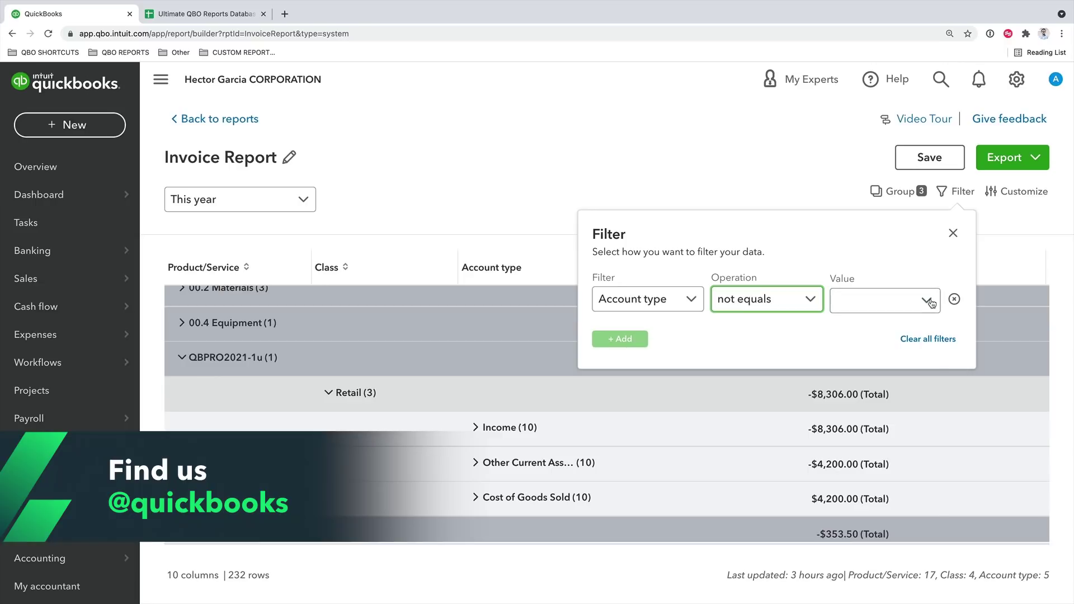
pyautogui.click(859, 300)
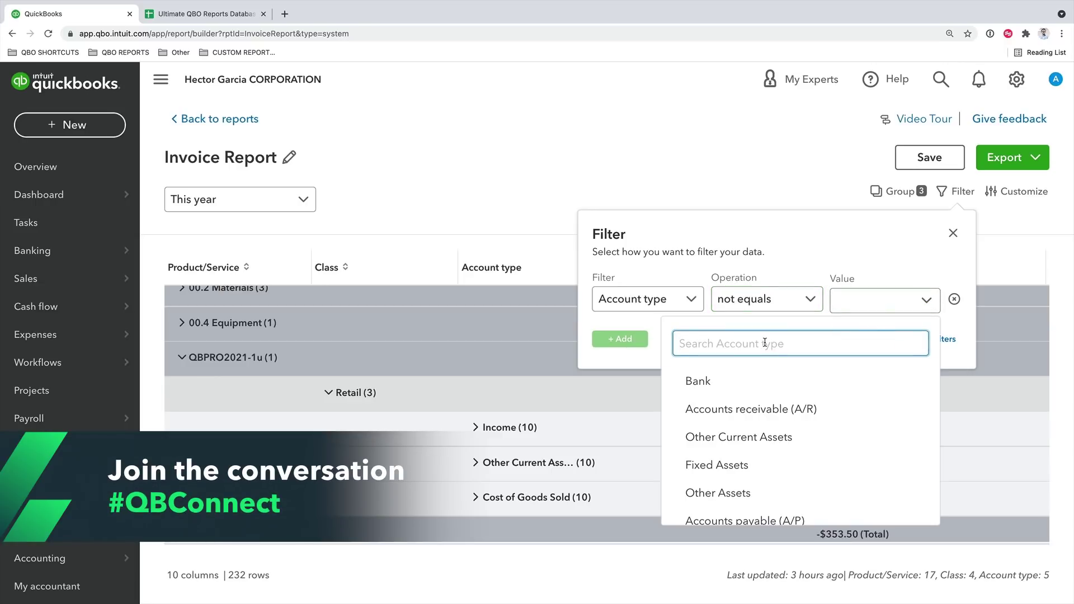
pyautogui.write('other')
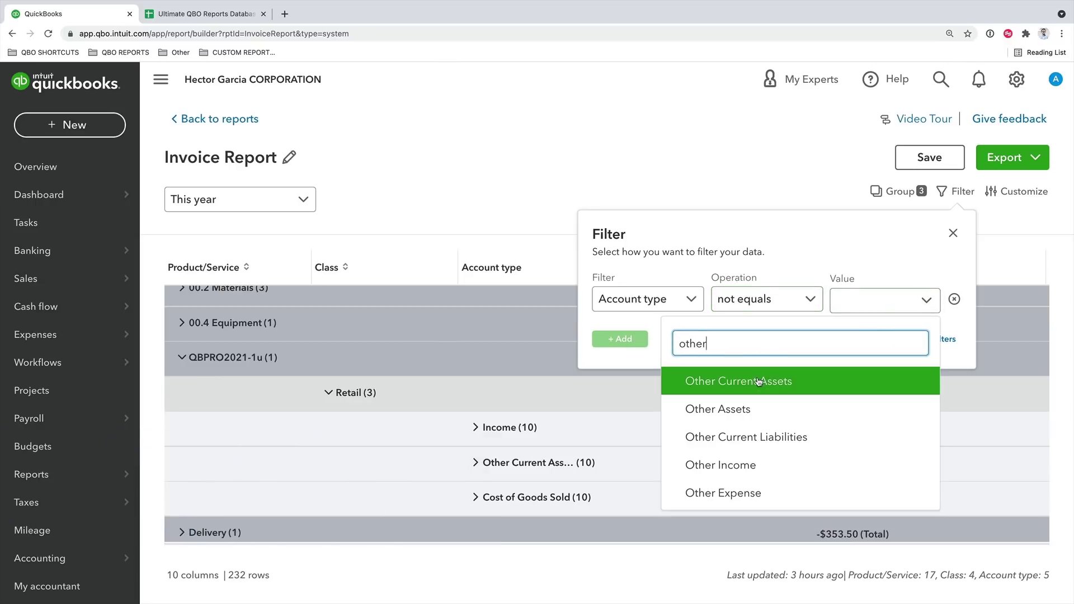
pyautogui.click(772, 380)
pyautogui.click(881, 254)
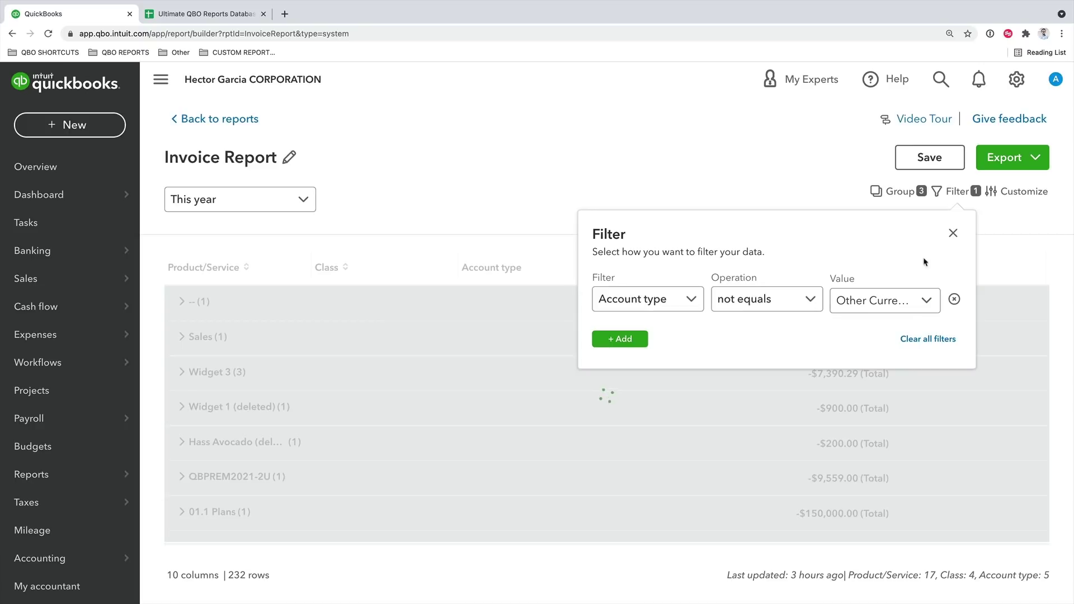
# - Expand the QBPREM2021-2U group and its Retail class to check the account types
pyautogui.click(953, 233)
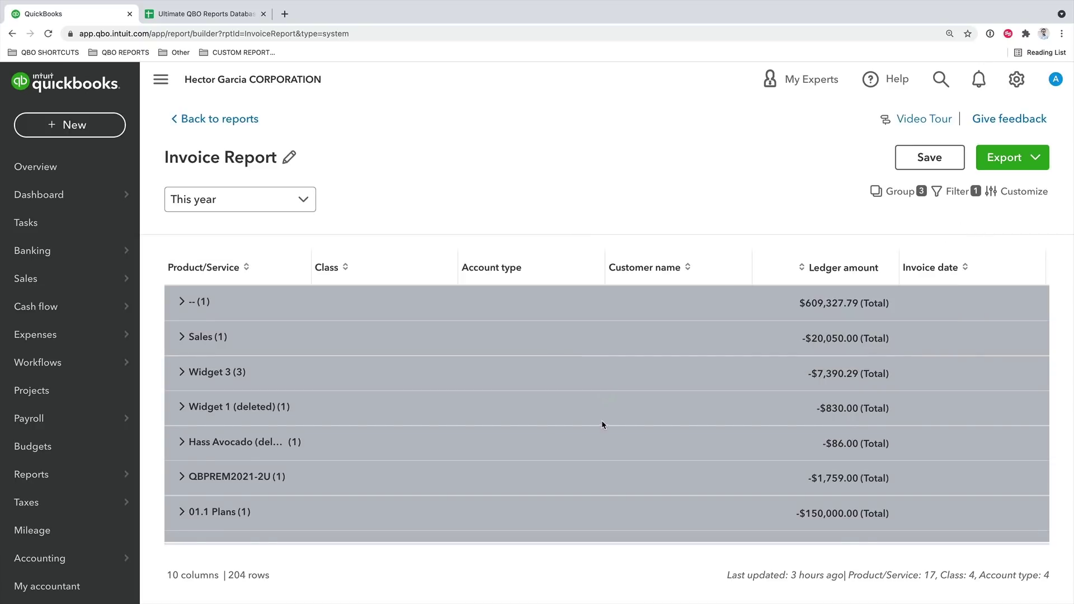
pyautogui.scroll(-3, 602, 421)
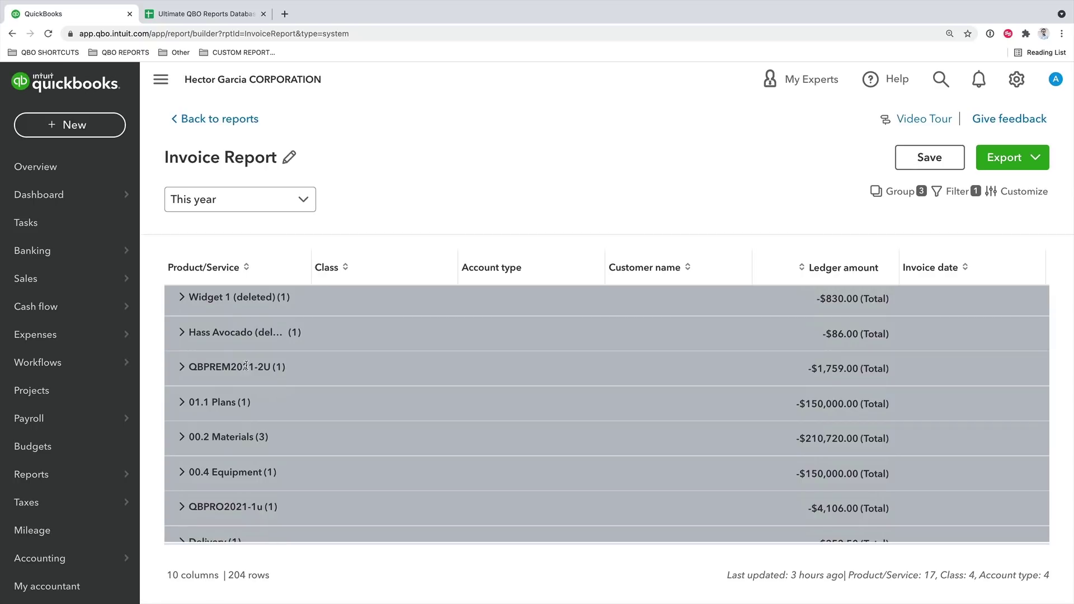
pyautogui.click(245, 368)
pyautogui.click(355, 403)
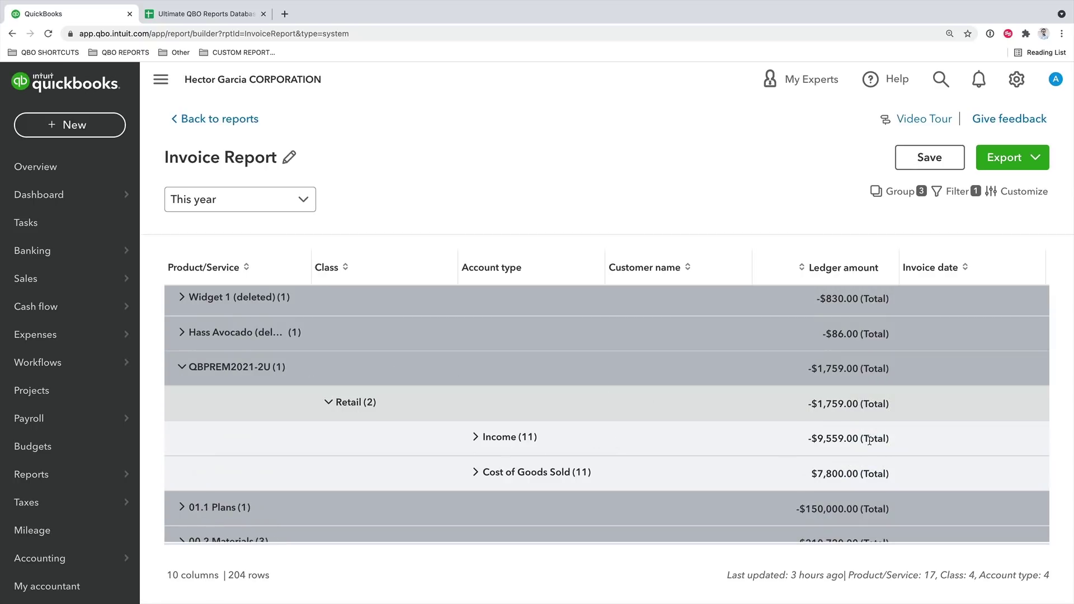